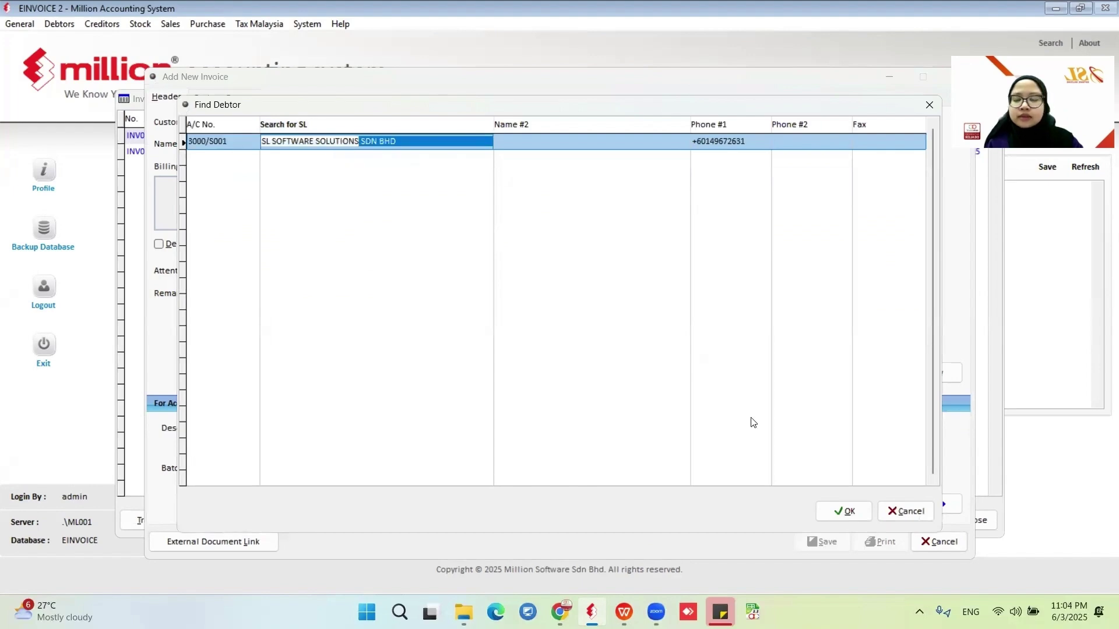
Bill SL SOFTWARE SOLUTIONS SDN BHD for 100 PCS of SOCKS (product 1404) at 4.00 and save INV000003.
{"action": "left_click", "coordinate": [844, 511]}
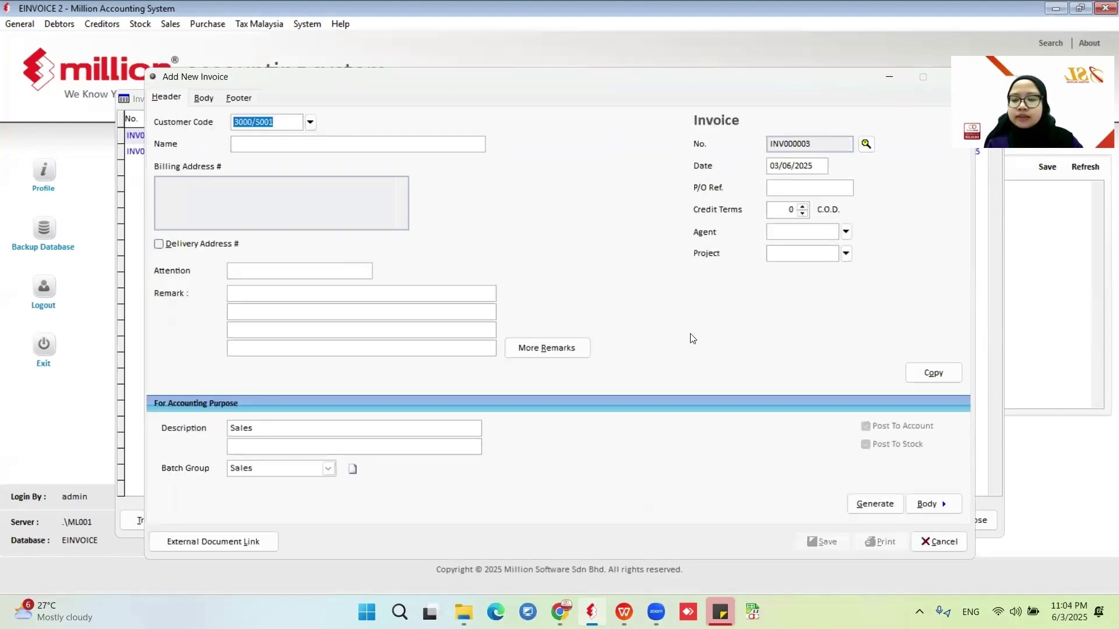
{"action": "left_click", "coordinate": [197, 99]}
{"action": "left_click", "coordinate": [334, 120]}
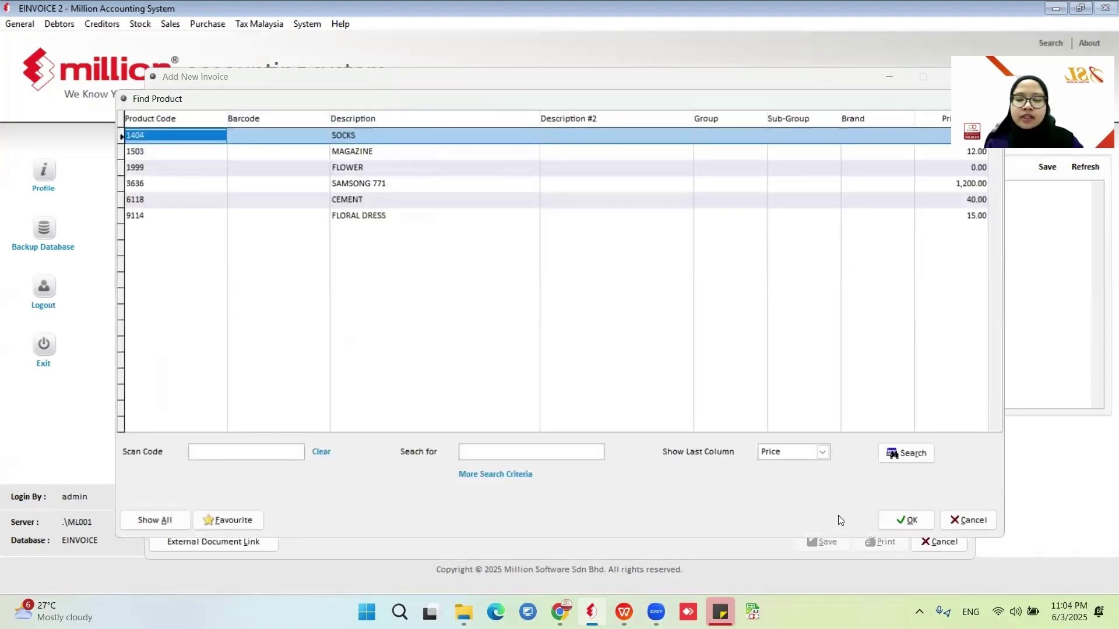
{"action": "left_click", "coordinate": [900, 519]}
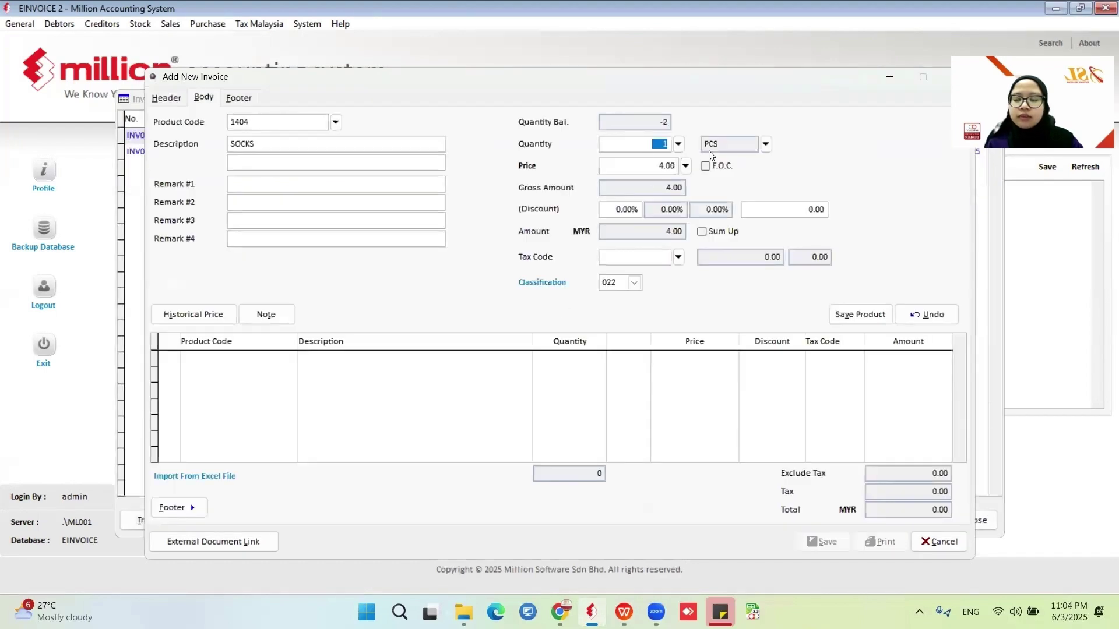
{"action": "type", "text": "10,0"}
{"action": "left_click", "coordinate": [826, 160]}
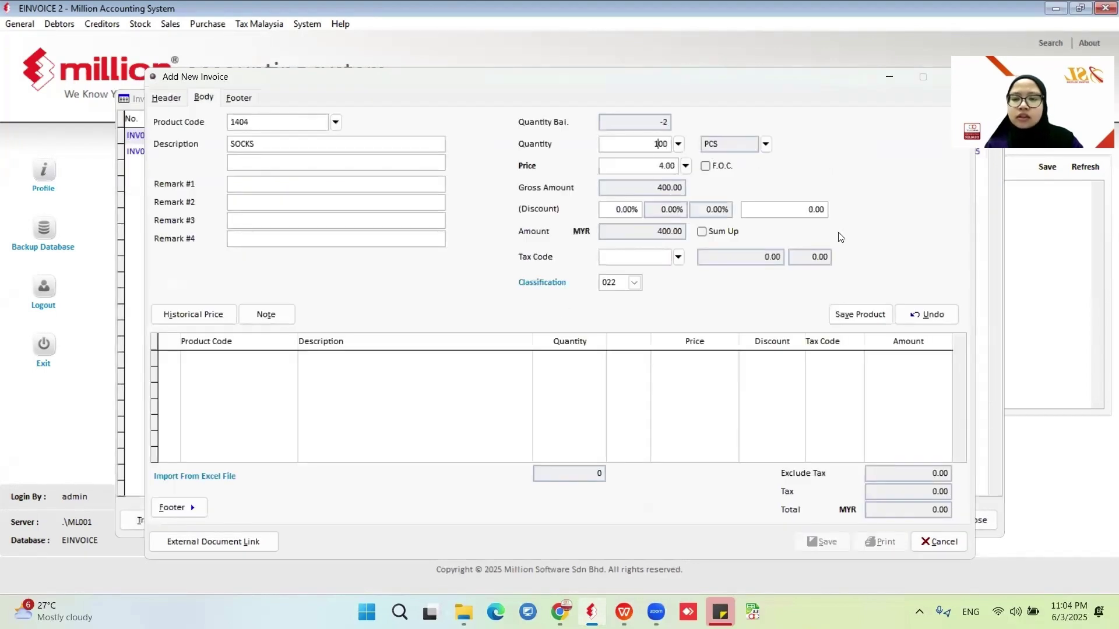
{"action": "key", "text": "alt+v"}
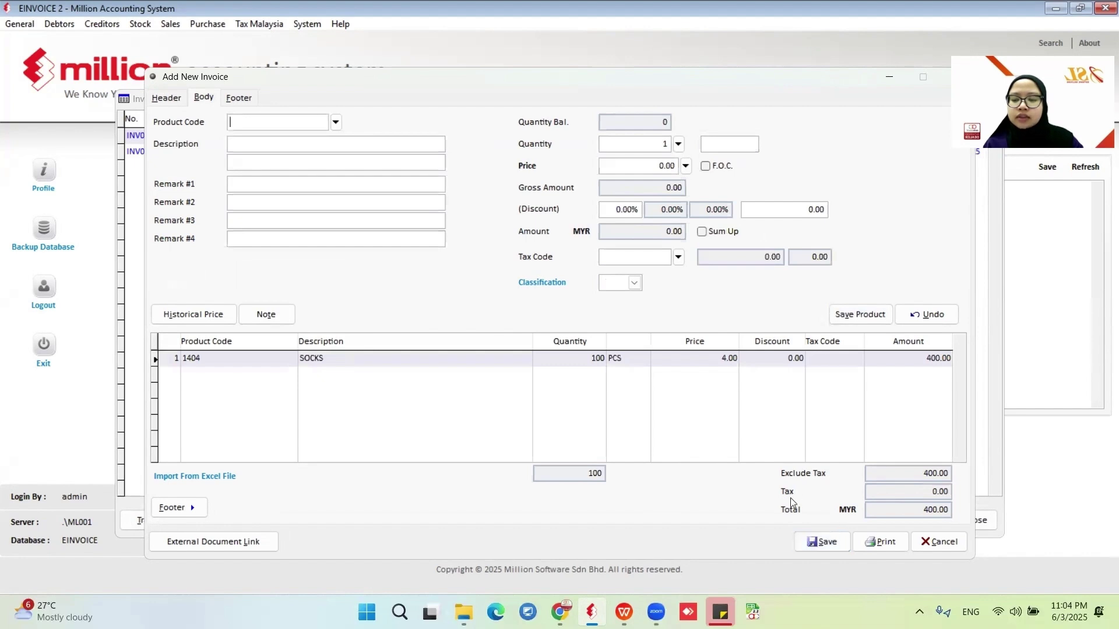
{"action": "left_click", "coordinate": [822, 542]}
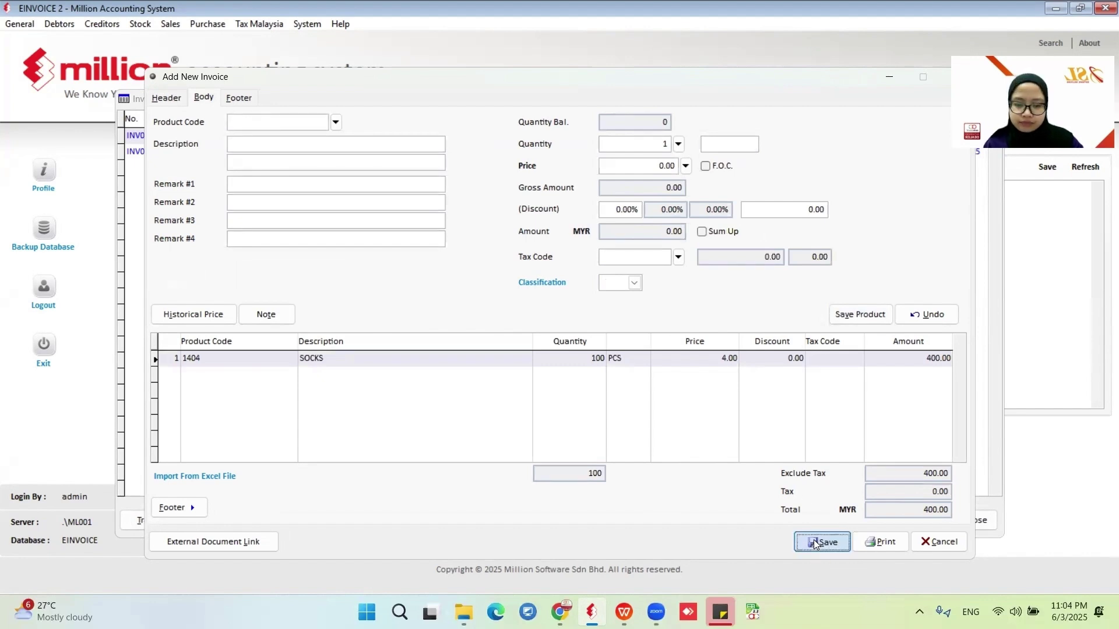
{"action": "left_click", "coordinate": [938, 542]}
Look over INV000001, INV000002 and INV000003 in the invoice list, ending on INV000003.
{"action": "left_click", "coordinate": [443, 152]}
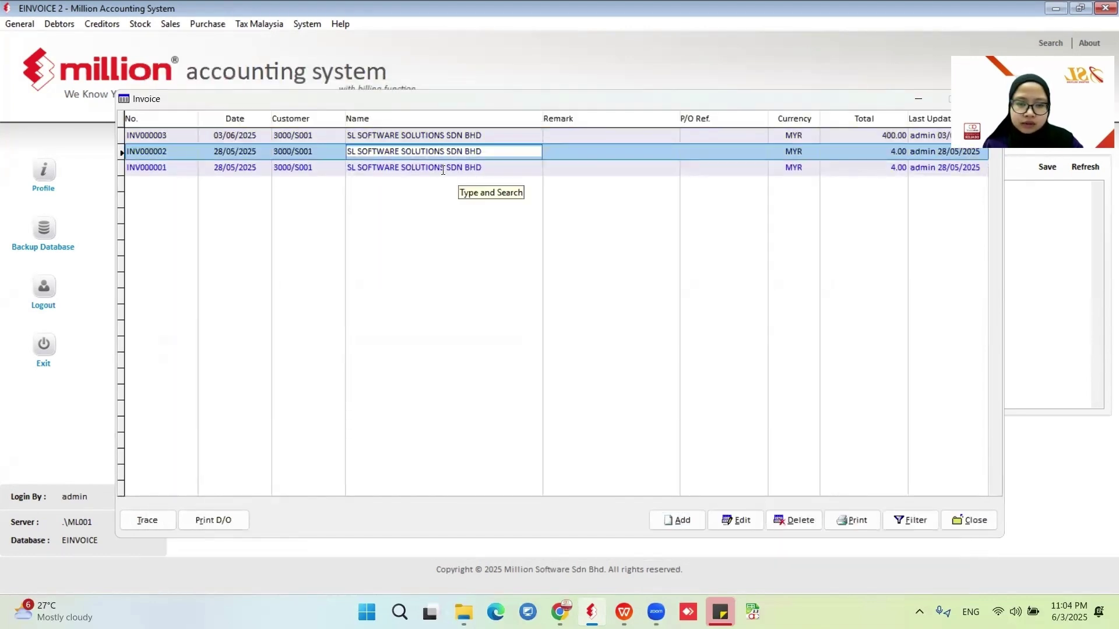
{"action": "left_click", "coordinate": [456, 168]}
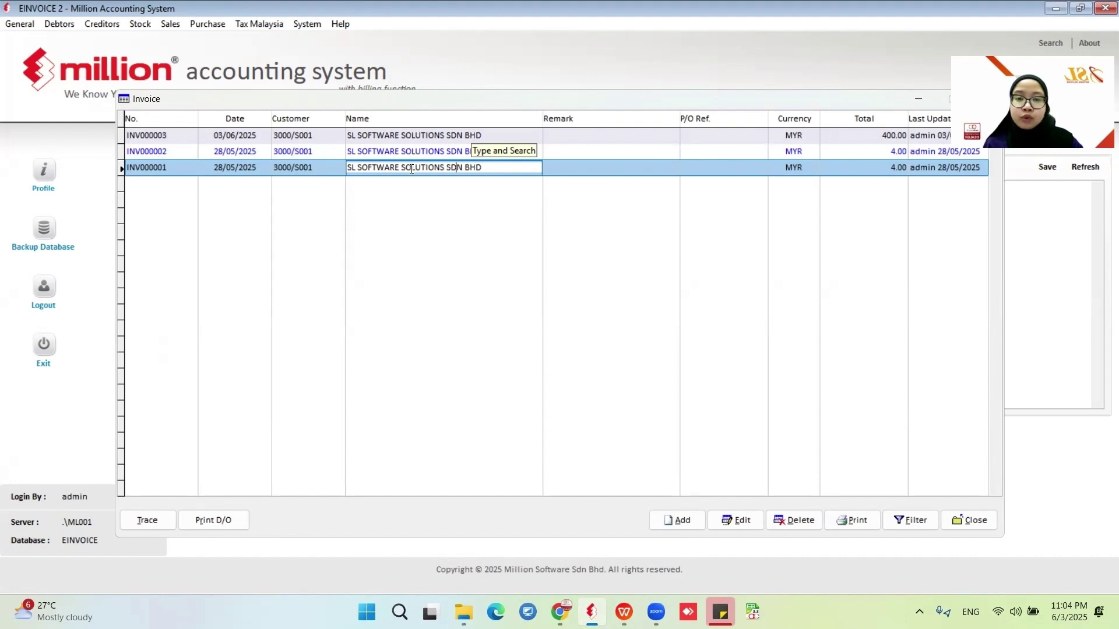
{"action": "left_click", "coordinate": [369, 137]}
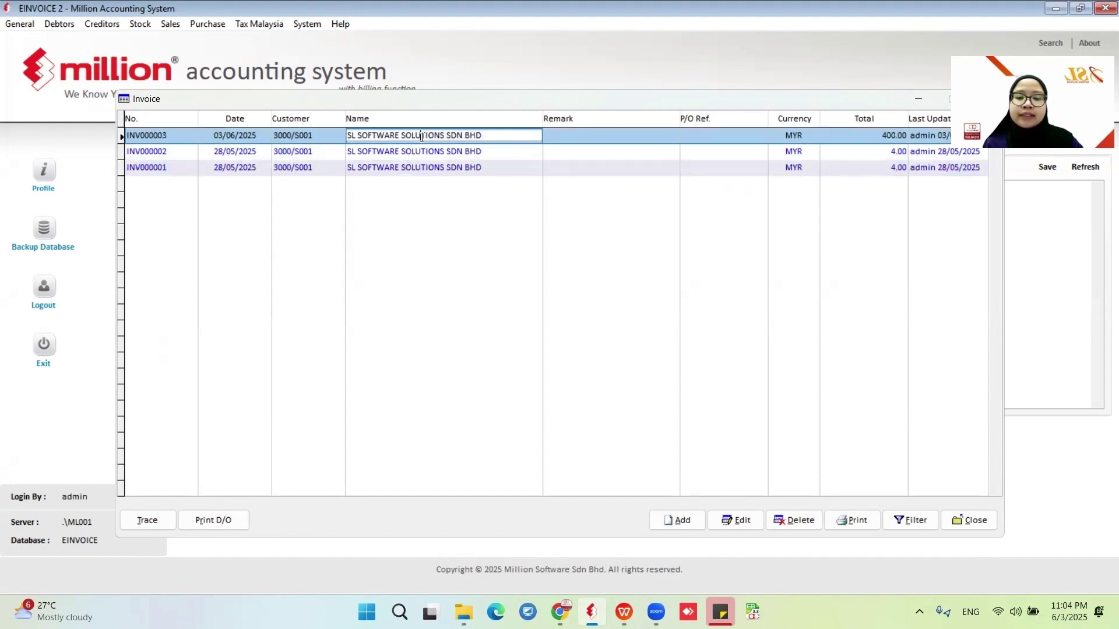
{"action": "left_click", "coordinate": [440, 152]}
{"action": "left_click", "coordinate": [427, 137]}
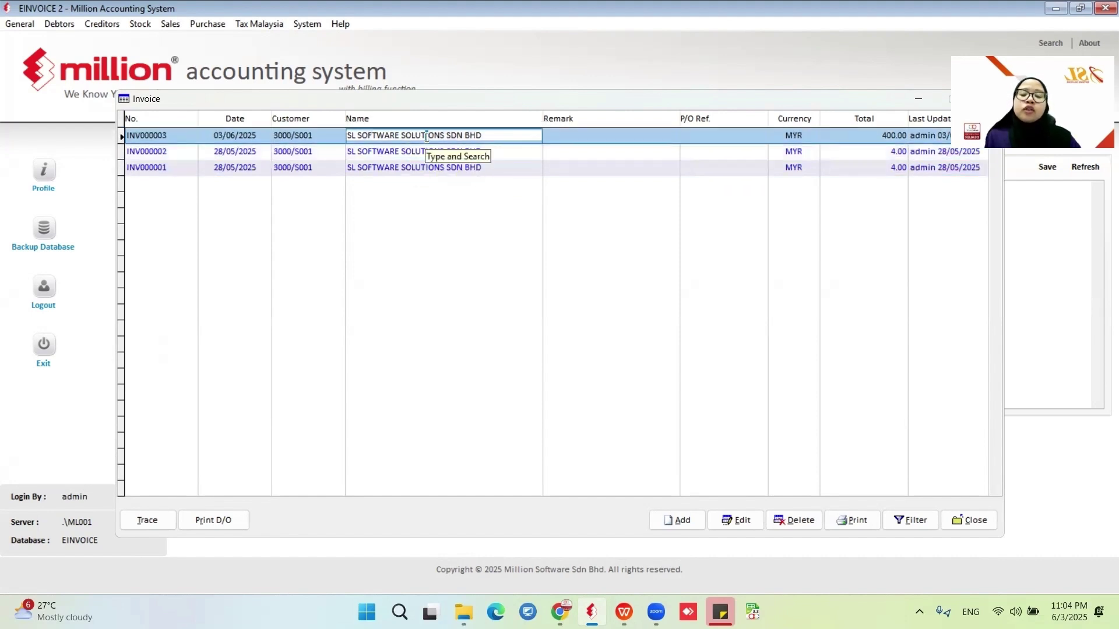
{"action": "left_click", "coordinate": [505, 168]}
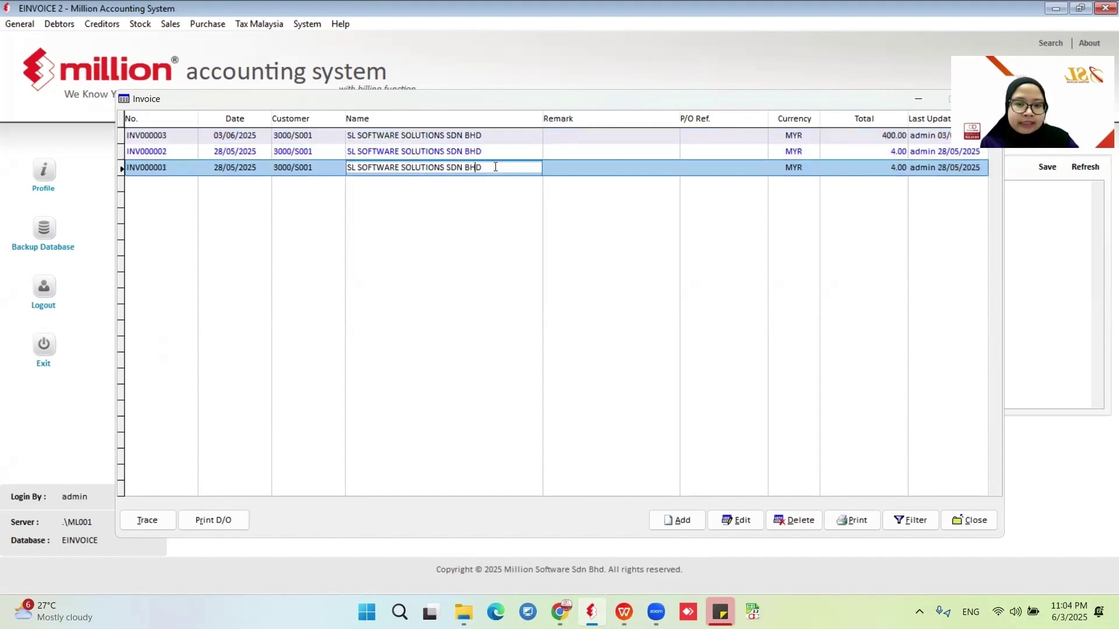
{"action": "left_click", "coordinate": [430, 135]}
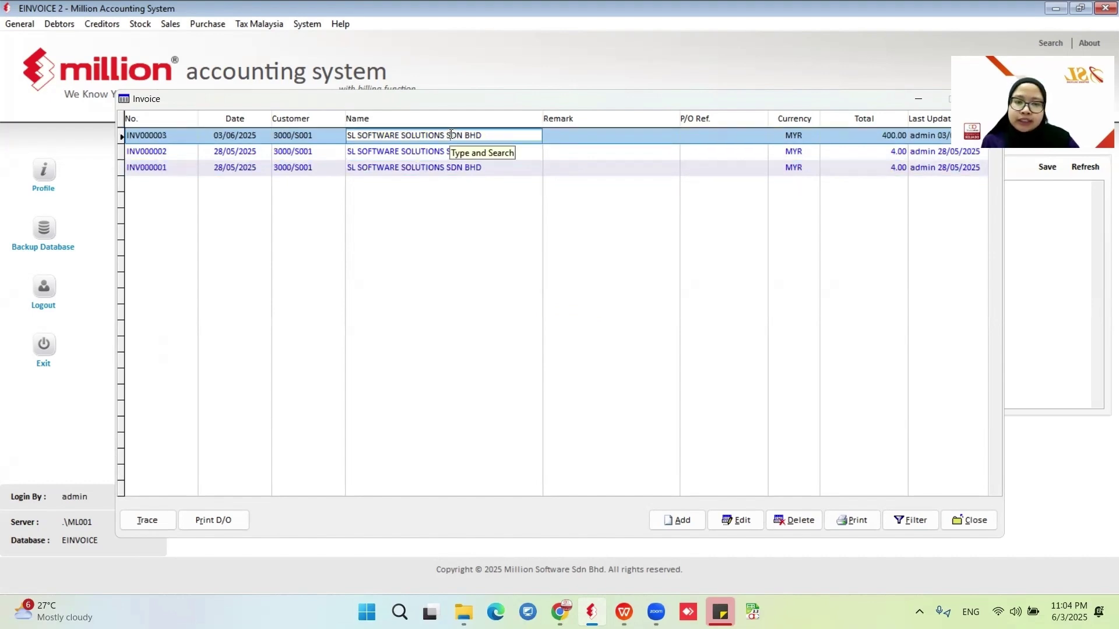
Preview INV000003 in the Tax Invoice (e-Invoice) format, scroll through it, then close the preview.
{"action": "left_click", "coordinate": [852, 520]}
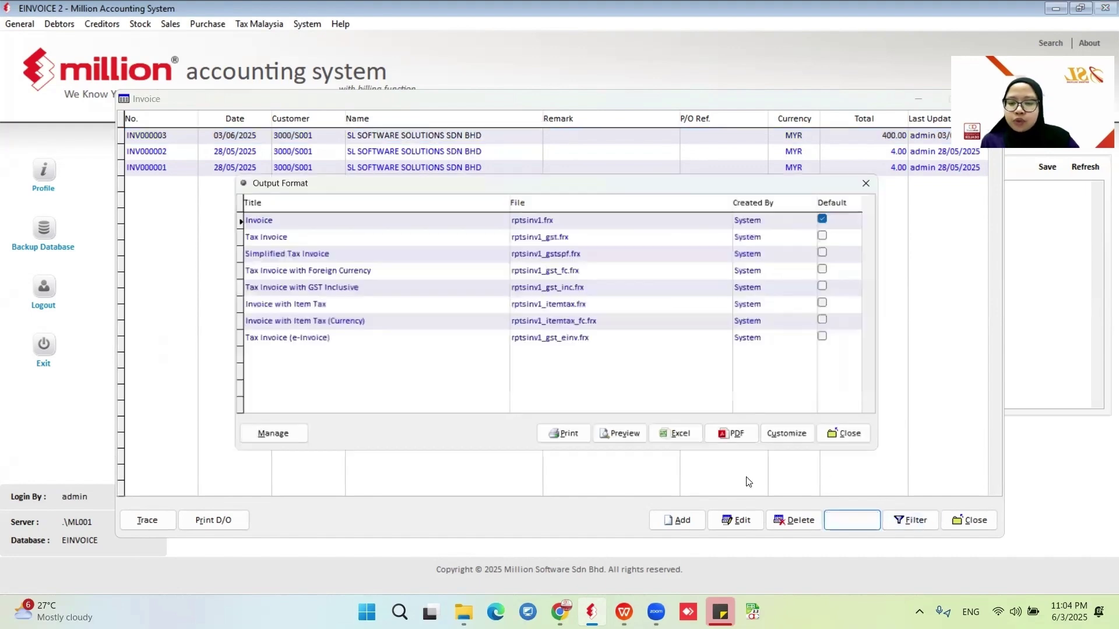
{"action": "left_click", "coordinate": [290, 342]}
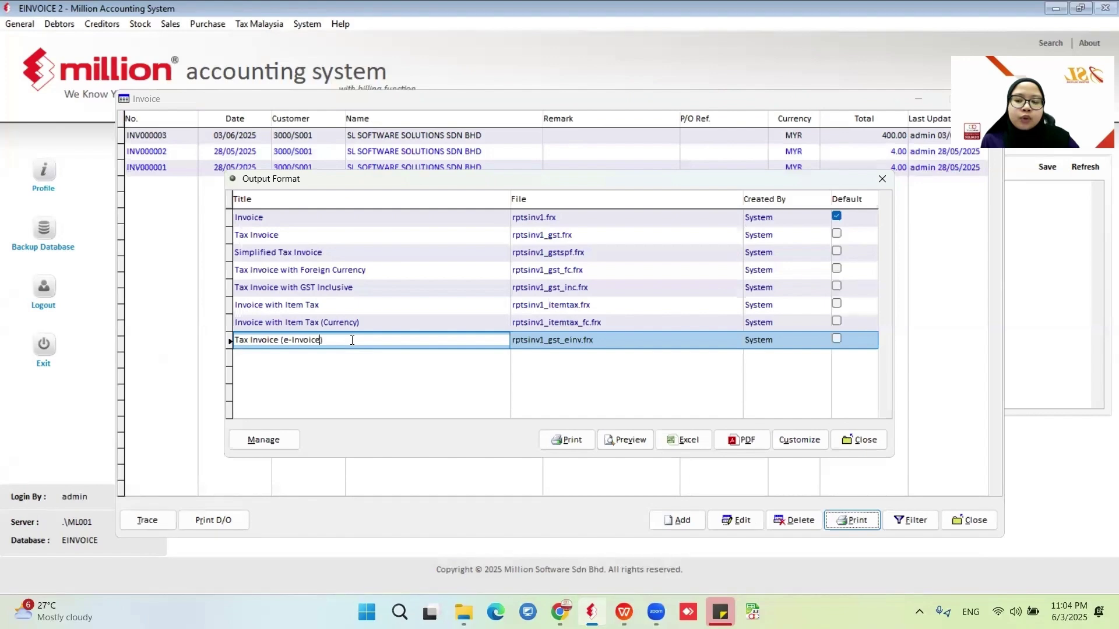
{"action": "left_click", "coordinate": [625, 439]}
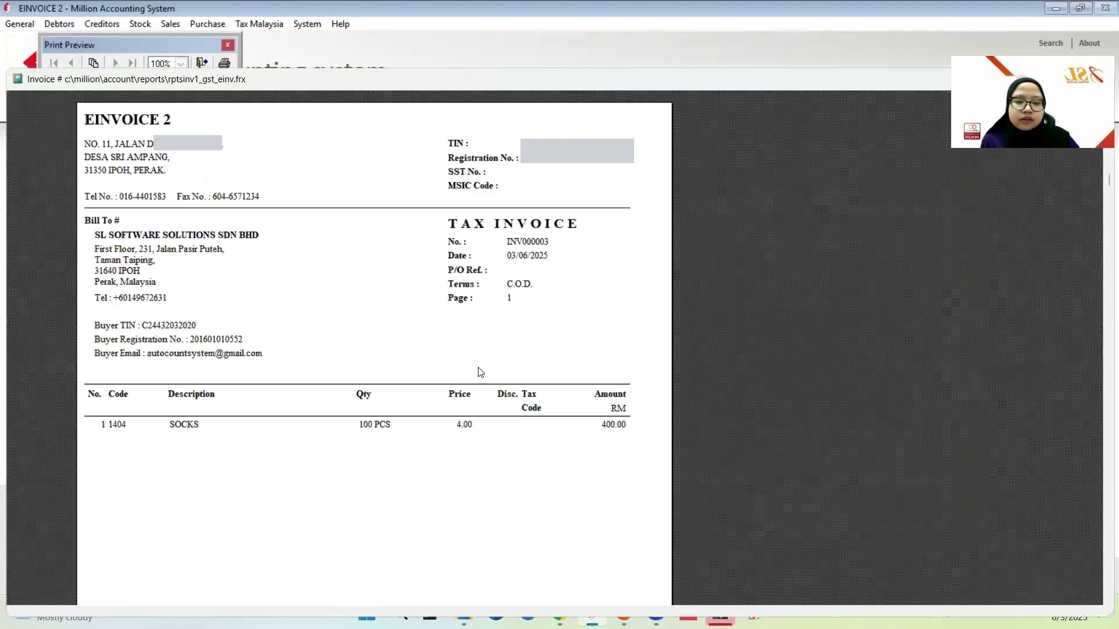
{"action": "scroll", "coordinate": [587, 422], "scroll_direction": "down", "scroll_amount": 3}
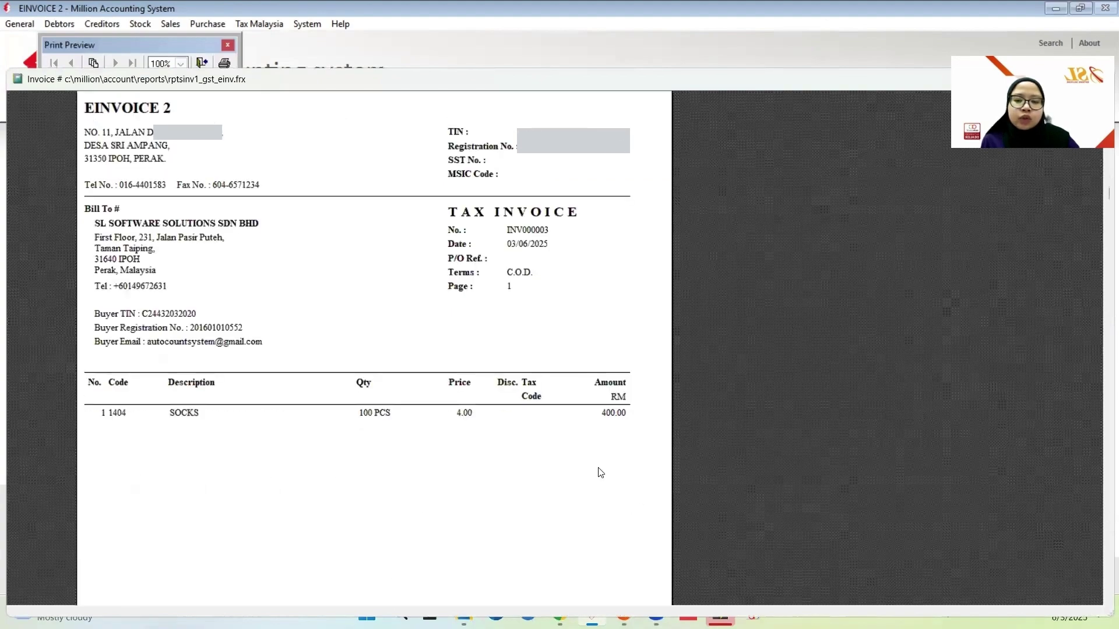
{"action": "scroll", "coordinate": [647, 489], "scroll_direction": "down", "scroll_amount": 3}
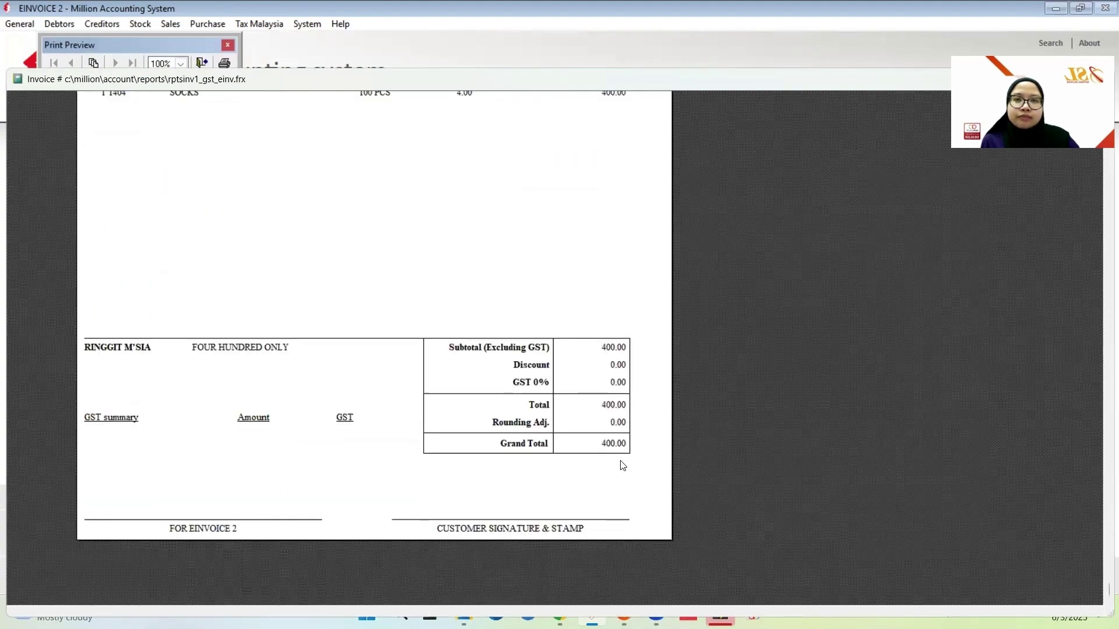
{"action": "scroll", "coordinate": [623, 466], "scroll_direction": "up", "scroll_amount": 6}
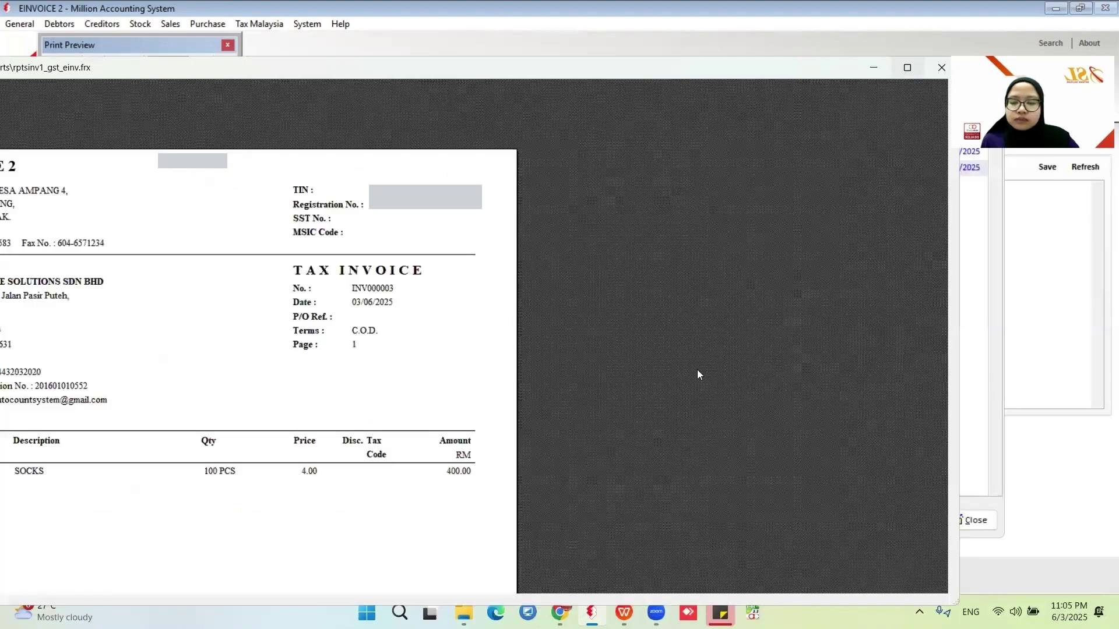
{"action": "key", "text": "Escape"}
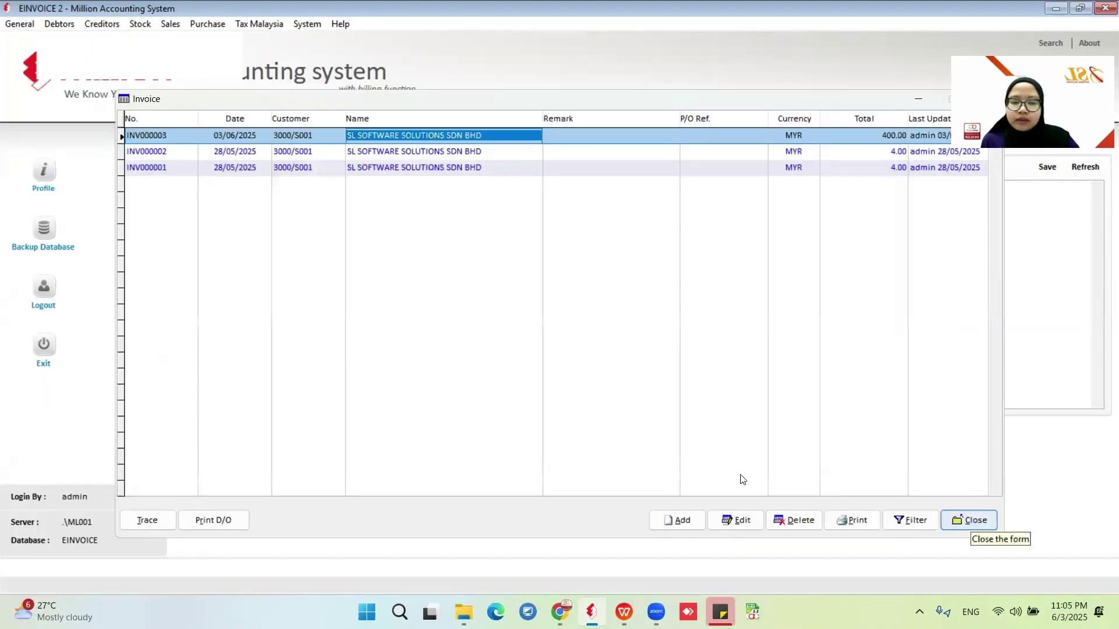
Close the invoice list and run the 17. e-Invoice - Documents sales report.
{"action": "left_click", "coordinate": [458, 170]}
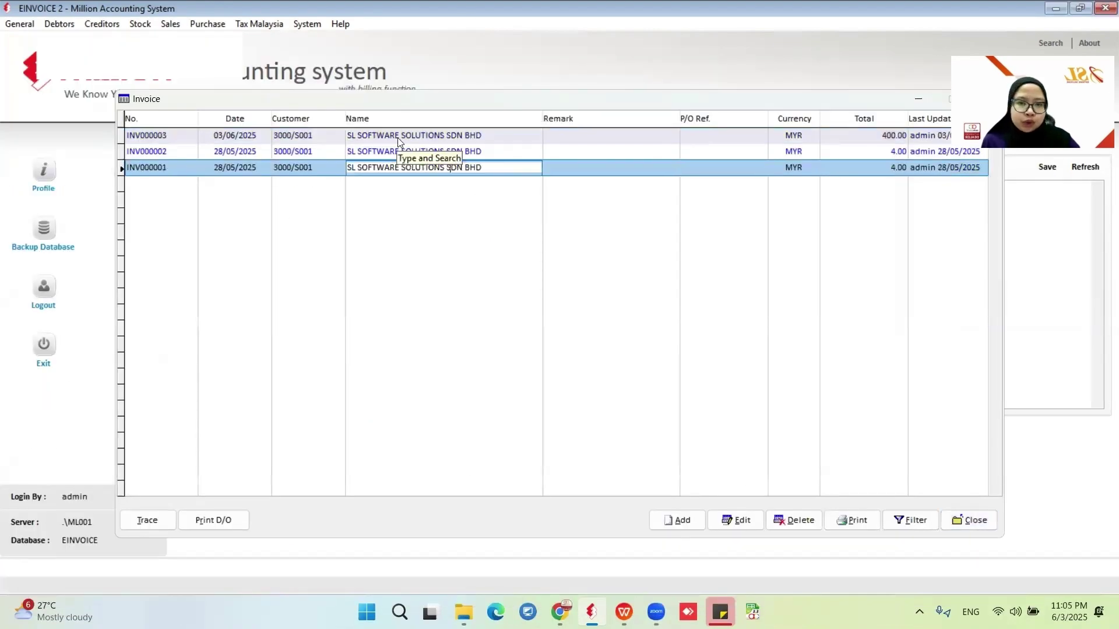
{"action": "left_click", "coordinate": [982, 517]}
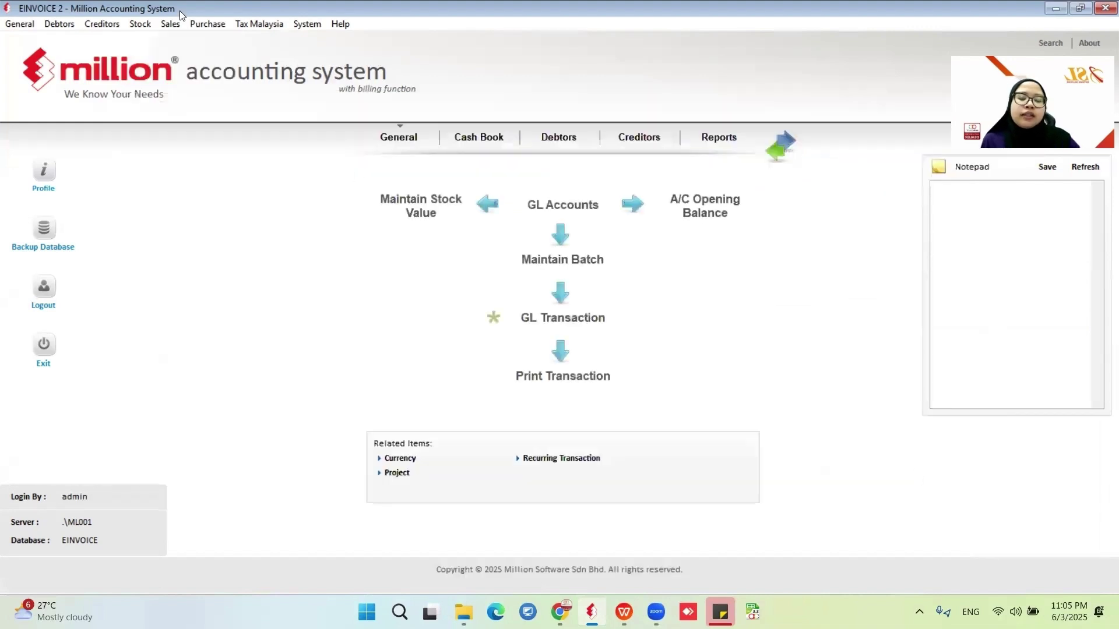
{"action": "left_click", "coordinate": [170, 26]}
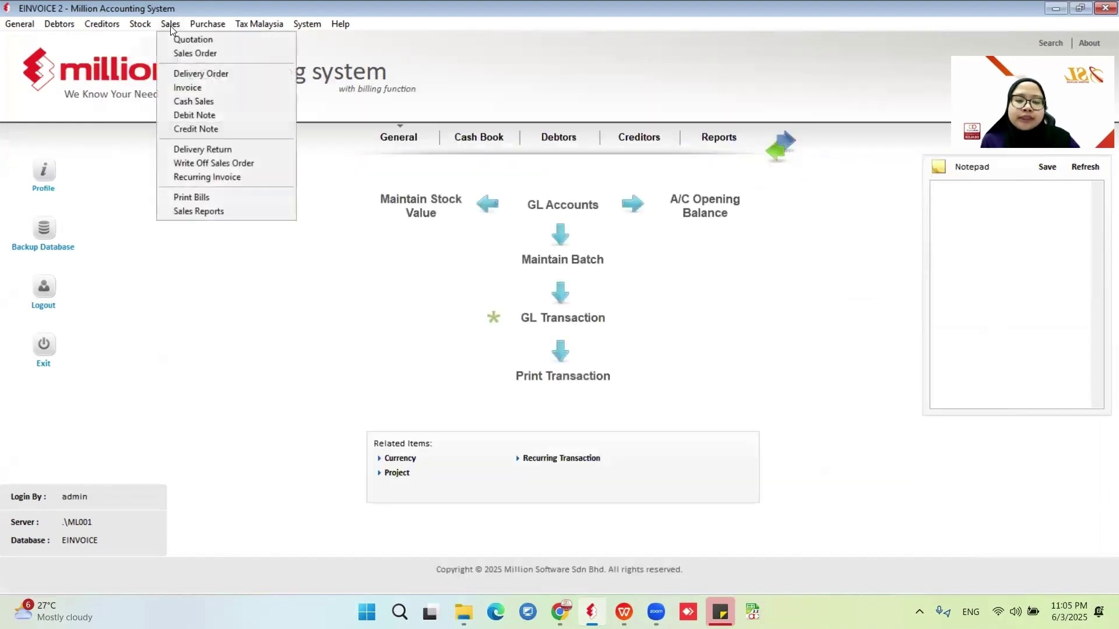
{"action": "left_click", "coordinate": [214, 211]}
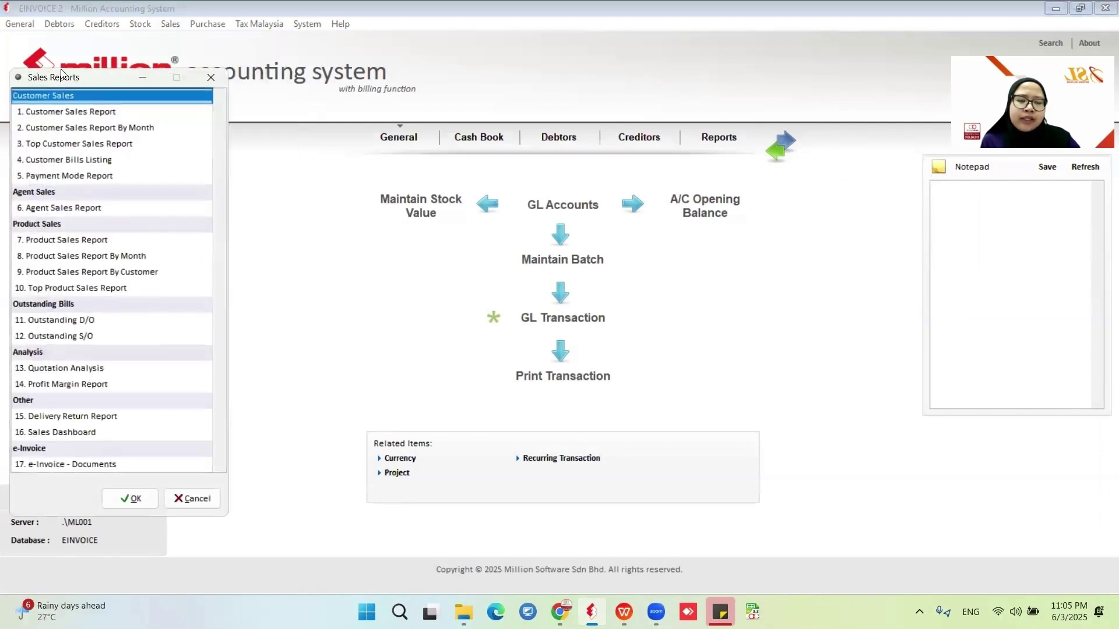
{"action": "left_click", "coordinate": [117, 465]}
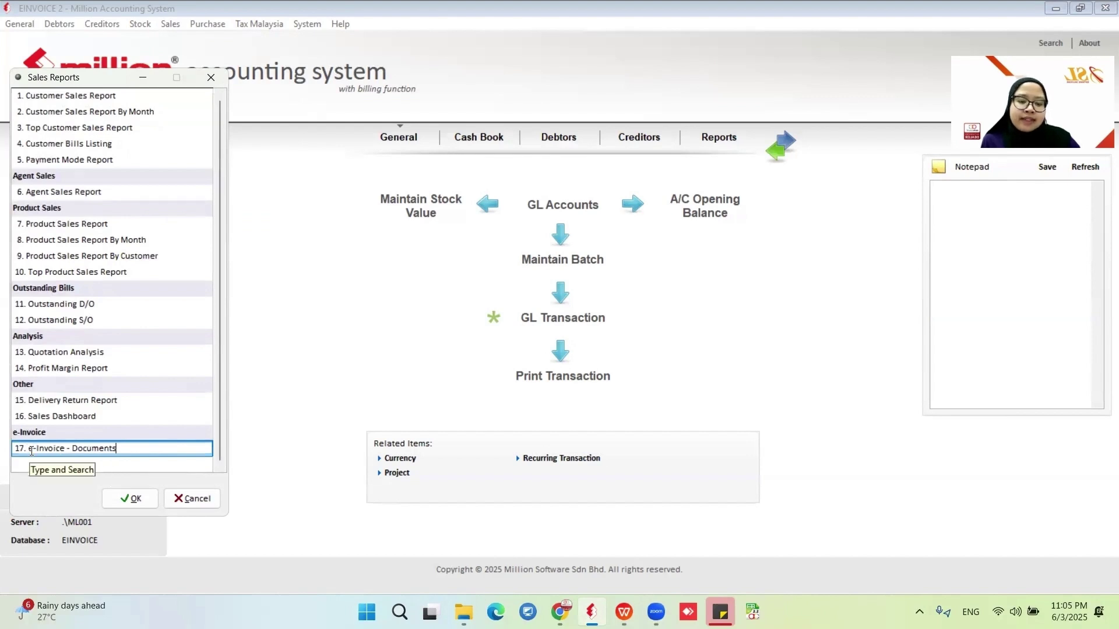
{"action": "left_click", "coordinate": [141, 505]}
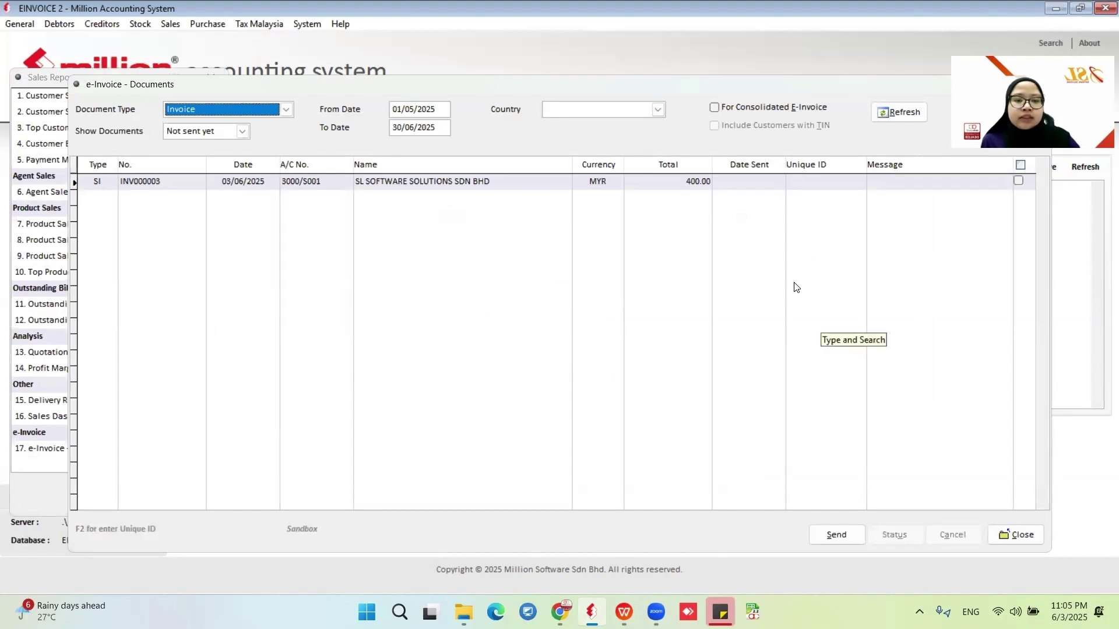
{"action": "left_click", "coordinate": [286, 110]}
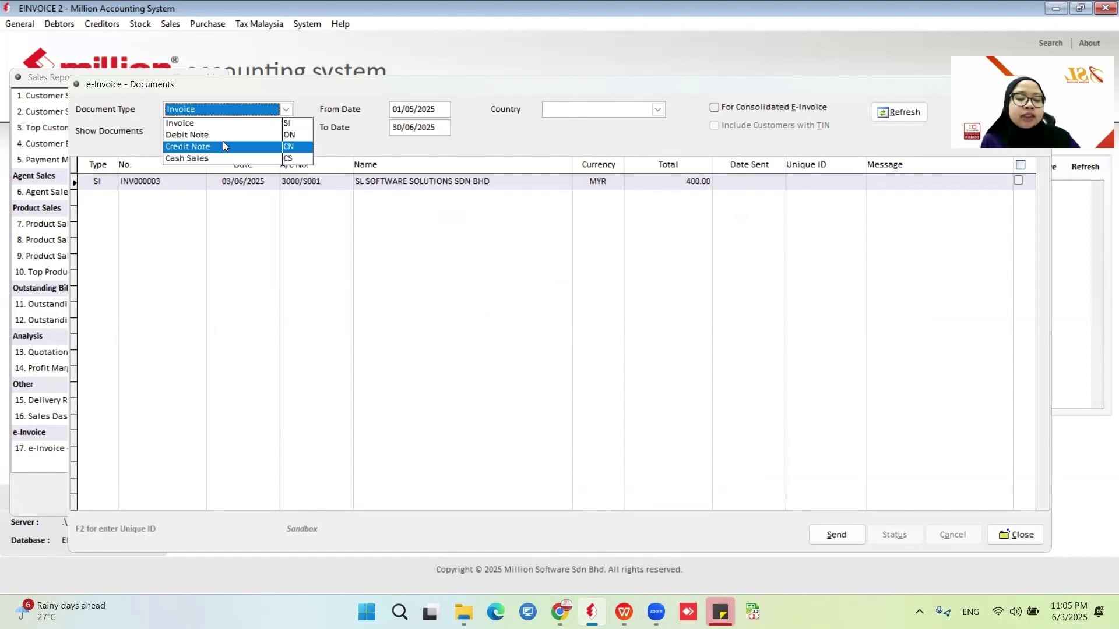
{"action": "left_click", "coordinate": [240, 127]}
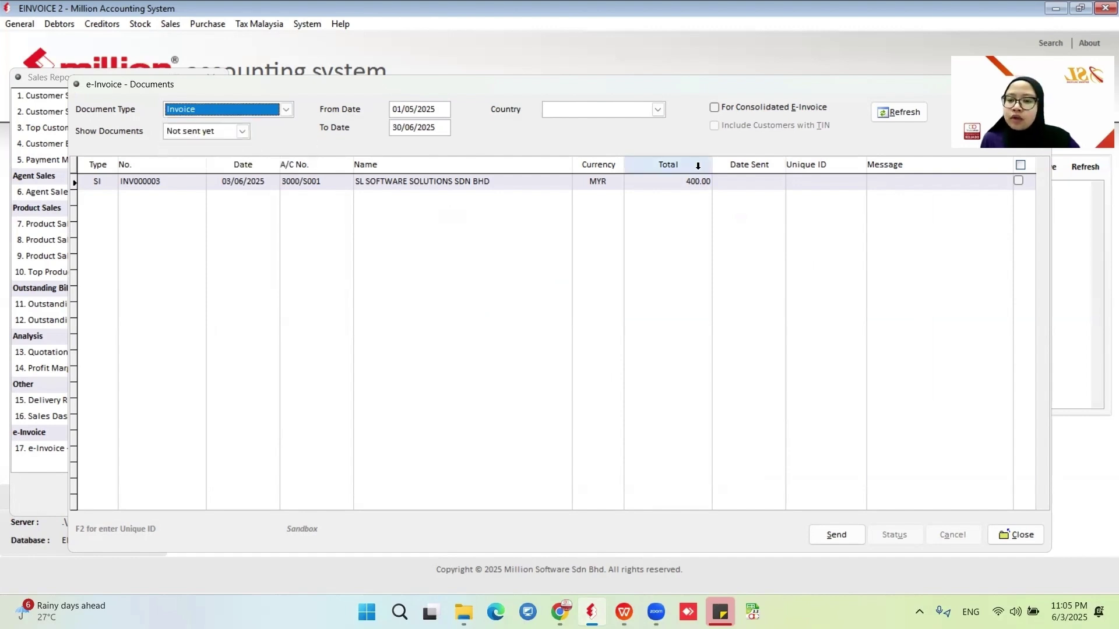
{"action": "left_click", "coordinate": [243, 131]}
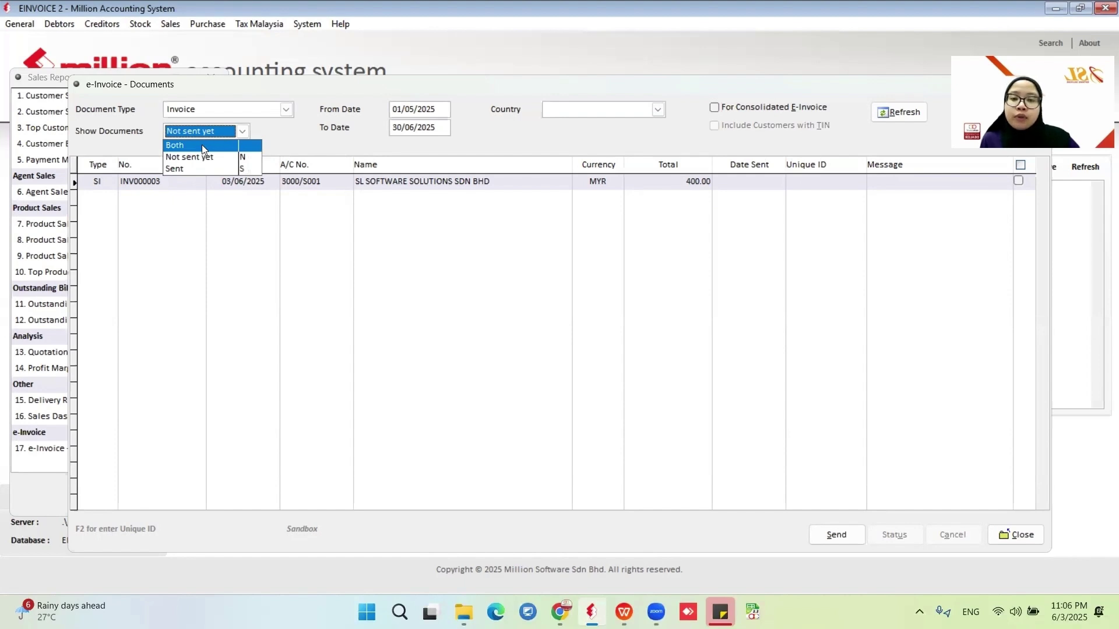
{"action": "left_click", "coordinate": [227, 157]}
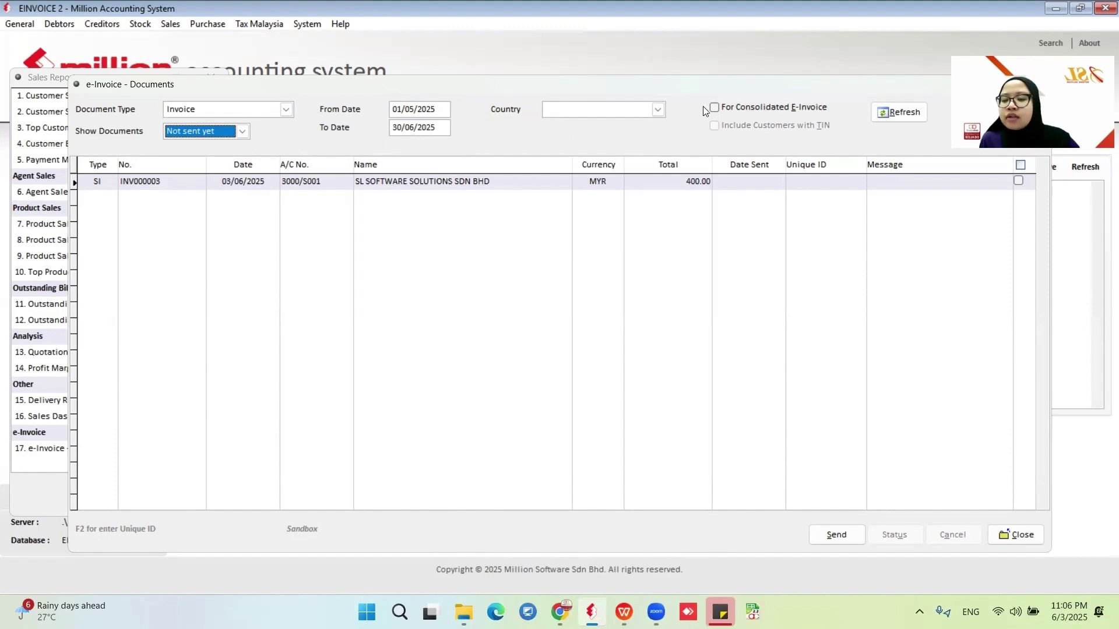
{"action": "left_click", "coordinate": [915, 113]}
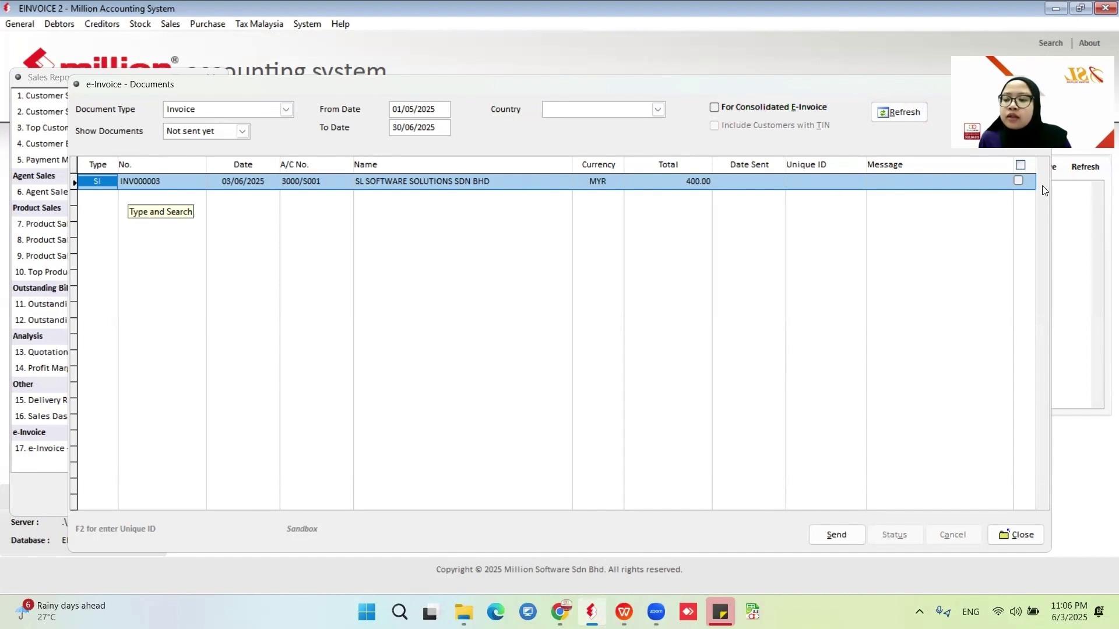
Send INV000003 as an e-invoice and acknowledge the 'Accepted = 1' result.
{"action": "left_click", "coordinate": [1018, 181]}
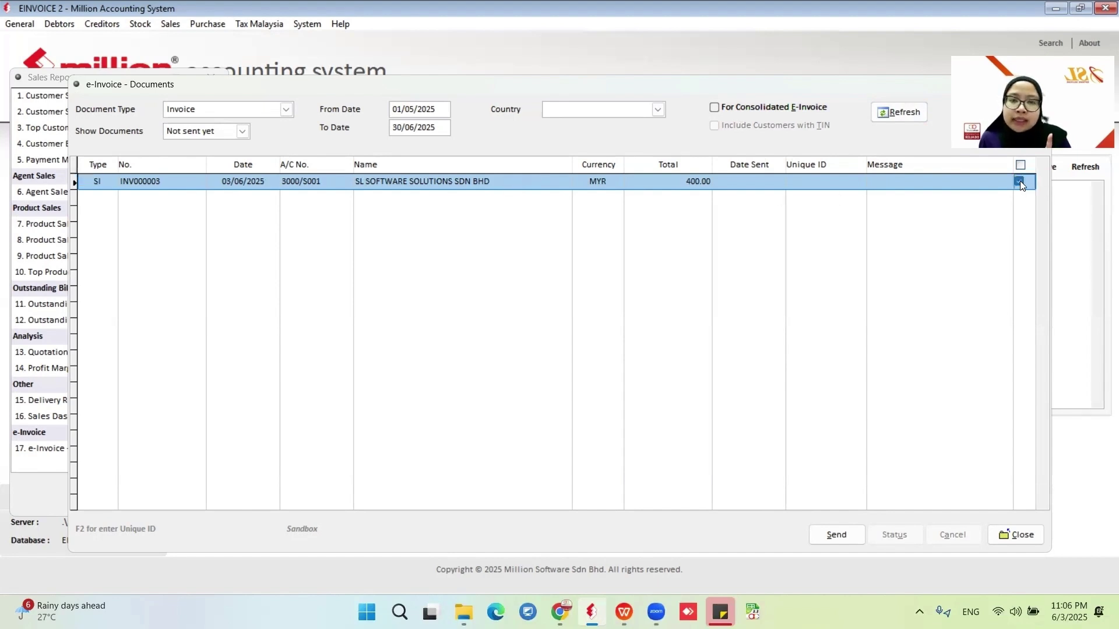
{"action": "left_click", "coordinate": [823, 536]}
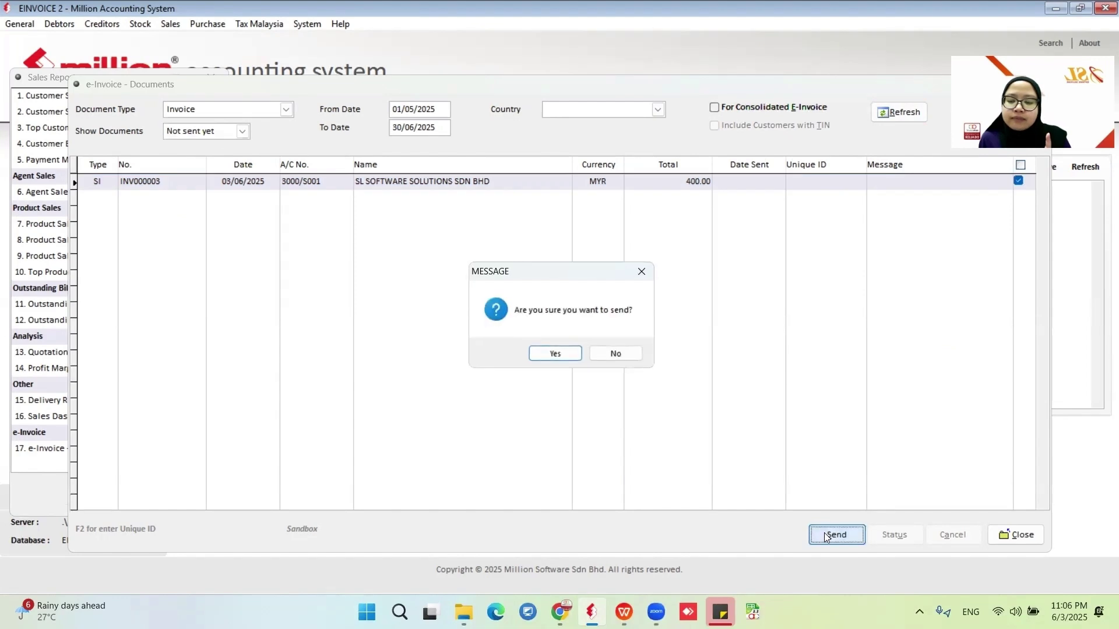
{"action": "left_click", "coordinate": [557, 354]}
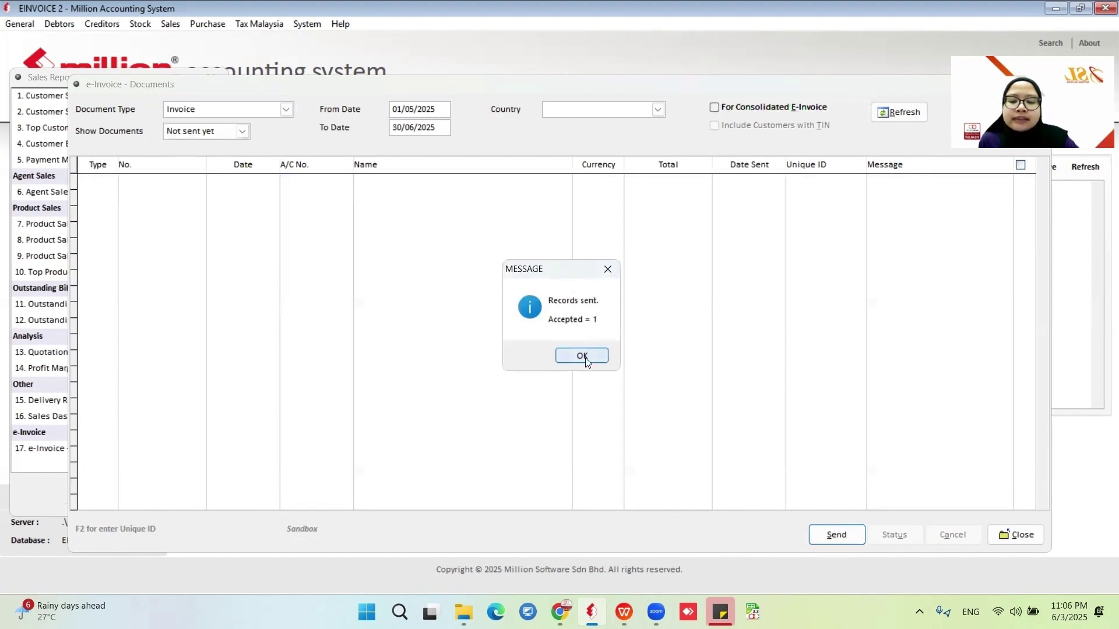
{"action": "left_click", "coordinate": [582, 355]}
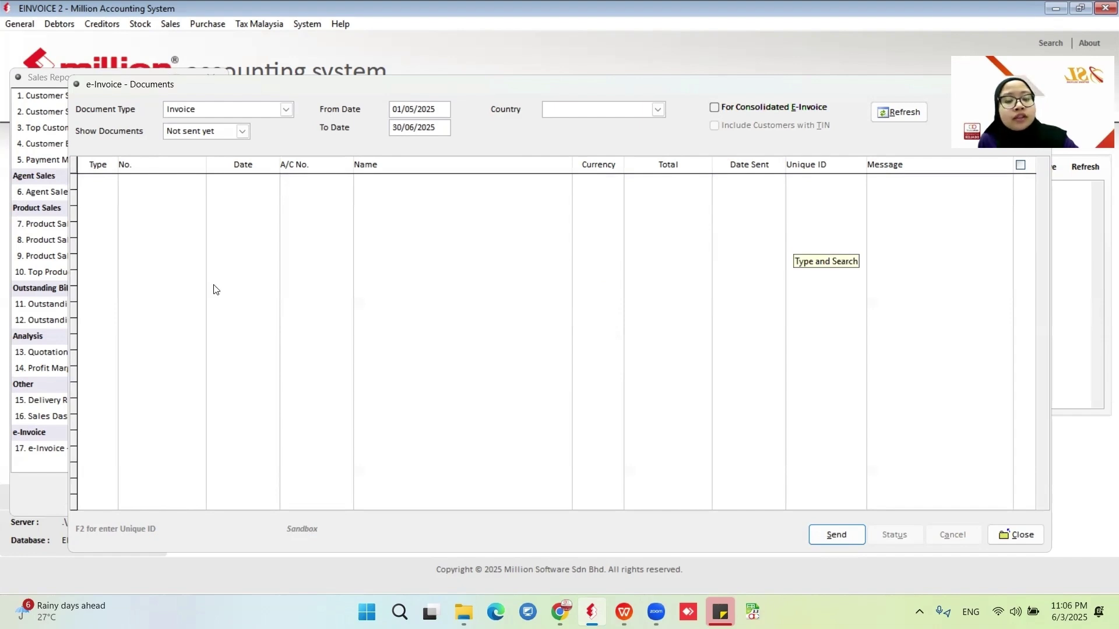
Switch the e-Invoice document list to show Sent documents.
{"action": "left_click", "coordinate": [241, 131]}
{"action": "left_click", "coordinate": [185, 168]}
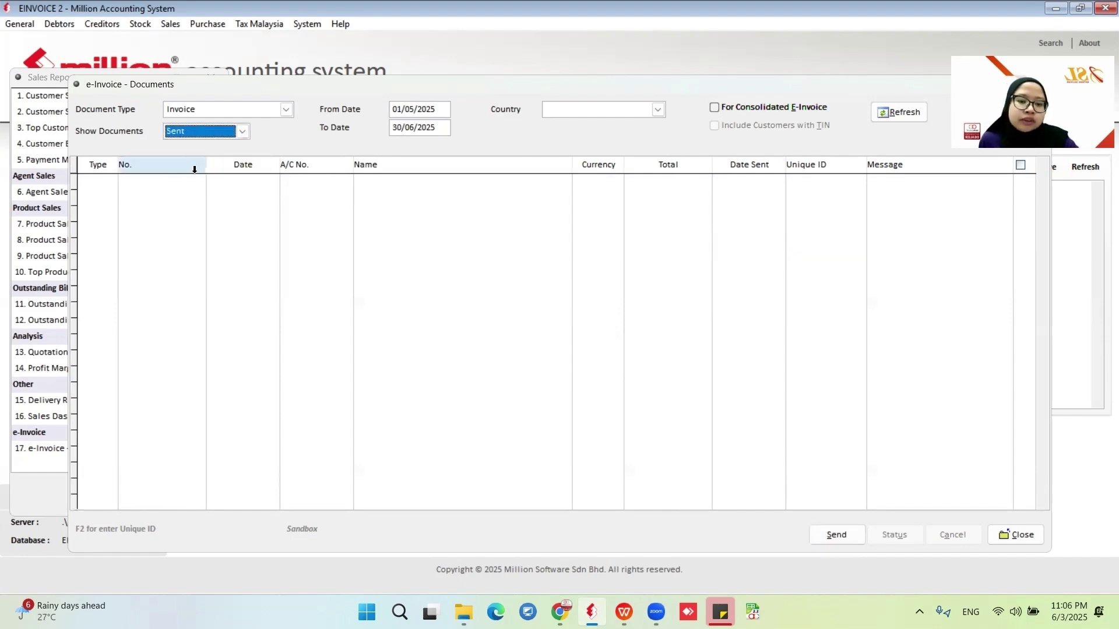
{"action": "left_click", "coordinate": [901, 116]}
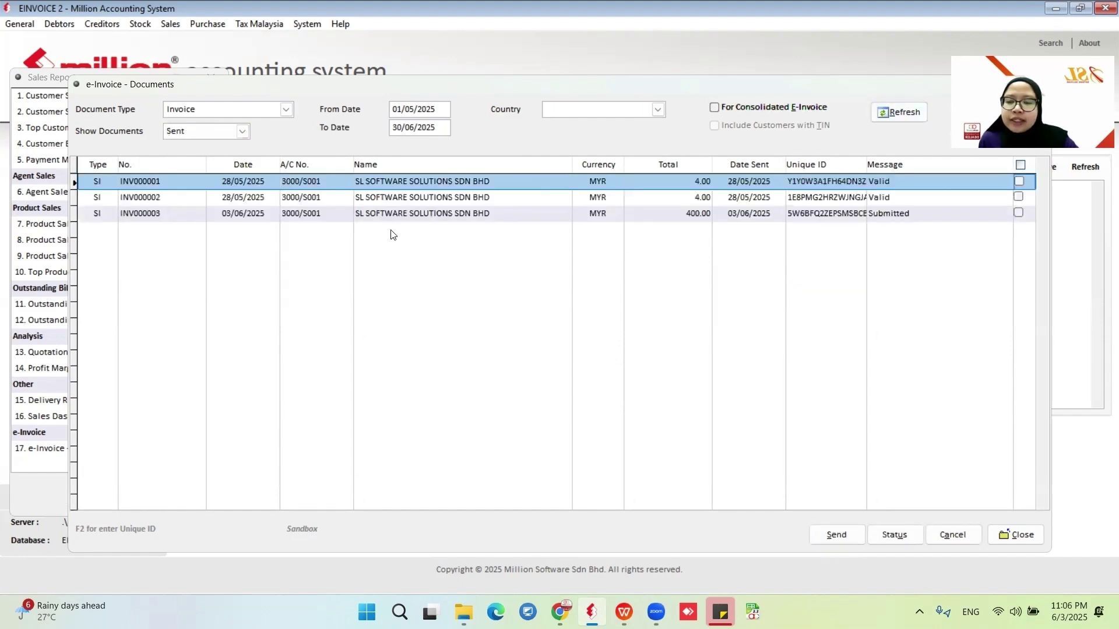
{"action": "left_click", "coordinate": [637, 185]}
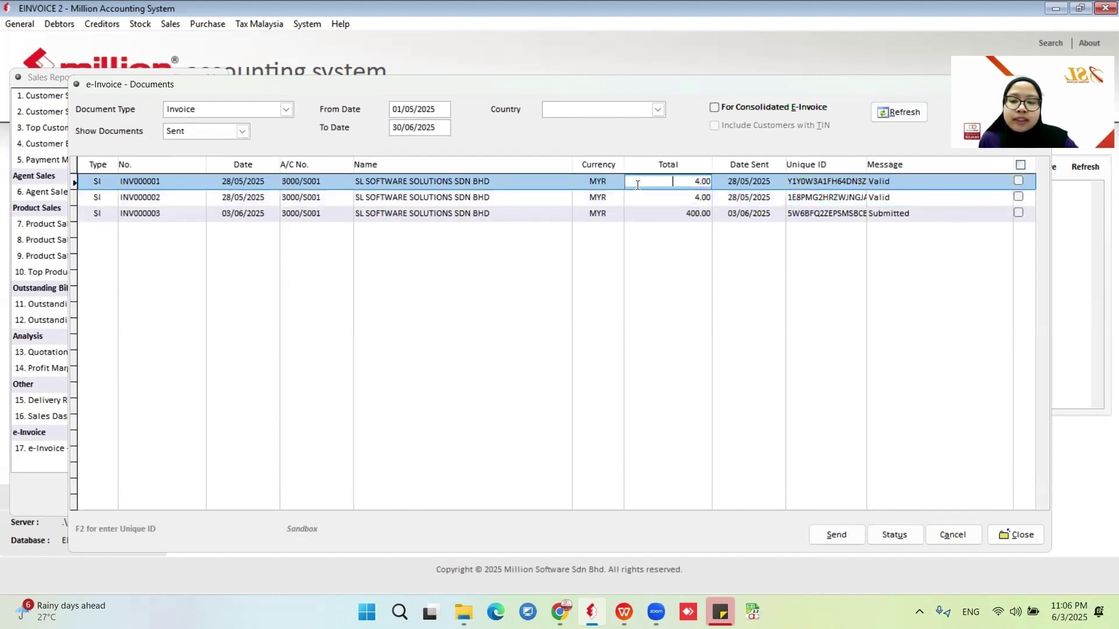
Run a status check on INV000003 so it updates from Submitted to Valid.
{"action": "left_click", "coordinate": [877, 212]}
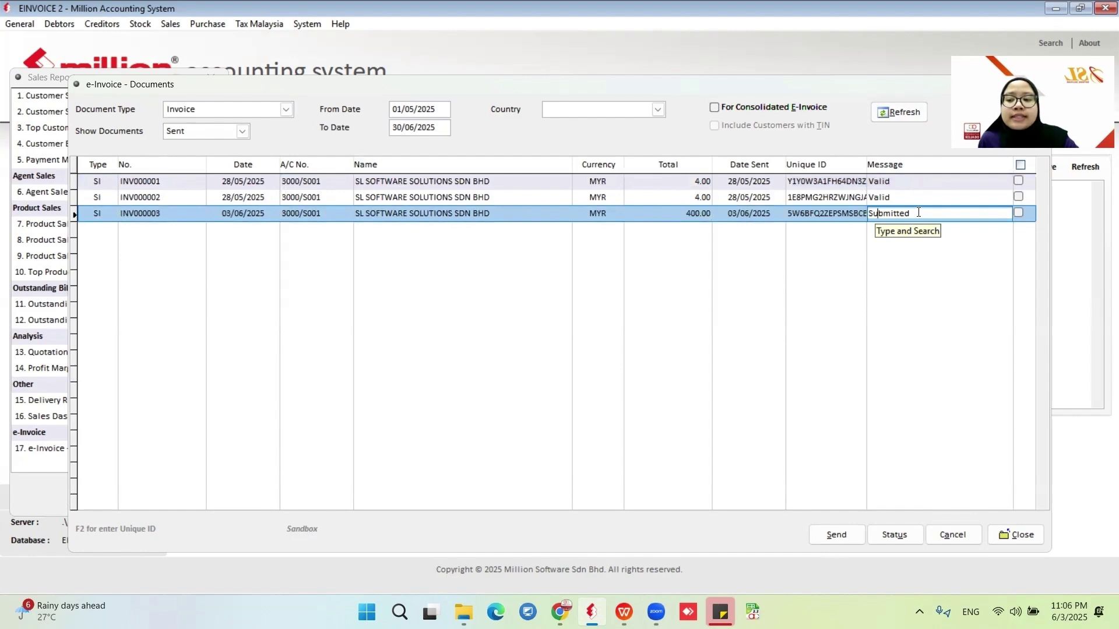
{"action": "left_click", "coordinate": [1019, 213]}
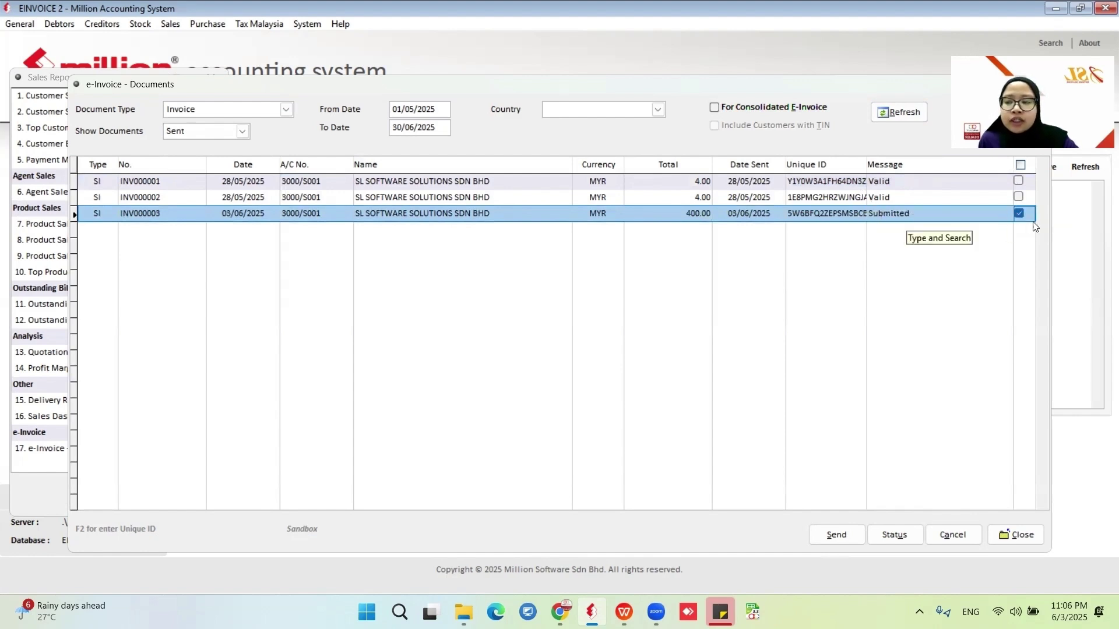
{"action": "left_click", "coordinate": [885, 539]}
{"action": "left_click", "coordinate": [577, 353]}
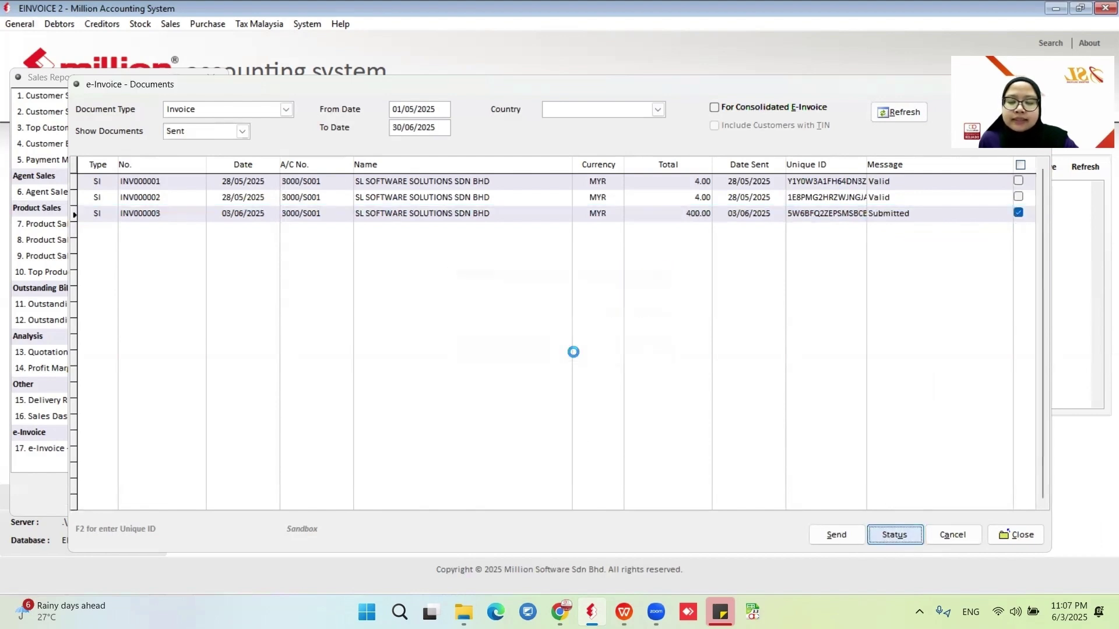
{"action": "left_click", "coordinate": [584, 352]}
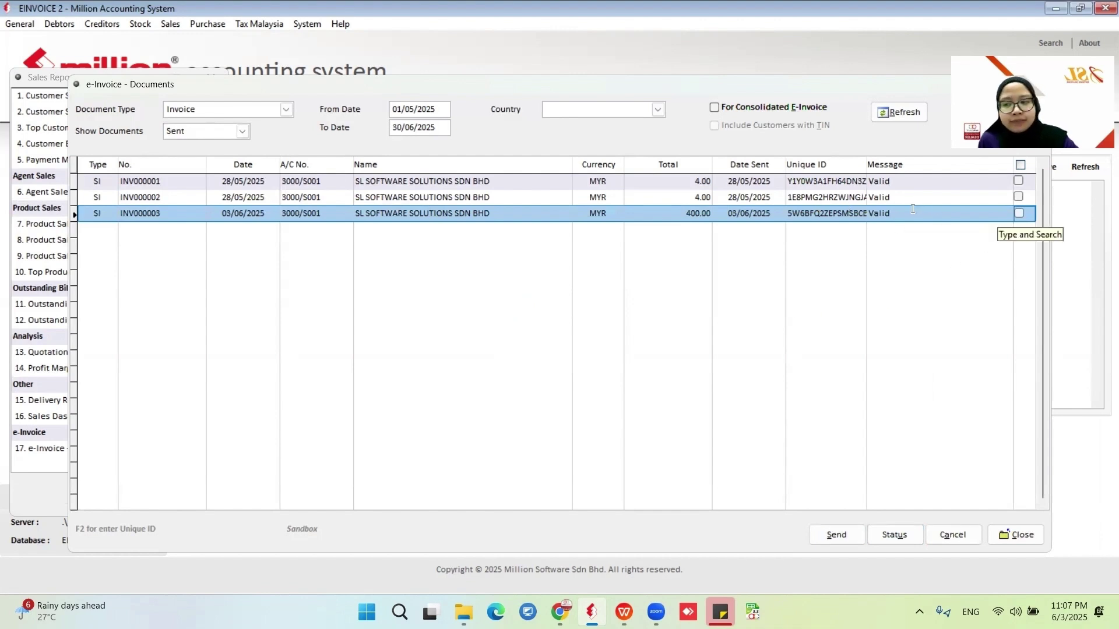
Close the e-Invoice Documents and Sales Reports windows and open the Sales Invoice list.
{"action": "left_click", "coordinate": [1015, 533]}
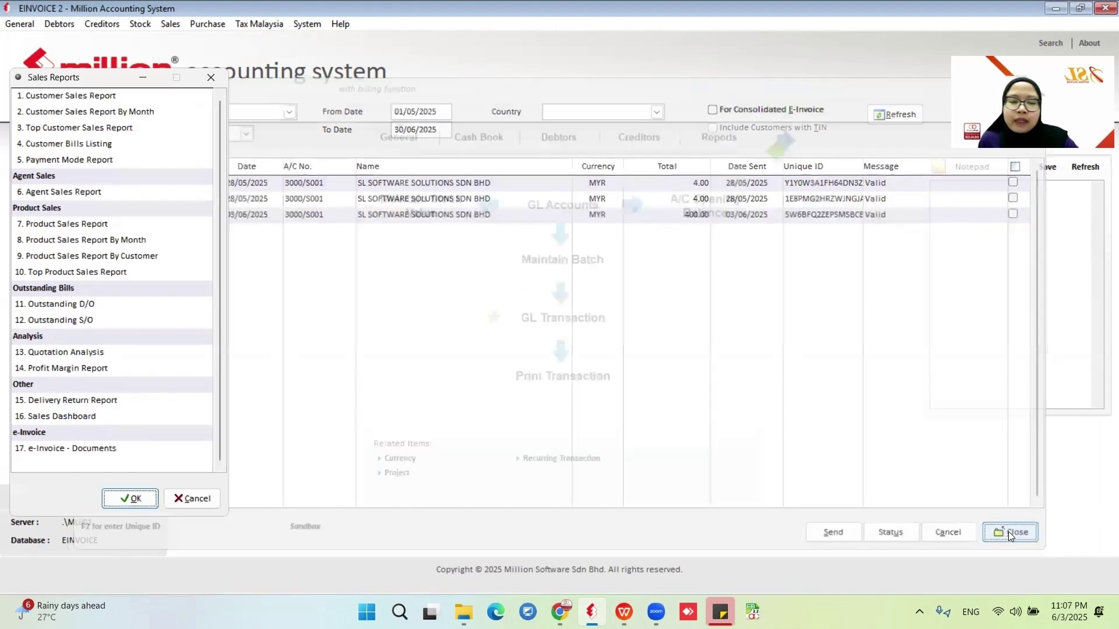
{"action": "left_click", "coordinate": [194, 499]}
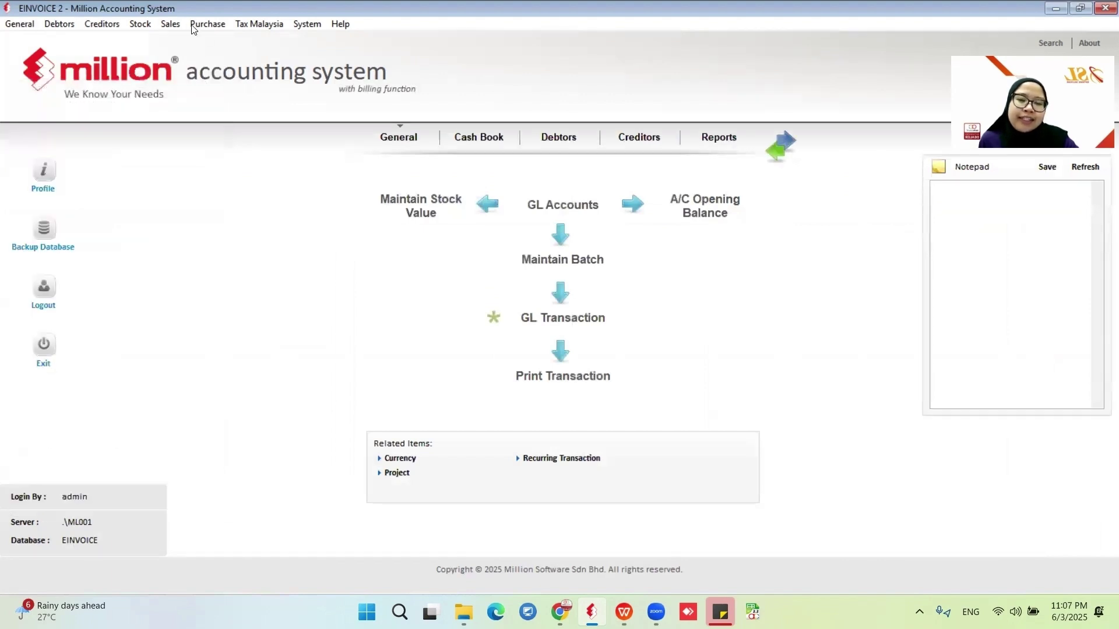
{"action": "left_click", "coordinate": [170, 24]}
{"action": "left_click", "coordinate": [192, 88]}
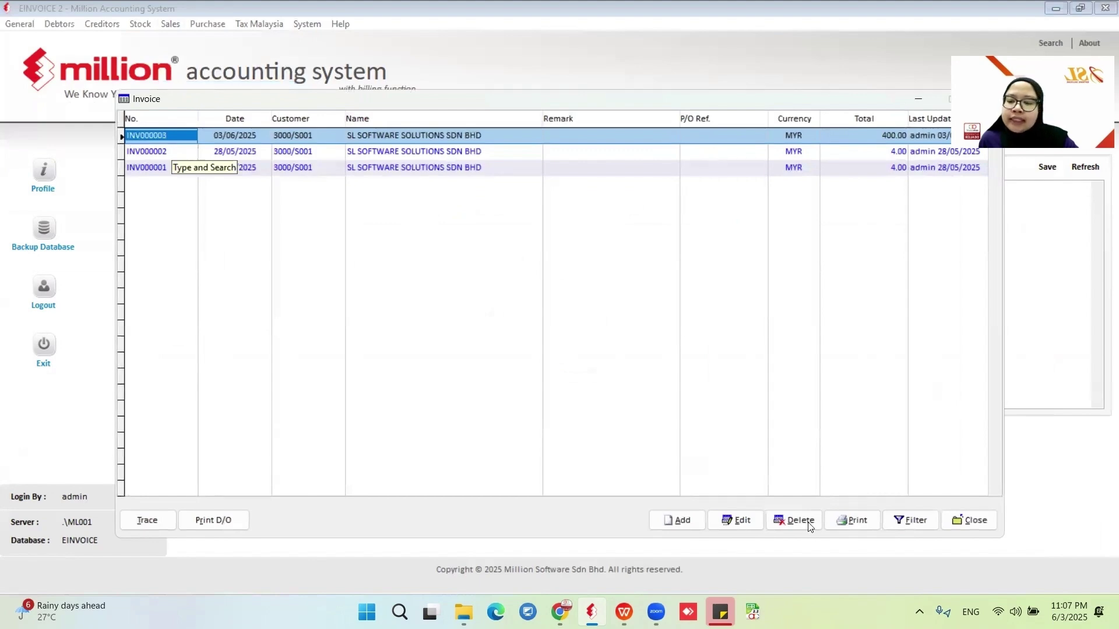
Preview INV000003 as a Tax Invoice (e-Invoice) showing its UUID.
{"action": "left_click", "coordinate": [848, 521]}
{"action": "left_click", "coordinate": [377, 339]}
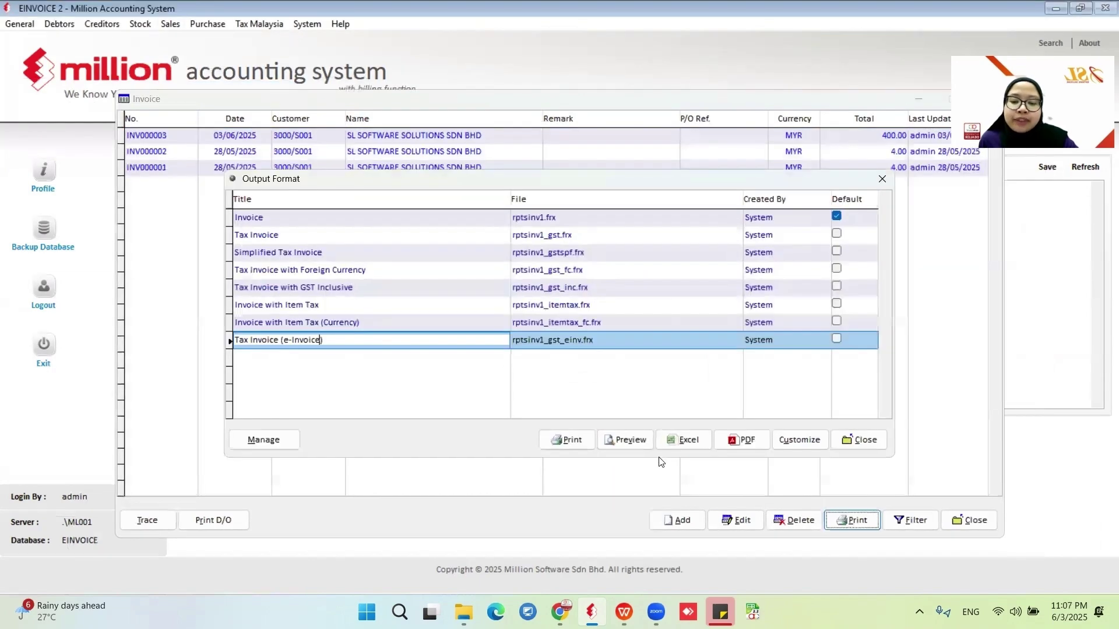
{"action": "left_click", "coordinate": [621, 434]}
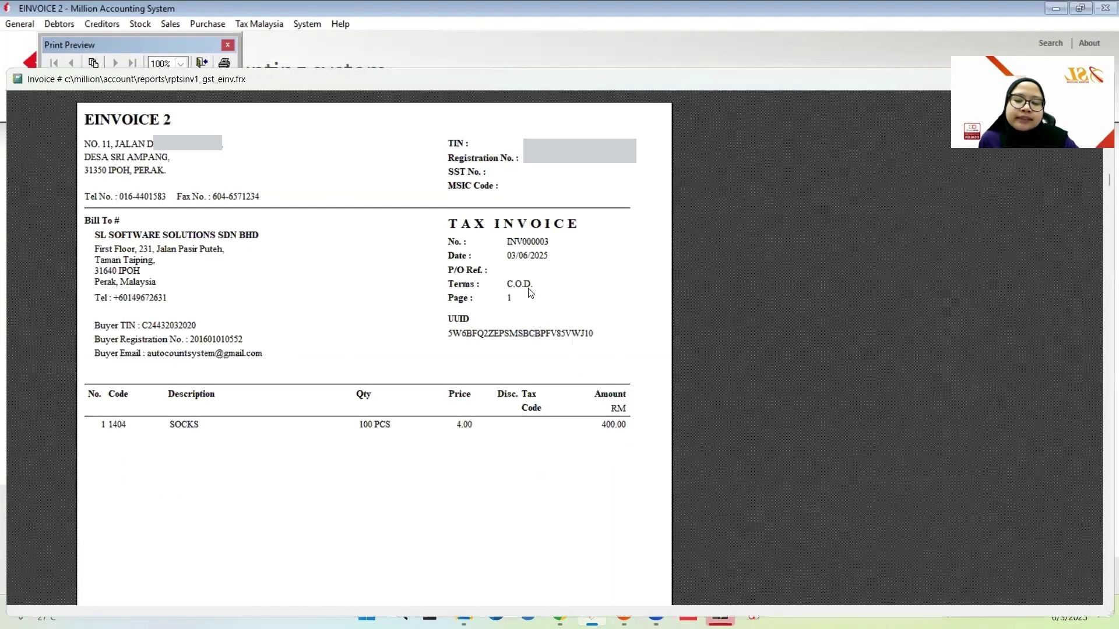
{"action": "scroll", "coordinate": [609, 449], "scroll_direction": "down", "scroll_amount": 5}
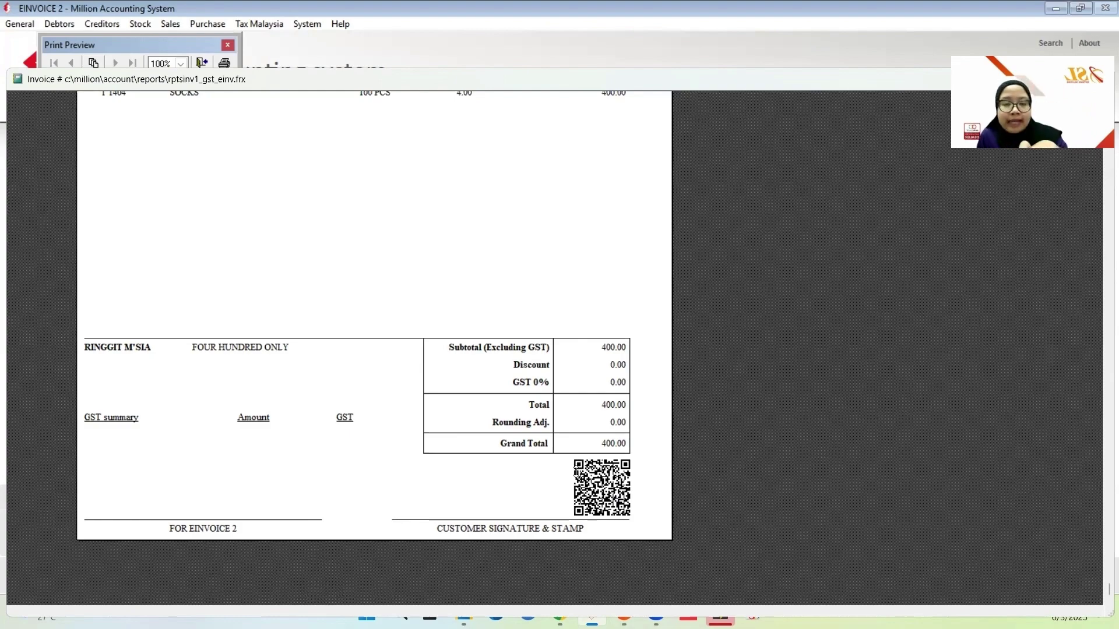
{"action": "scroll", "coordinate": [530, 435], "scroll_direction": "up", "scroll_amount": 10}
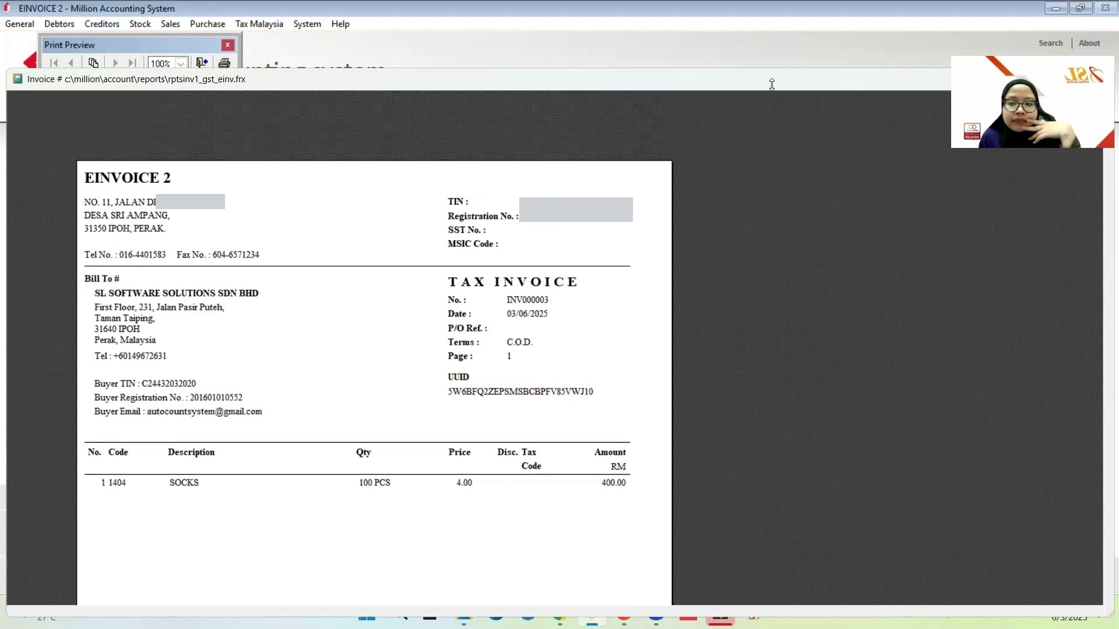
{"action": "key", "text": "Escape"}
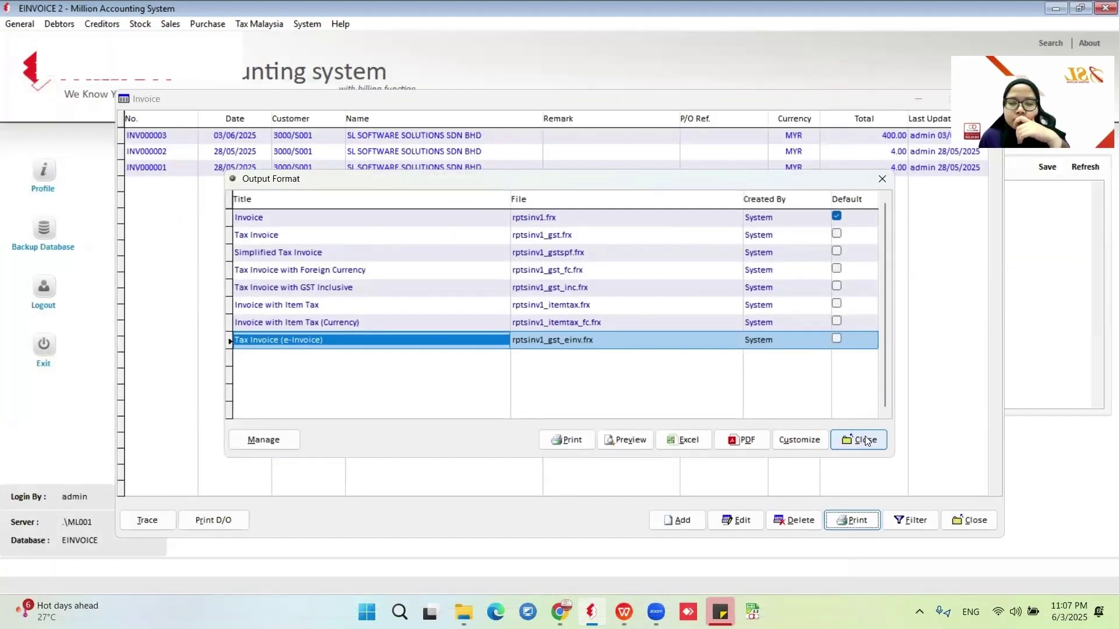
Start a new invoice for debtor 3000/G001.
{"action": "left_click", "coordinate": [867, 441]}
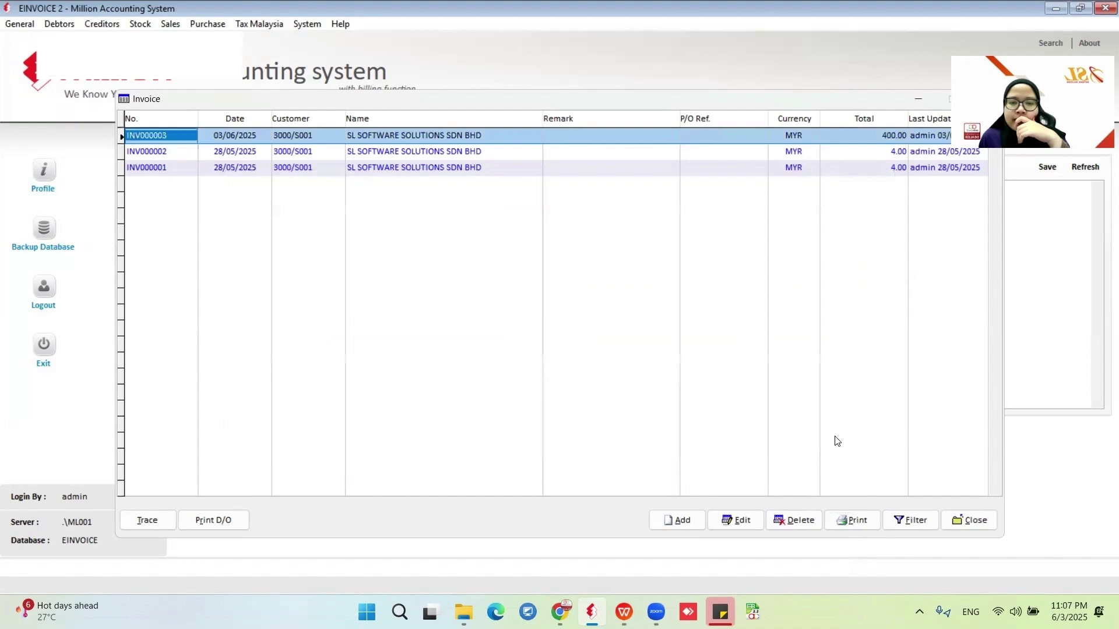
{"action": "left_click", "coordinate": [667, 521]}
{"action": "left_click", "coordinate": [308, 122]}
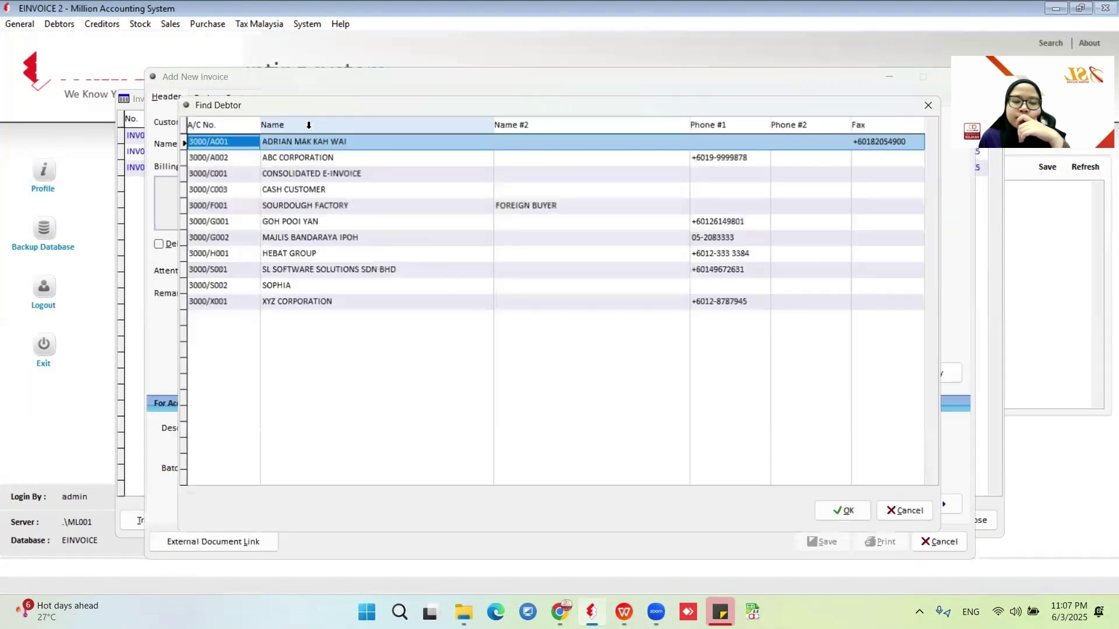
{"action": "left_click", "coordinate": [294, 221]}
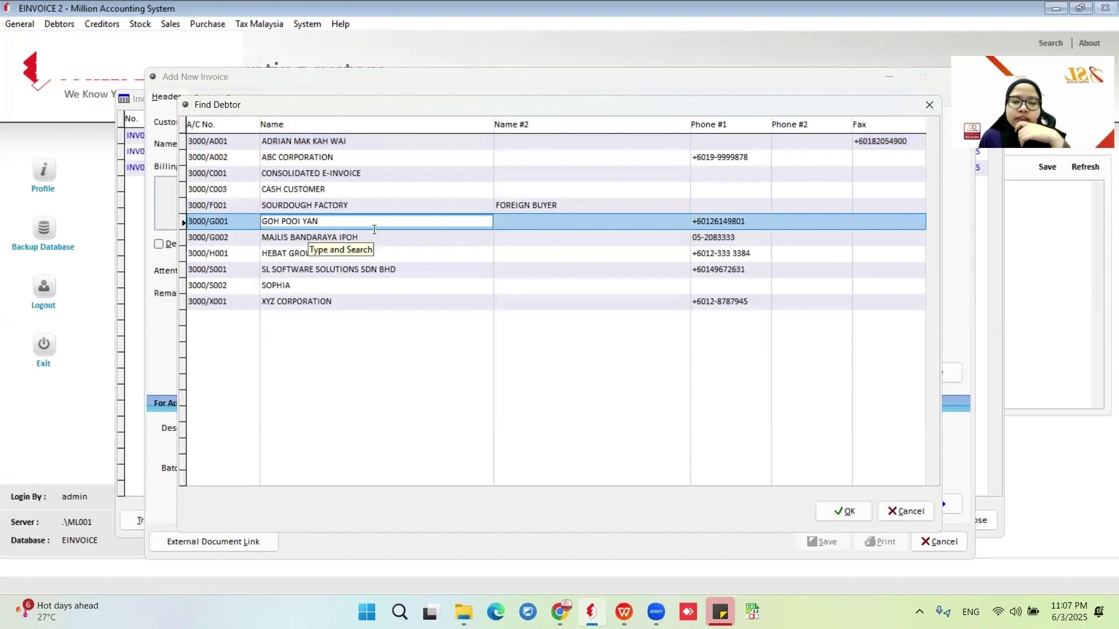
{"action": "key", "text": "Return"}
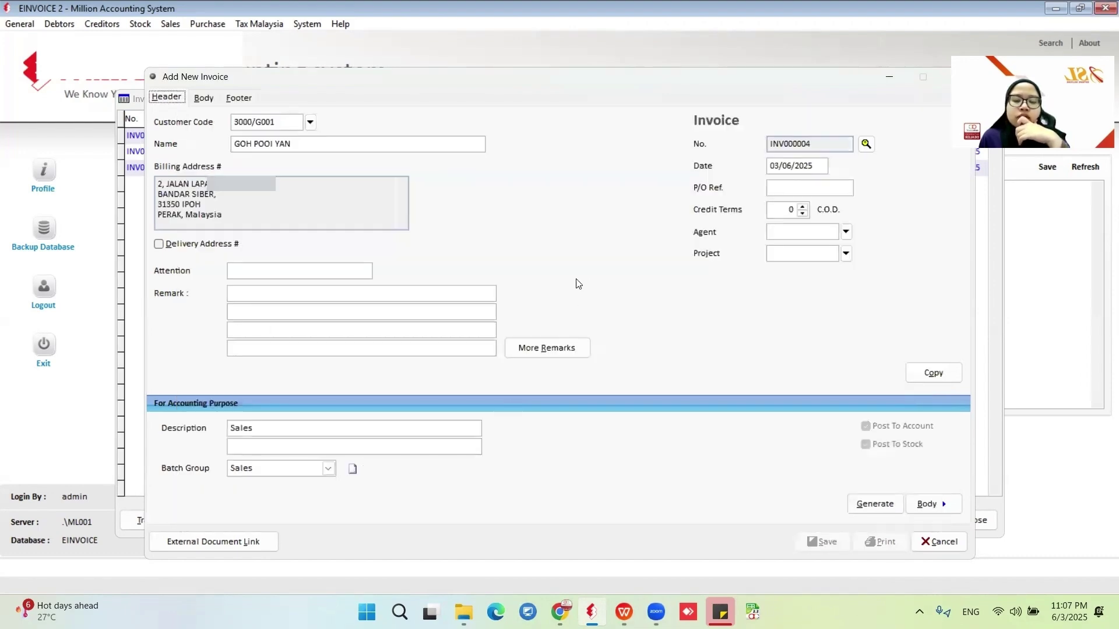
Add a line of 20 FLOWER (product 1999) at price 4.00.
{"action": "left_click", "coordinate": [204, 102]}
{"action": "left_click", "coordinate": [335, 121]}
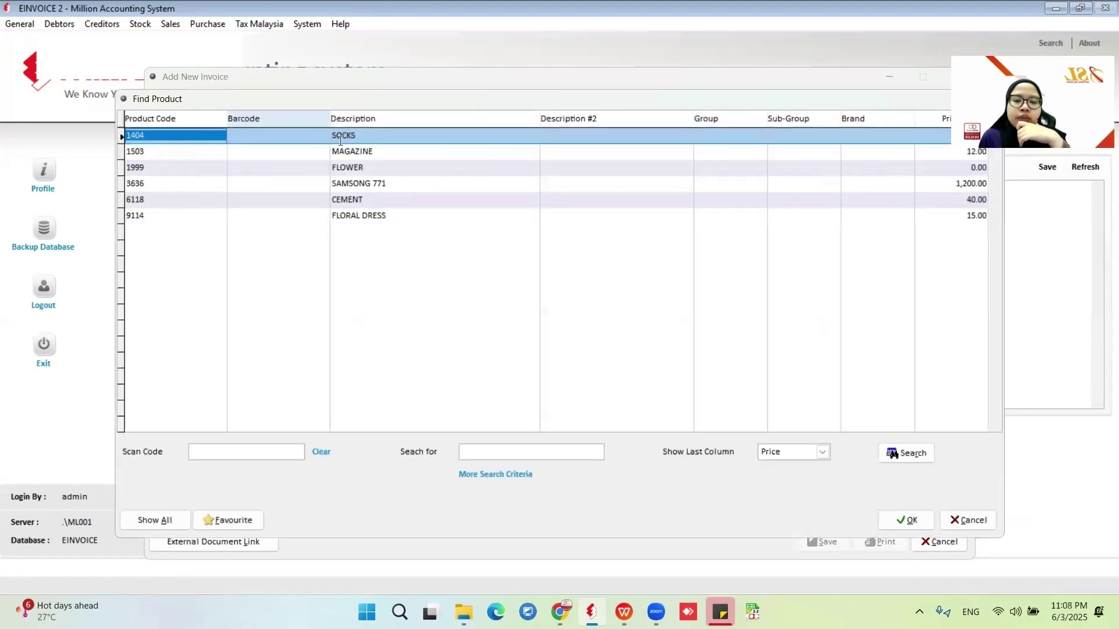
{"action": "left_click", "coordinate": [357, 167]}
{"action": "left_click", "coordinate": [900, 520]}
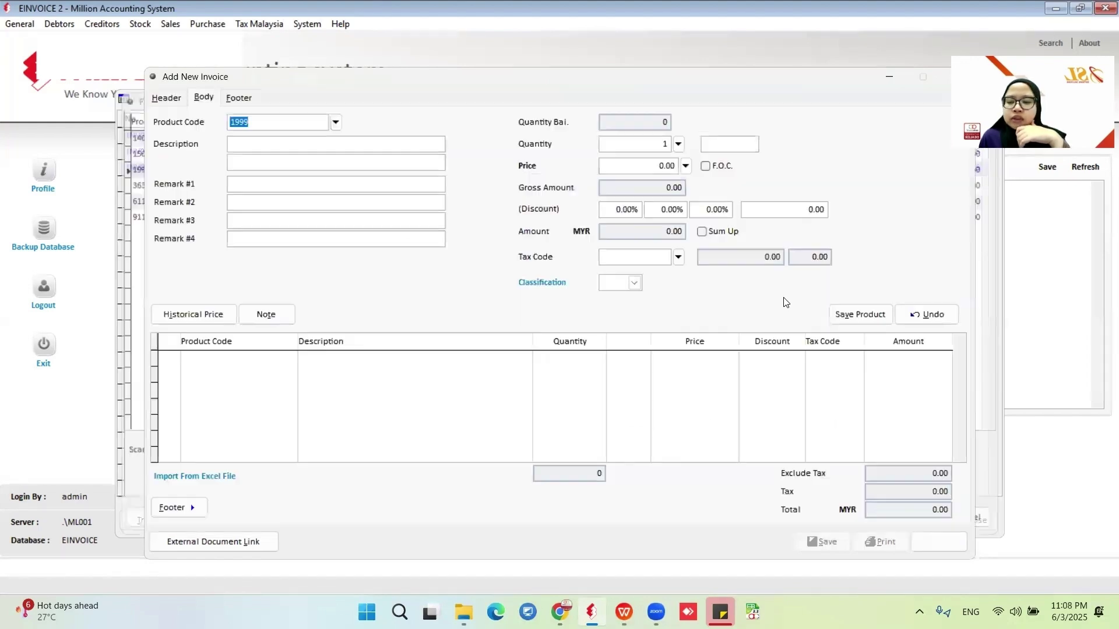
{"action": "left_click", "coordinate": [639, 146]}
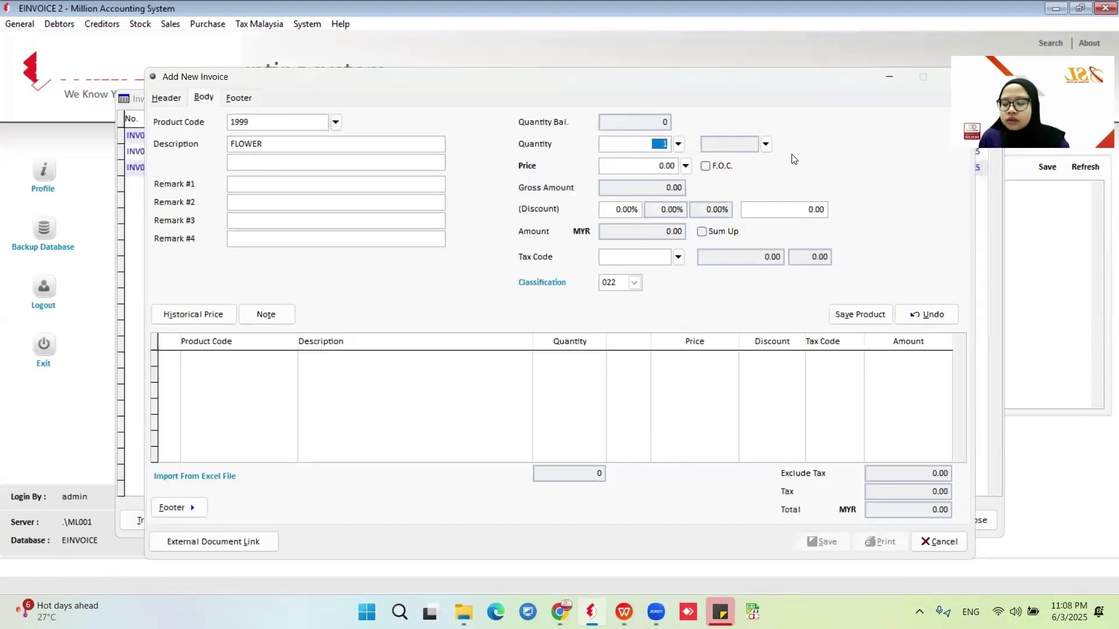
{"action": "type", "text": "20"}
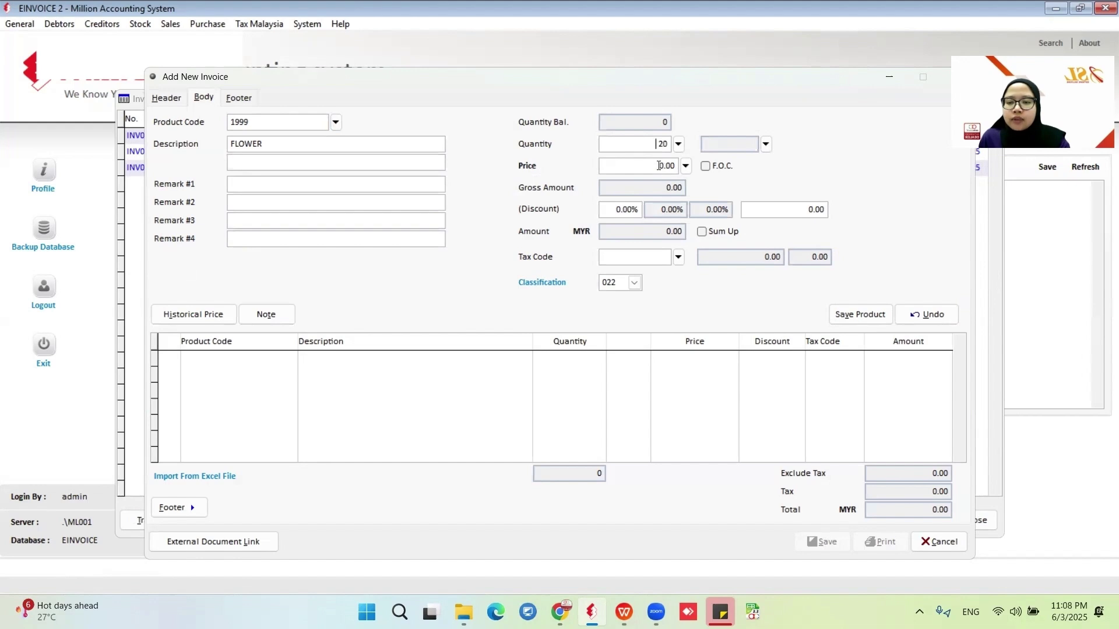
{"action": "left_click", "coordinate": [659, 166]}
{"action": "type", "text": "4"}
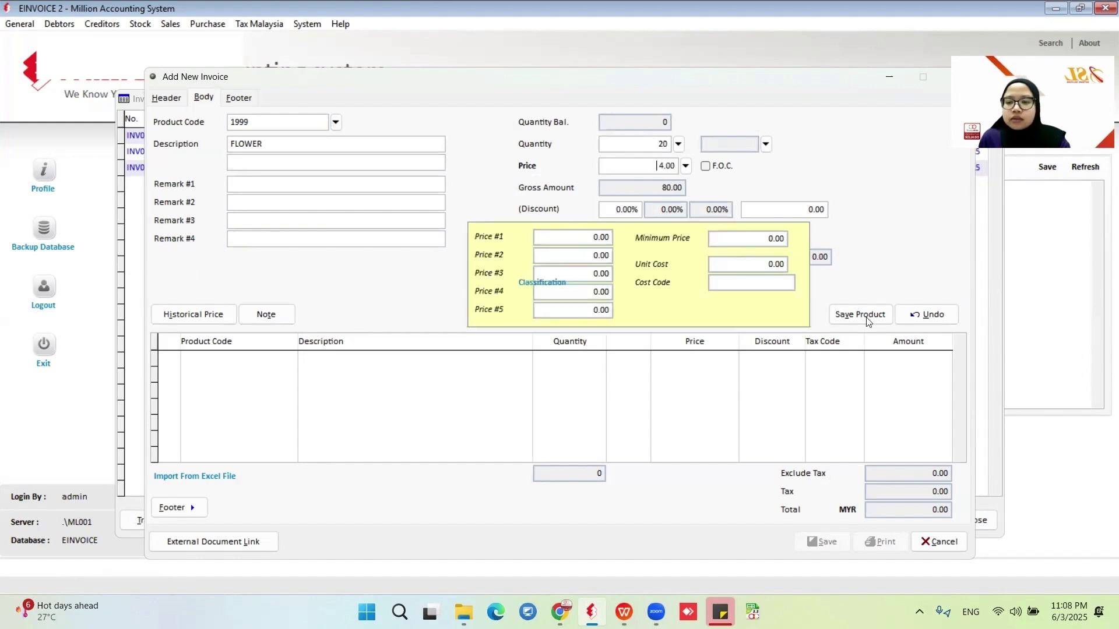
{"action": "left_click", "coordinate": [860, 314]}
Save invoice INV000004 for 80.00 and return to the main screen.
{"action": "left_click", "coordinate": [822, 541]}
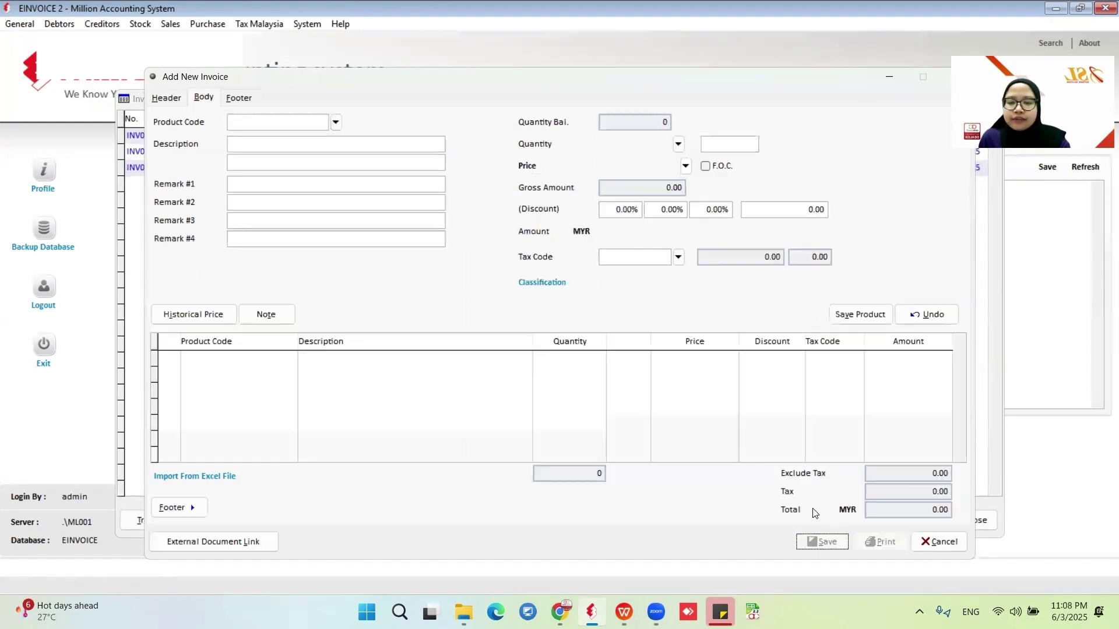
{"action": "left_click", "coordinate": [915, 539]}
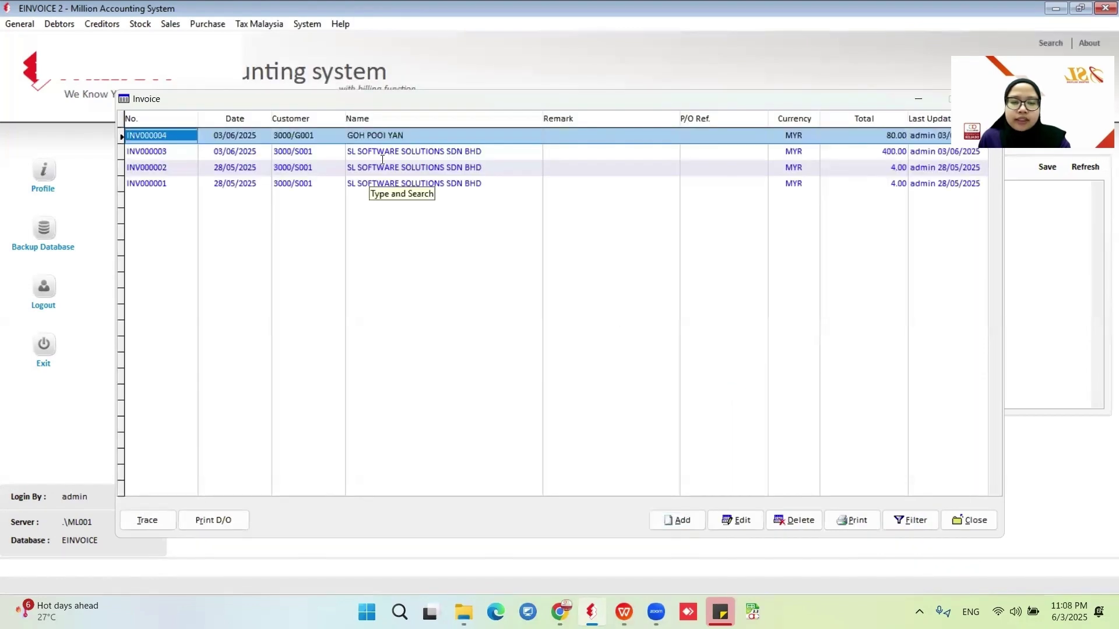
{"action": "left_click", "coordinate": [474, 169]}
Close the invoice list and run the 17. e-Invoice - Documents report.
{"action": "left_click", "coordinate": [967, 521]}
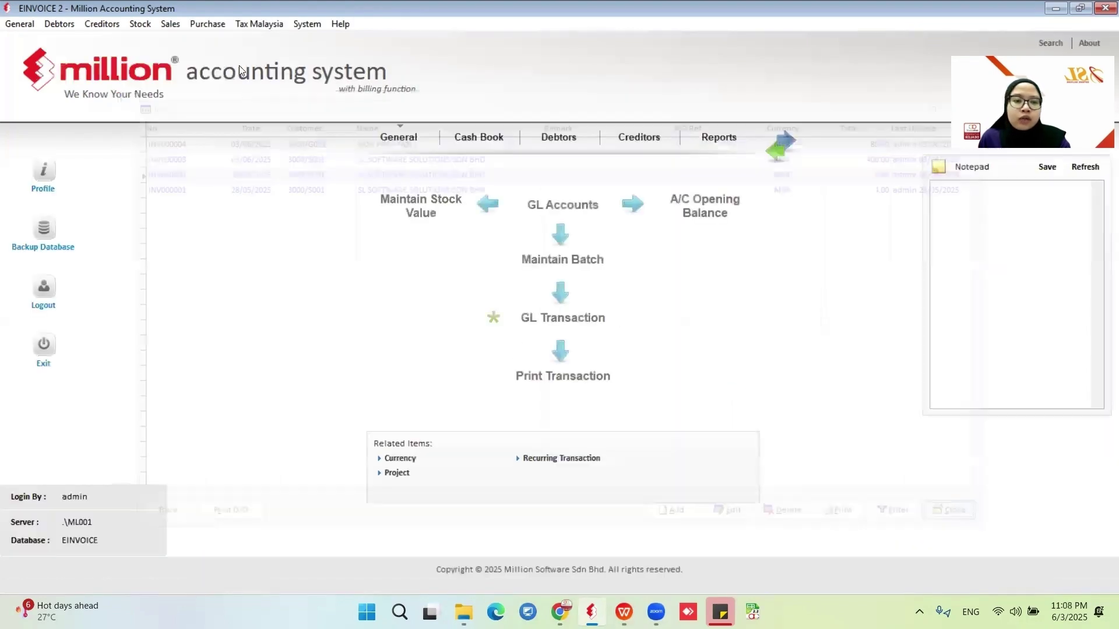
{"action": "left_click", "coordinate": [170, 24]}
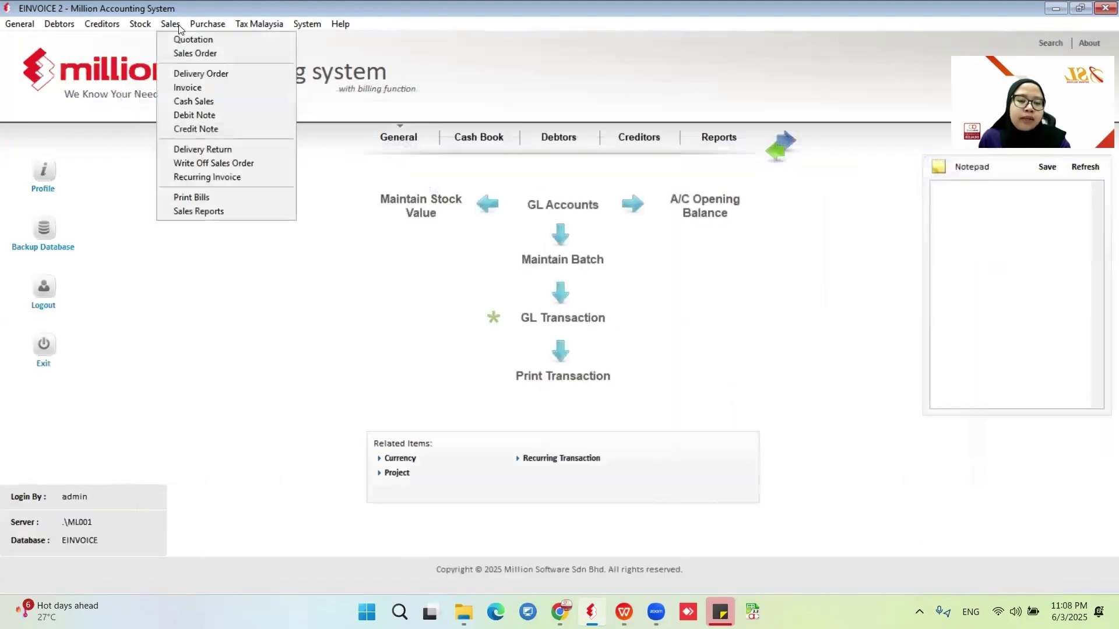
{"action": "left_click", "coordinate": [211, 210]}
{"action": "left_click", "coordinate": [120, 469]}
{"action": "left_click", "coordinate": [143, 505]}
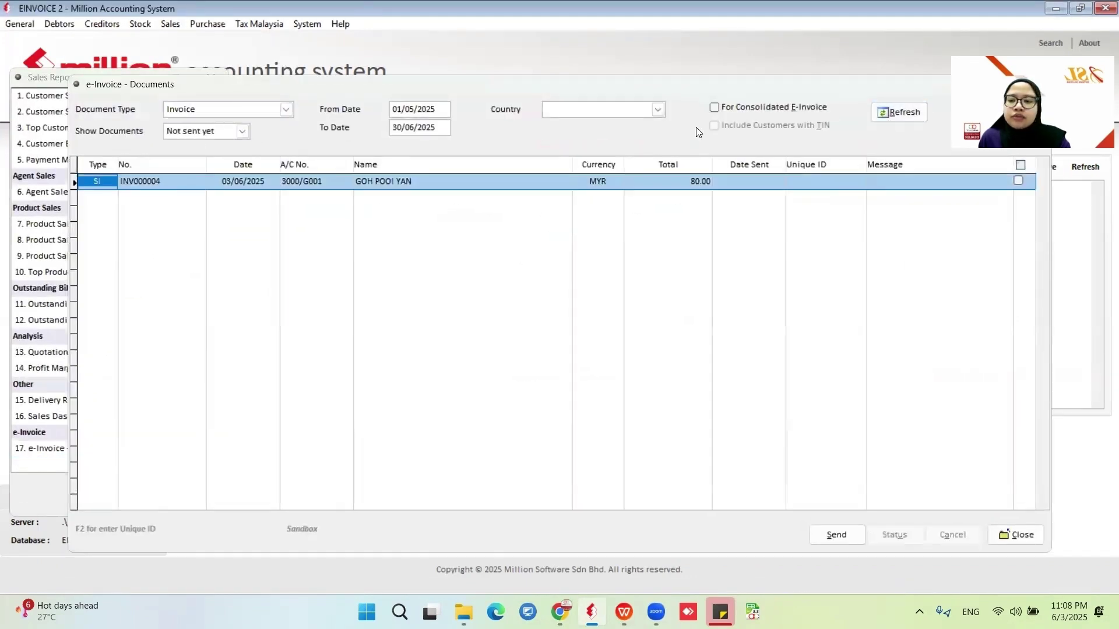
Send INV000004 as an e-invoice and confirm it was accepted.
{"action": "left_click", "coordinate": [1019, 182]}
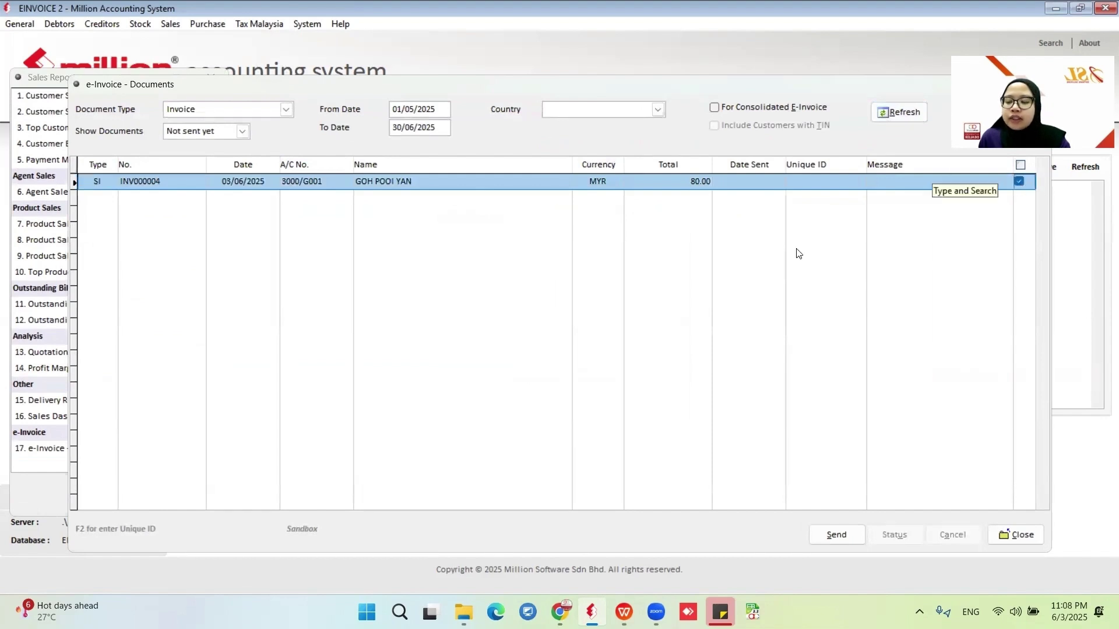
{"action": "left_click", "coordinate": [845, 536]}
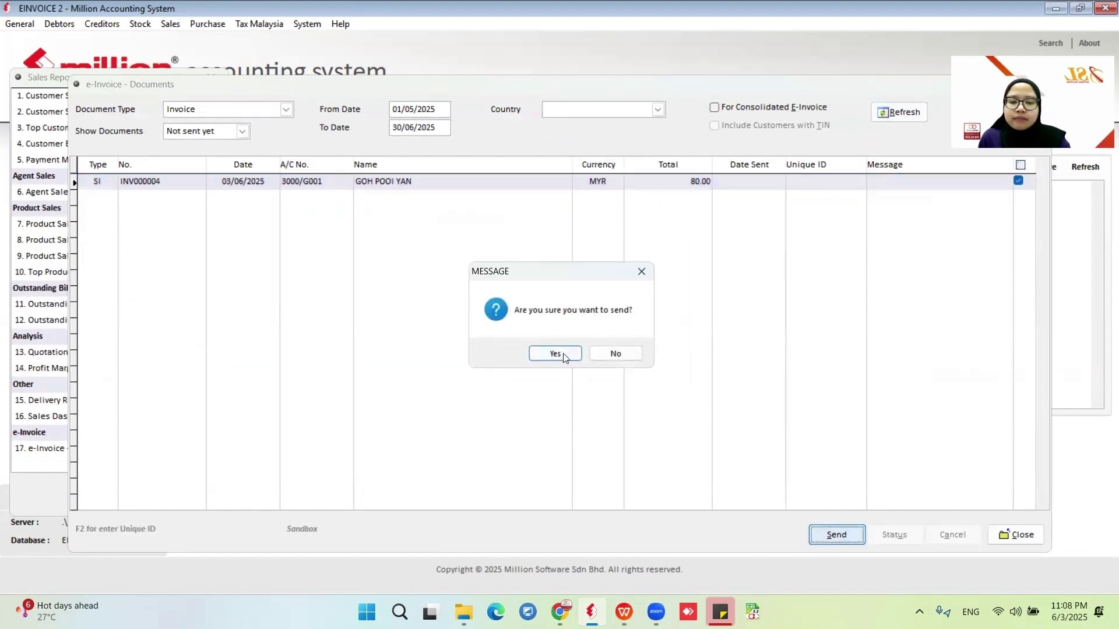
{"action": "left_click", "coordinate": [562, 354]}
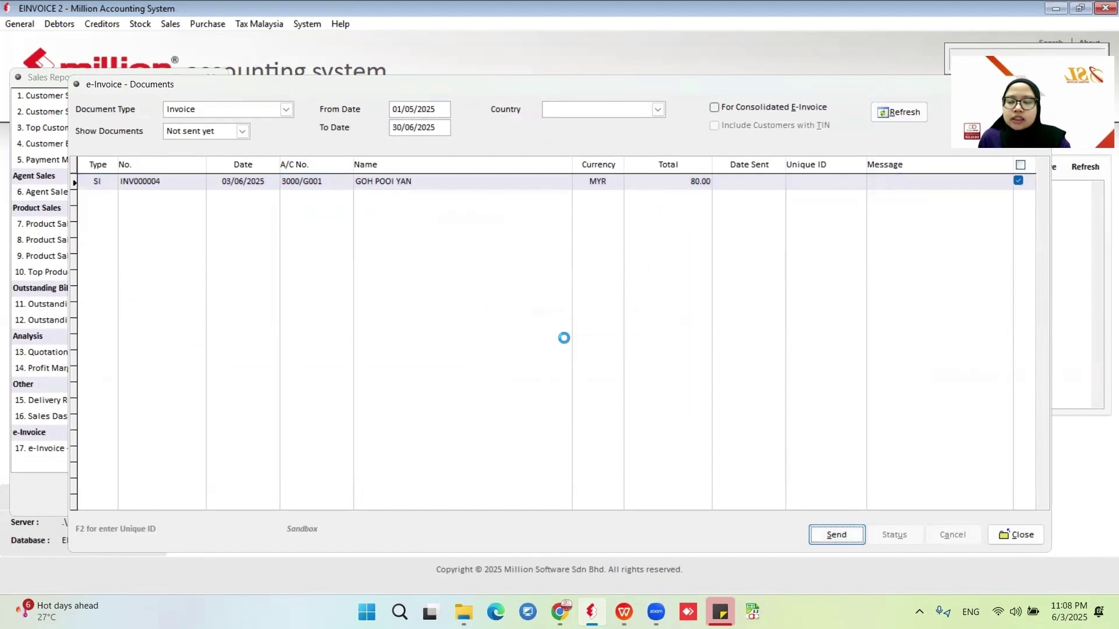
{"action": "left_click", "coordinate": [578, 355]}
List Sent documents and run a status check so INV000004 shows as Valid.
{"action": "left_click", "coordinate": [242, 132]}
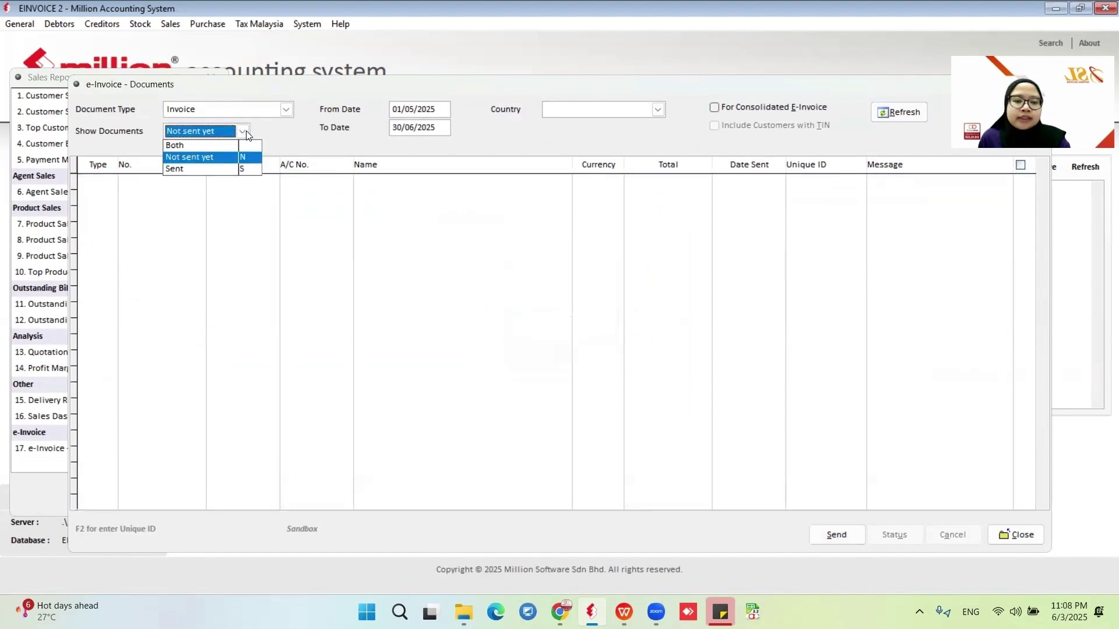
{"action": "left_click", "coordinate": [208, 169]}
{"action": "left_click", "coordinate": [887, 113]}
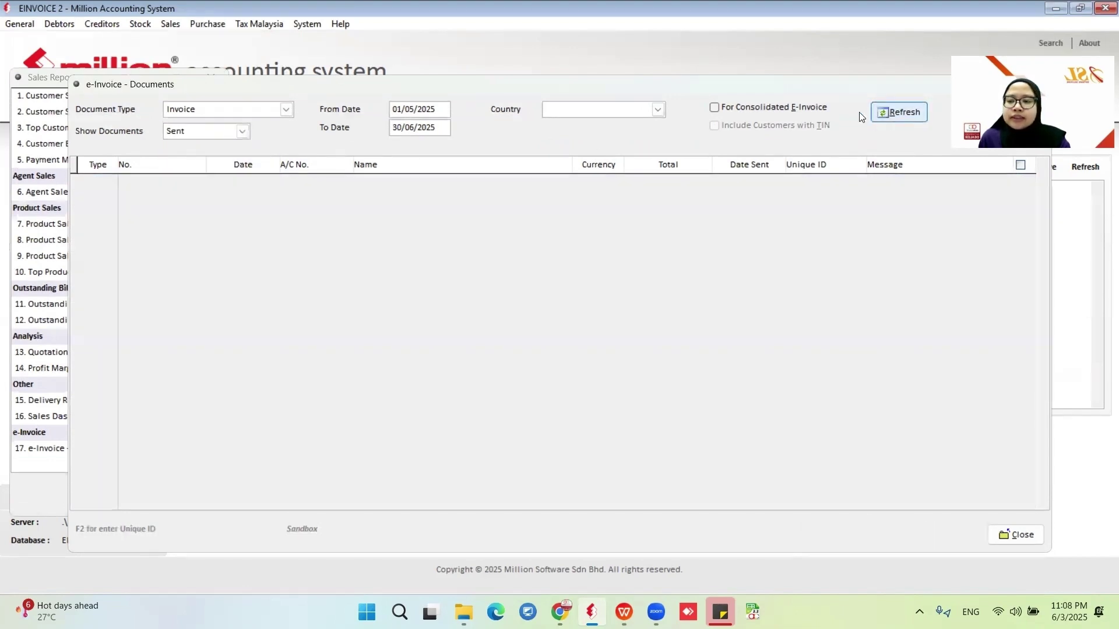
{"action": "left_click", "coordinate": [1017, 229]}
{"action": "left_click", "coordinate": [893, 534]}
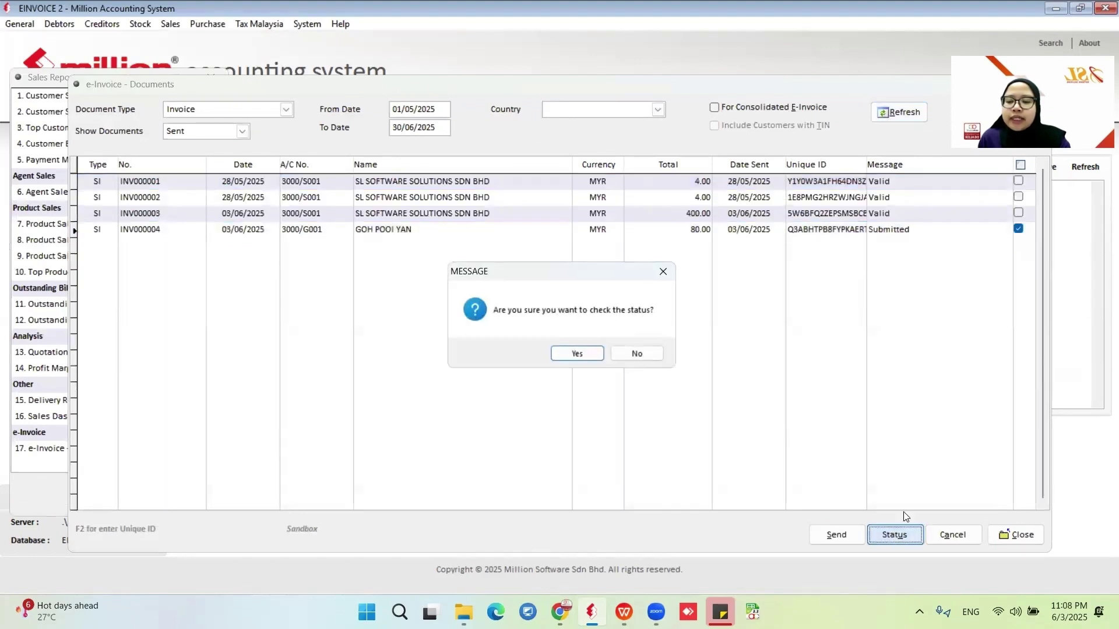
{"action": "left_click", "coordinate": [554, 353]}
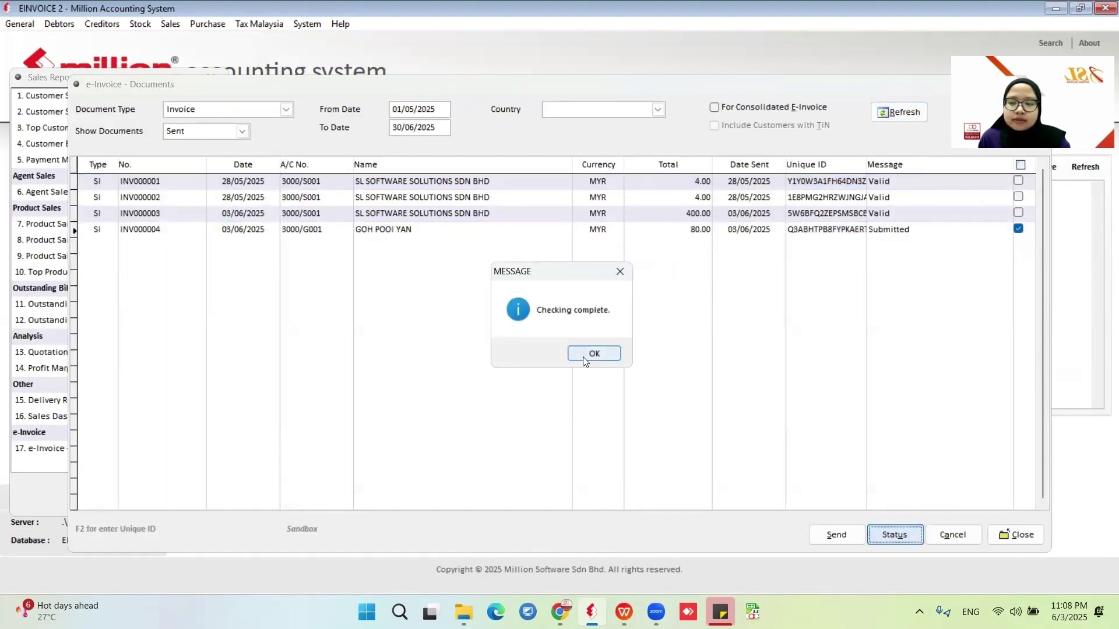
{"action": "left_click", "coordinate": [585, 353]}
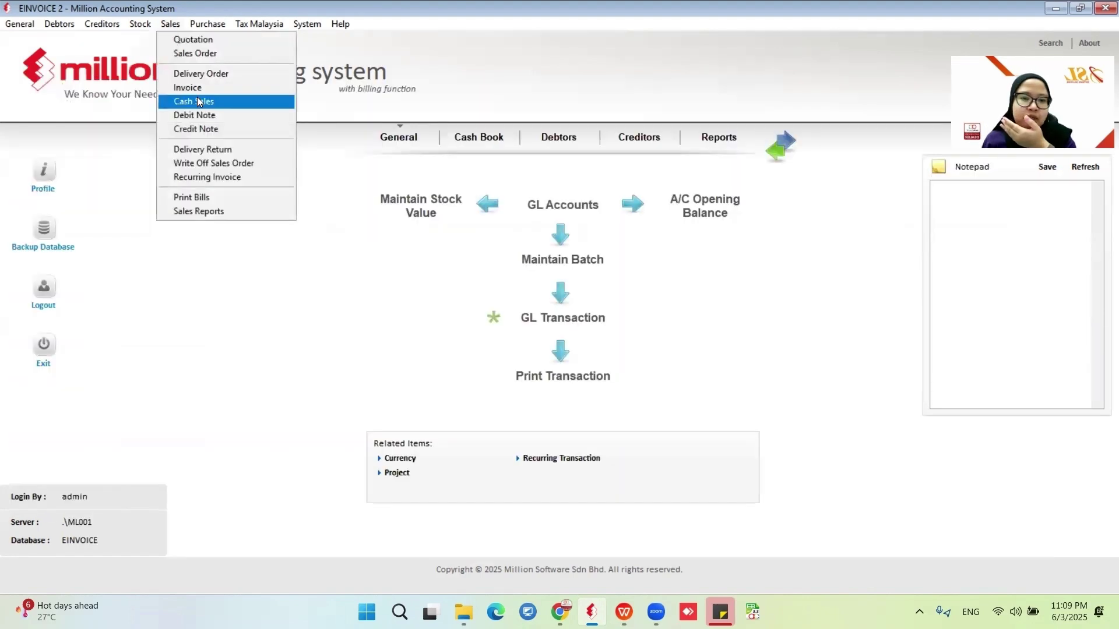
Preview INV000004 as a Tax Invoice (e-Invoice) with its UUID, then close the preview.
{"action": "left_click", "coordinate": [197, 97]}
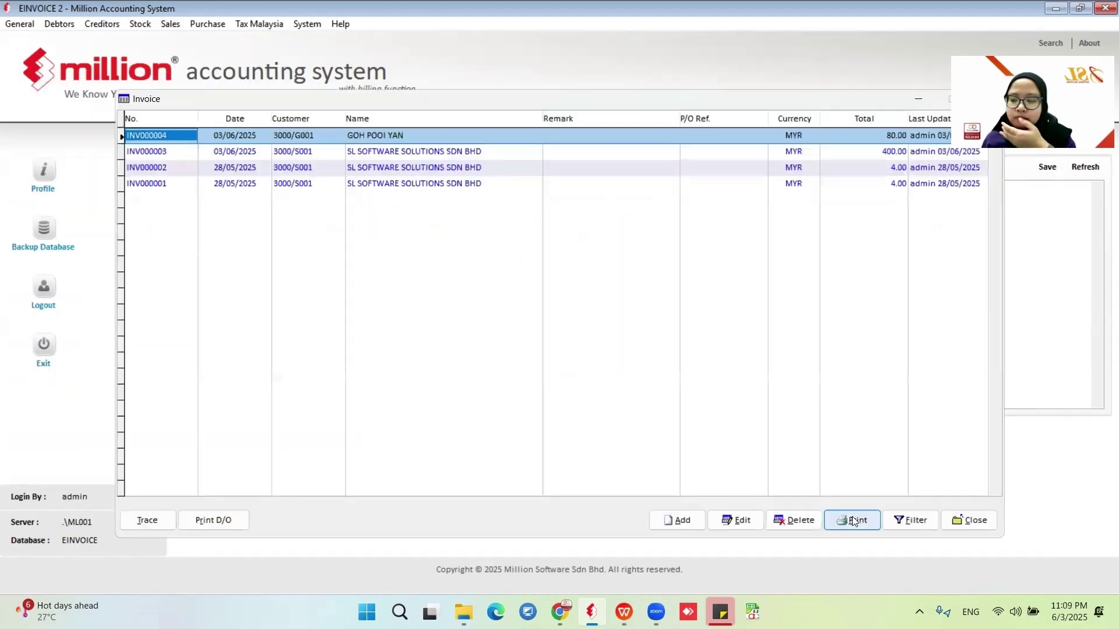
{"action": "left_click", "coordinate": [851, 519]}
{"action": "left_click", "coordinate": [437, 336]}
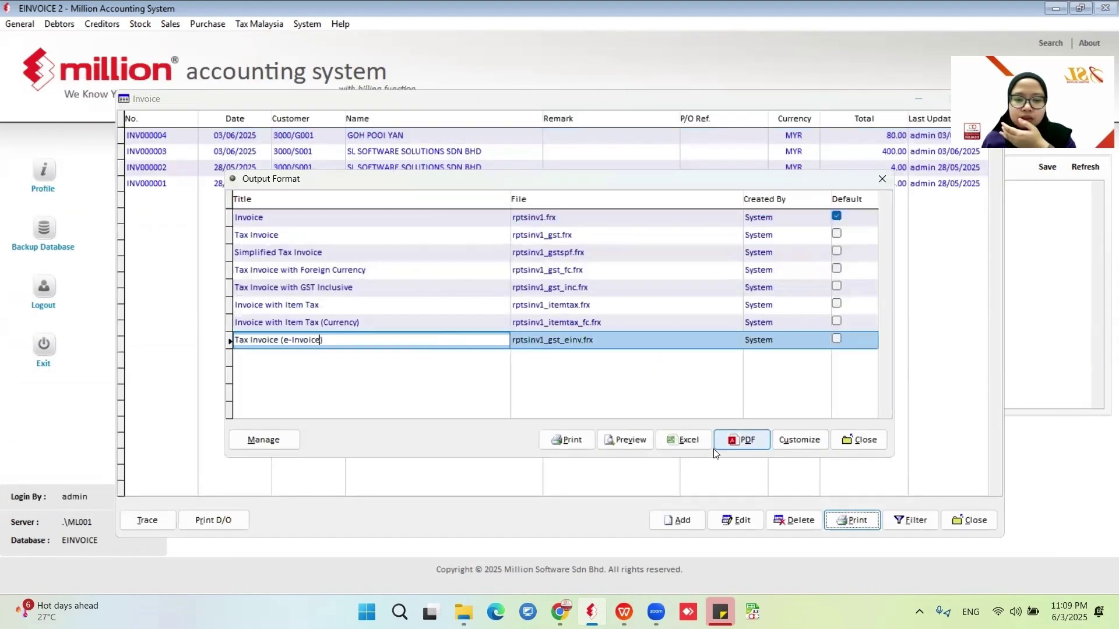
{"action": "left_click", "coordinate": [637, 440]}
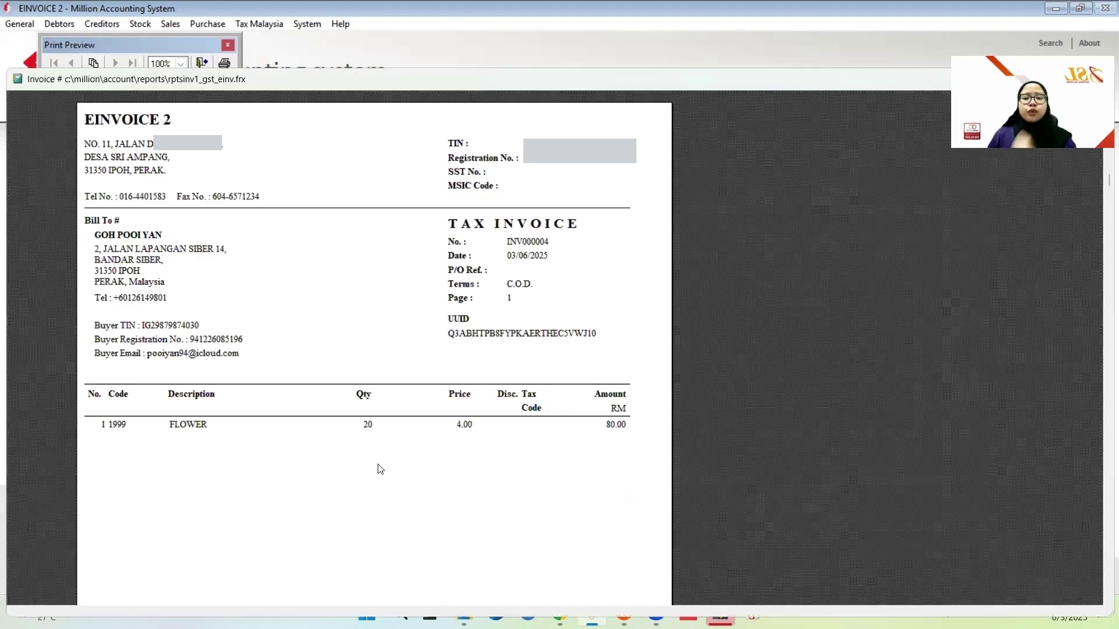
{"action": "left_click_drag", "start_coordinate": [743, 86], "coordinate": [555, 97]}
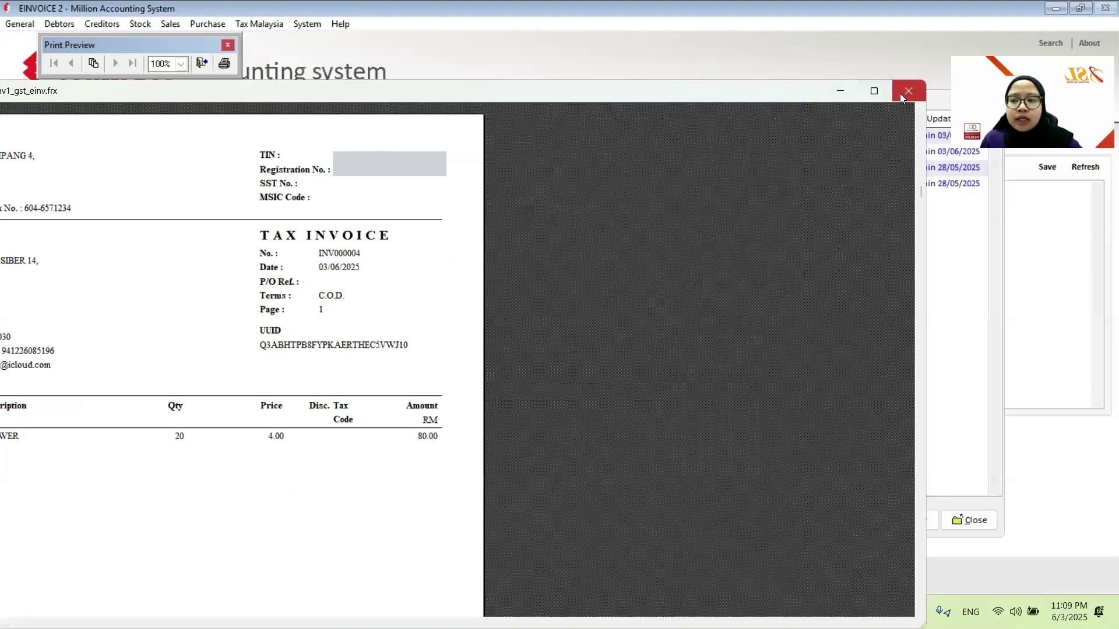
{"action": "left_click", "coordinate": [903, 92]}
{"action": "left_click", "coordinate": [853, 444]}
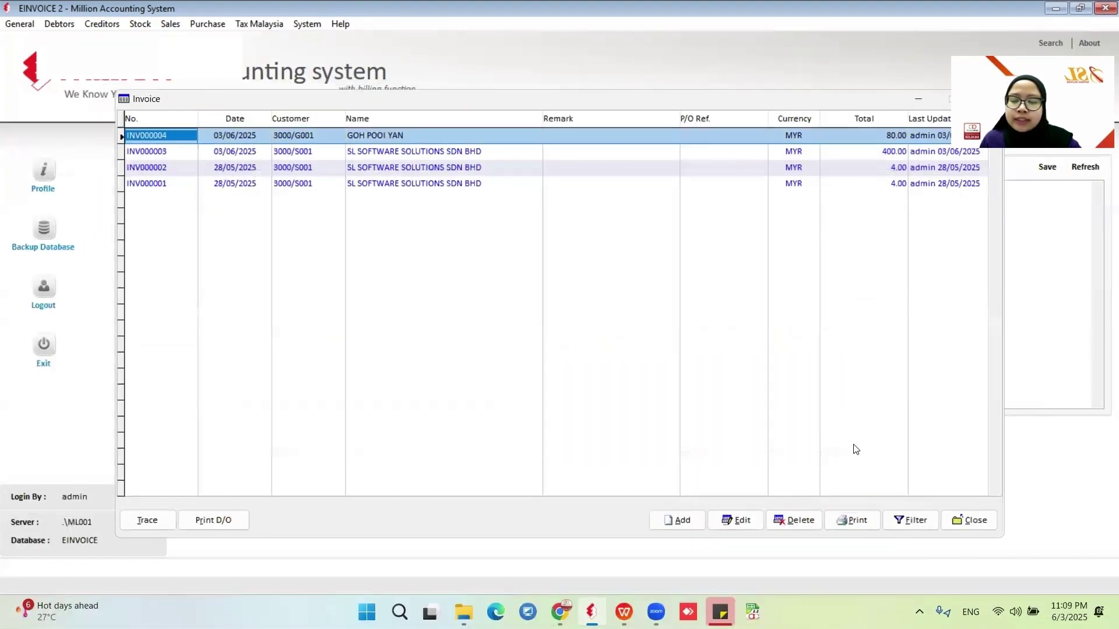
Try editing INV000004, accept the already-submitted-to-LHDN notice, and leave without changes.
{"action": "left_click", "coordinate": [732, 520]}
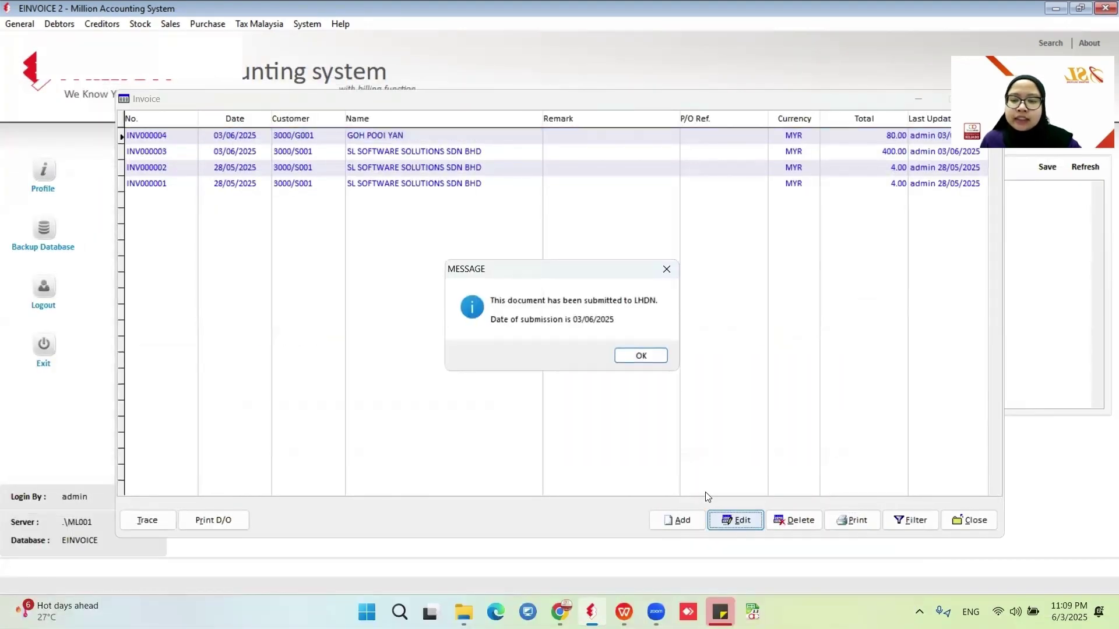
{"action": "left_click", "coordinate": [652, 358]}
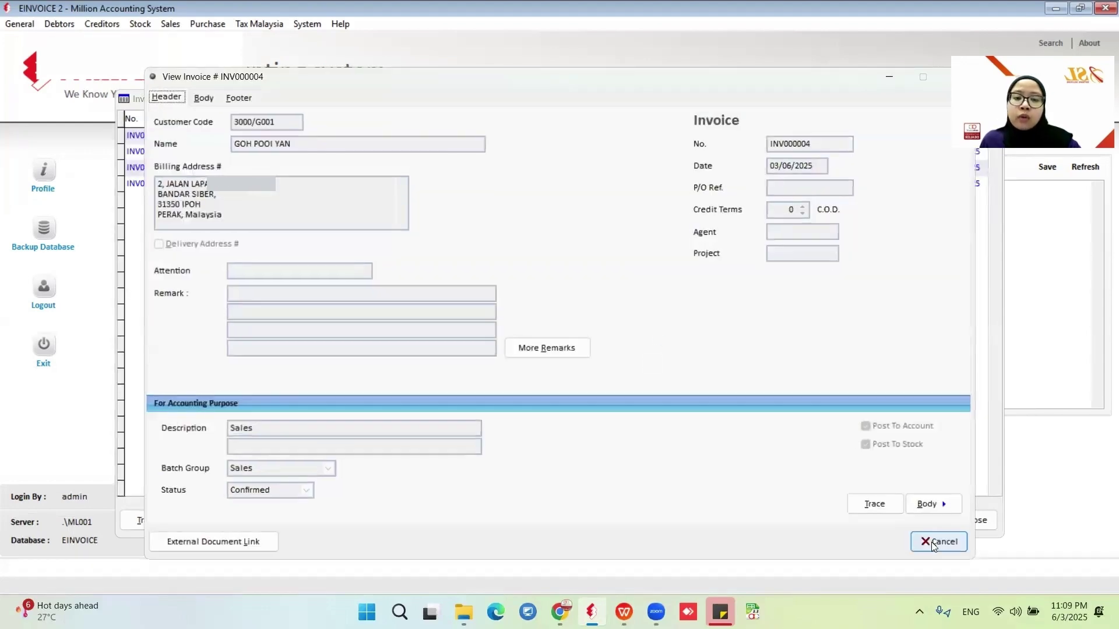
{"action": "left_click", "coordinate": [934, 543]}
Open the e-Invoice - Documents listing with Show Documents set to Both.
{"action": "left_click", "coordinate": [968, 521]}
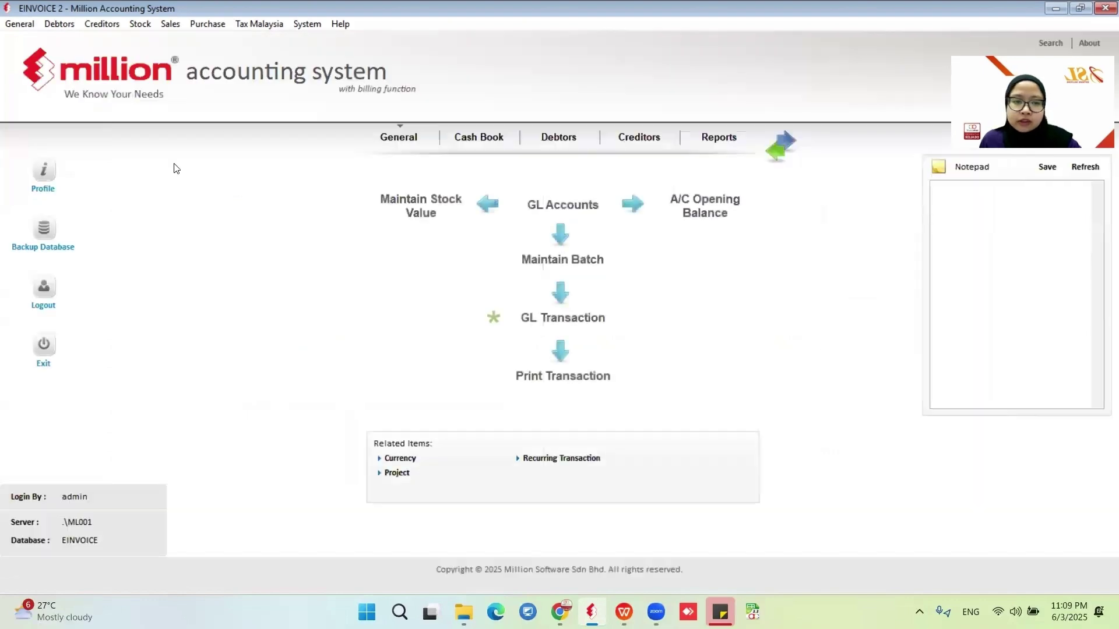
{"action": "left_click", "coordinate": [145, 23]}
{"action": "mouse_move", "coordinate": [170, 24]}
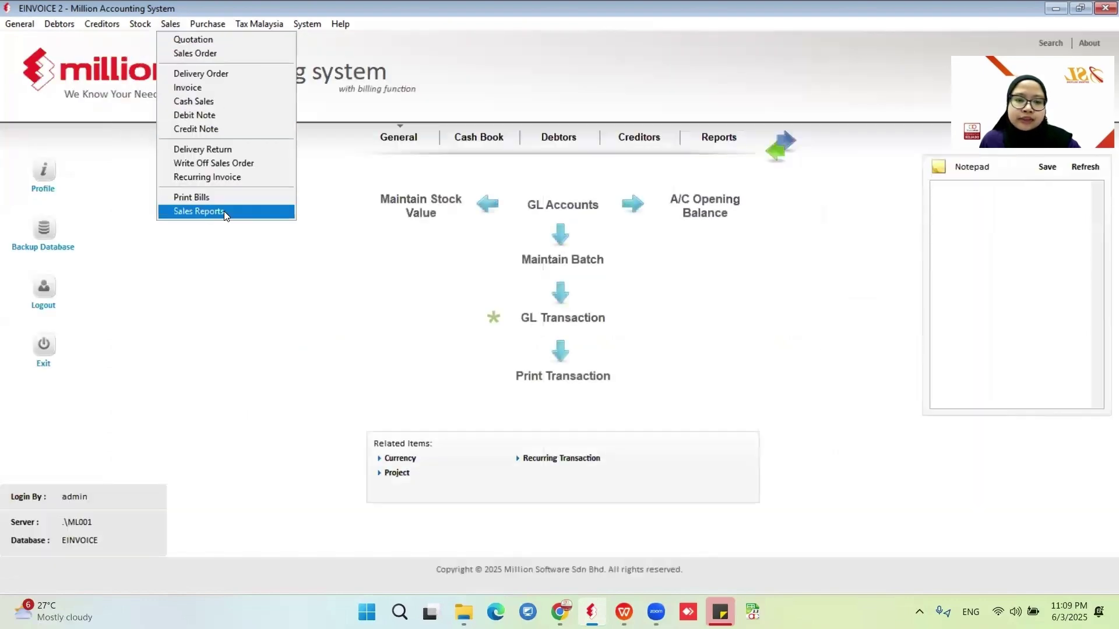
{"action": "left_click", "coordinate": [224, 211]}
{"action": "left_click", "coordinate": [106, 464]}
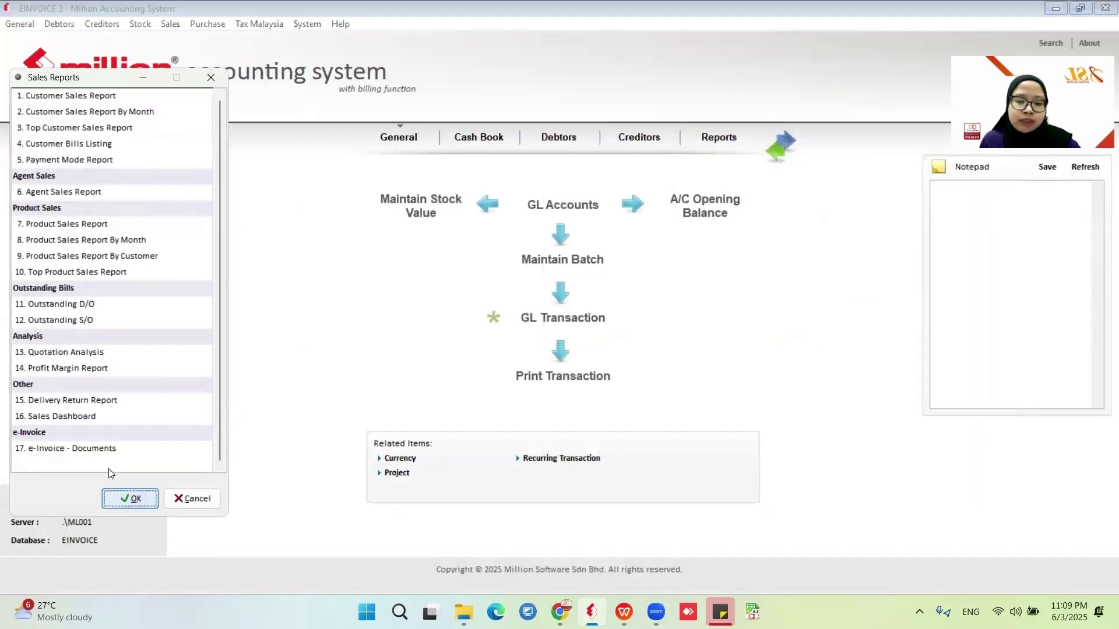
{"action": "left_click", "coordinate": [129, 498]}
{"action": "left_click", "coordinate": [243, 131]}
{"action": "left_click", "coordinate": [239, 142]}
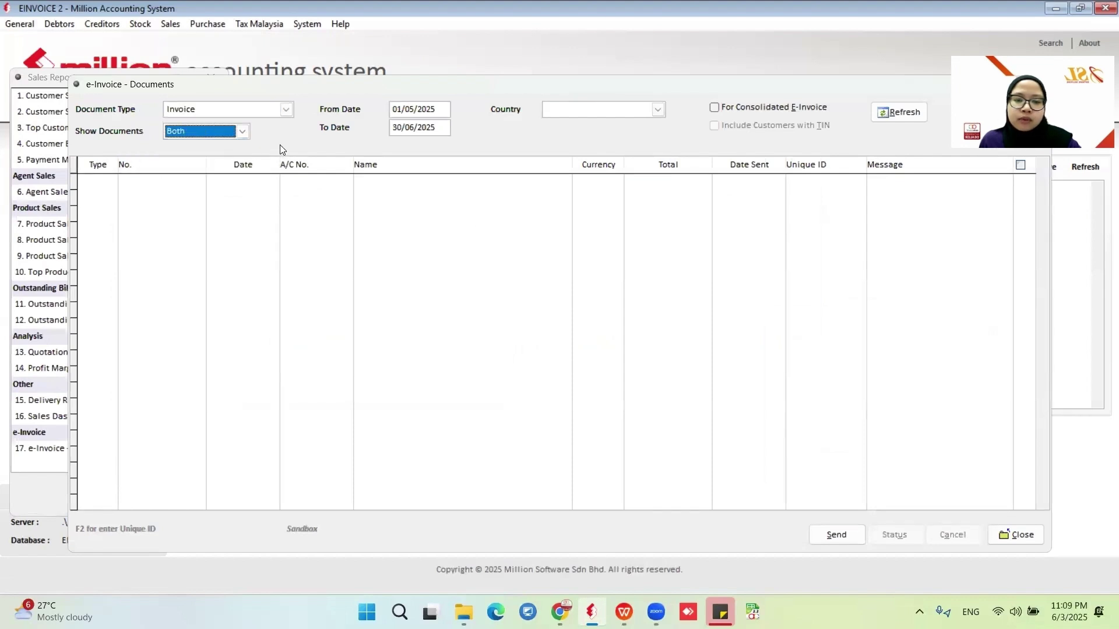
{"action": "key", "text": "alt+r"}
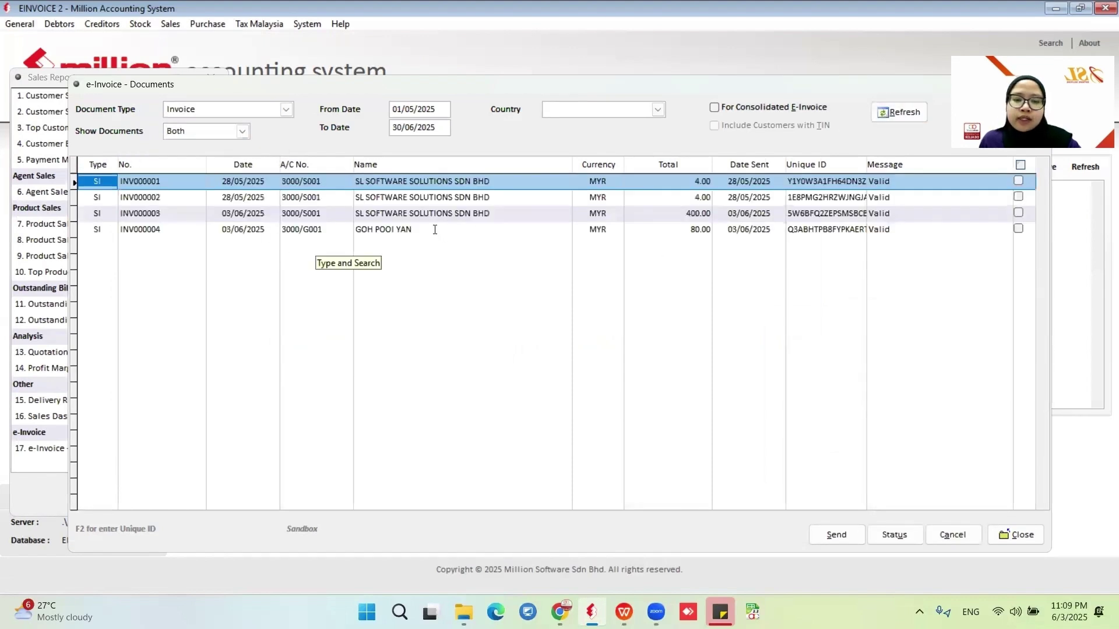
Cancel INV000004's e-invoice with the reason 'Wrong invoice detail'.
{"action": "left_click", "coordinate": [425, 229]}
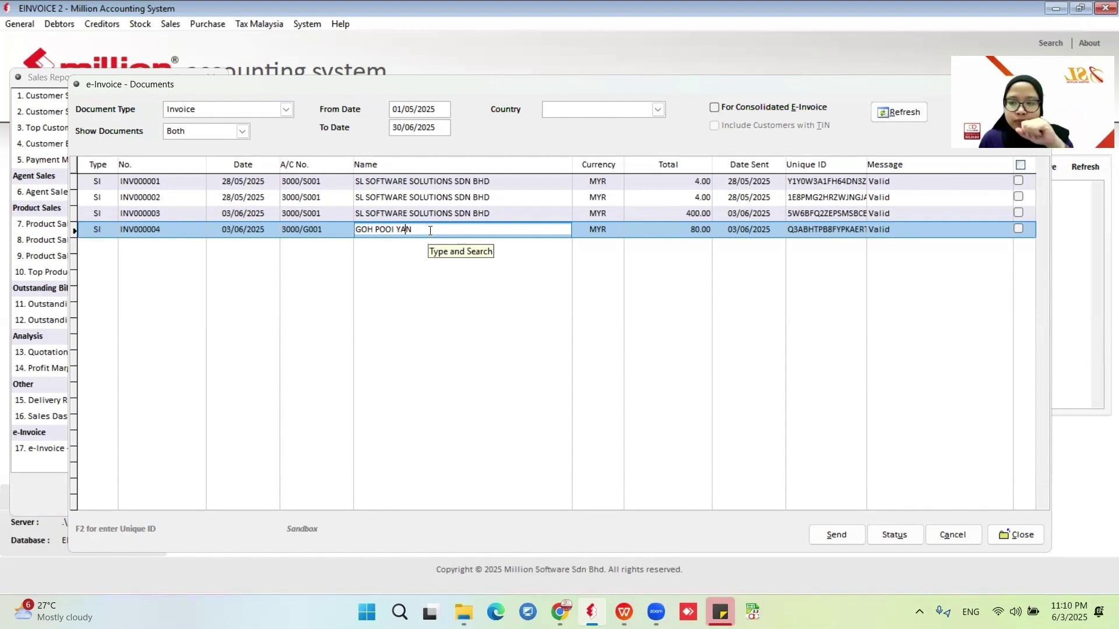
{"action": "left_click", "coordinate": [1018, 229]}
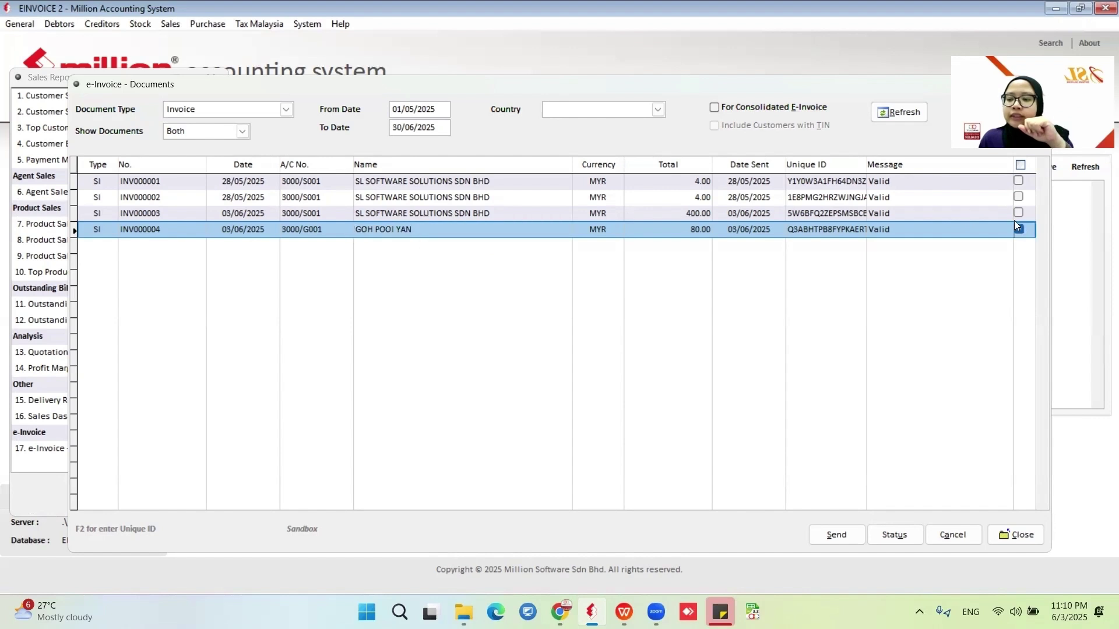
{"action": "left_click", "coordinate": [965, 535]}
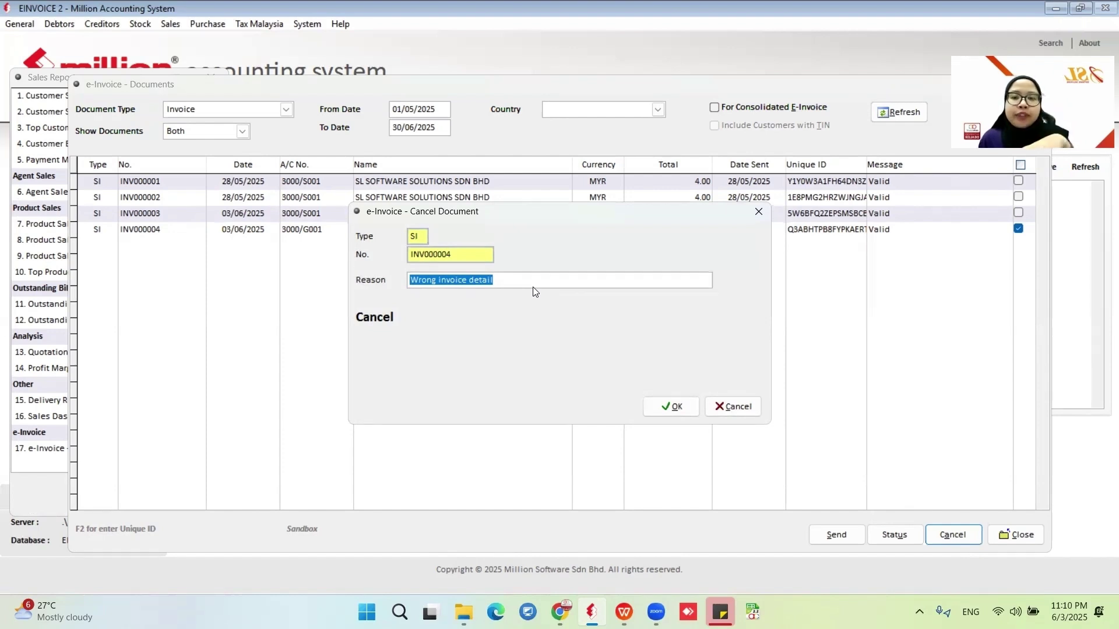
{"action": "left_click", "coordinate": [673, 406]}
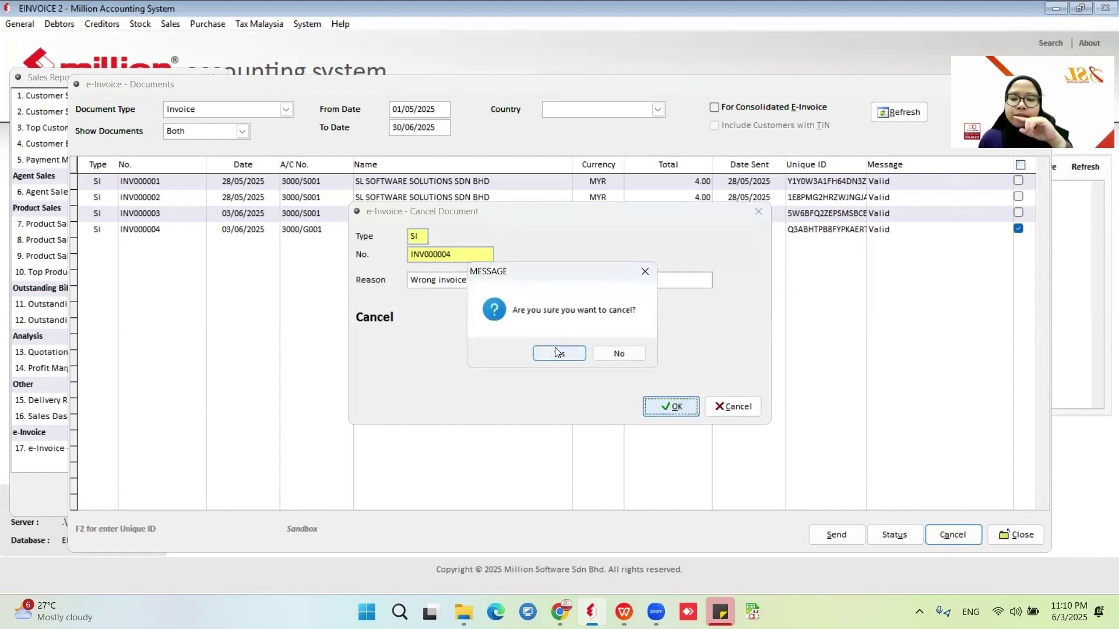
{"action": "left_click", "coordinate": [573, 349]}
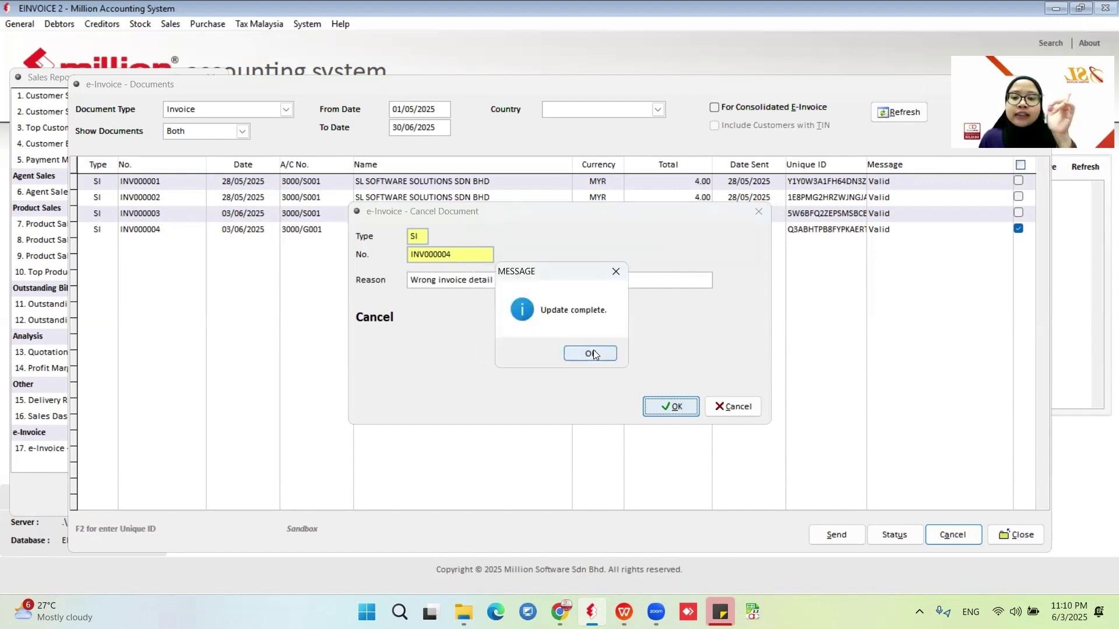
{"action": "left_click", "coordinate": [593, 352]}
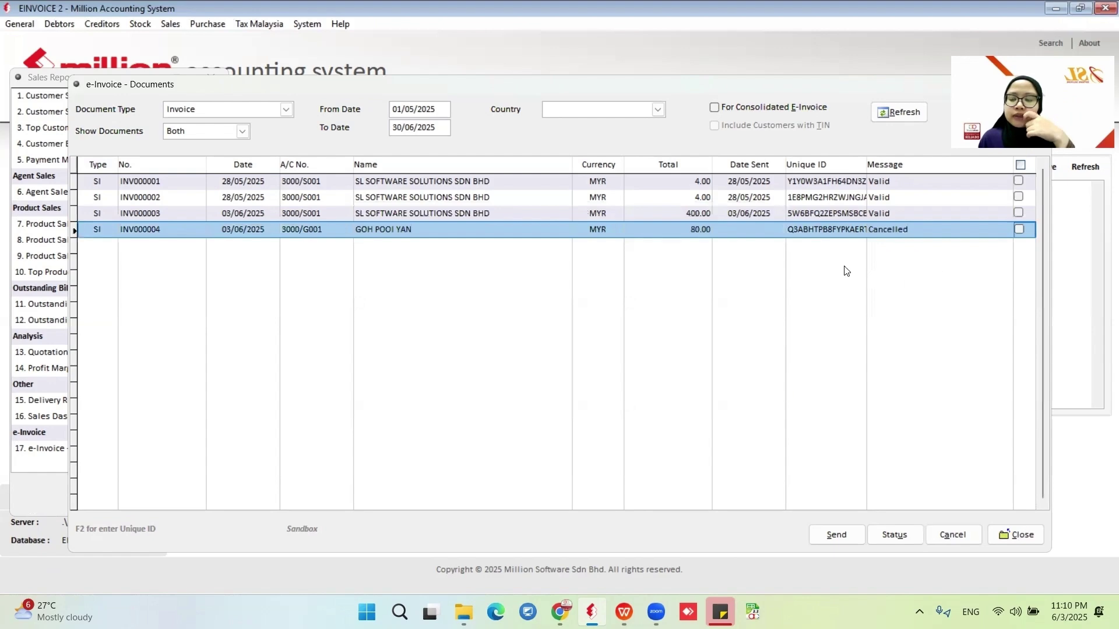
Close the e-invoice windows and bring up the sales invoice list.
{"action": "left_click", "coordinate": [1015, 535]}
{"action": "left_click", "coordinate": [187, 489]}
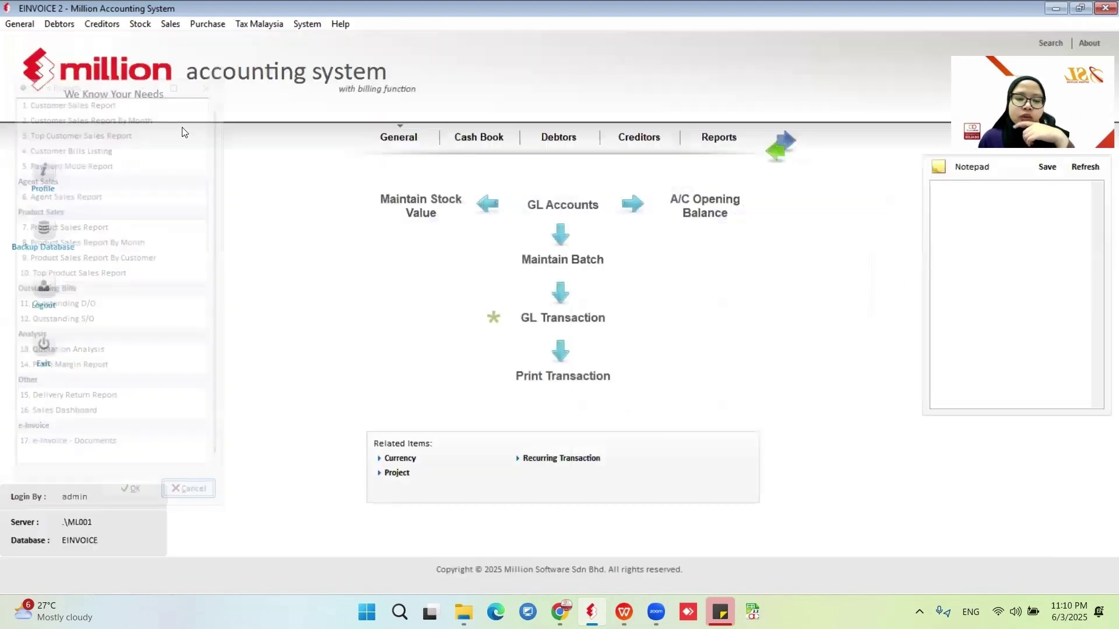
{"action": "left_click", "coordinate": [170, 23]}
{"action": "left_click", "coordinate": [204, 87]}
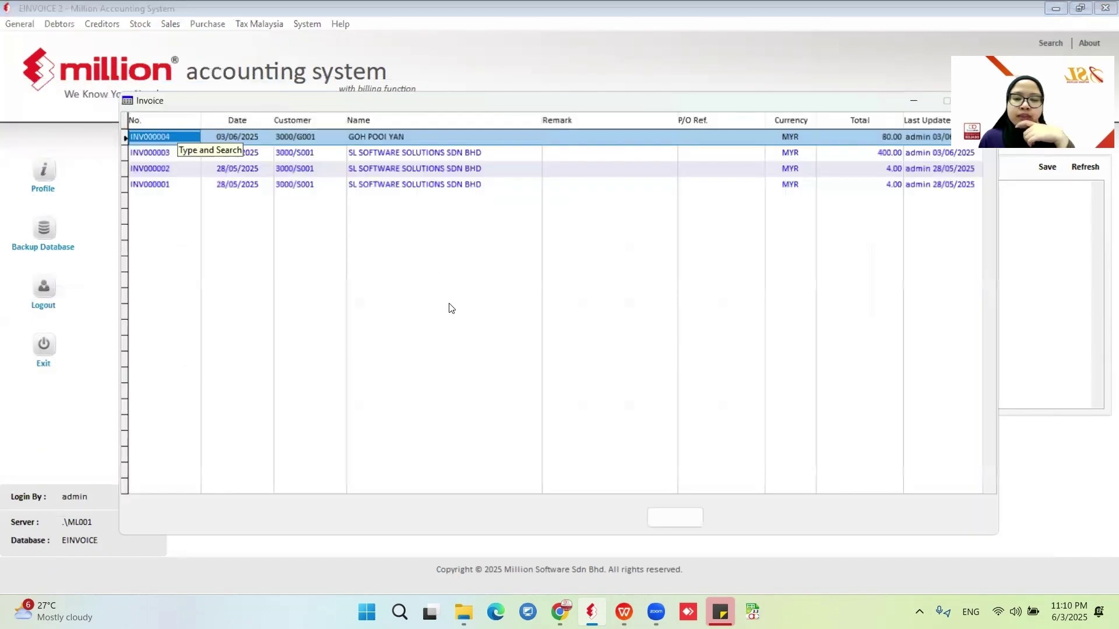
Change INV000004's FLOWER line quantity from 20 to 10 and save the invoice.
{"action": "left_click", "coordinate": [743, 522]}
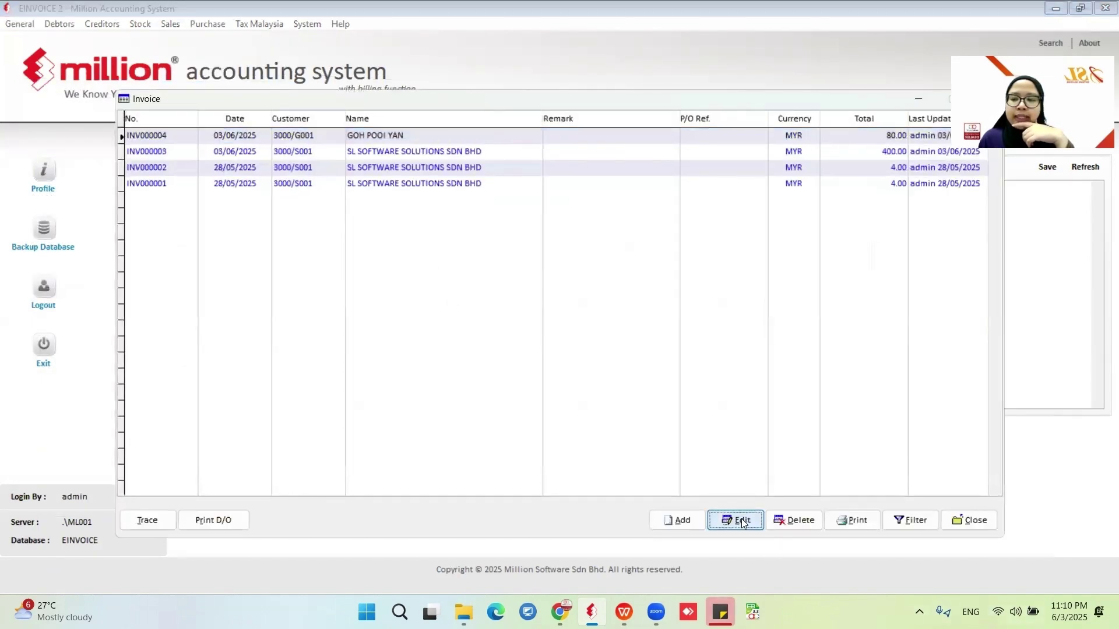
{"action": "left_click", "coordinate": [203, 97]}
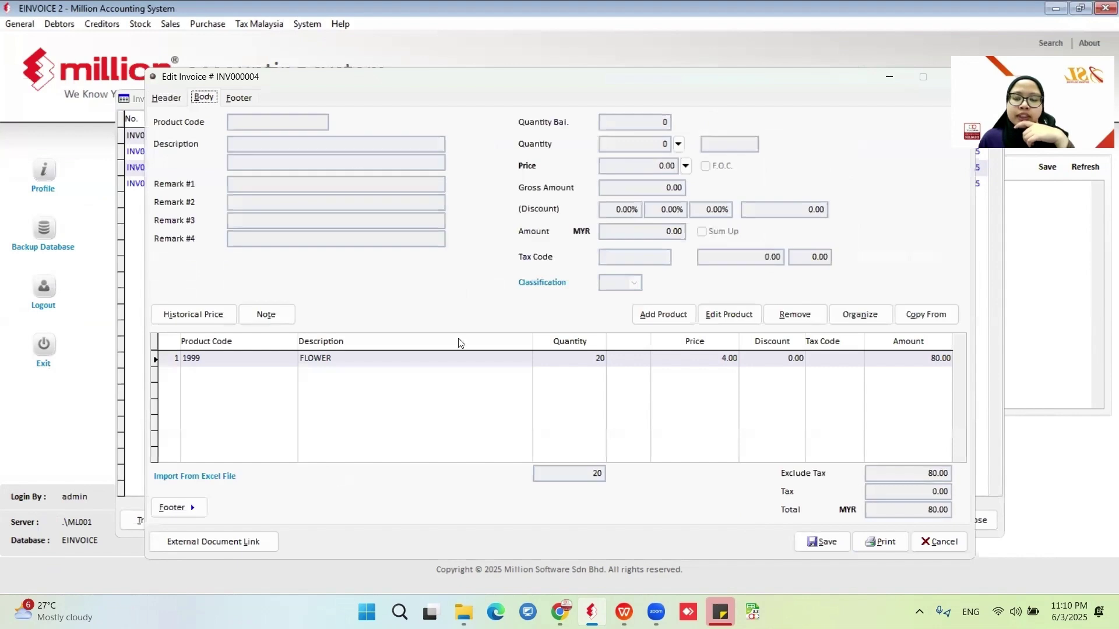
{"action": "left_click", "coordinate": [729, 314]}
{"action": "key", "text": "Tab"}
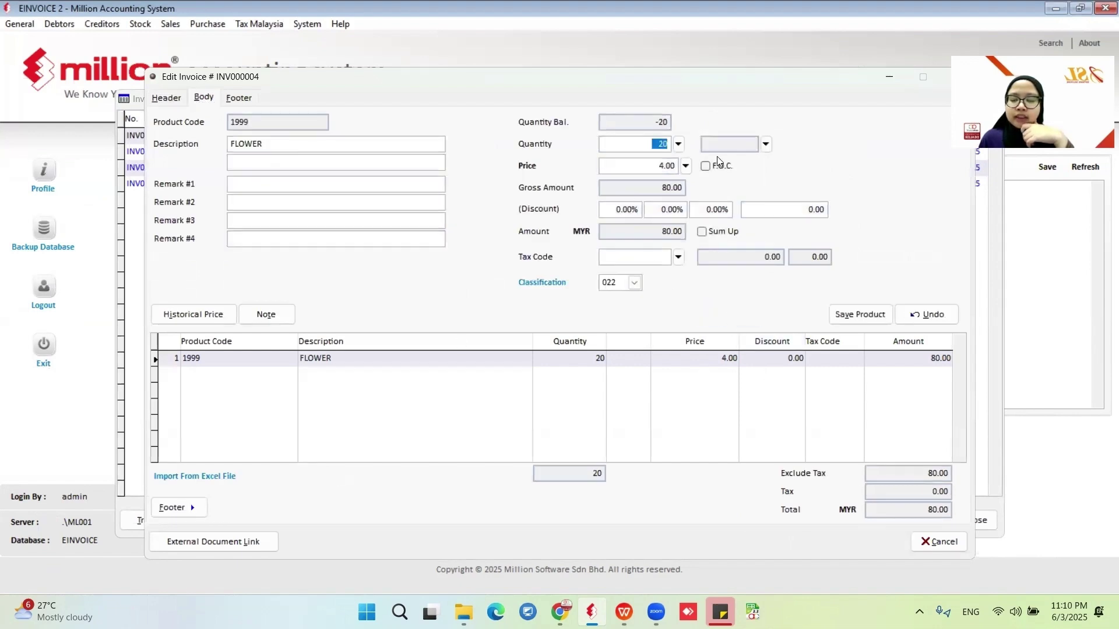
{"action": "type", "text": "1"}
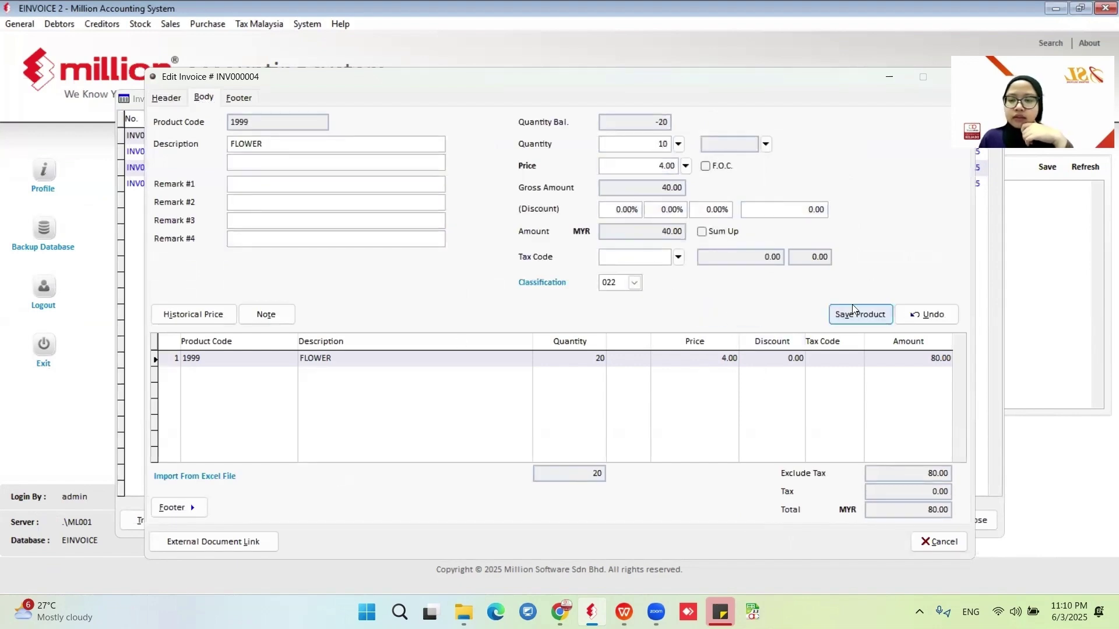
{"action": "left_click", "coordinate": [860, 314]}
{"action": "left_click", "coordinate": [831, 544]}
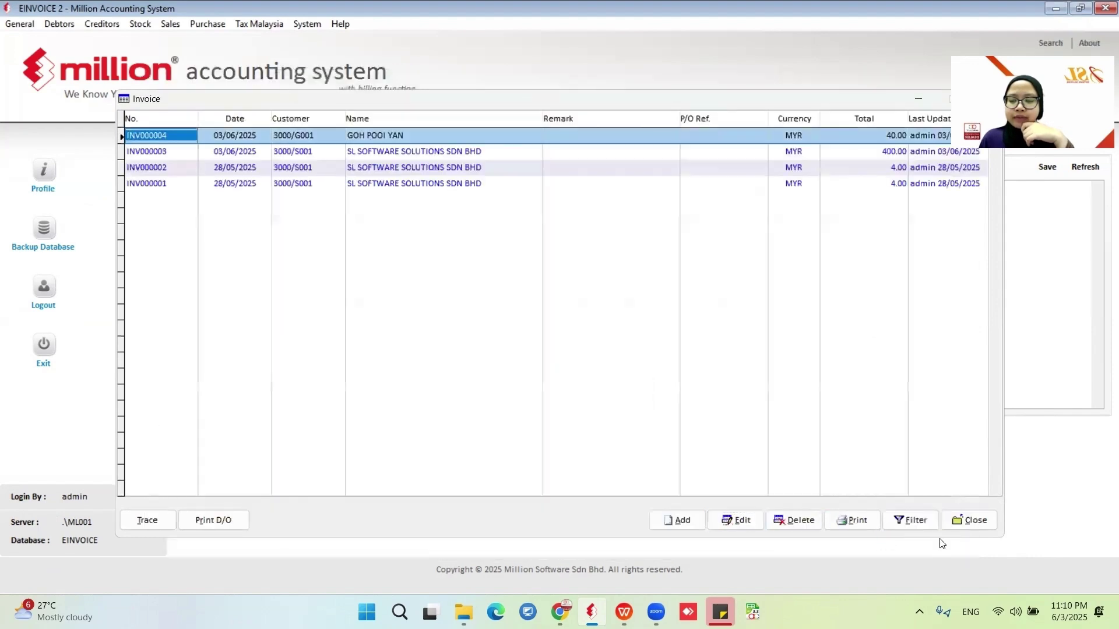
{"action": "left_click", "coordinate": [973, 520]}
Open the e-Invoice - Documents listing filtered to sent documents.
{"action": "left_click", "coordinate": [171, 24]}
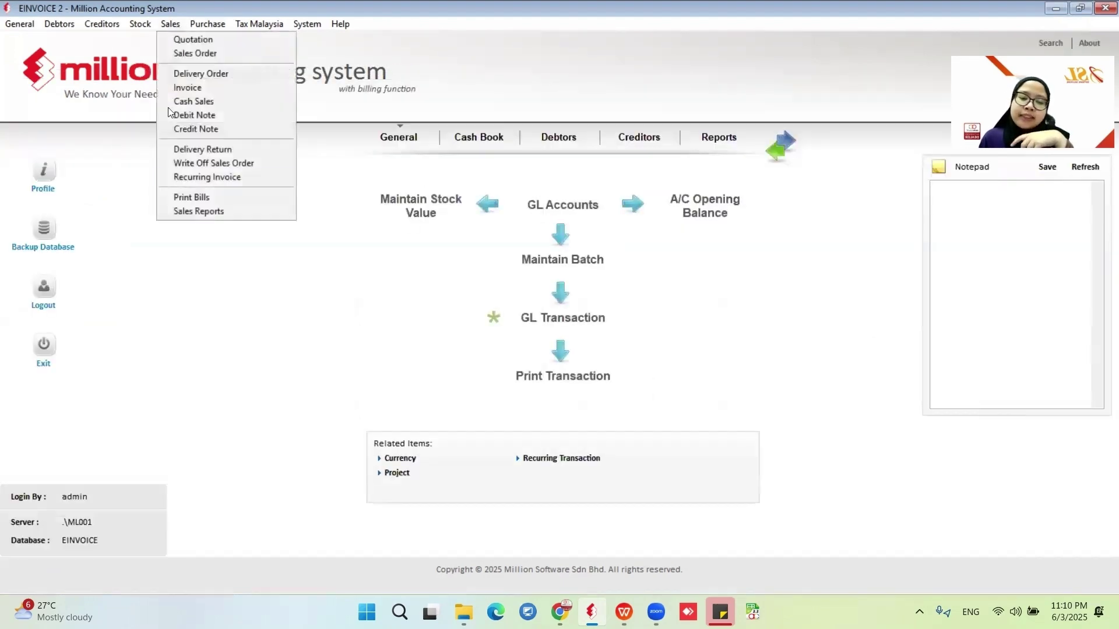
{"action": "left_click", "coordinate": [205, 210]}
{"action": "left_click", "coordinate": [104, 464]}
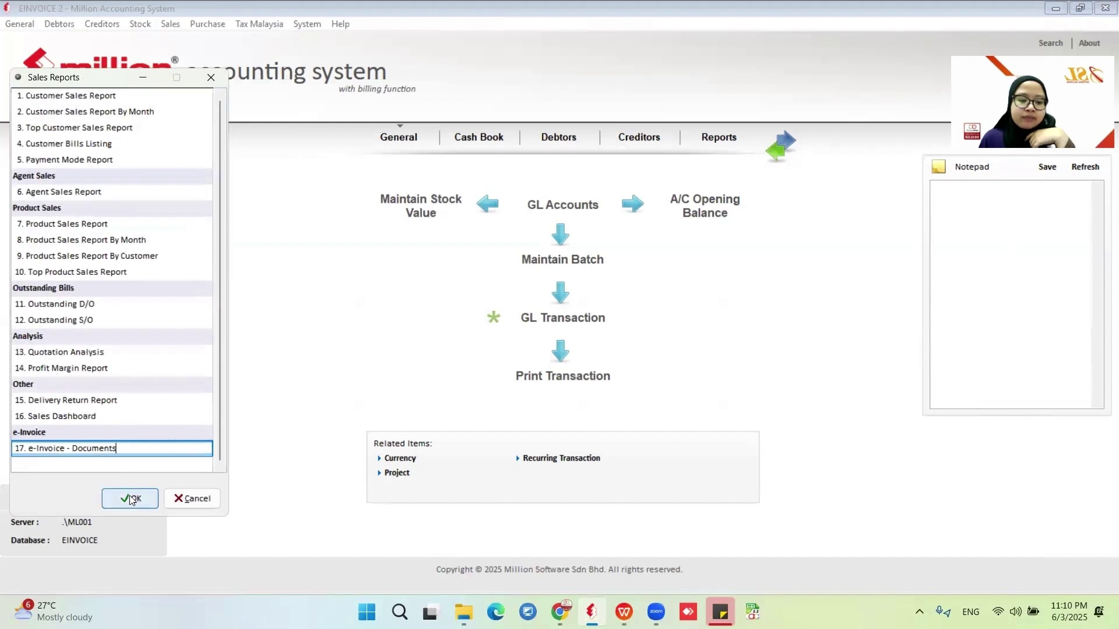
{"action": "left_click", "coordinate": [134, 499]}
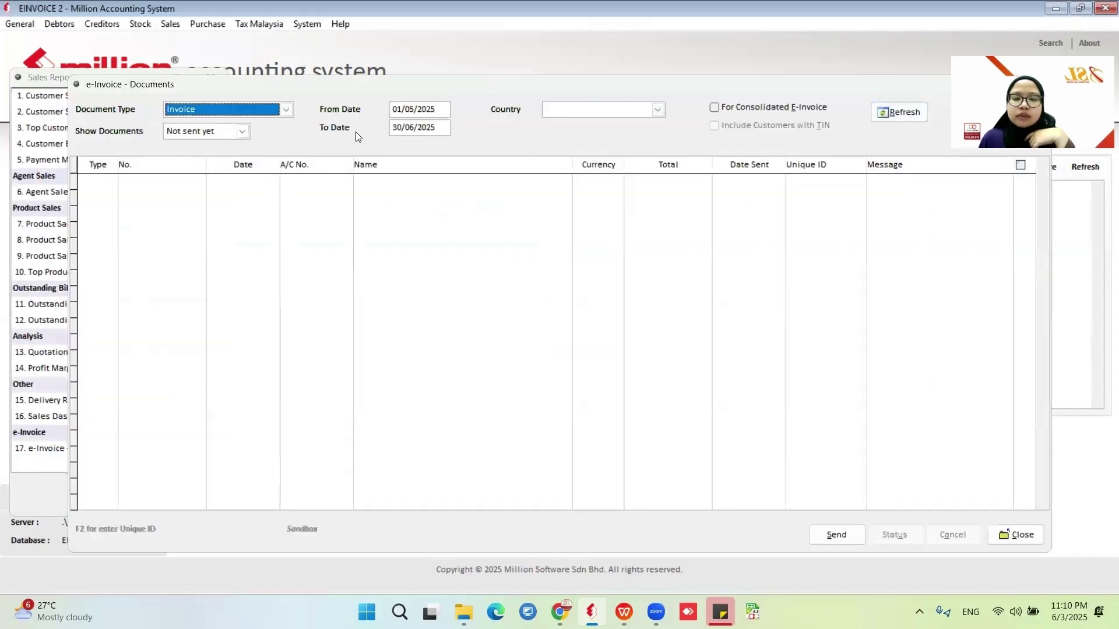
{"action": "left_click", "coordinate": [242, 132]}
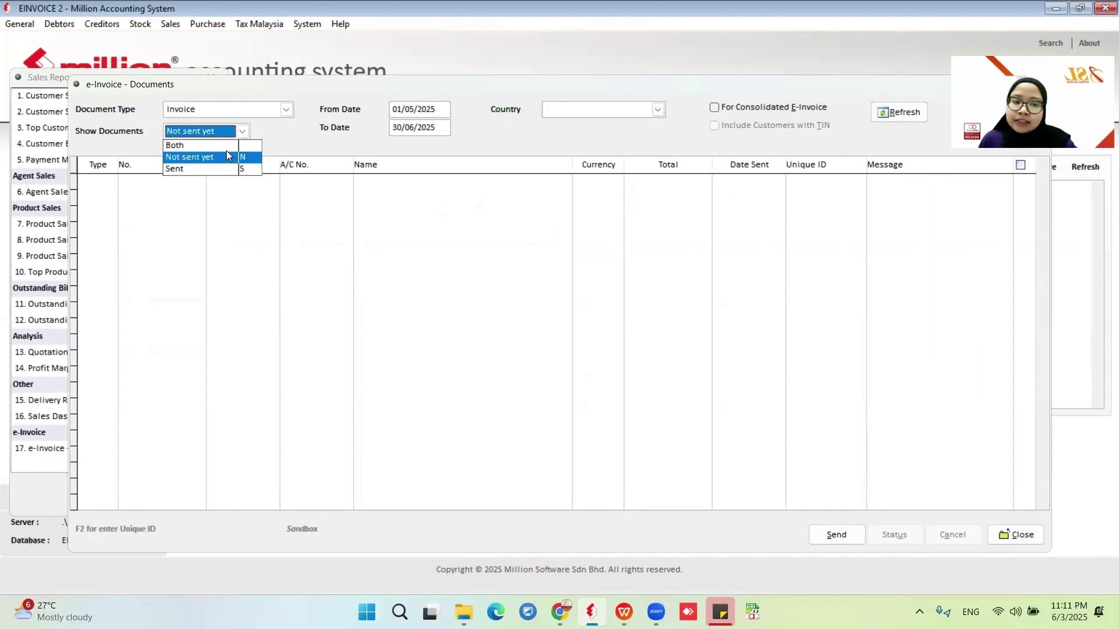
{"action": "left_click", "coordinate": [185, 169]}
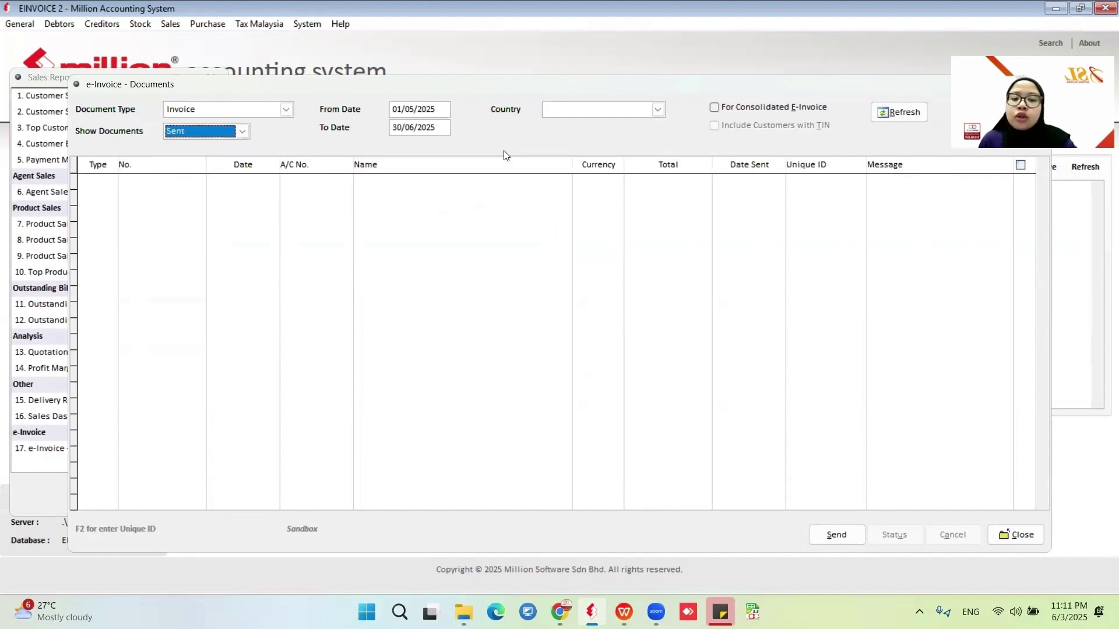
{"action": "left_click", "coordinate": [903, 114]}
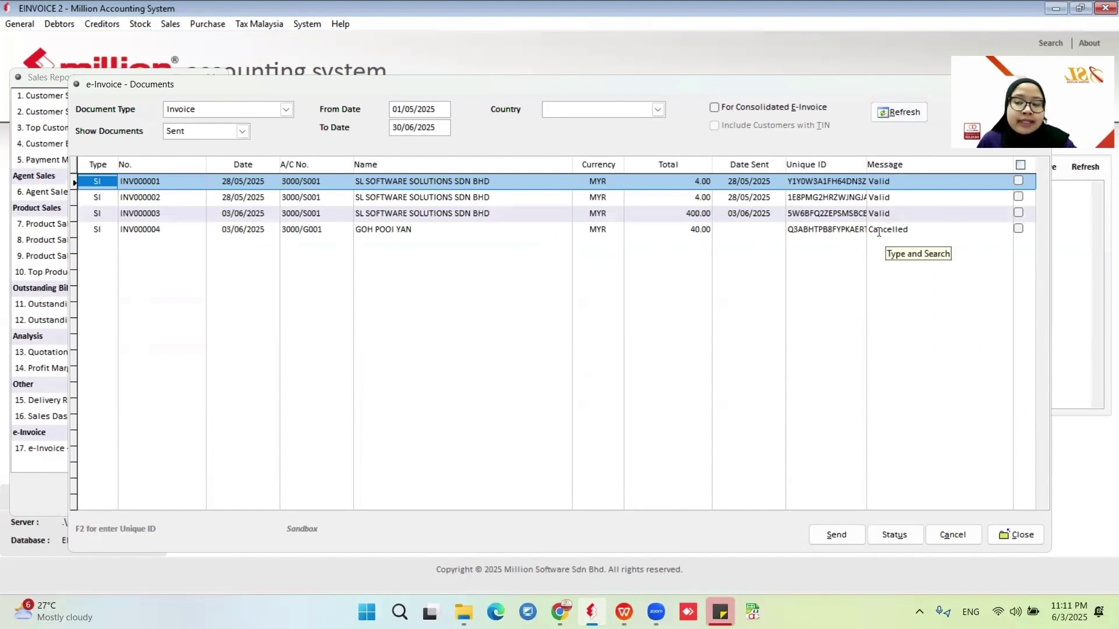
Resend the revised INV000004 as an e-invoice.
{"action": "left_click", "coordinate": [1018, 229]}
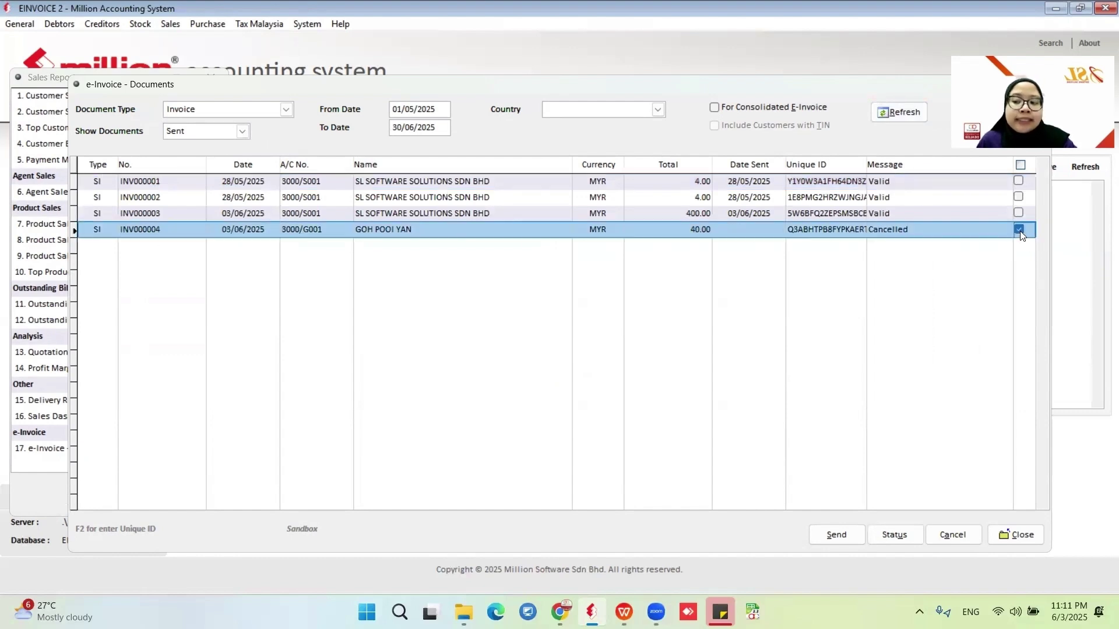
{"action": "left_click", "coordinate": [825, 533]}
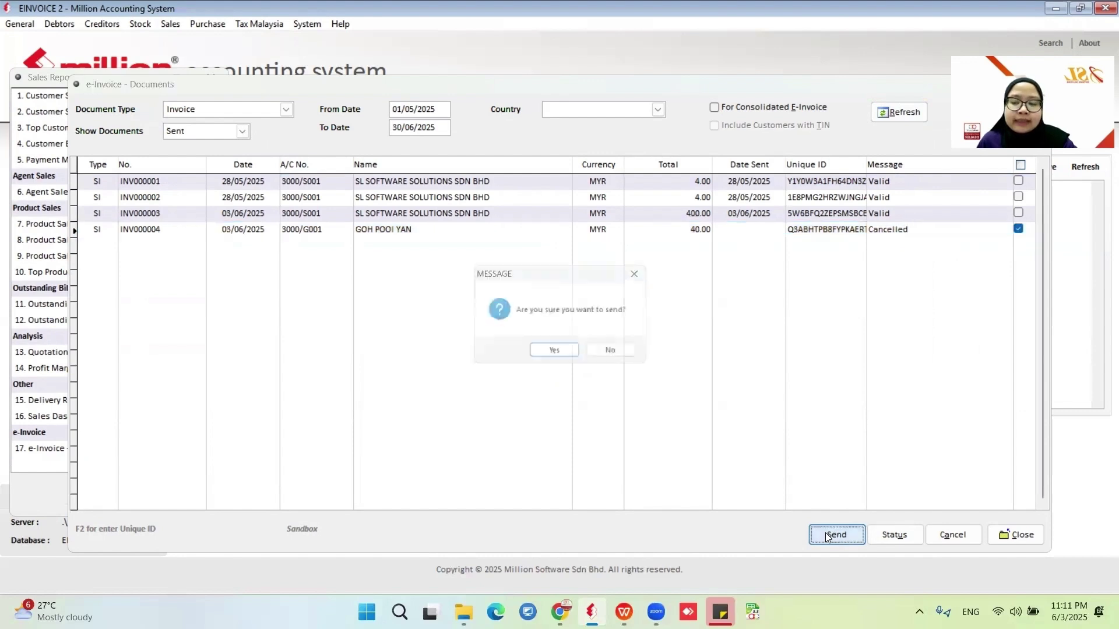
{"action": "left_click", "coordinate": [563, 353]}
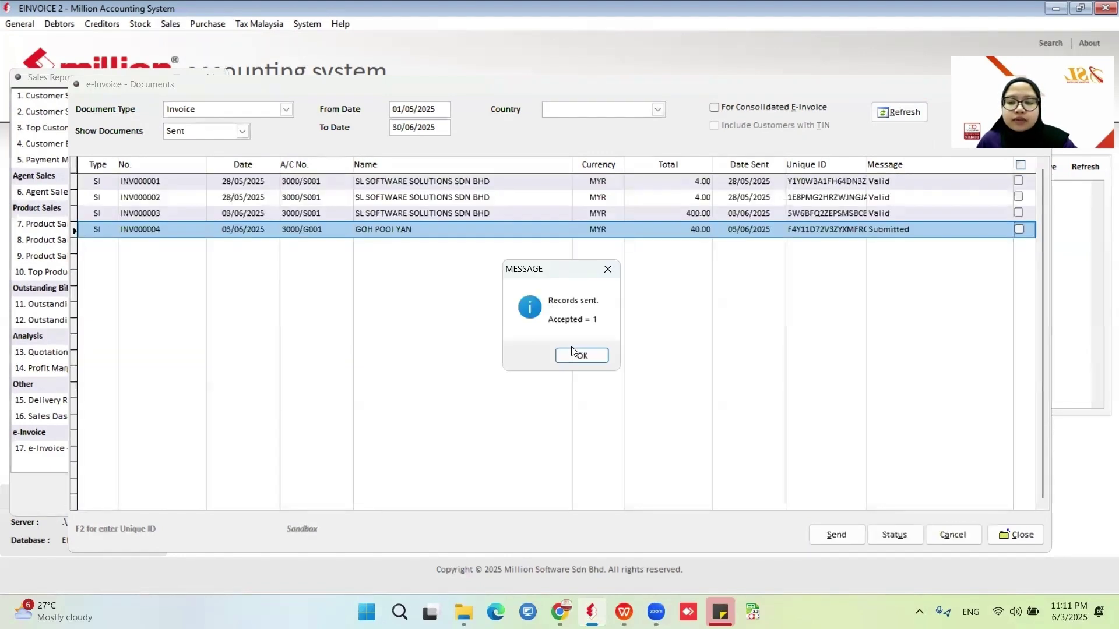
{"action": "left_click", "coordinate": [581, 355]}
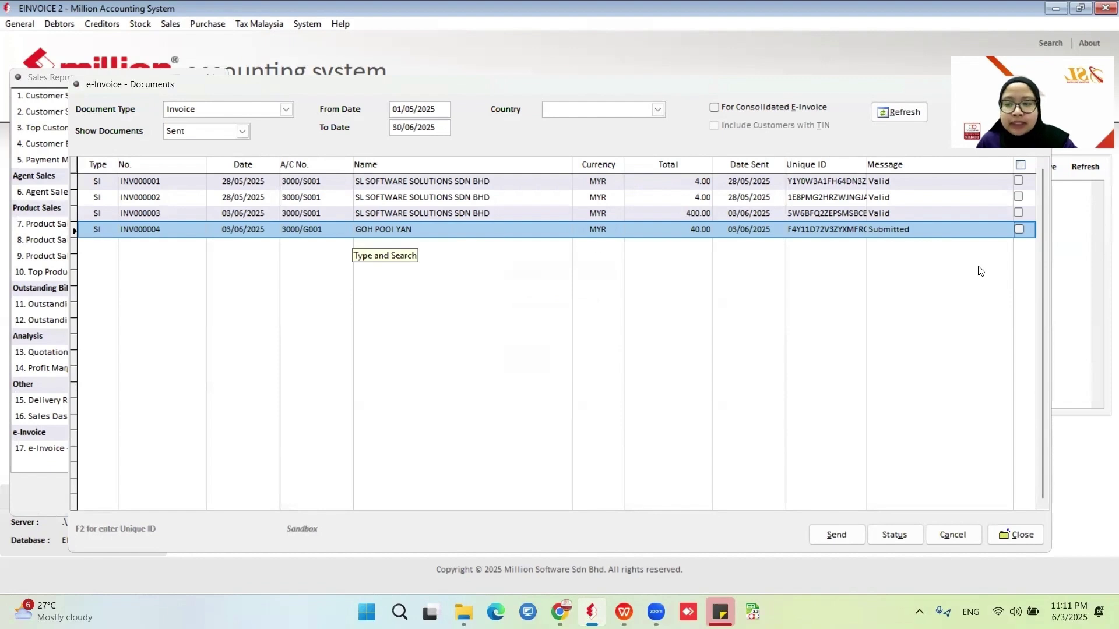
Check INV000004's e-invoice status to confirm it is Valid.
{"action": "left_click", "coordinate": [1019, 229]}
{"action": "left_click", "coordinate": [895, 535]}
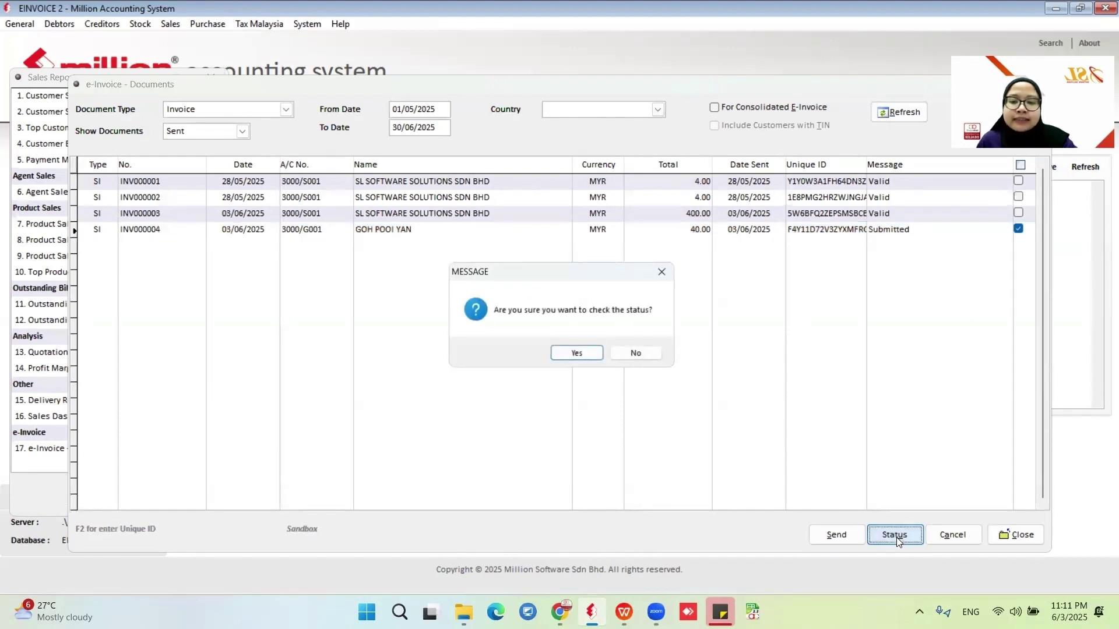
{"action": "left_click", "coordinate": [584, 353]}
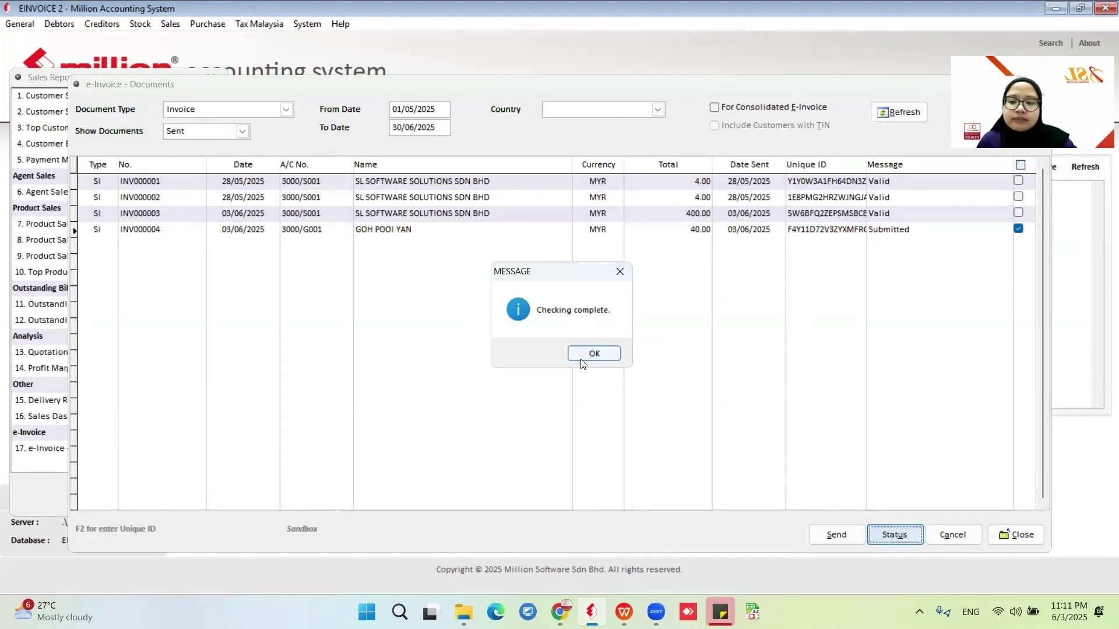
{"action": "left_click", "coordinate": [592, 351]}
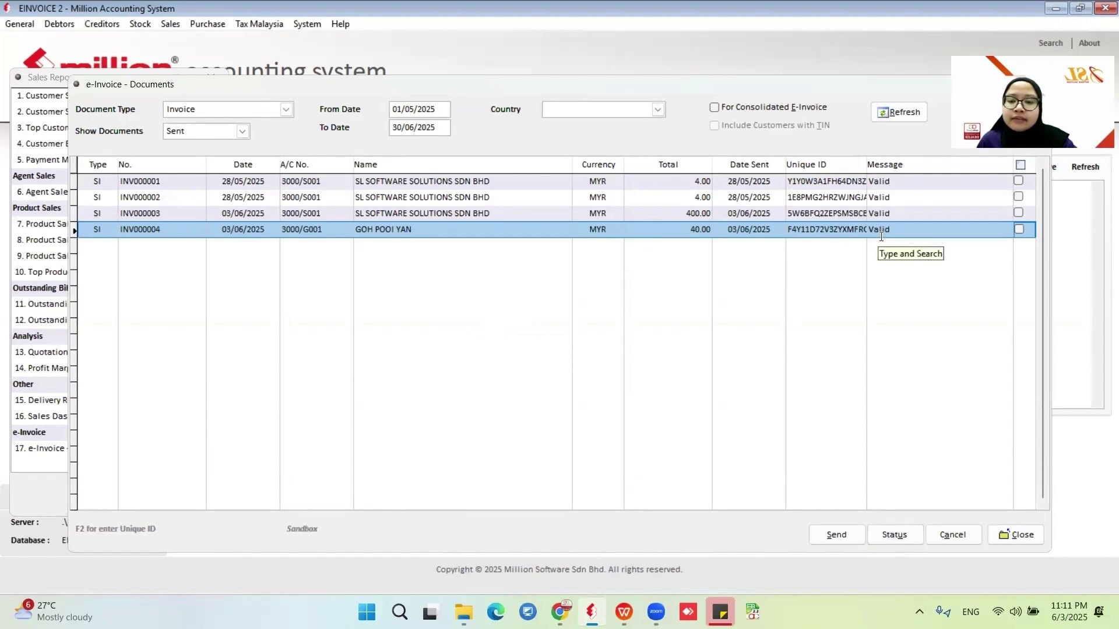
{"action": "left_click", "coordinate": [1016, 539]}
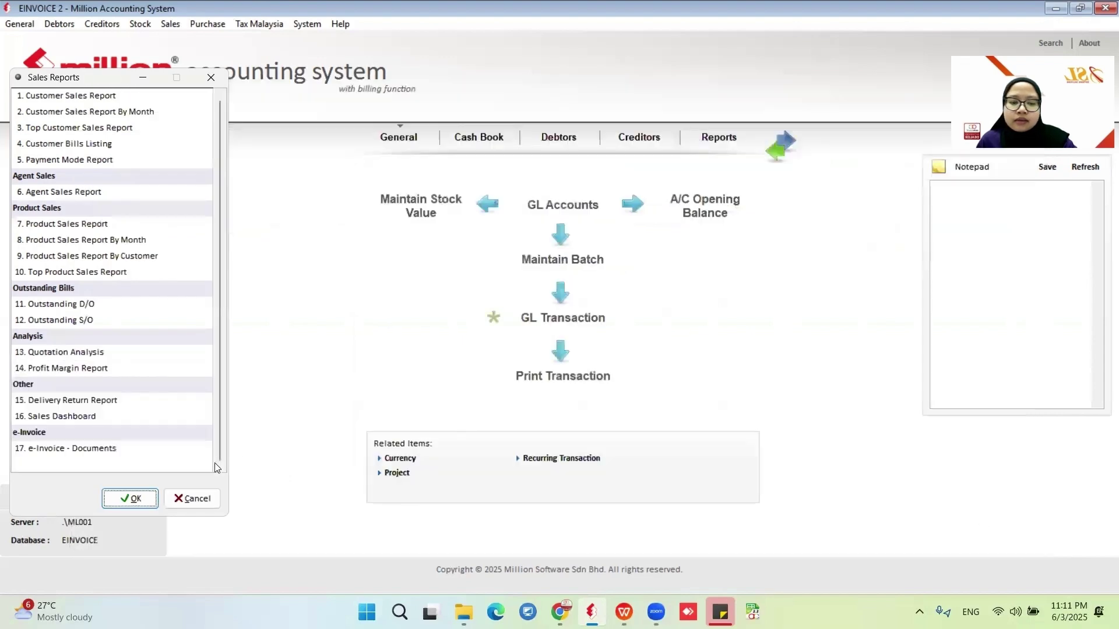
Dismiss the Sales Reports dialog and open the Sales > Invoice list.
{"action": "left_click", "coordinate": [182, 498]}
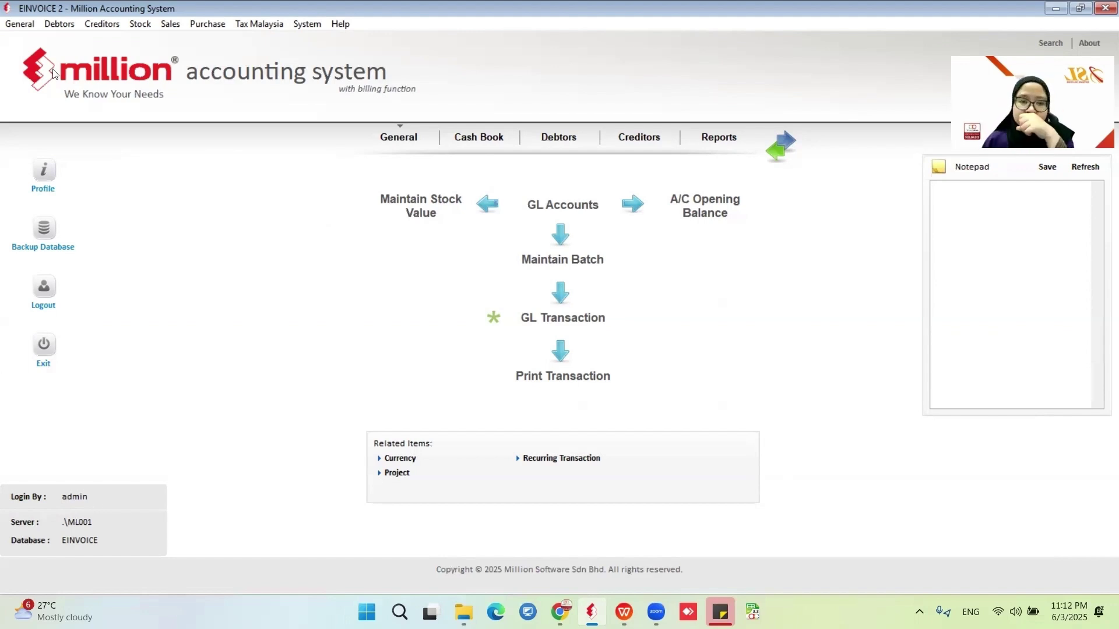
{"action": "left_click", "coordinate": [164, 26]}
{"action": "left_click", "coordinate": [188, 87]}
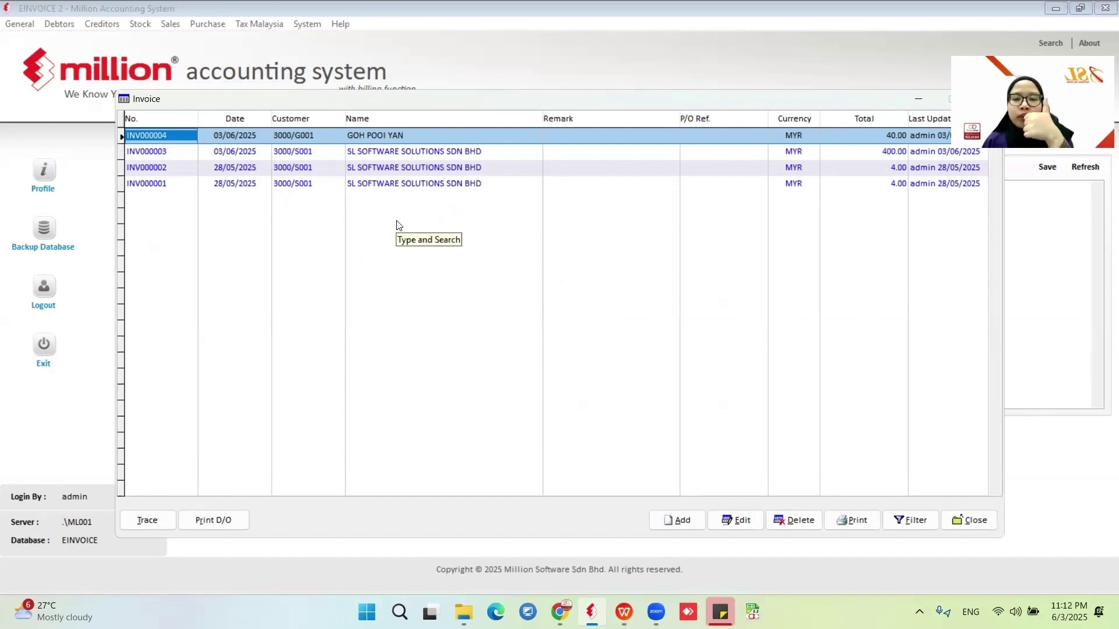
Create invoice INV000005 for debtor 3000/G001 billing one SAMSONG 771 (product 3636) at 1,200.00.
{"action": "left_click", "coordinate": [677, 520]}
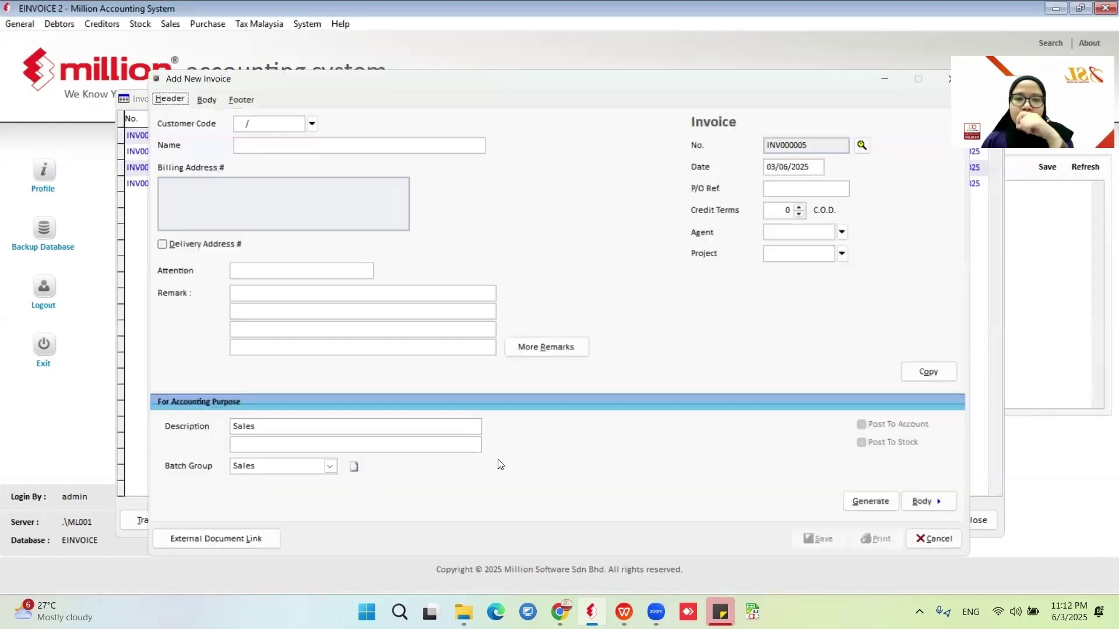
{"action": "left_click", "coordinate": [311, 124]}
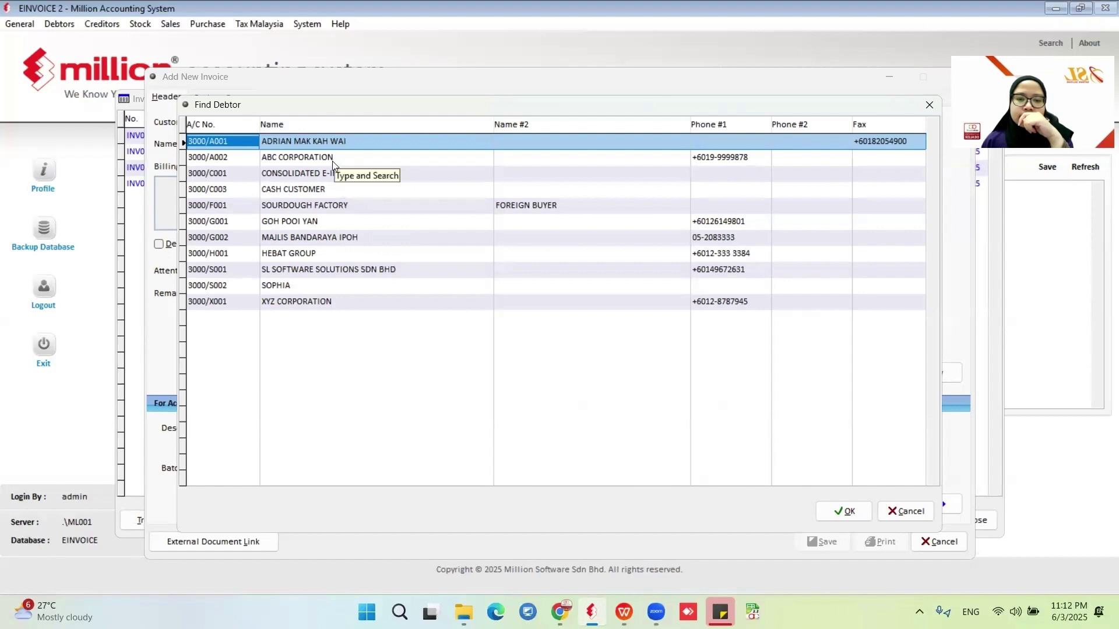
{"action": "left_click", "coordinate": [329, 221]}
{"action": "left_click", "coordinate": [830, 516]}
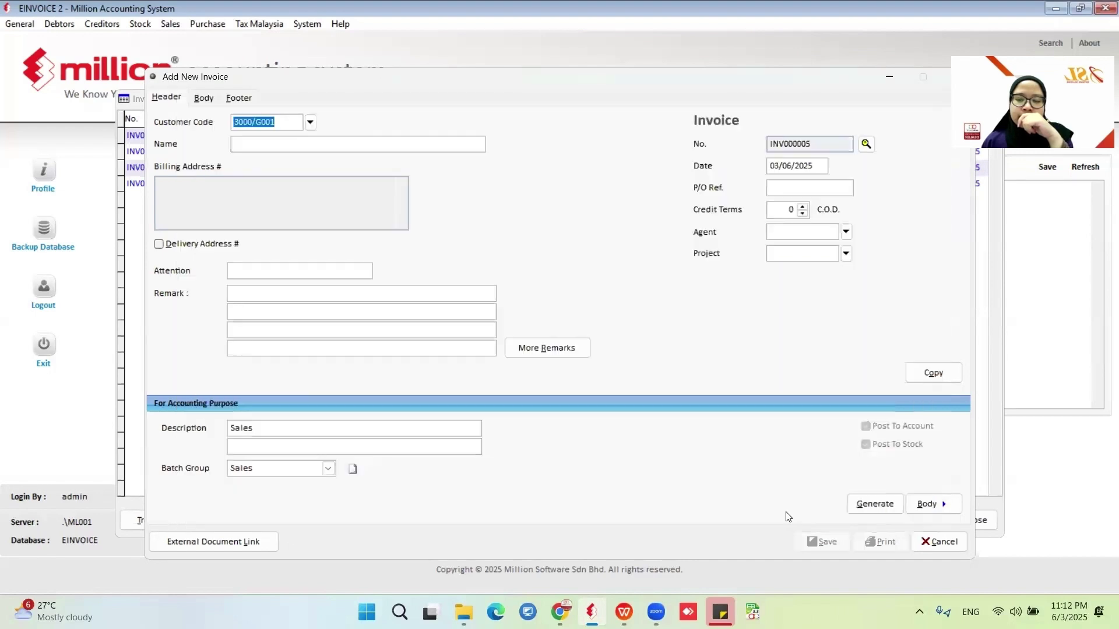
{"action": "left_click", "coordinate": [204, 98]}
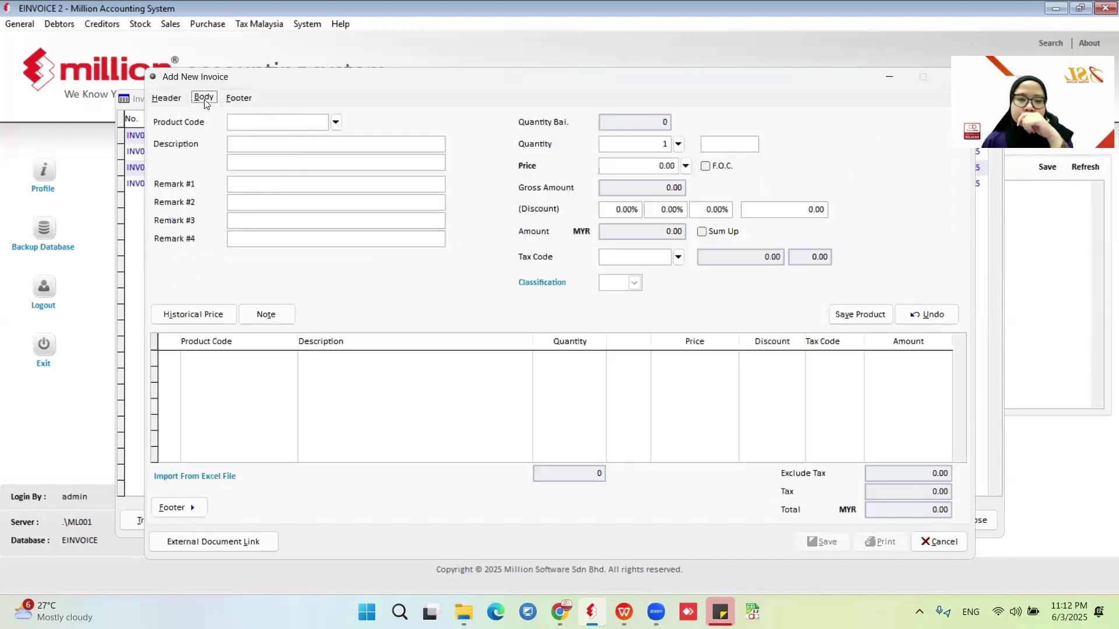
{"action": "left_click", "coordinate": [336, 122]}
{"action": "left_click", "coordinate": [382, 183]}
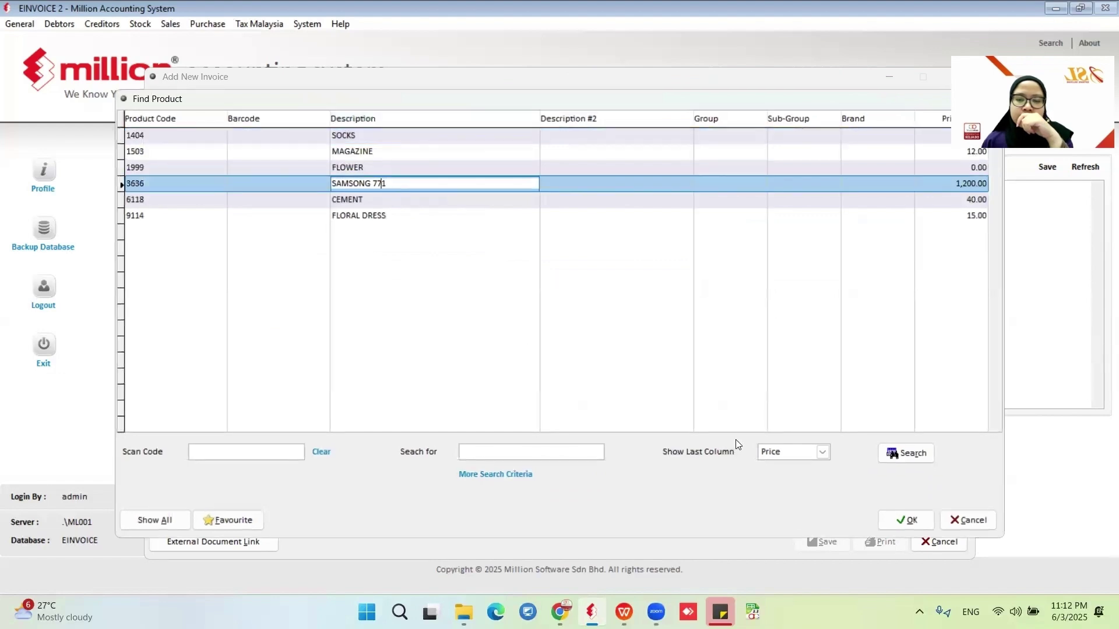
{"action": "left_click", "coordinate": [912, 520]}
{"action": "left_click", "coordinate": [855, 313]}
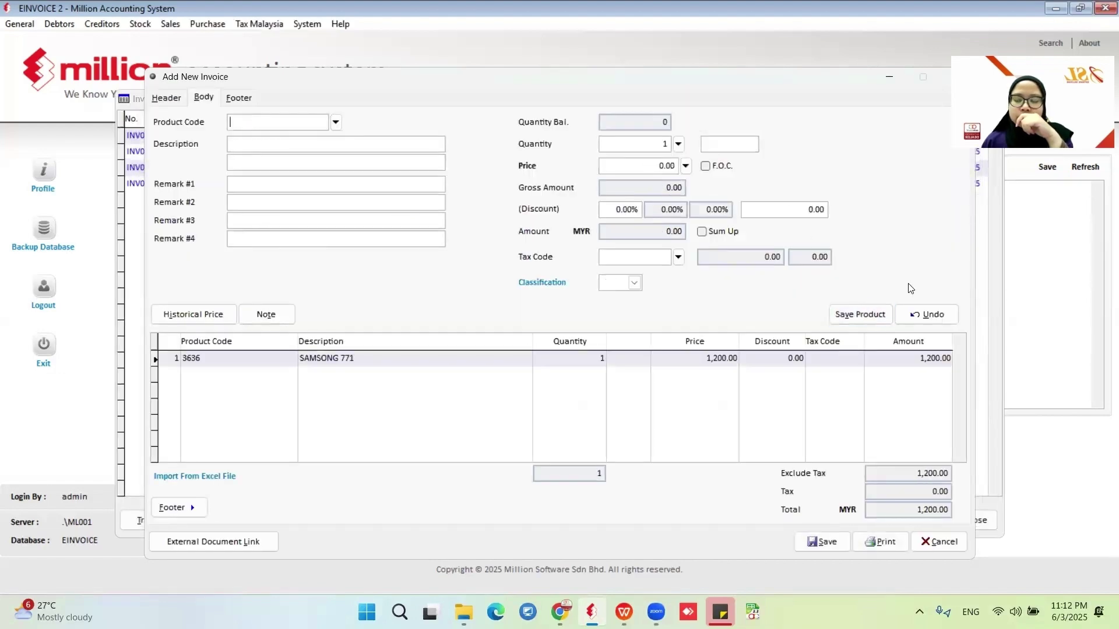
{"action": "left_click", "coordinate": [821, 542]}
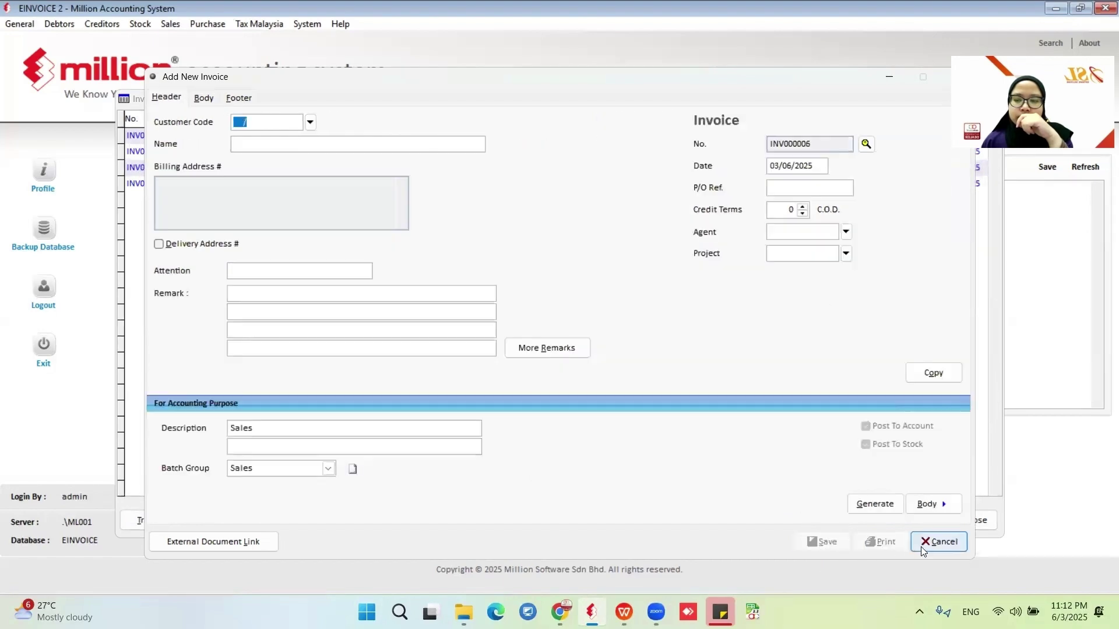
{"action": "left_click", "coordinate": [931, 546]}
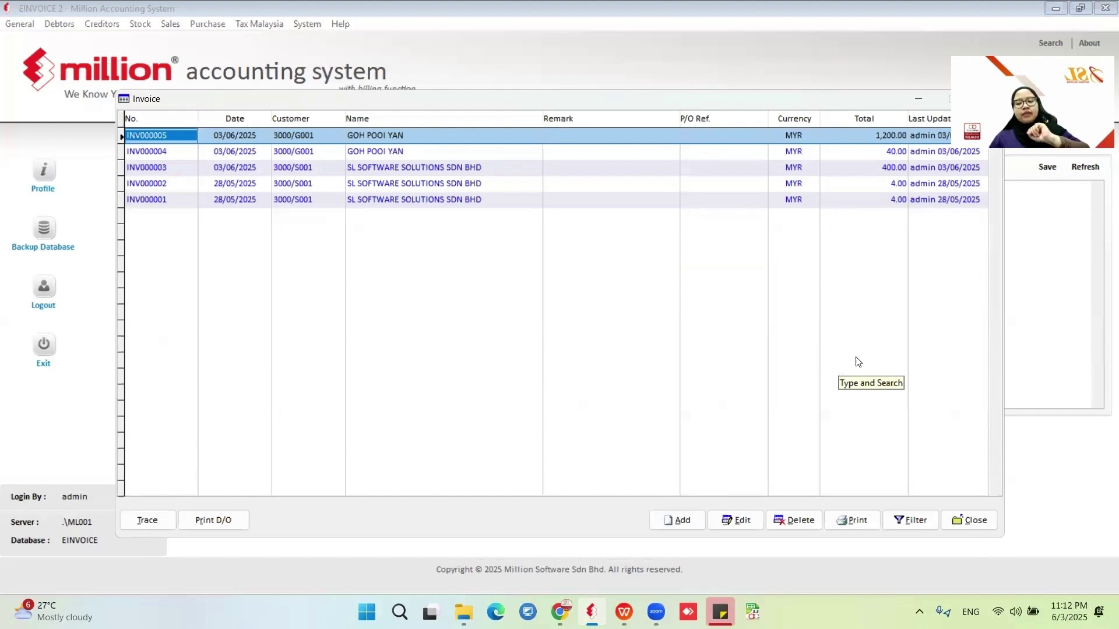
Open the credit note list and start a new credit note for debtor 3000/G001.
{"action": "left_click", "coordinate": [969, 520]}
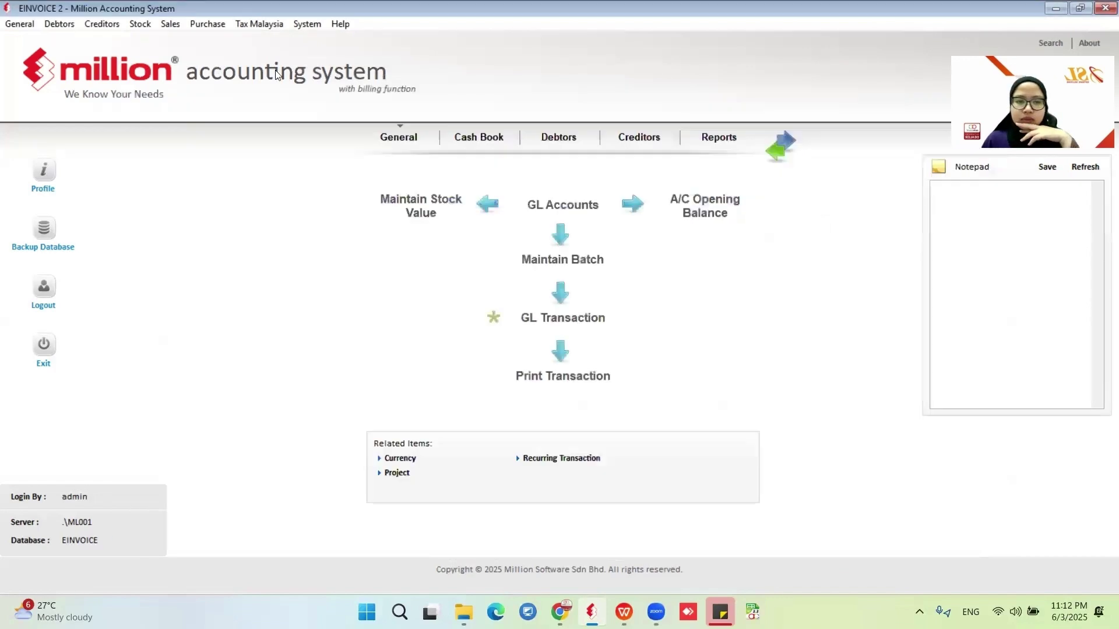
{"action": "left_click", "coordinate": [176, 25]}
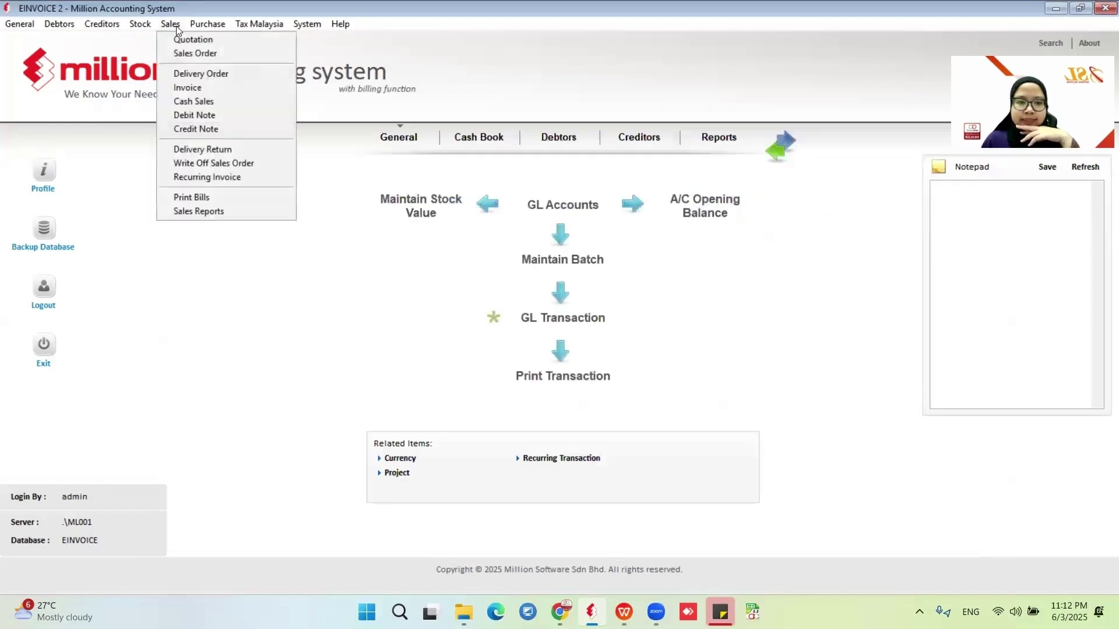
{"action": "left_click", "coordinate": [217, 133]}
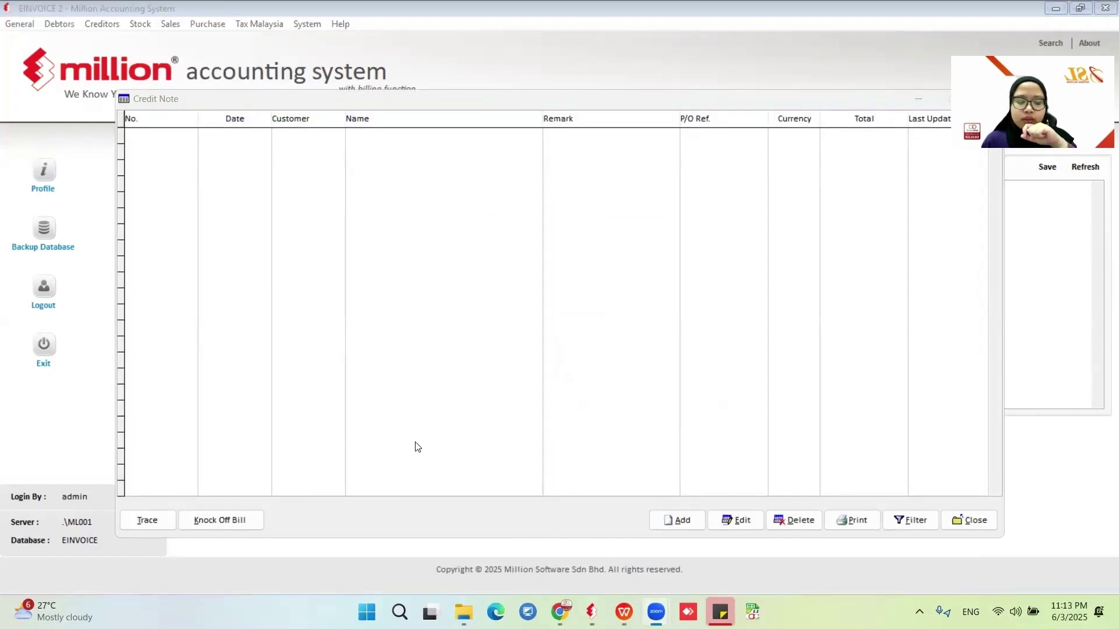
{"action": "left_click", "coordinate": [681, 520]}
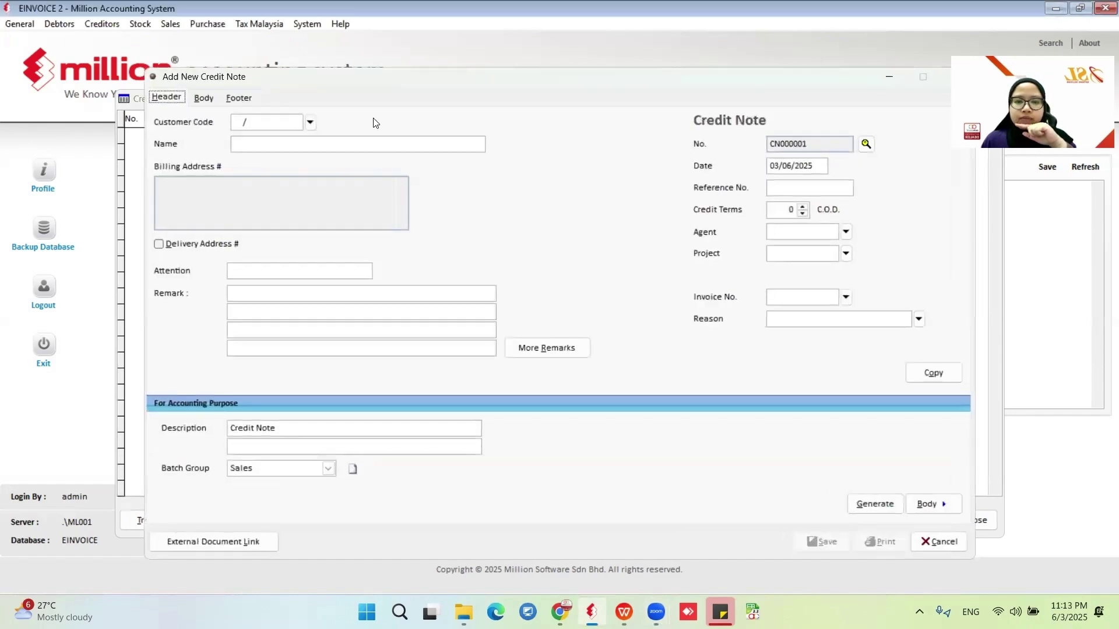
{"action": "left_click", "coordinate": [310, 122]}
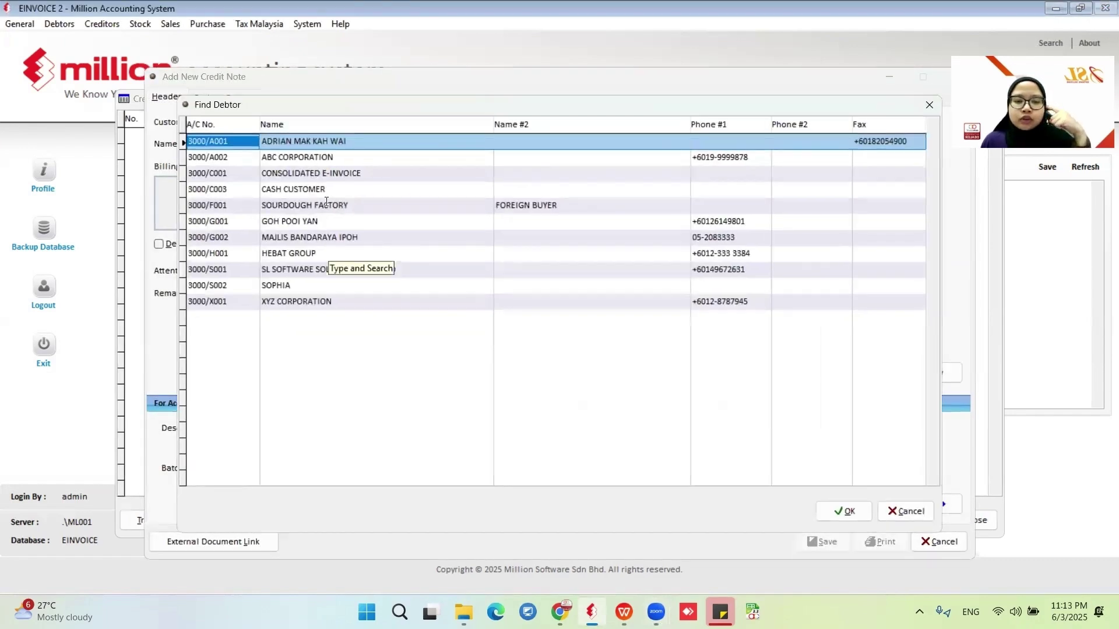
{"action": "left_click", "coordinate": [298, 222]}
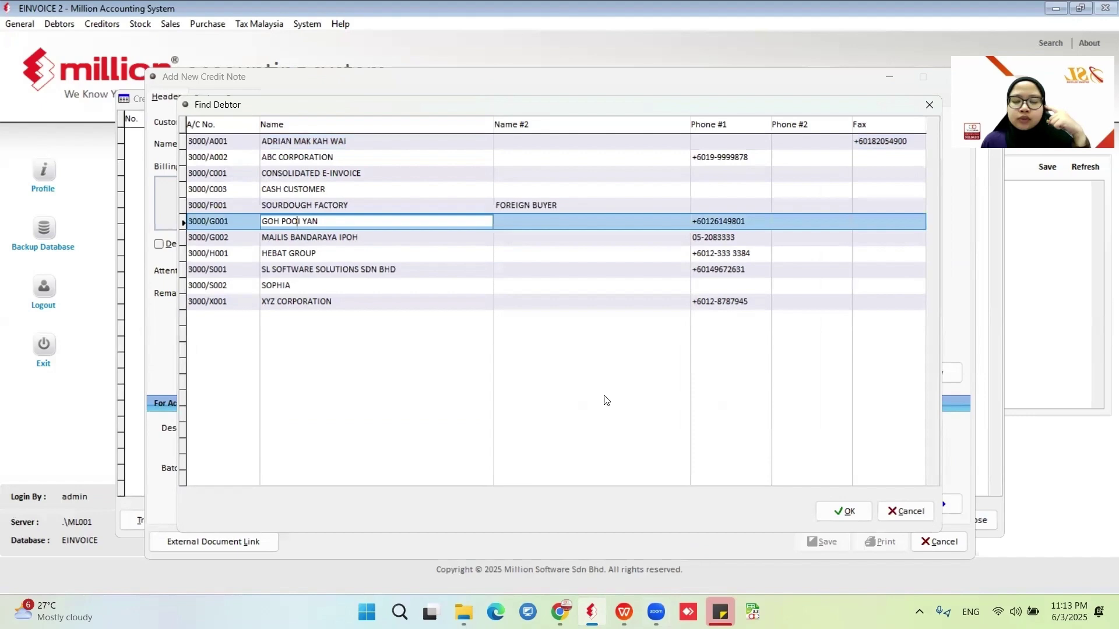
{"action": "left_click", "coordinate": [844, 515]}
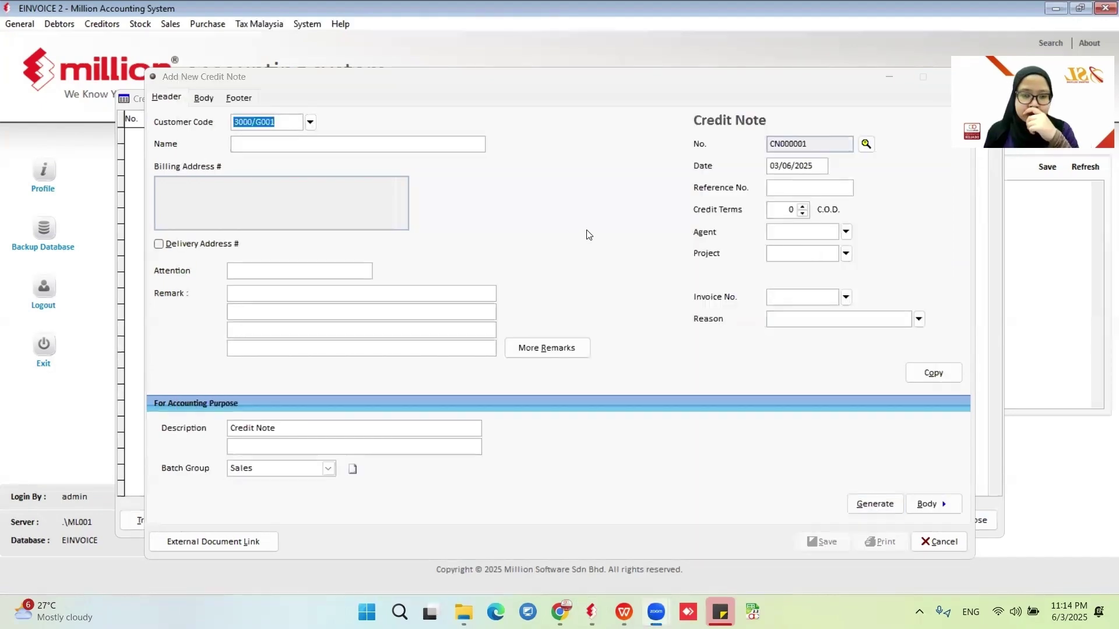
Fill in the customer's billing details and link the note to invoice INV000005 (1,200.00).
{"action": "left_click", "coordinate": [349, 163]}
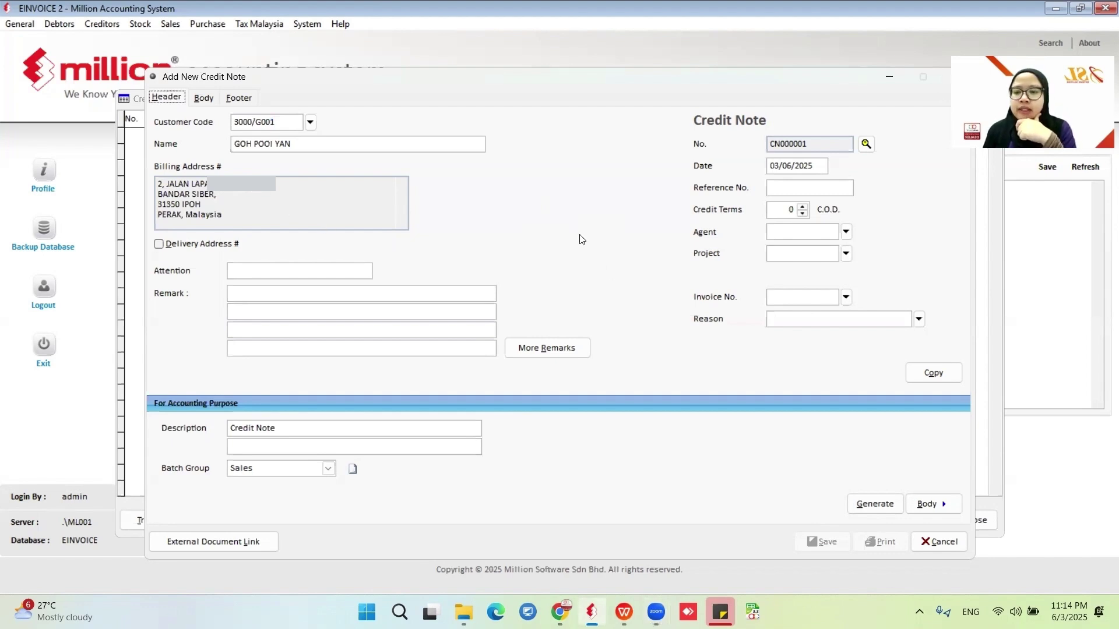
{"action": "left_click", "coordinate": [846, 298]}
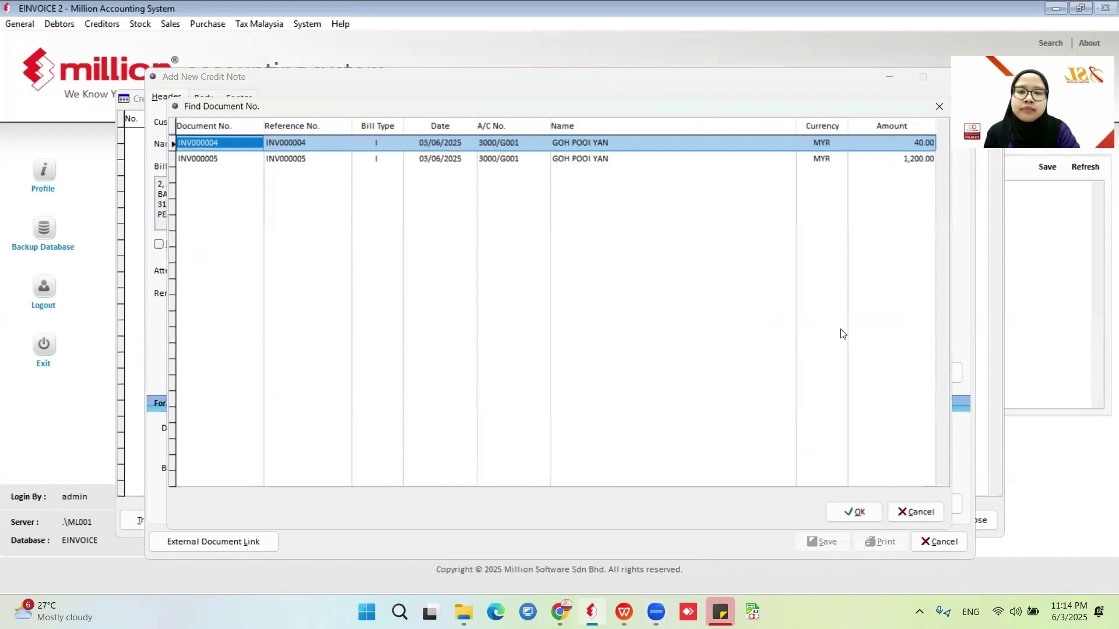
{"action": "left_click", "coordinate": [399, 157]}
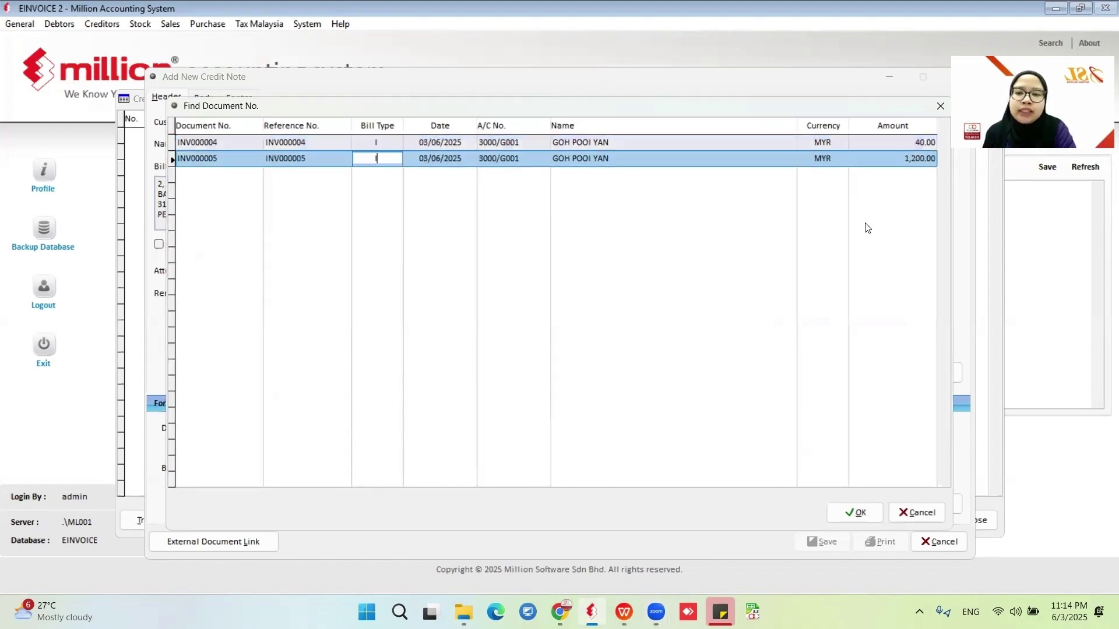
{"action": "left_click", "coordinate": [863, 512]}
Add one SAMSUNG 771 (product 3636) line priced at 1,000.00 to the credit note.
{"action": "left_click", "coordinate": [203, 98]}
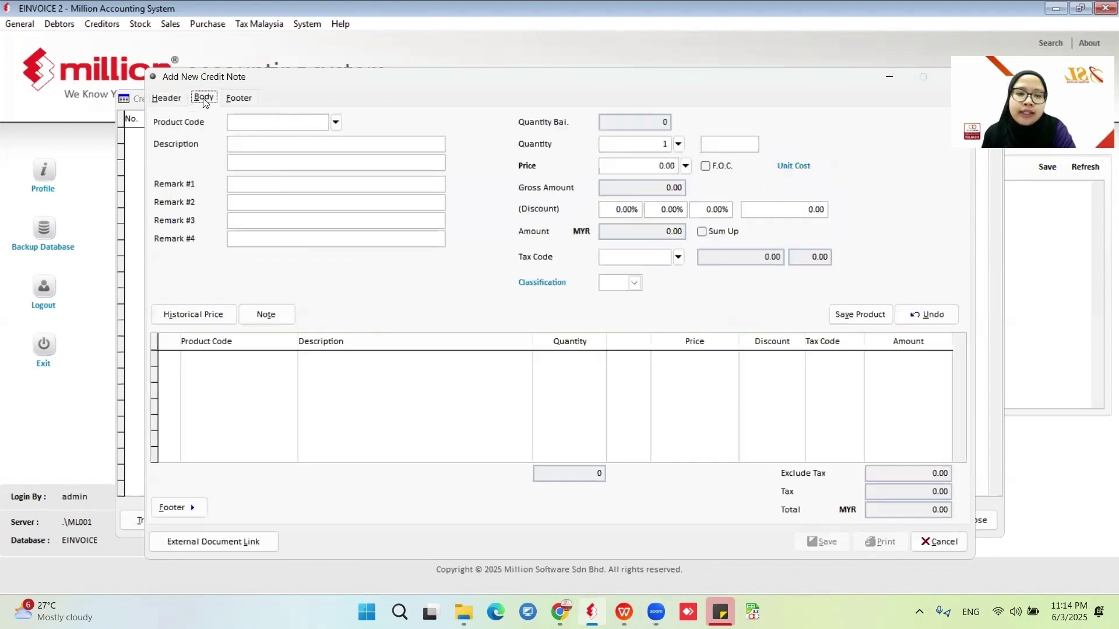
{"action": "left_click", "coordinate": [336, 122]}
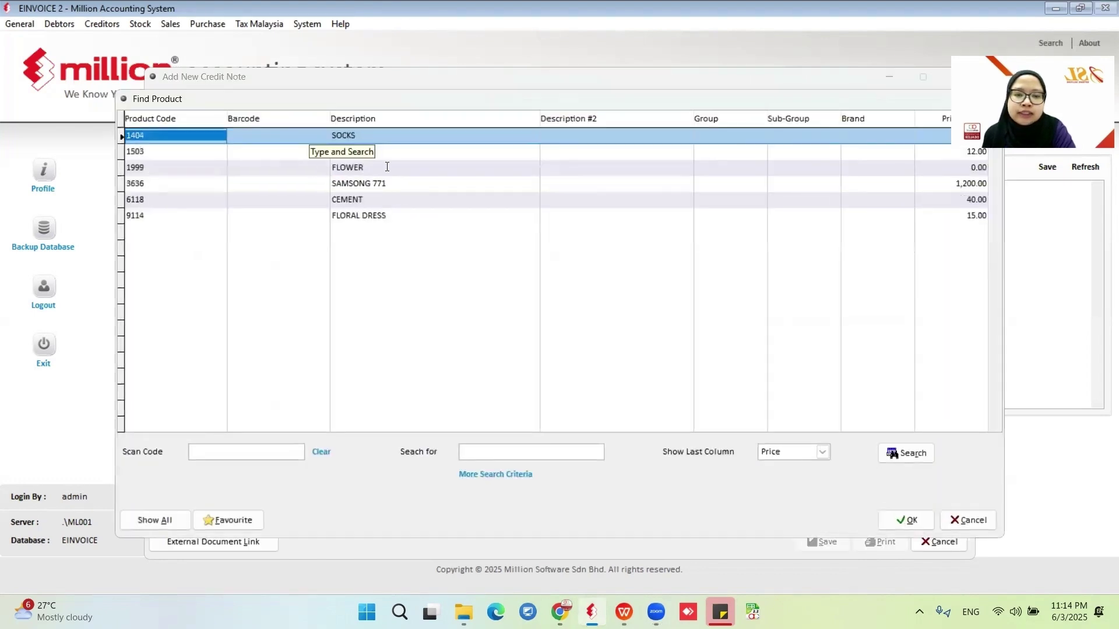
{"action": "left_click", "coordinate": [369, 183]}
{"action": "left_click", "coordinate": [906, 520]}
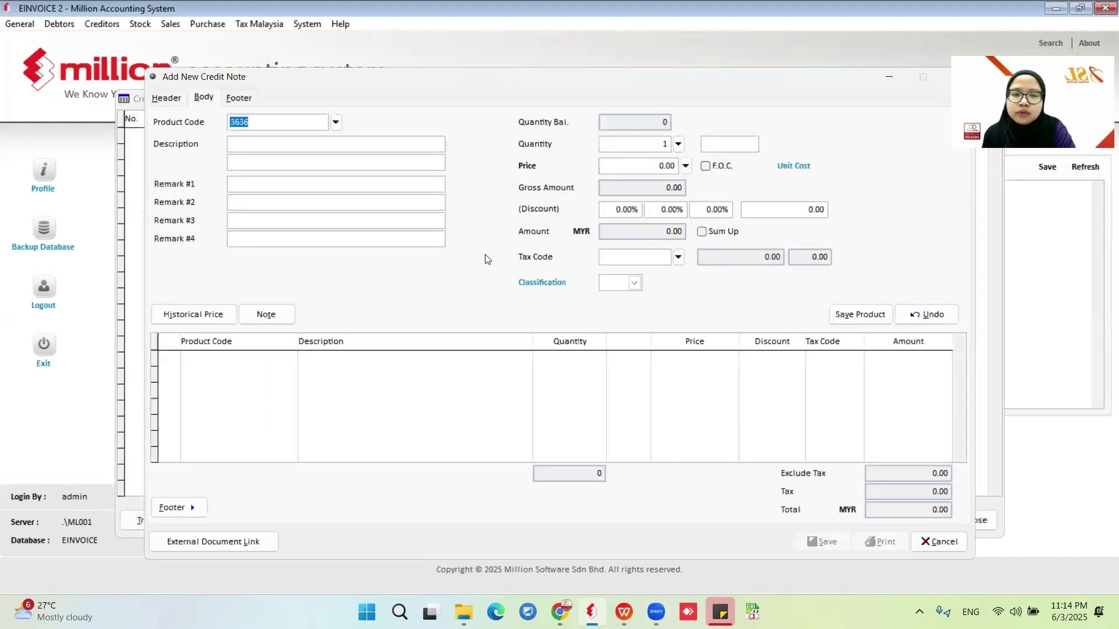
{"action": "left_click", "coordinate": [639, 166]}
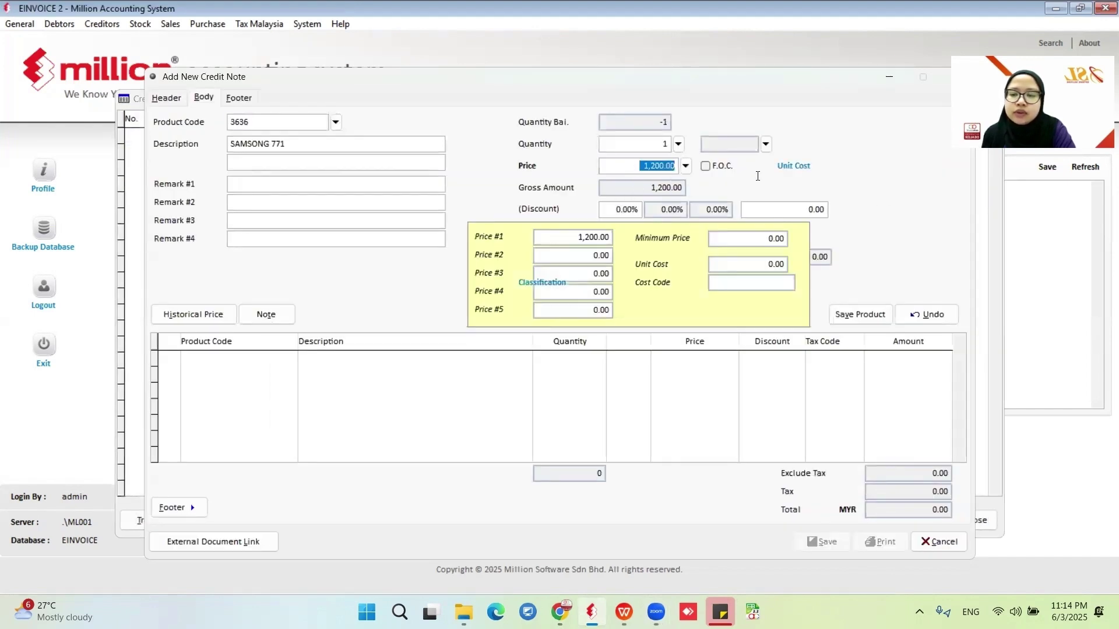
{"action": "type", "text": "10"}
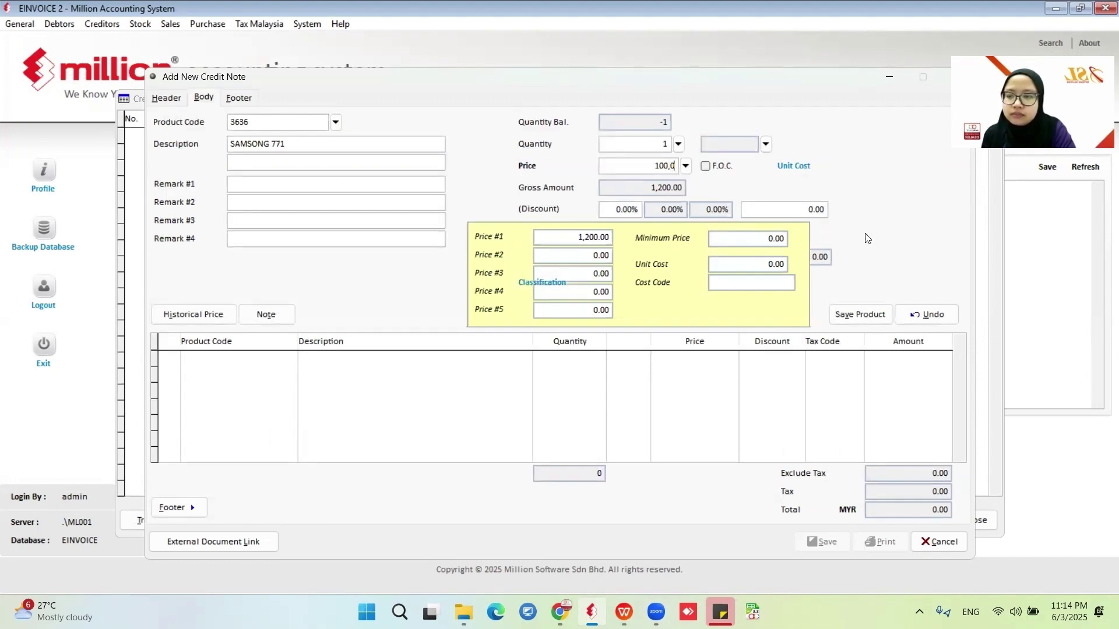
{"action": "type", "text": "0,0"}
{"action": "key", "text": "Return"}
{"action": "left_click", "coordinate": [860, 314]}
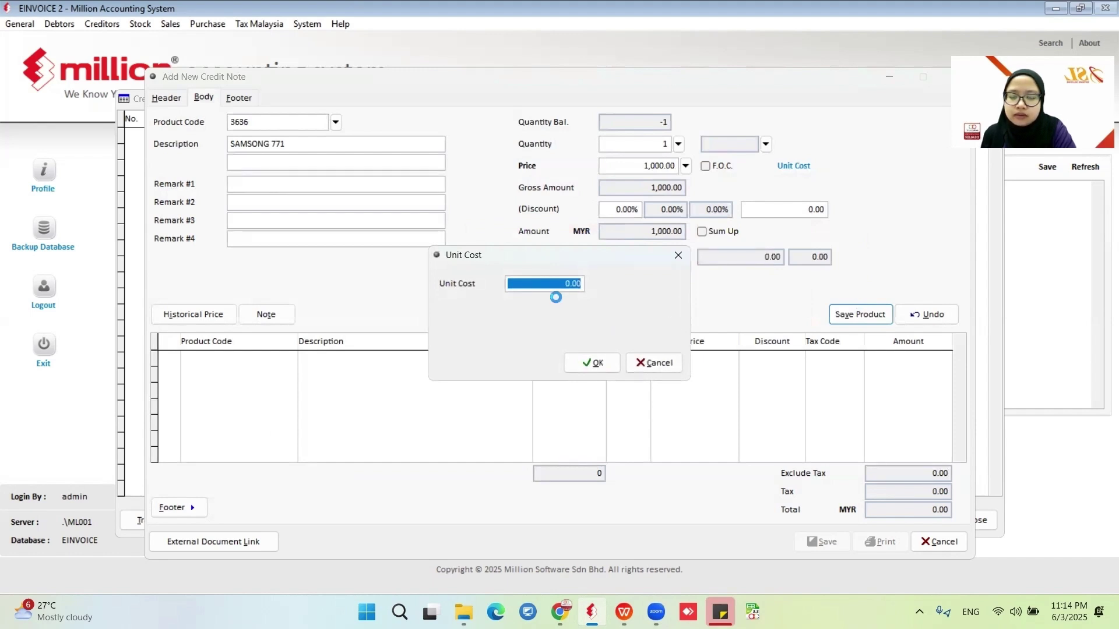
{"action": "left_click", "coordinate": [591, 361]}
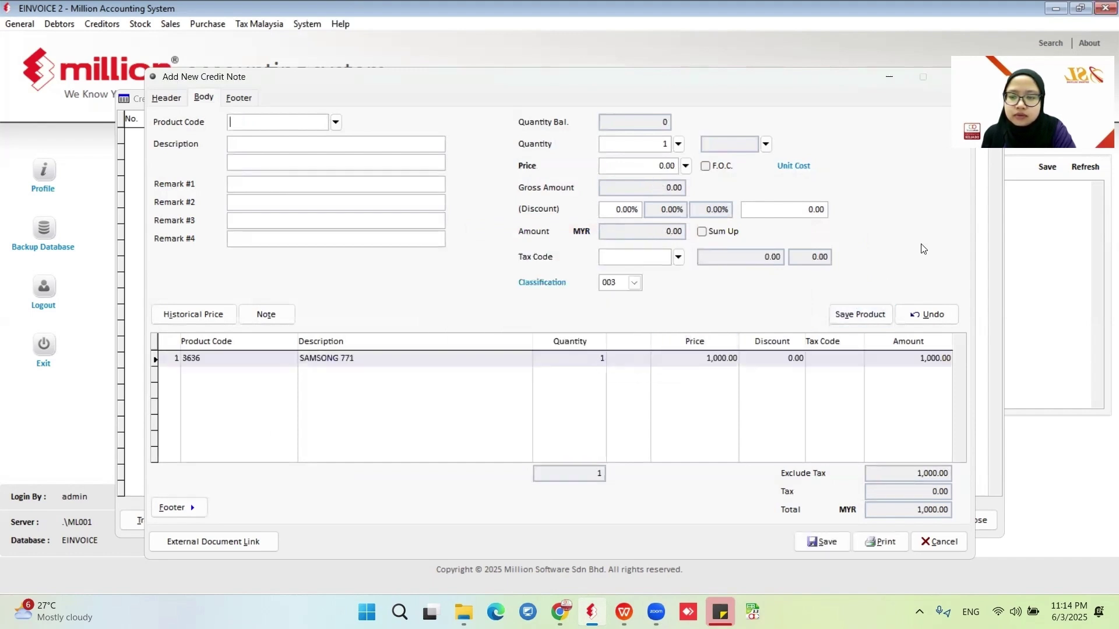
Set the credit note reason to Discount Given and save it.
{"action": "left_click", "coordinate": [824, 547]}
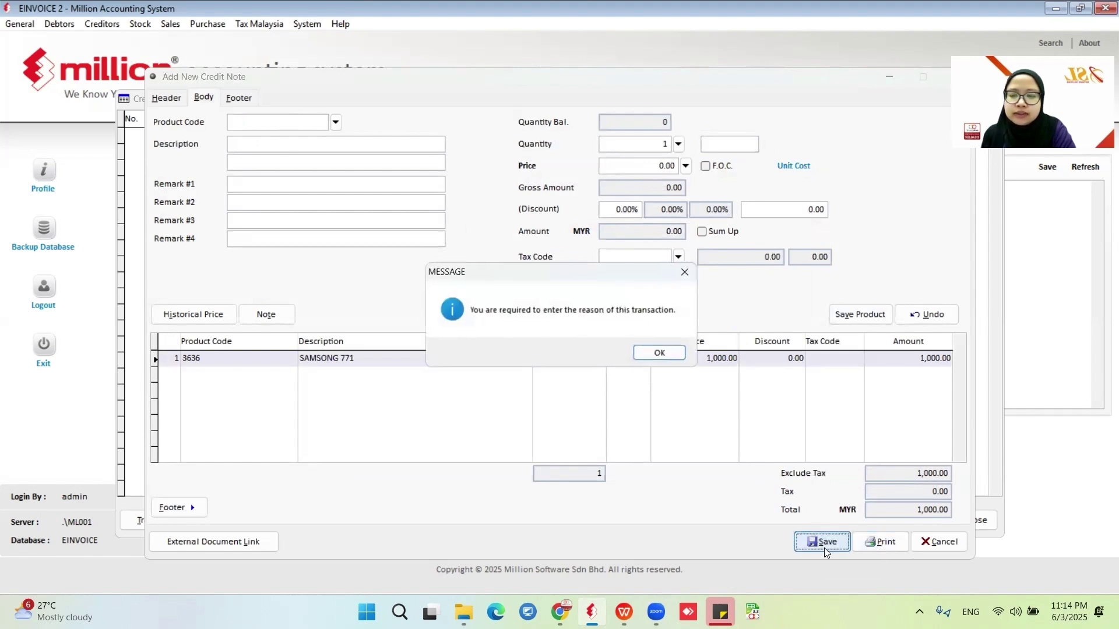
{"action": "left_click", "coordinate": [661, 353]}
{"action": "left_click", "coordinate": [919, 319]}
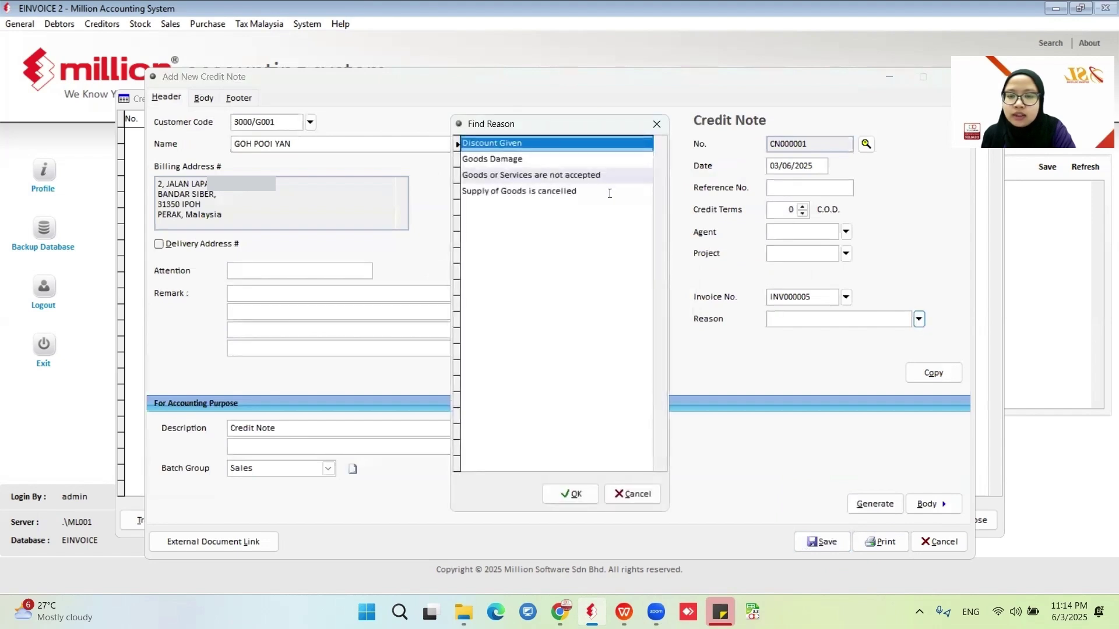
{"action": "left_click", "coordinate": [571, 494]}
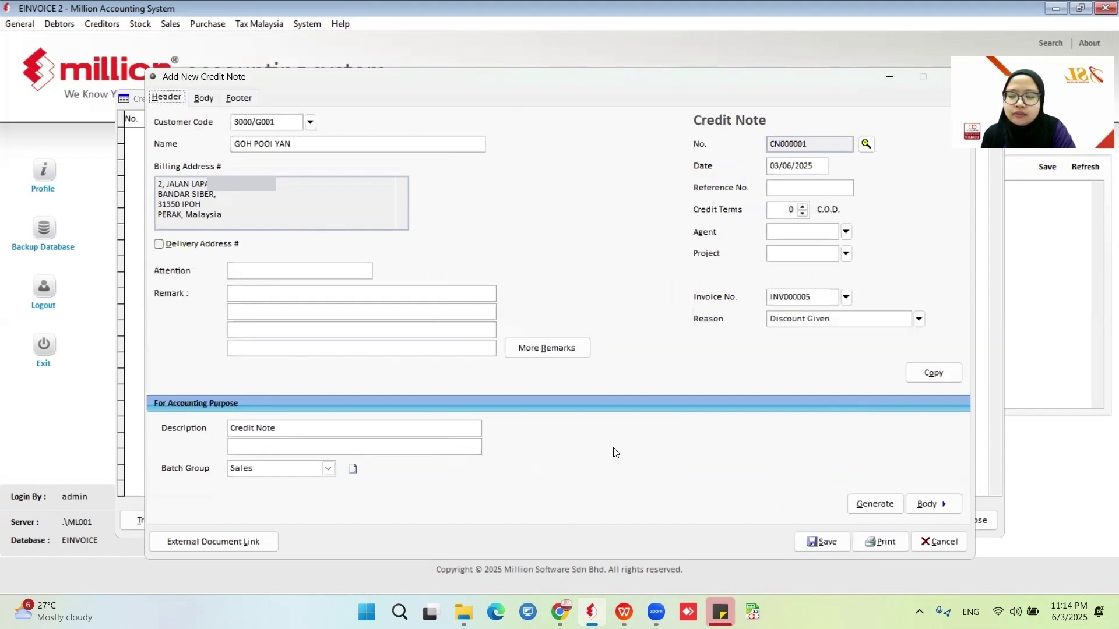
{"action": "left_click", "coordinate": [945, 504]}
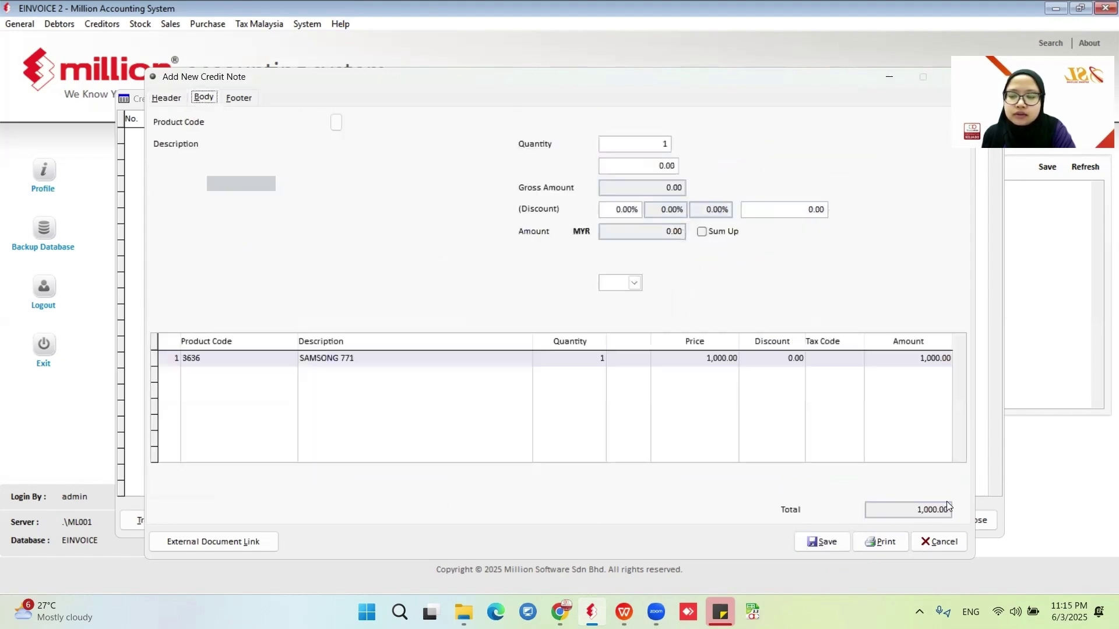
{"action": "left_click", "coordinate": [822, 542]}
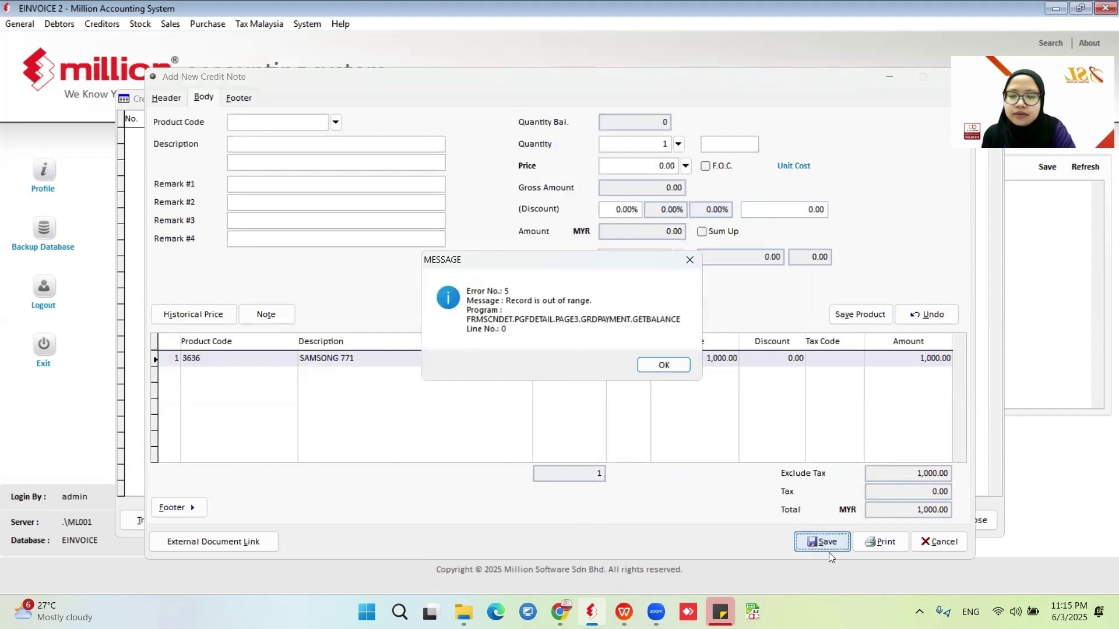
Knock off the 1,000.00 credit against INV000005 and save CN000001.
{"action": "left_click", "coordinate": [655, 372]}
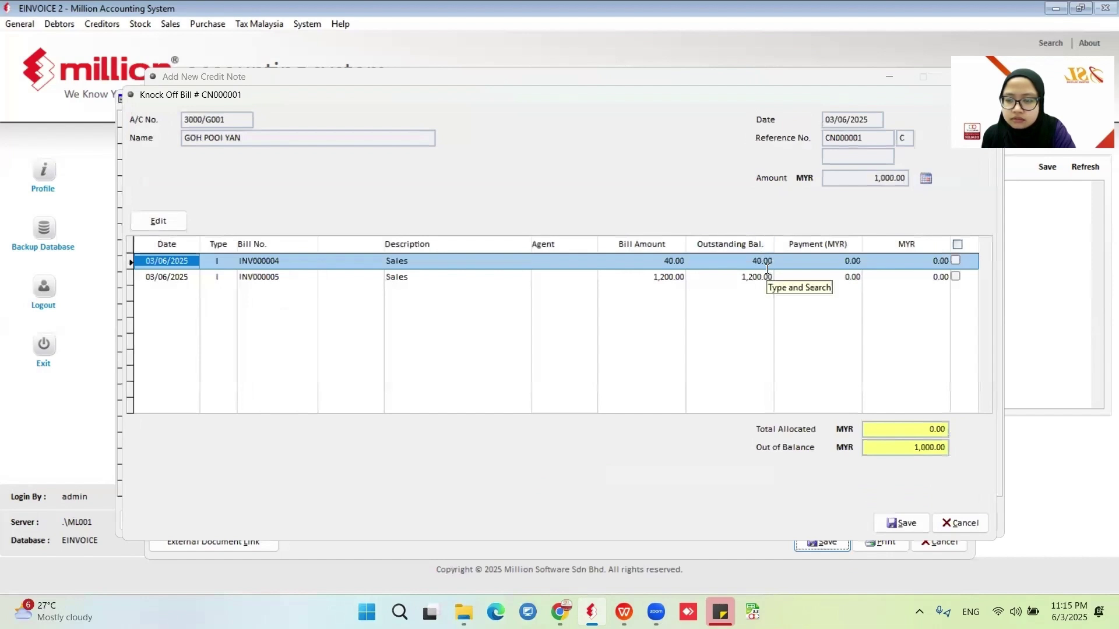
{"action": "left_click", "coordinate": [956, 277]}
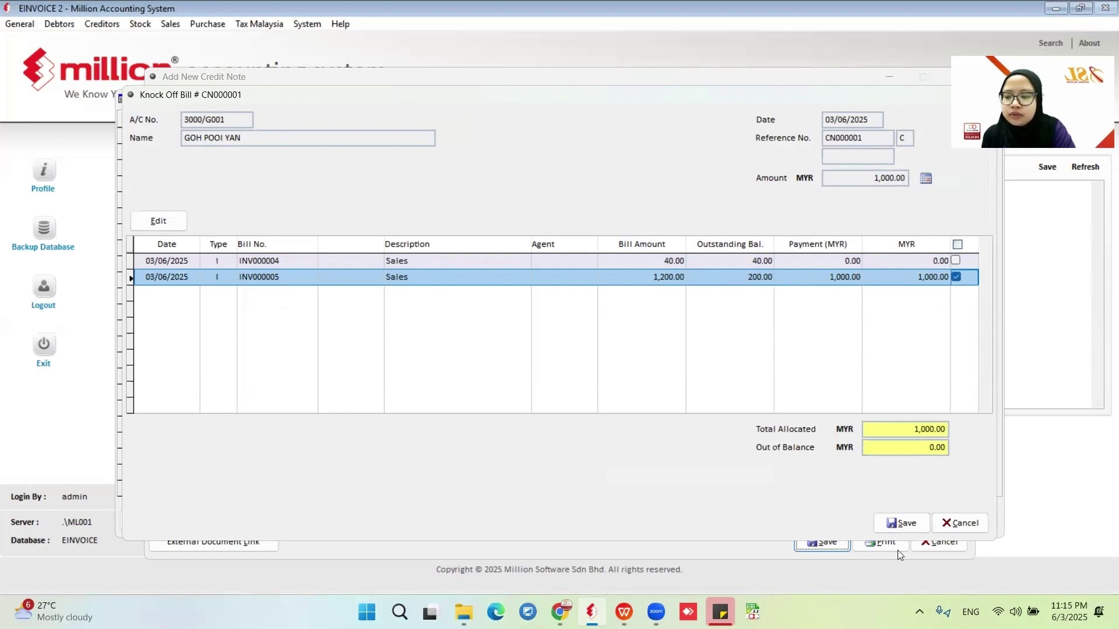
{"action": "left_click", "coordinate": [907, 527]}
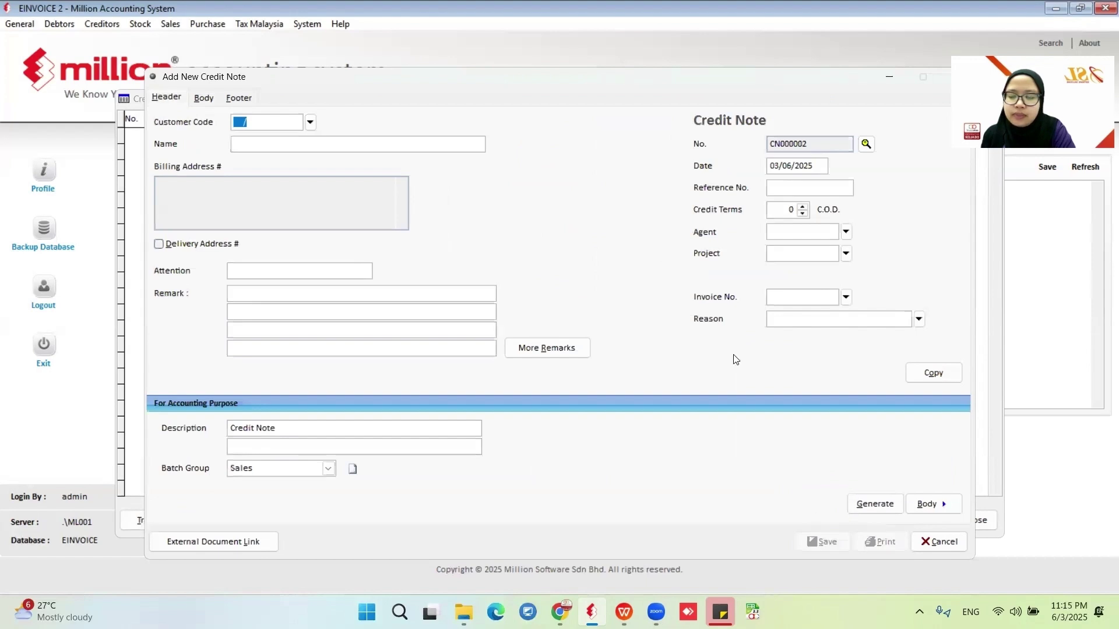
{"action": "left_click", "coordinate": [939, 541]}
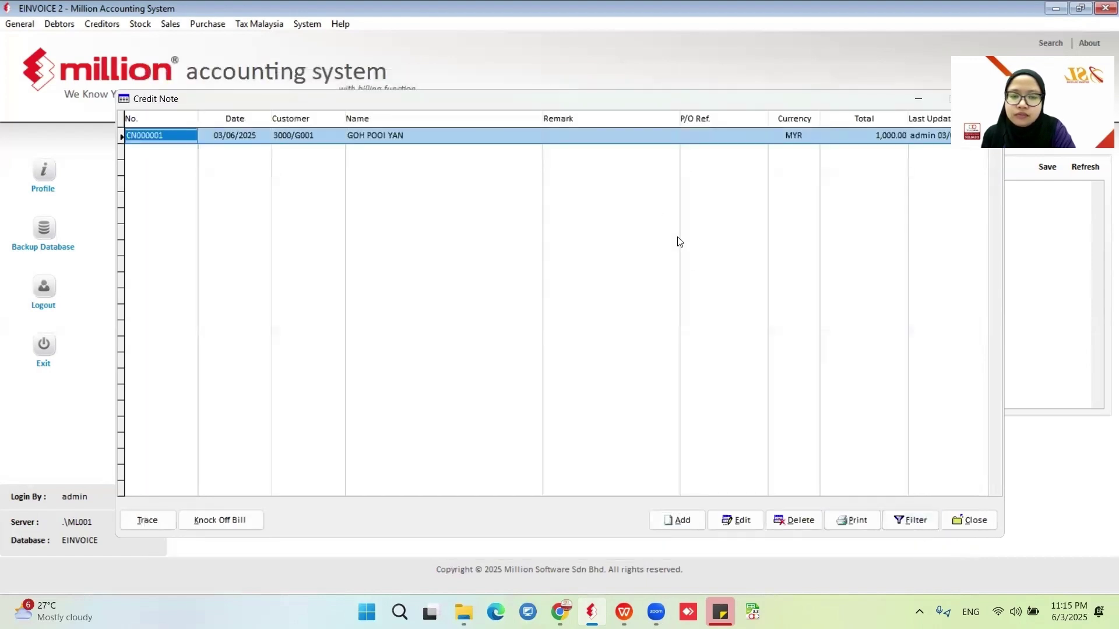
Close the print format options and the credit note list.
{"action": "left_click", "coordinate": [843, 523]}
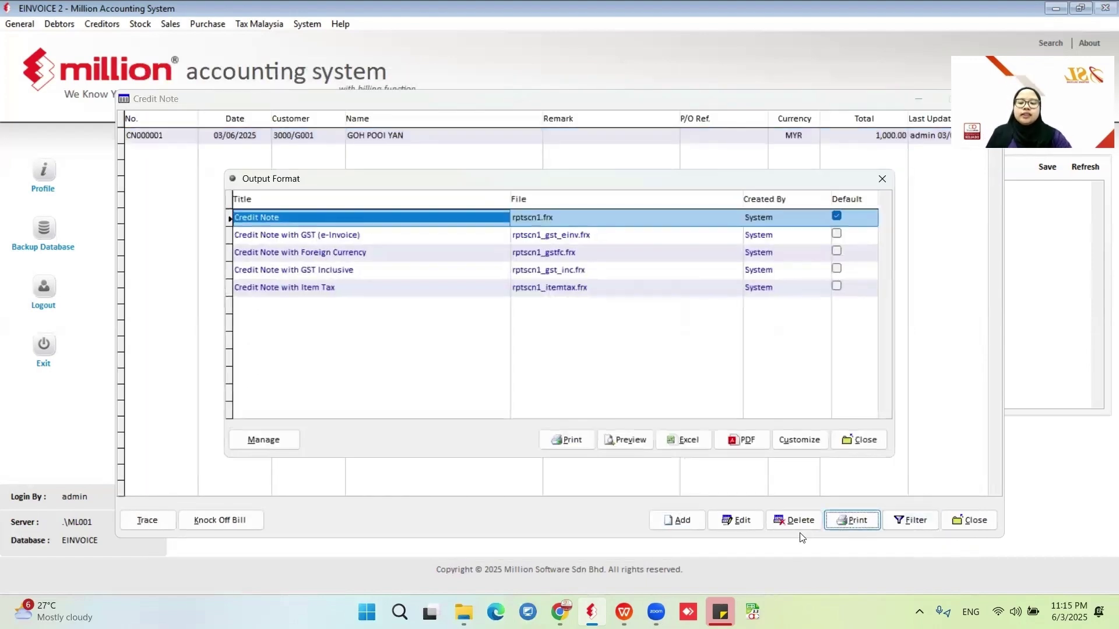
{"action": "left_click", "coordinate": [859, 440]}
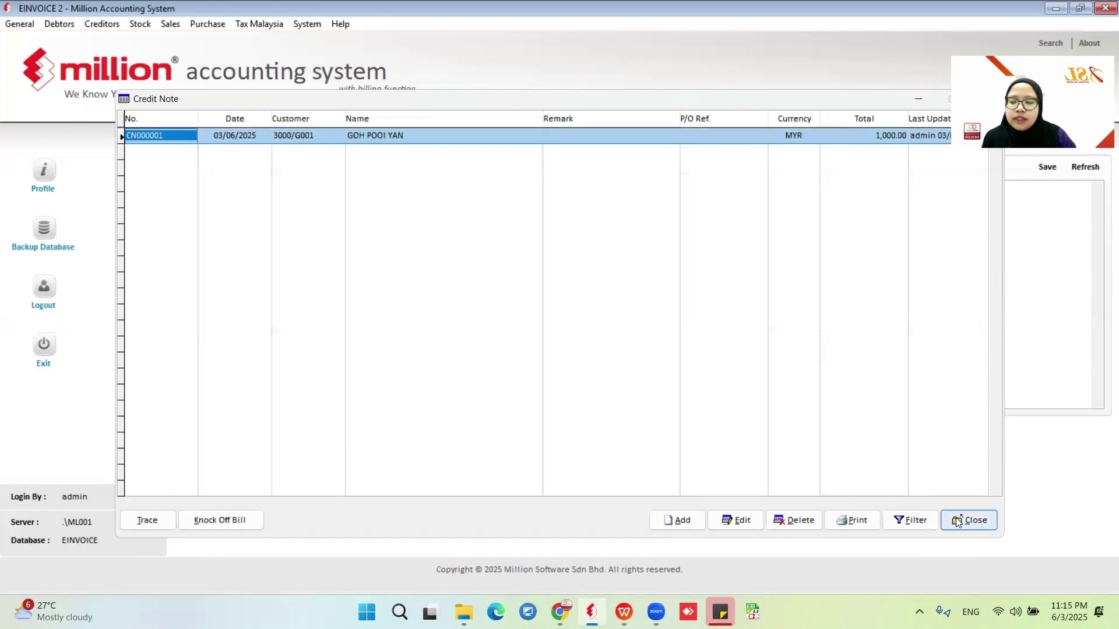
{"action": "left_click", "coordinate": [961, 520]}
{"action": "left_click", "coordinate": [171, 26]}
Open the e-Invoice - Documents listing from Sales Reports.
{"action": "left_click", "coordinate": [173, 27]}
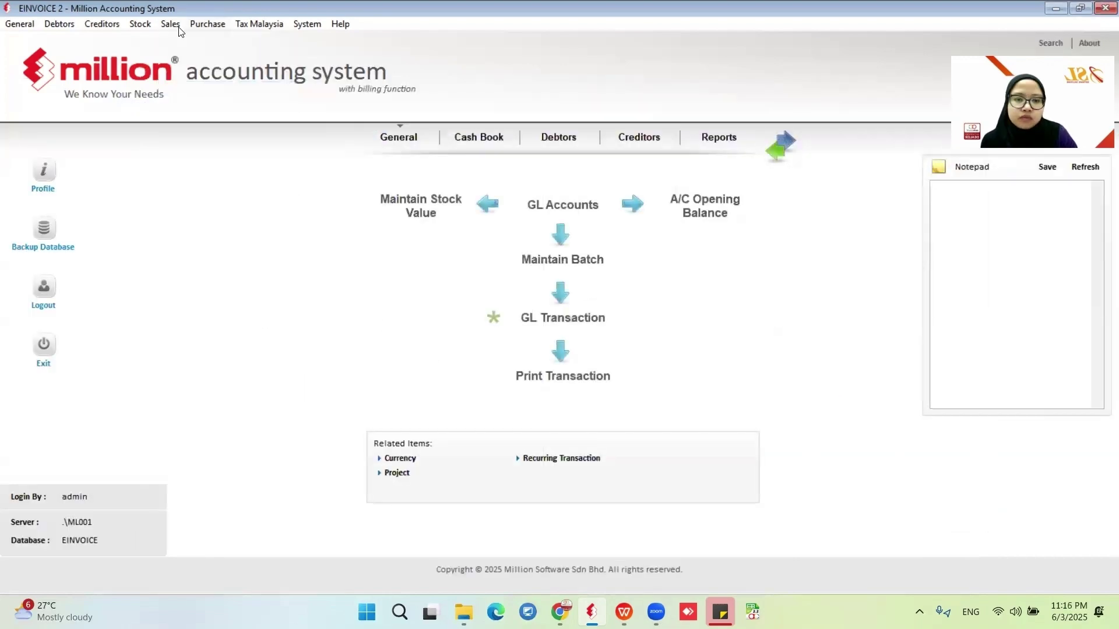
{"action": "left_click", "coordinate": [173, 27]}
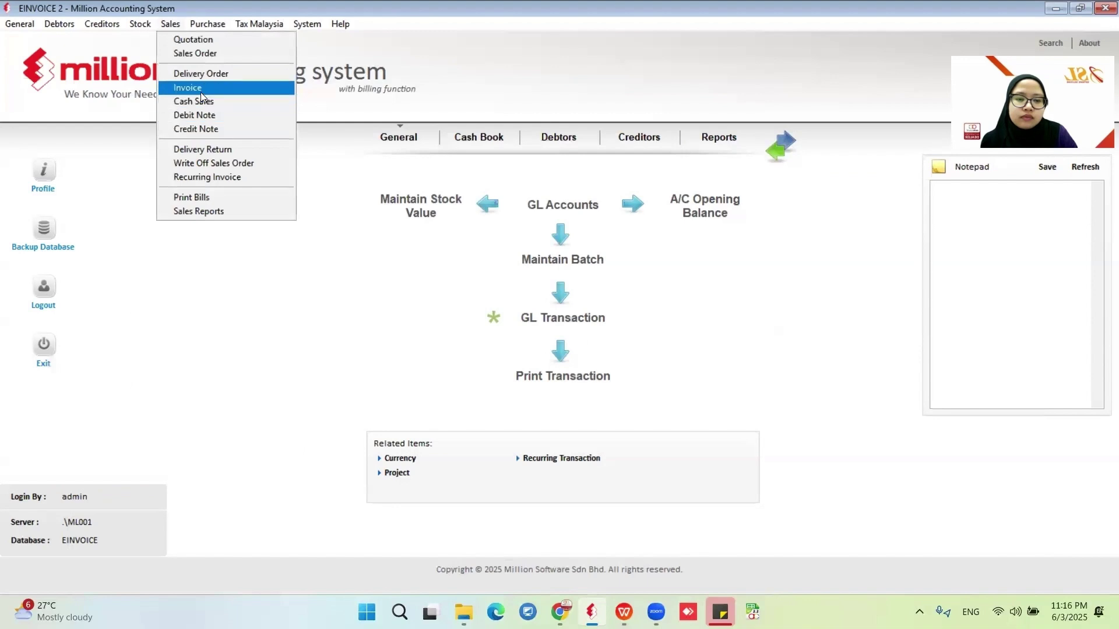
{"action": "left_click", "coordinate": [209, 215]}
{"action": "left_click", "coordinate": [155, 448]}
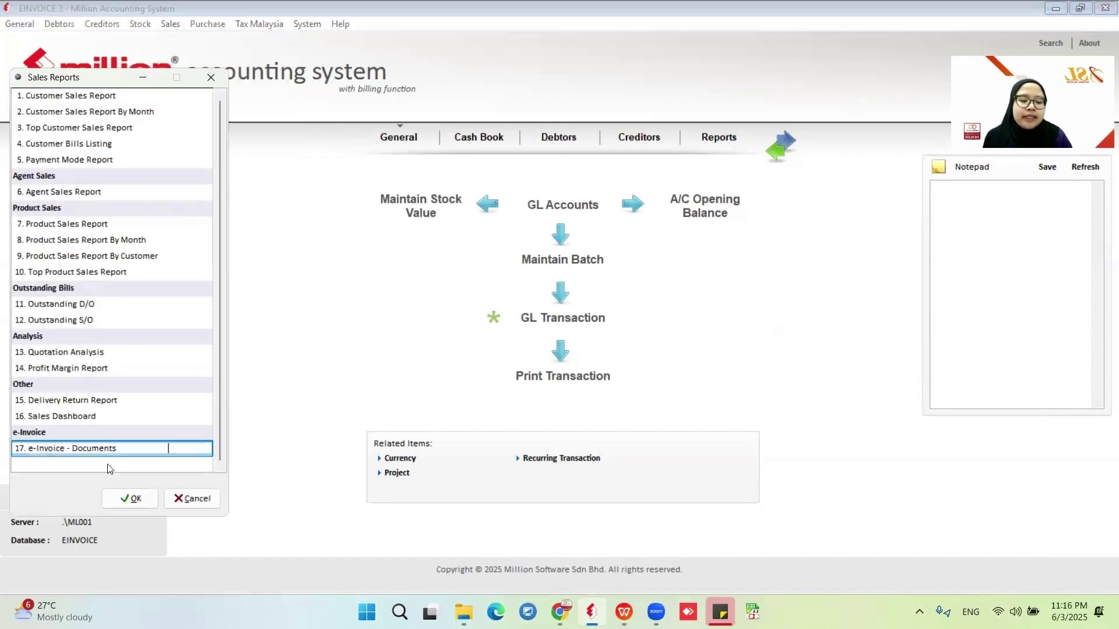
{"action": "left_click", "coordinate": [124, 500]}
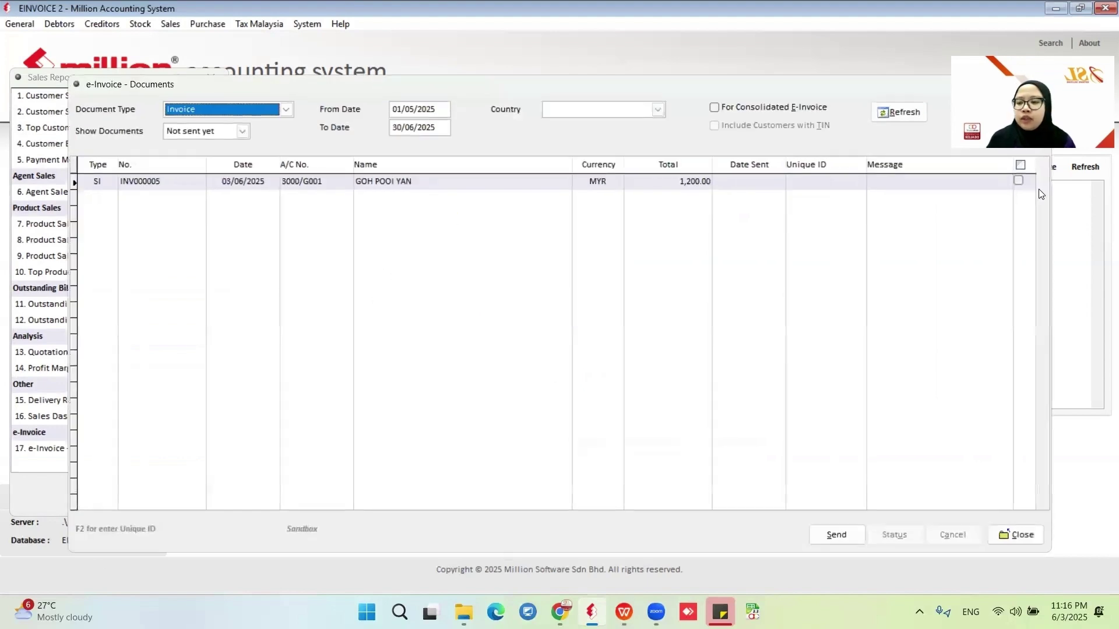
Submit invoice INV000005 as an e-invoice.
{"action": "left_click", "coordinate": [1018, 181]}
{"action": "left_click", "coordinate": [834, 534]}
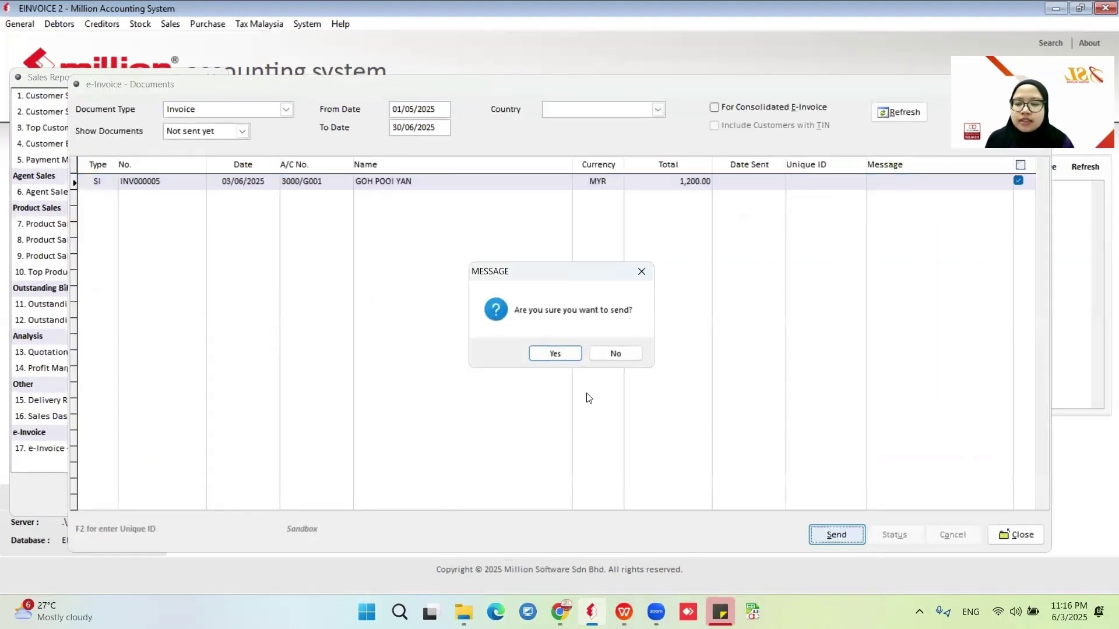
{"action": "left_click", "coordinate": [564, 356]}
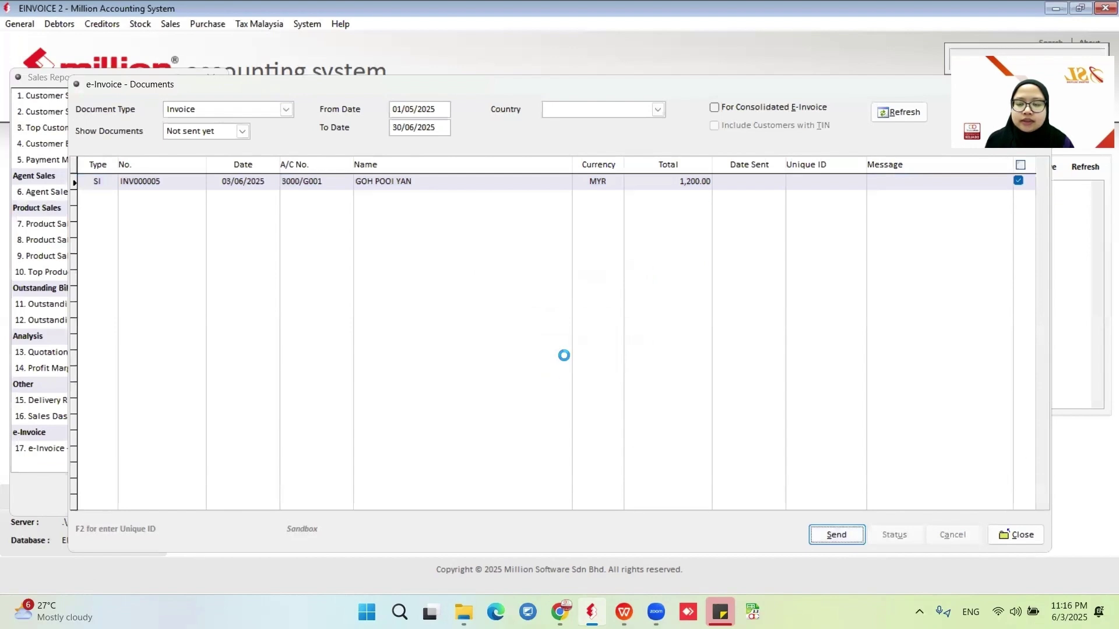
{"action": "left_click", "coordinate": [574, 356]}
Show sent documents, confirm INV000005's status reads Valid, and close the report windows.
{"action": "left_click", "coordinate": [214, 132]}
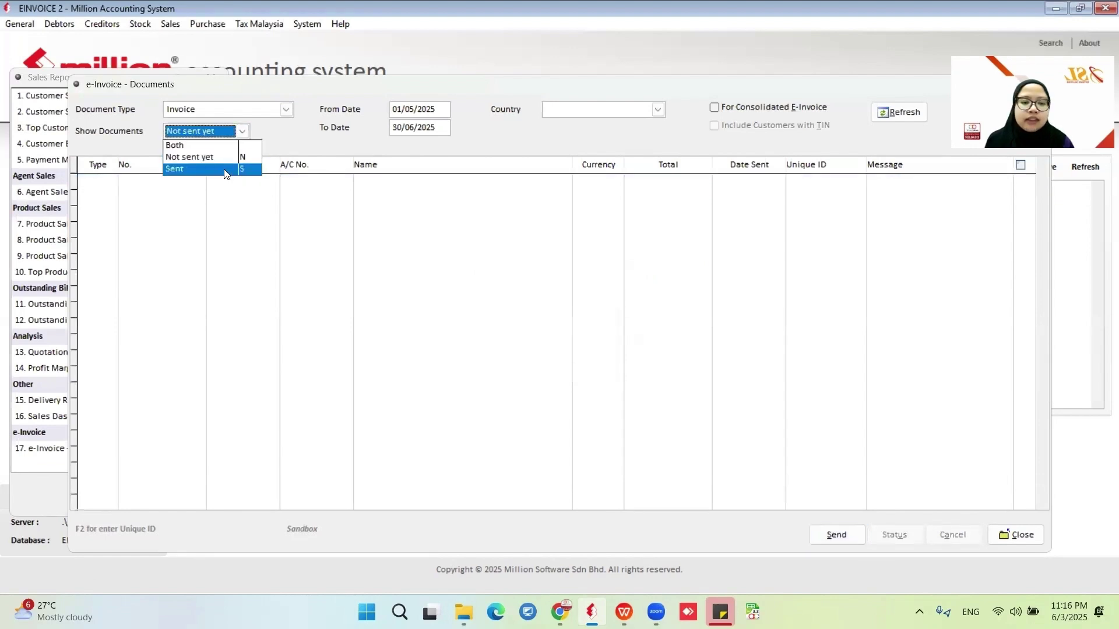
{"action": "left_click", "coordinate": [221, 167]}
{"action": "left_click", "coordinate": [892, 112]}
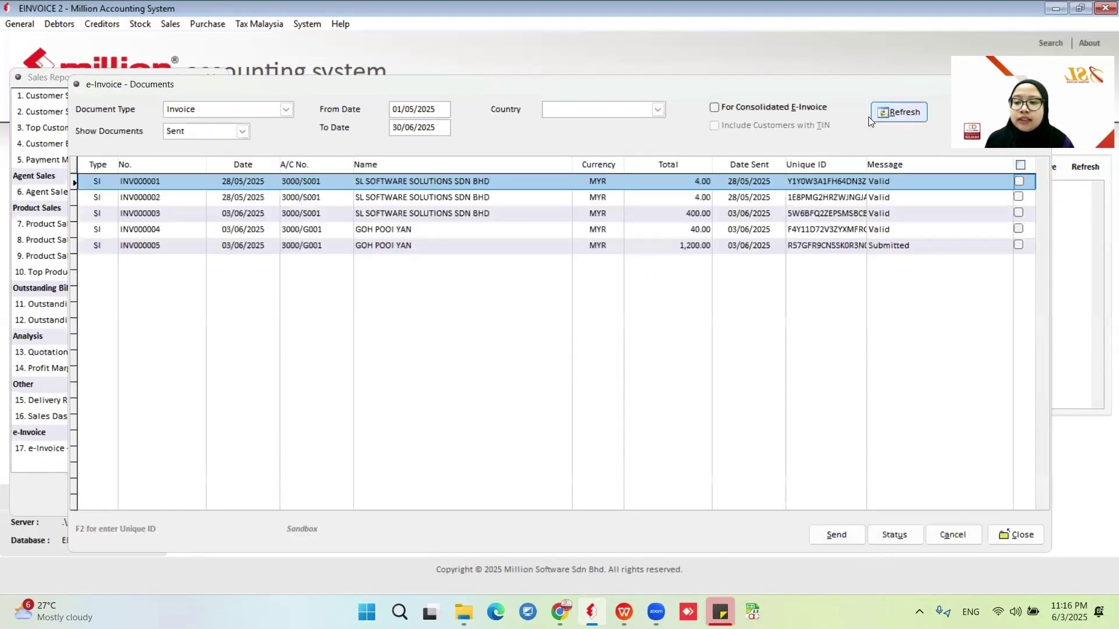
{"action": "left_click", "coordinate": [1018, 245]}
{"action": "left_click", "coordinate": [875, 534]}
{"action": "left_click", "coordinate": [563, 355]}
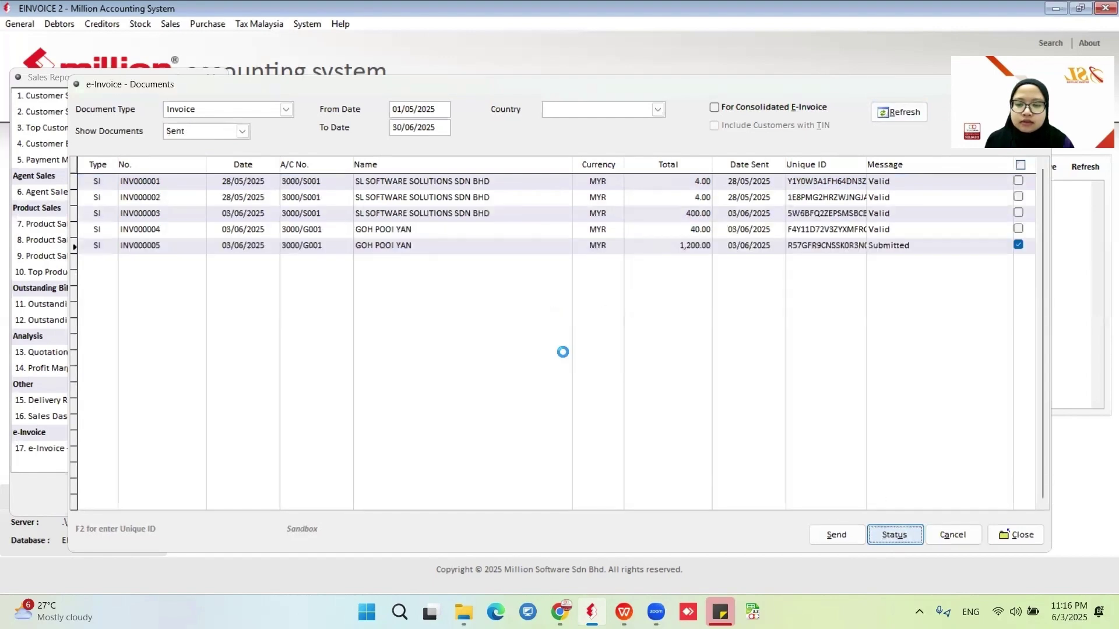
{"action": "left_click", "coordinate": [599, 353]}
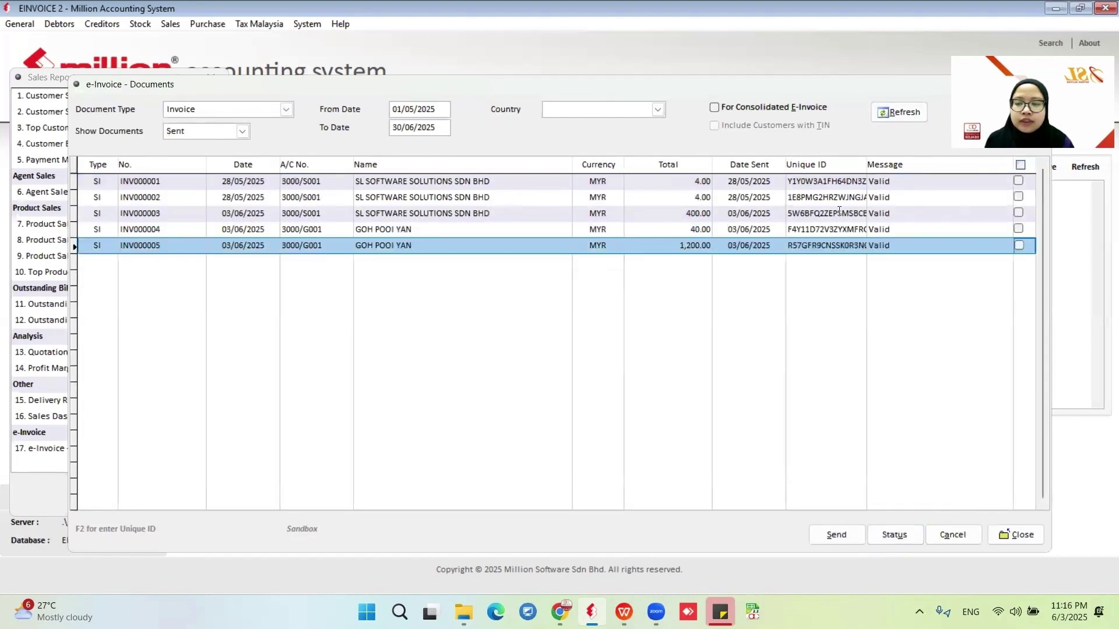
{"action": "left_click", "coordinate": [1016, 534]}
{"action": "left_click", "coordinate": [201, 500]}
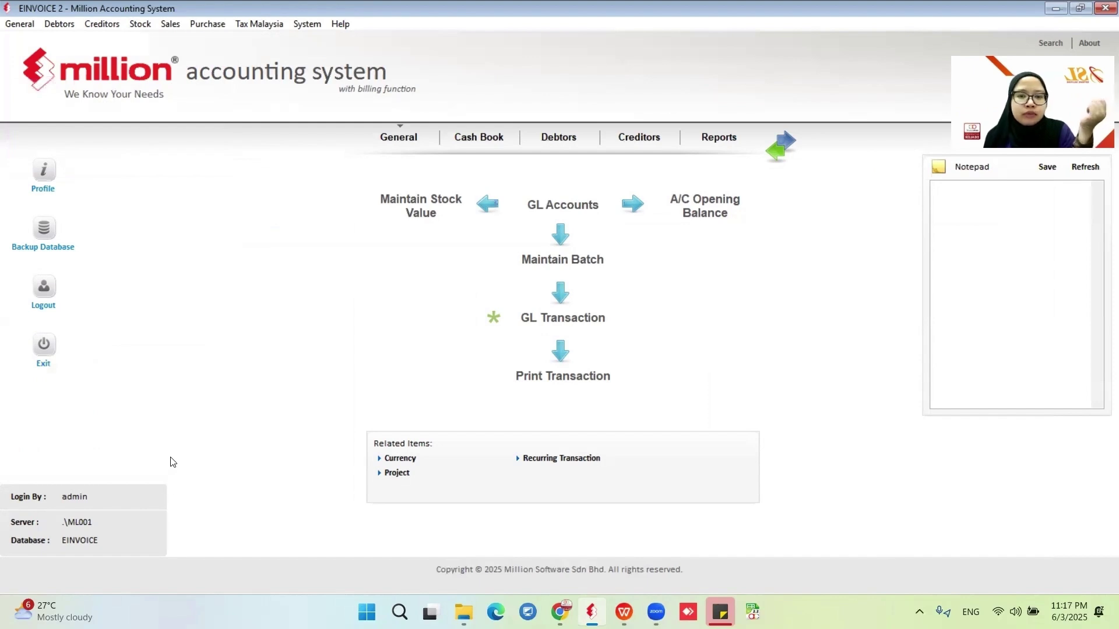
Open Sales > Credit Note and start a new credit note.
{"action": "left_click", "coordinate": [171, 25]}
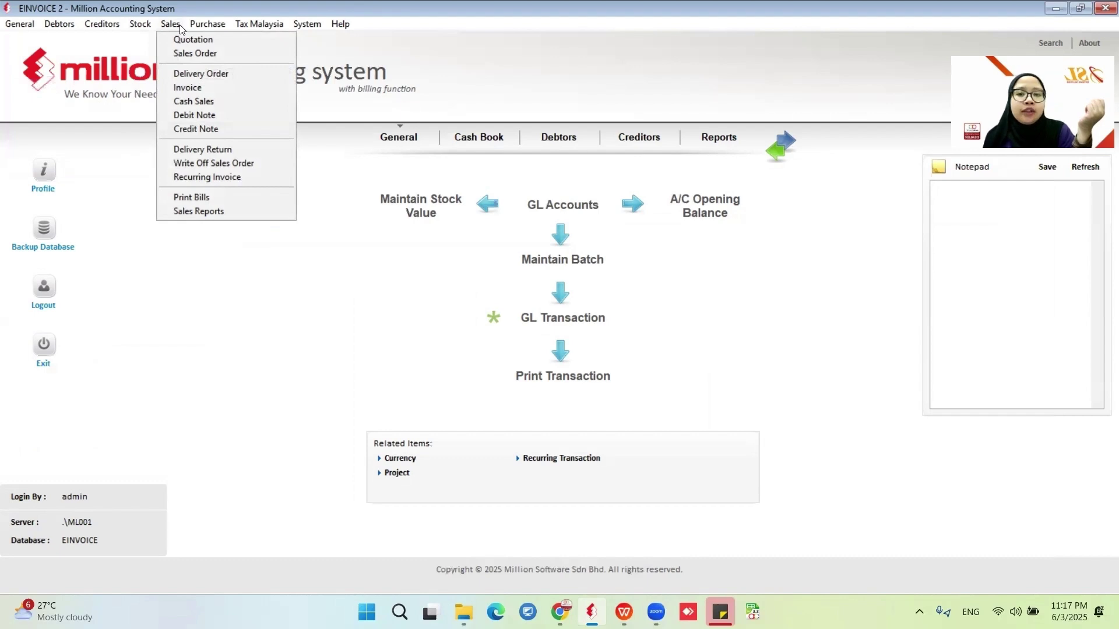
{"action": "left_click", "coordinate": [207, 128]}
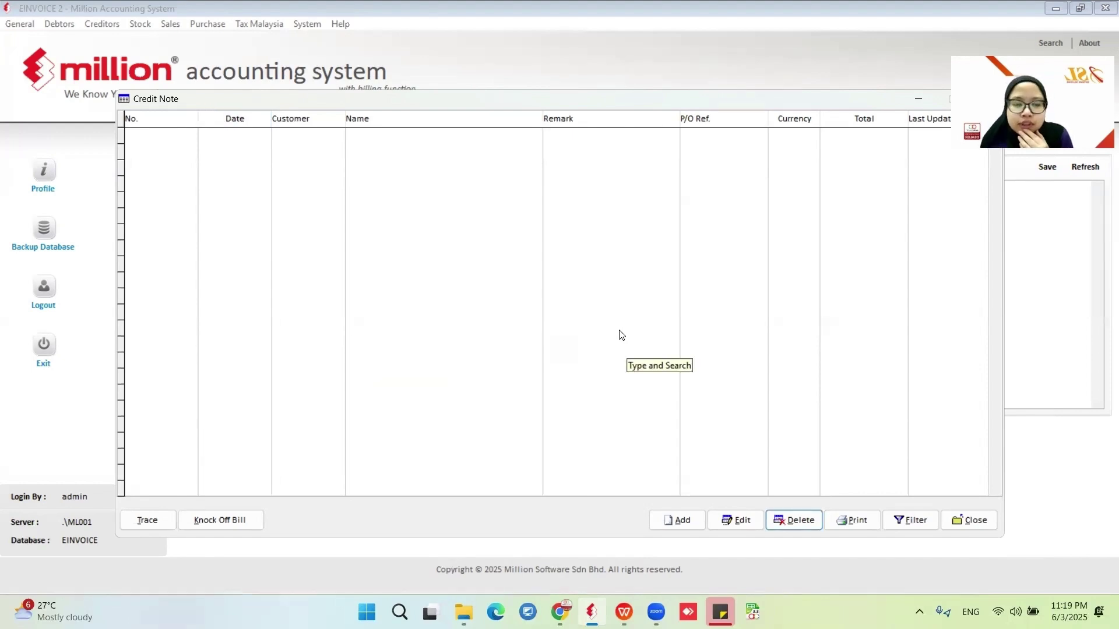
{"action": "left_click", "coordinate": [677, 520]}
Pick the customer and generate the credit note from invoice INV000005's items.
{"action": "left_click", "coordinate": [310, 122]}
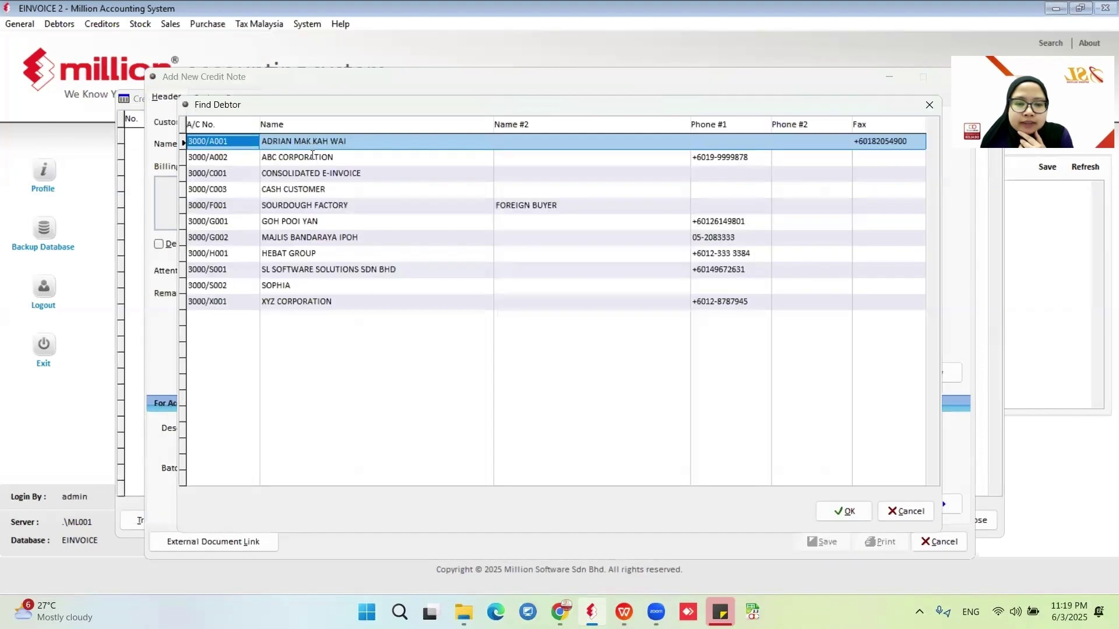
{"action": "left_click", "coordinate": [282, 221]}
{"action": "left_click", "coordinate": [835, 512]}
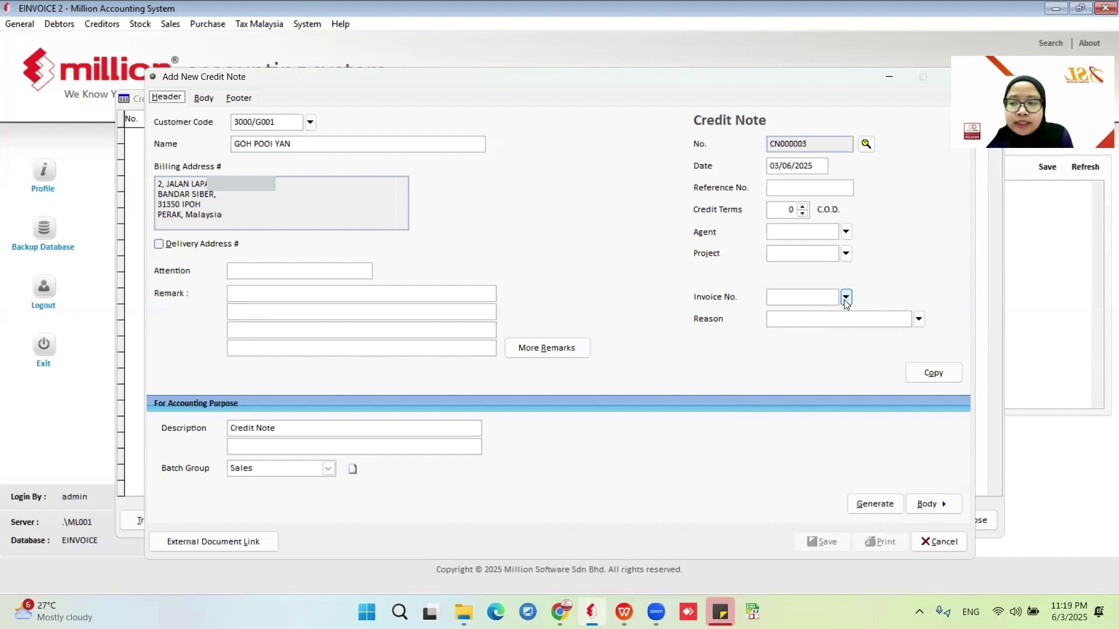
{"action": "left_click", "coordinate": [869, 504]}
{"action": "left_click", "coordinate": [425, 238]}
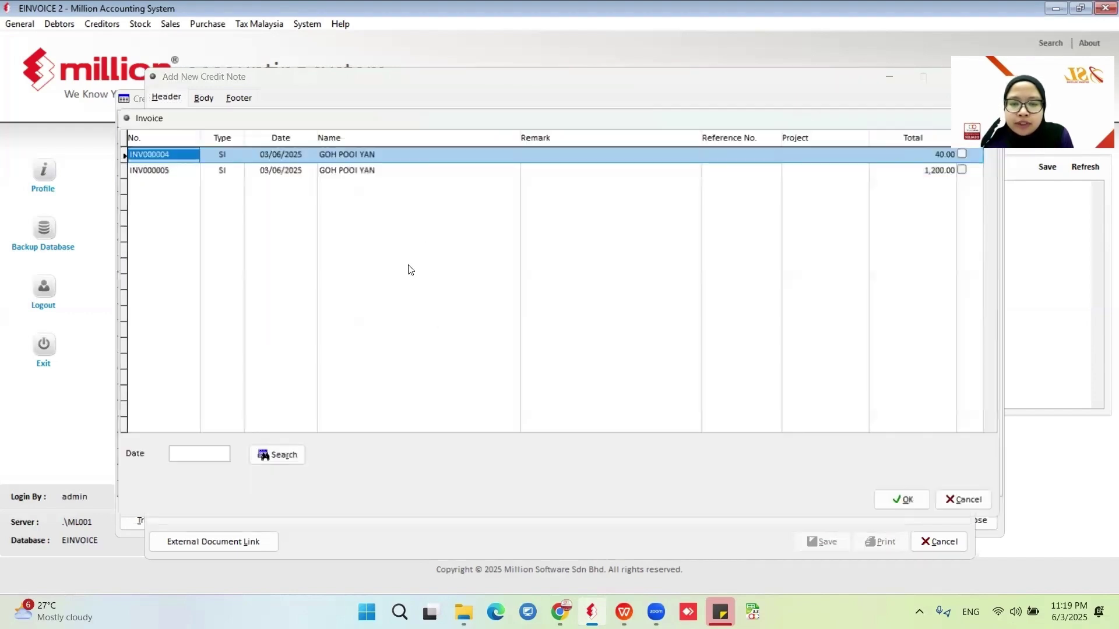
{"action": "left_click", "coordinate": [257, 169]}
{"action": "left_click", "coordinate": [965, 169]}
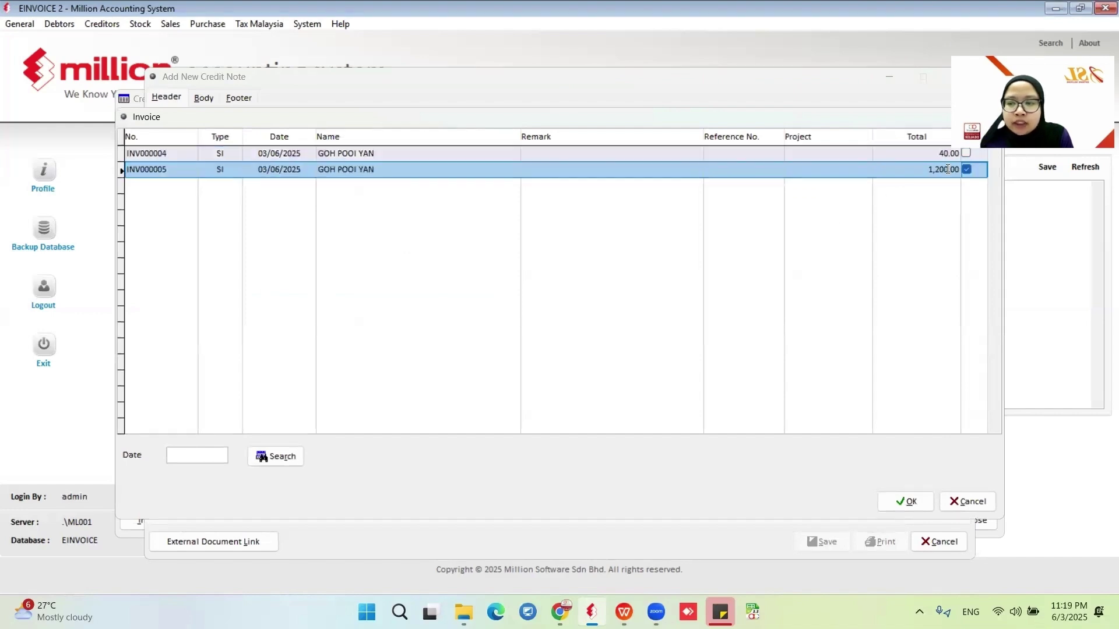
{"action": "left_click", "coordinate": [894, 500]}
{"action": "left_click", "coordinate": [892, 496]}
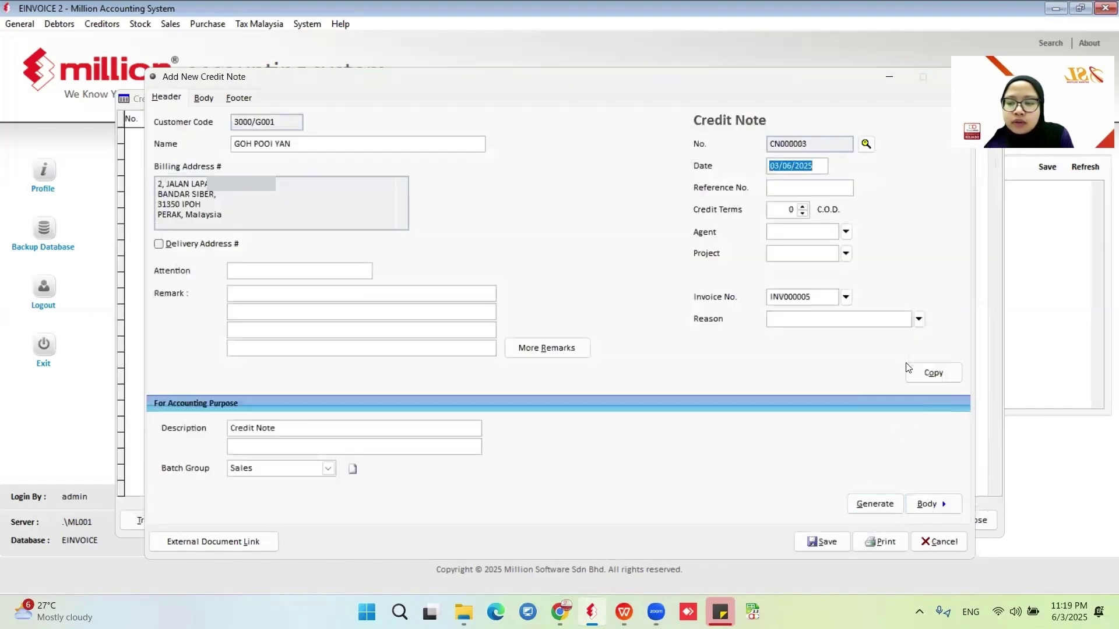
Set the credit reason to Discount Given and move to the item lines.
{"action": "left_click", "coordinate": [919, 319]}
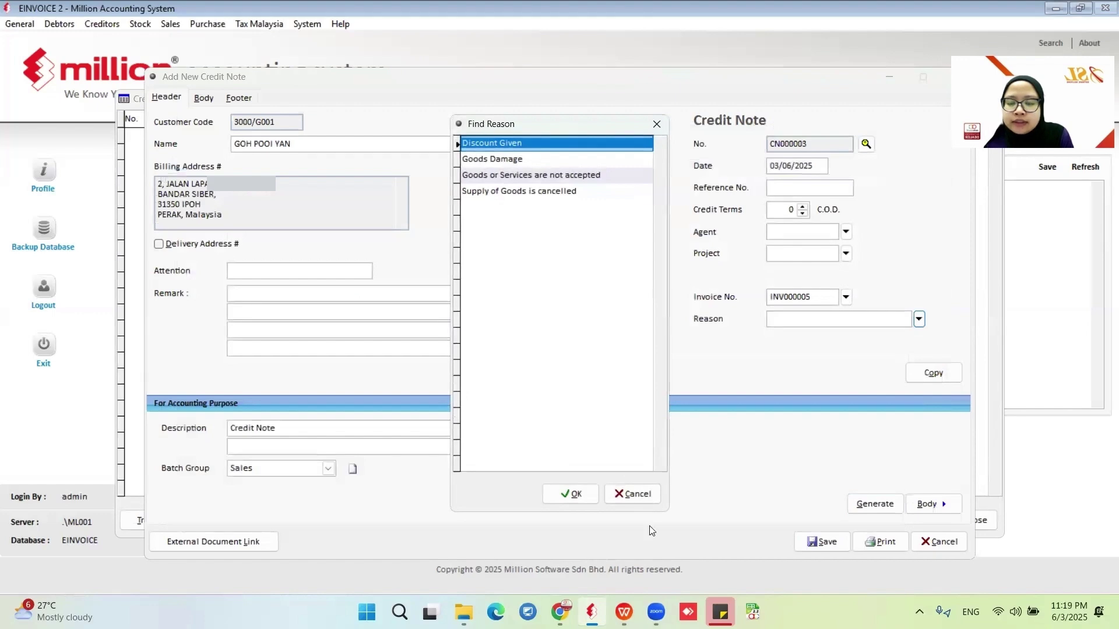
{"action": "left_click", "coordinate": [569, 493]}
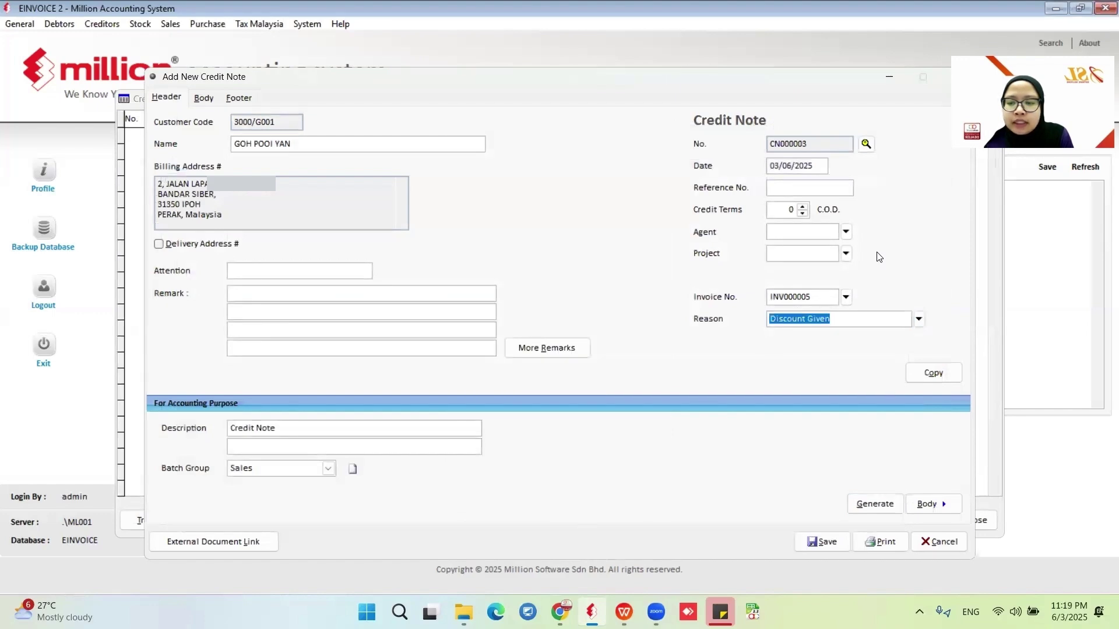
{"action": "left_click", "coordinate": [930, 502]}
Change the SAMSUNG 771 line's price to 1,000.00 and save the line.
{"action": "left_click", "coordinate": [926, 314]}
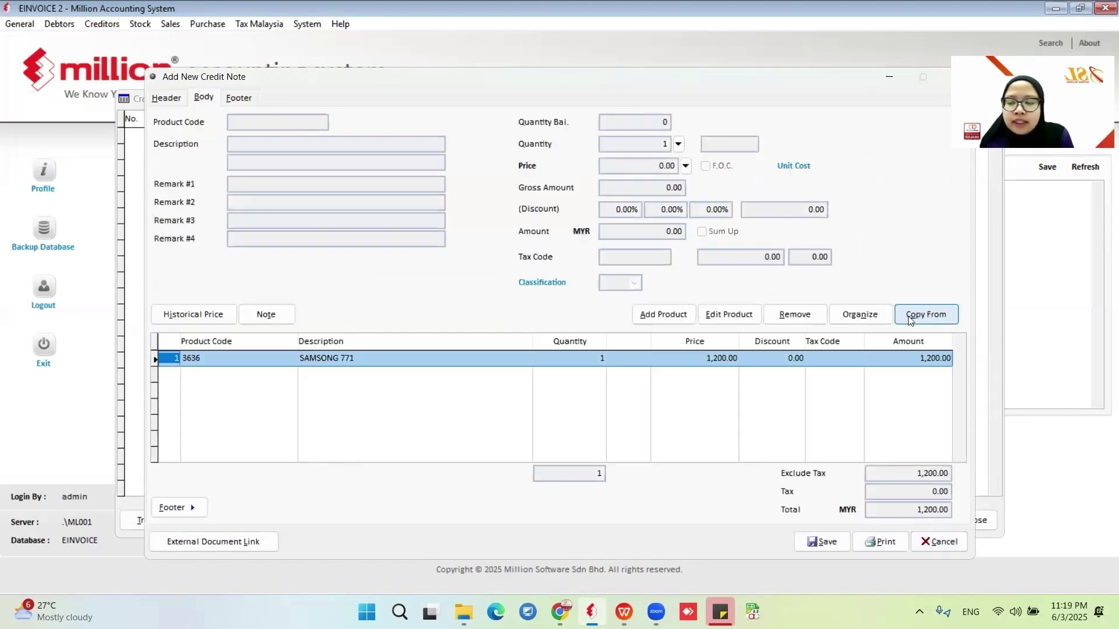
{"action": "left_click", "coordinate": [725, 315]}
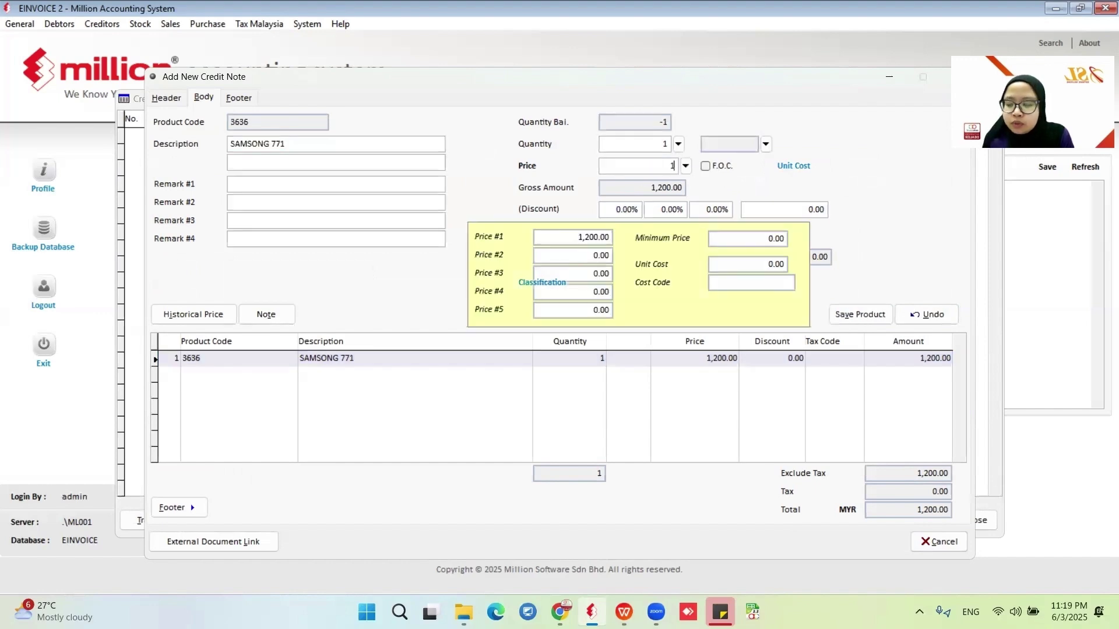
{"action": "type", "text": "10,00"}
{"action": "key", "text": "Return"}
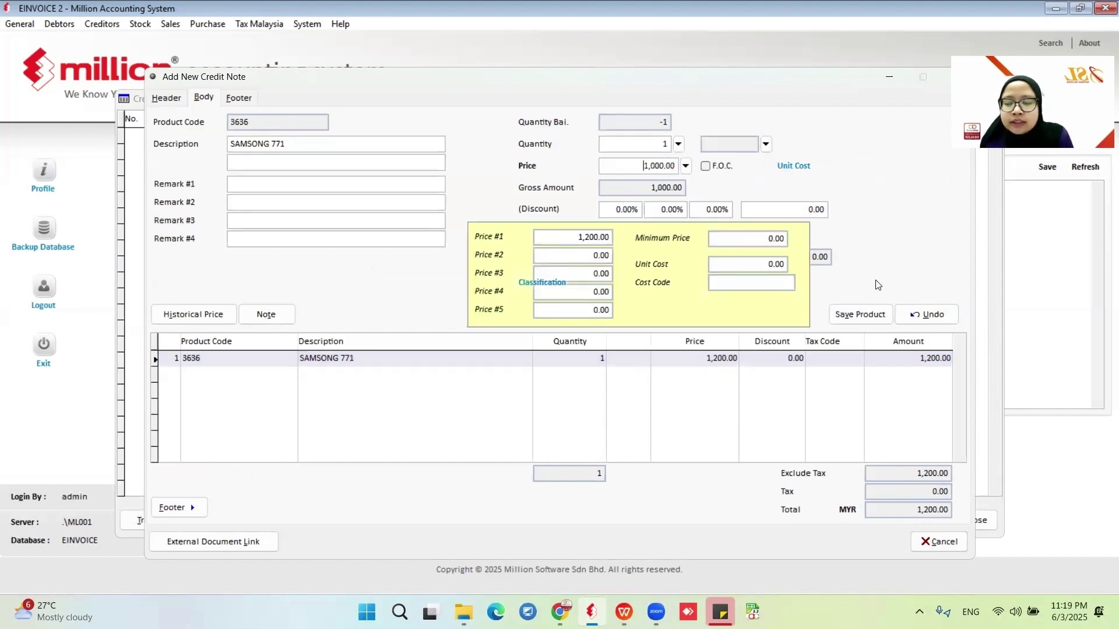
{"action": "left_click", "coordinate": [859, 314]}
{"action": "left_click", "coordinate": [592, 362]}
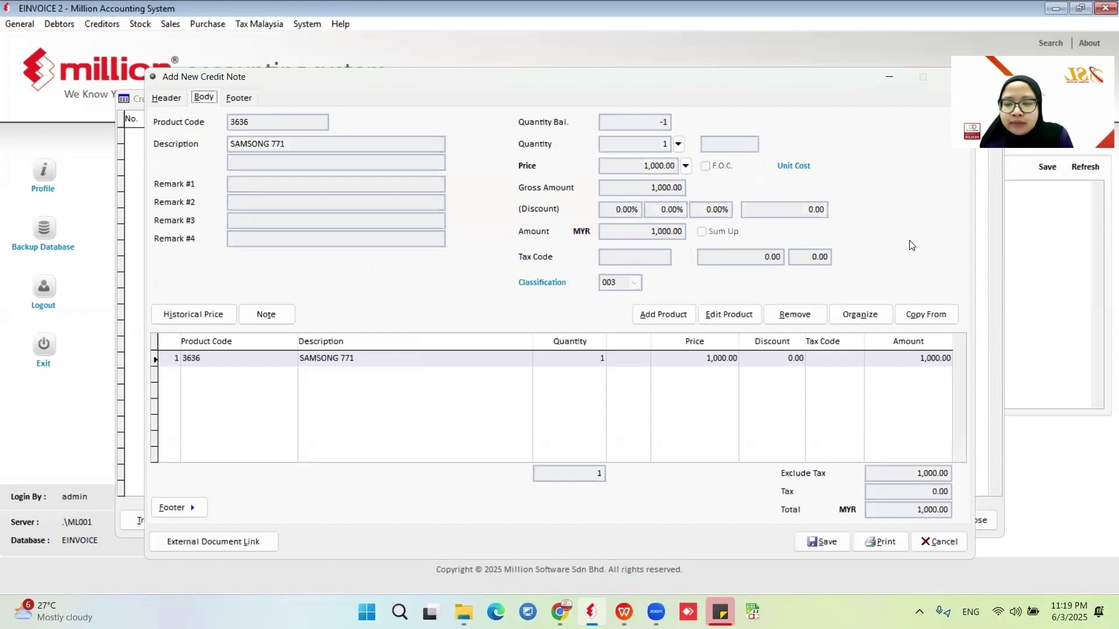
Save credit note CN000003 and close the new blank form that follows.
{"action": "left_click", "coordinate": [822, 541]}
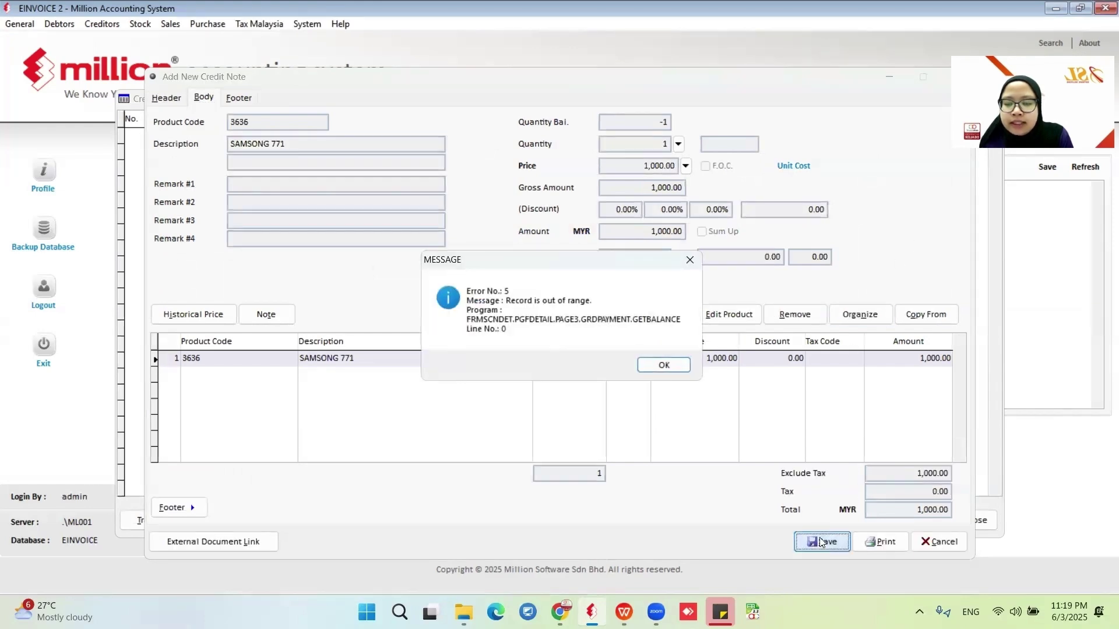
{"action": "left_click", "coordinate": [663, 365]}
{"action": "left_click", "coordinate": [930, 537]}
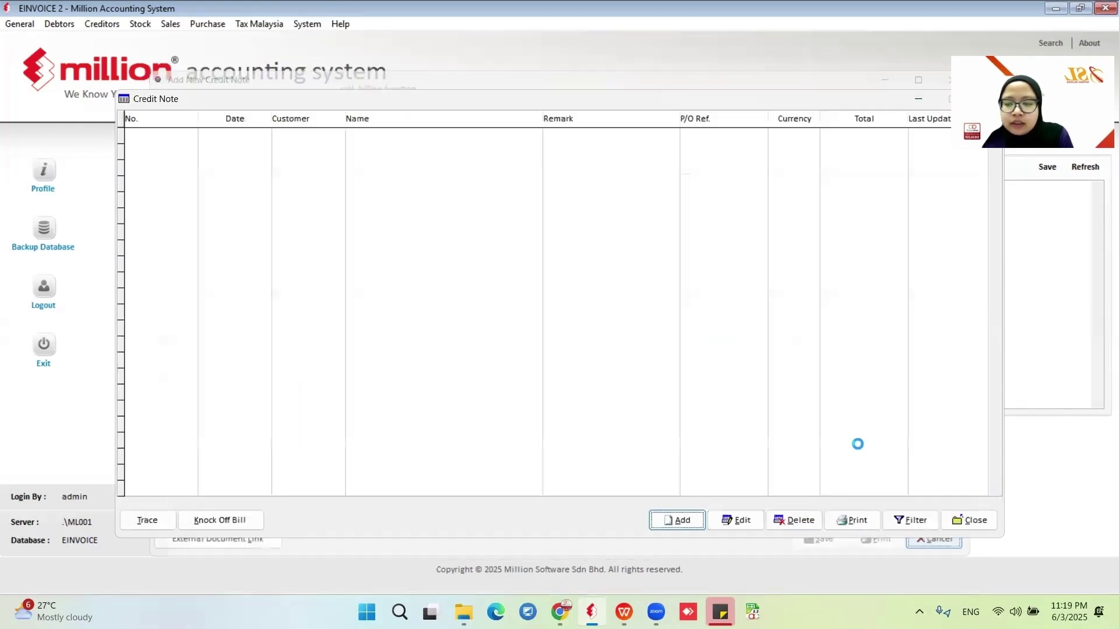
{"action": "left_click", "coordinate": [237, 522]}
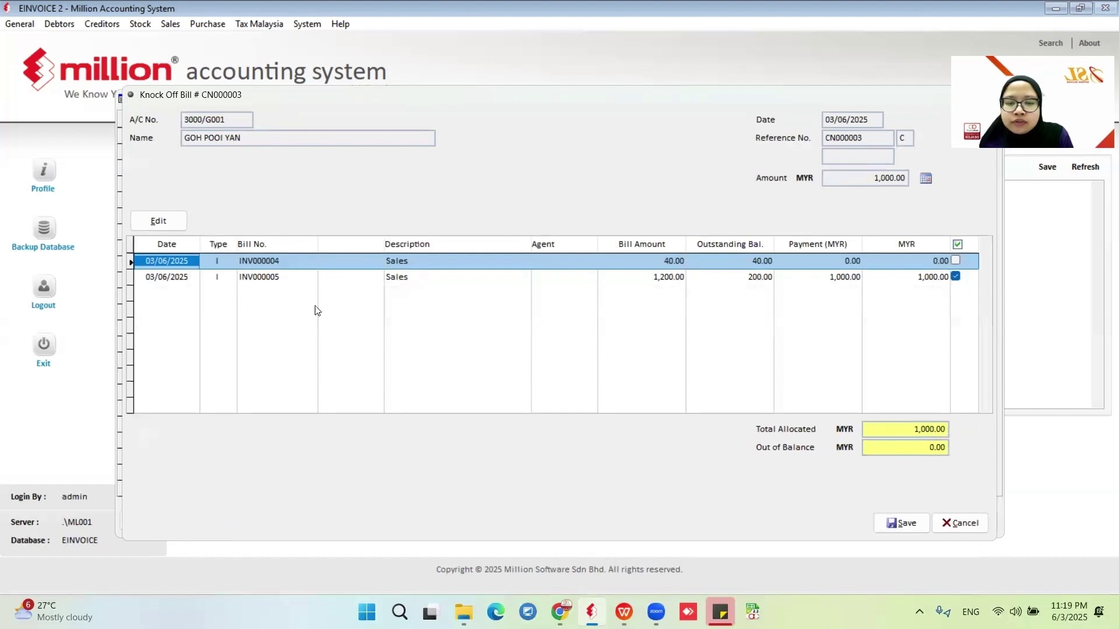
Allocate CN000003's 1,000.00 against INV000005 in the knock-off.
{"action": "left_click", "coordinate": [744, 280]}
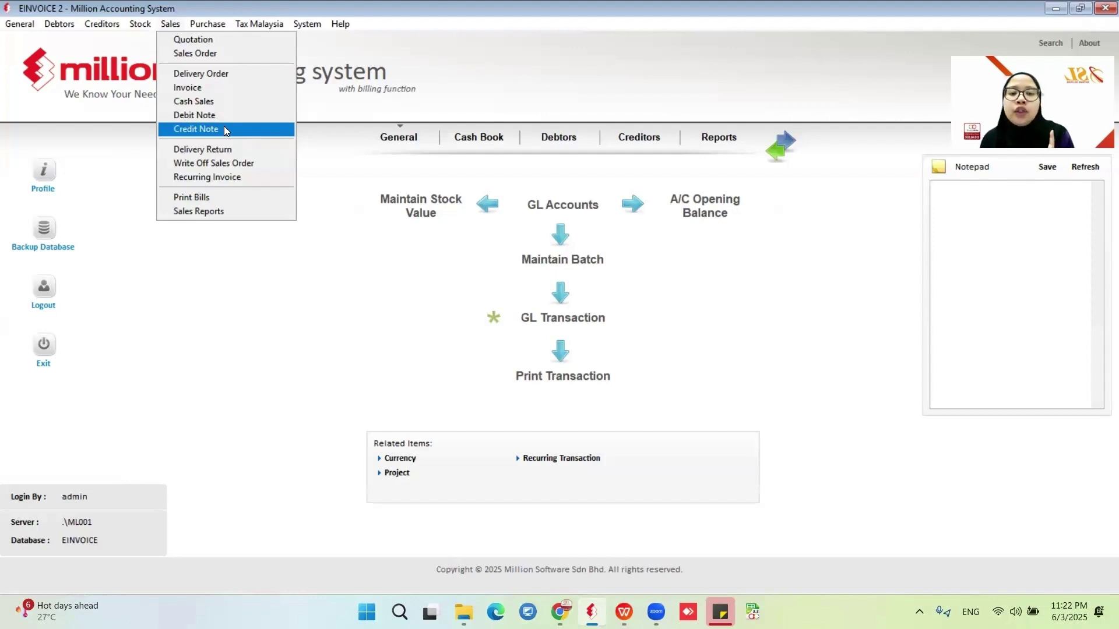
Check the credit note and invoice lists, then start a new credit note.
{"action": "left_click", "coordinate": [224, 129]}
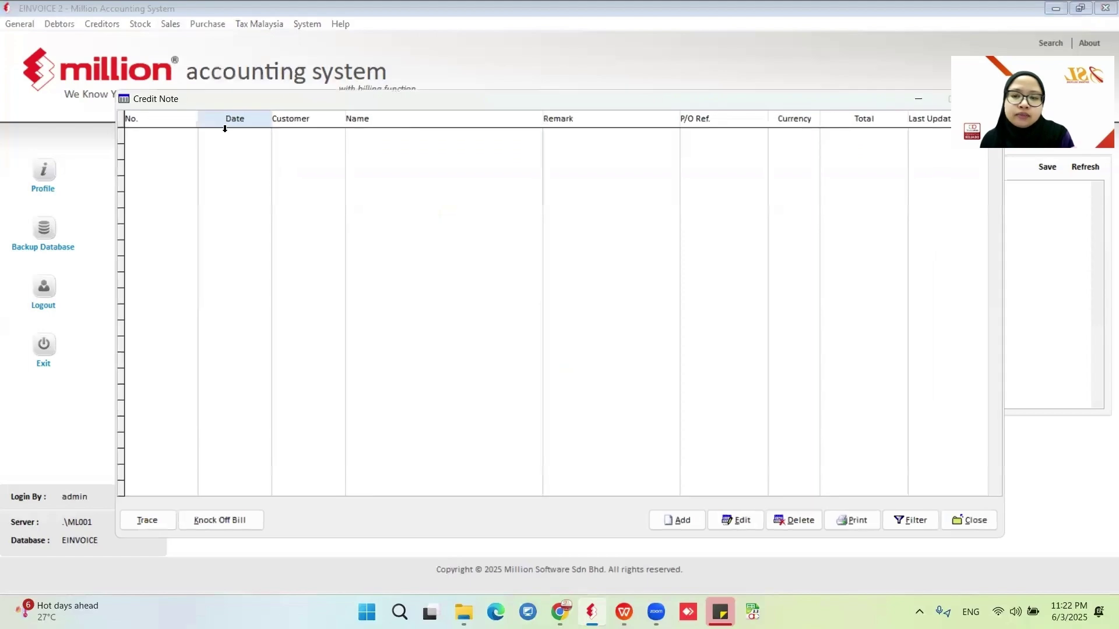
{"action": "left_click", "coordinate": [873, 101]}
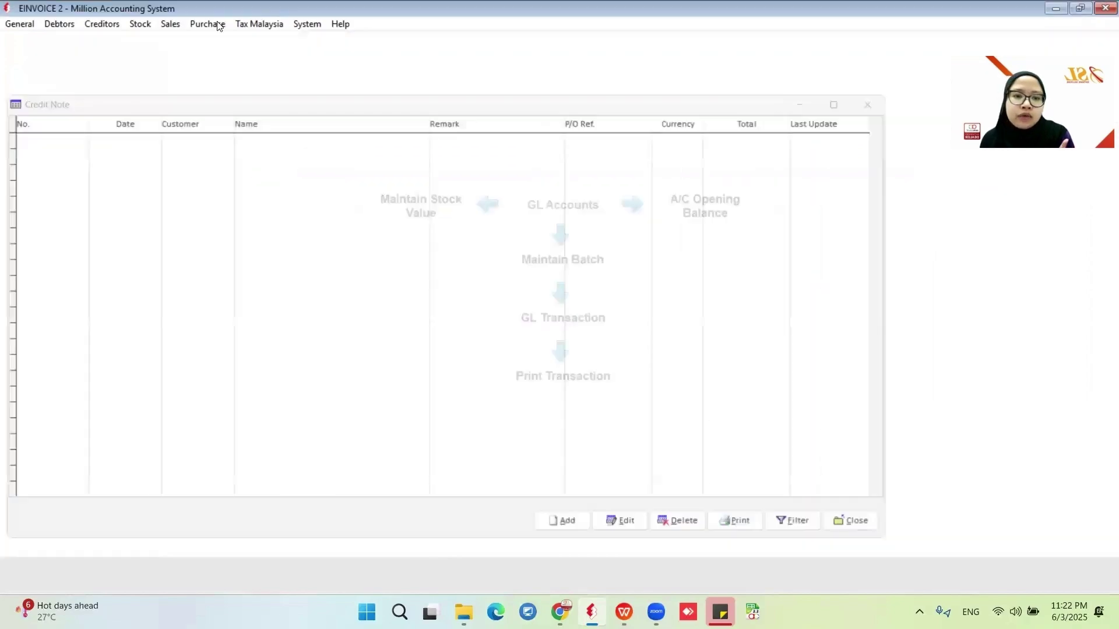
{"action": "left_click", "coordinate": [170, 23]}
{"action": "left_click", "coordinate": [177, 85]}
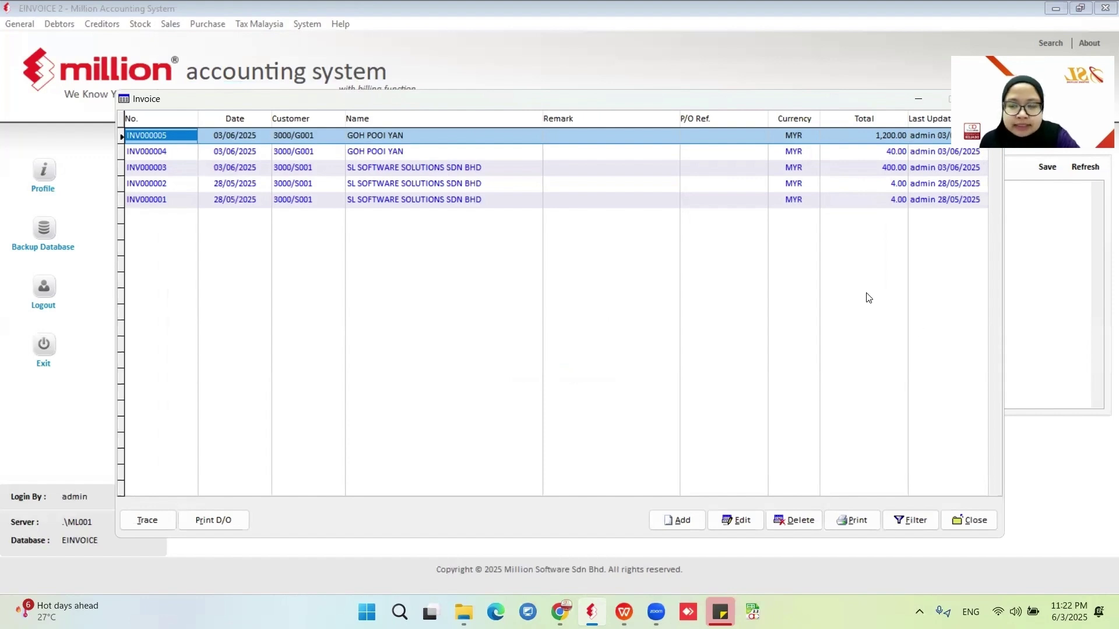
{"action": "left_click", "coordinate": [980, 519]}
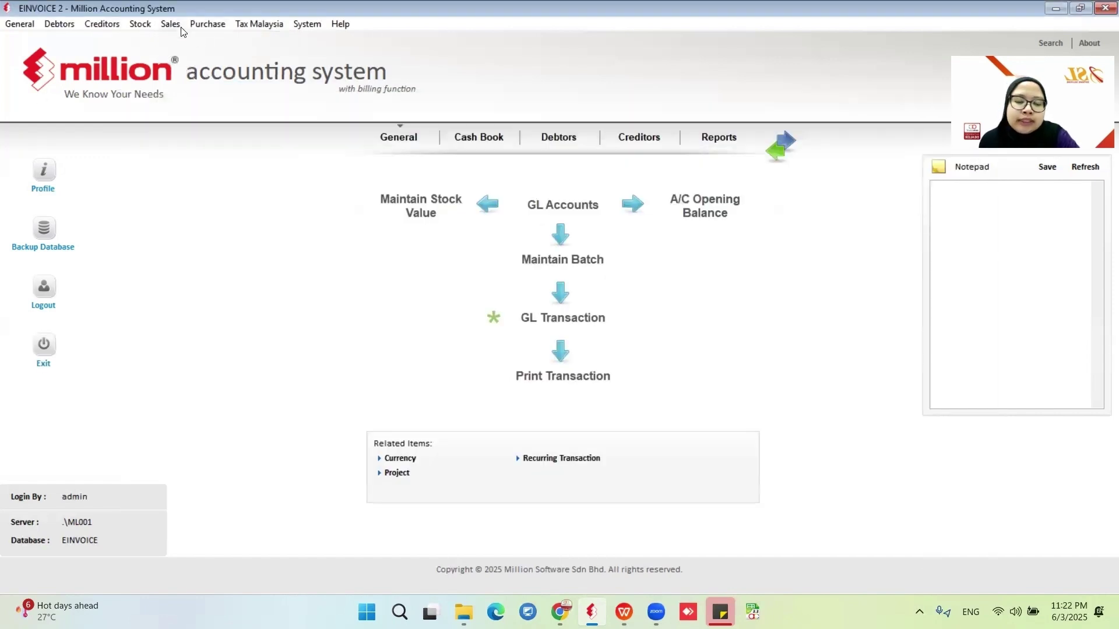
{"action": "left_click", "coordinate": [171, 24]}
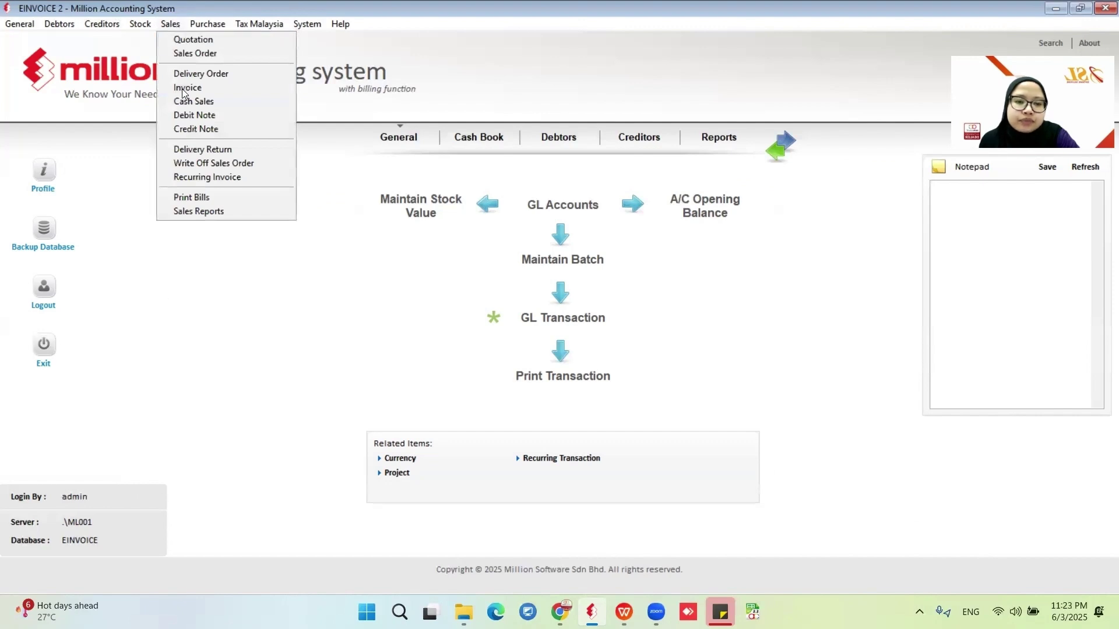
{"action": "left_click", "coordinate": [193, 130]}
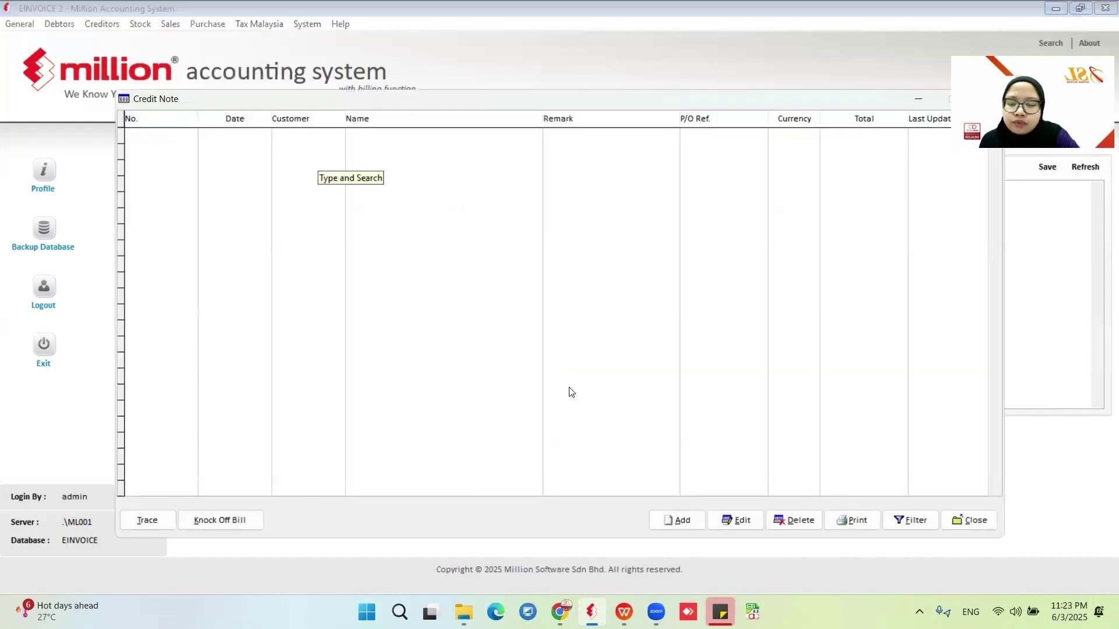
{"action": "left_click", "coordinate": [686, 520]}
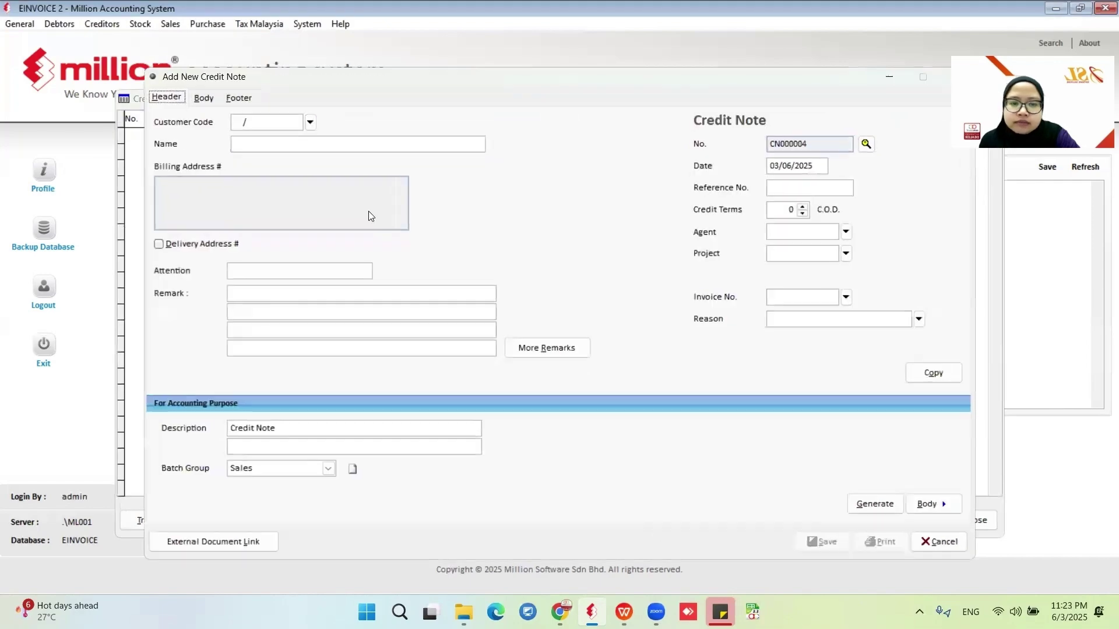
Choose the INV000005 customer as the credit note's debtor.
{"action": "left_click", "coordinate": [311, 121]}
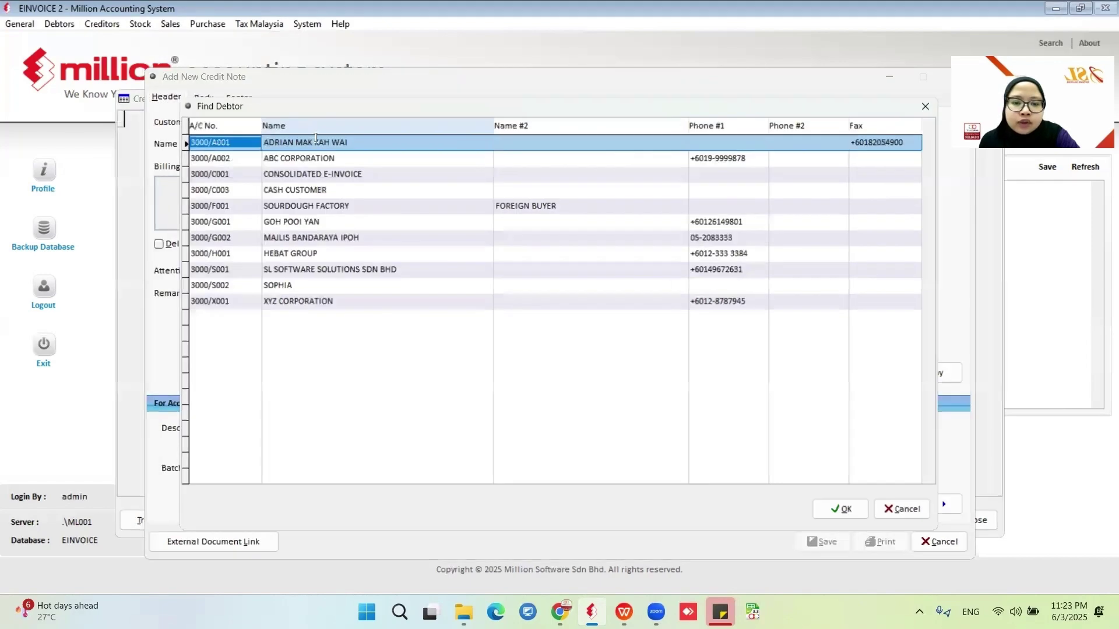
{"action": "left_click", "coordinate": [316, 224]}
{"action": "left_click", "coordinate": [840, 509]}
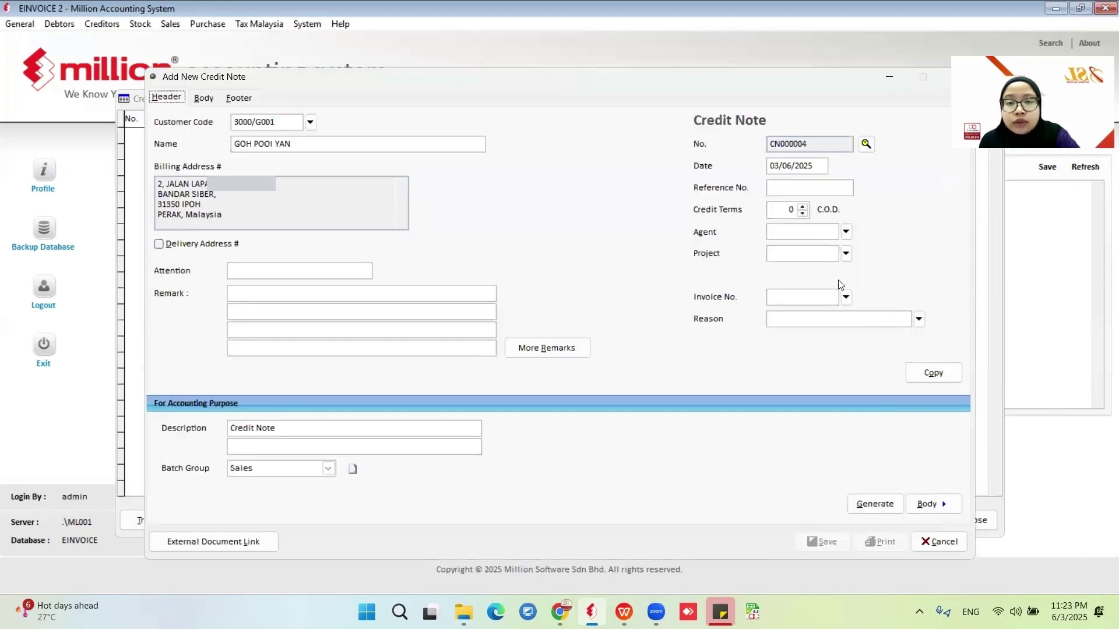
{"action": "left_click", "coordinate": [842, 298]}
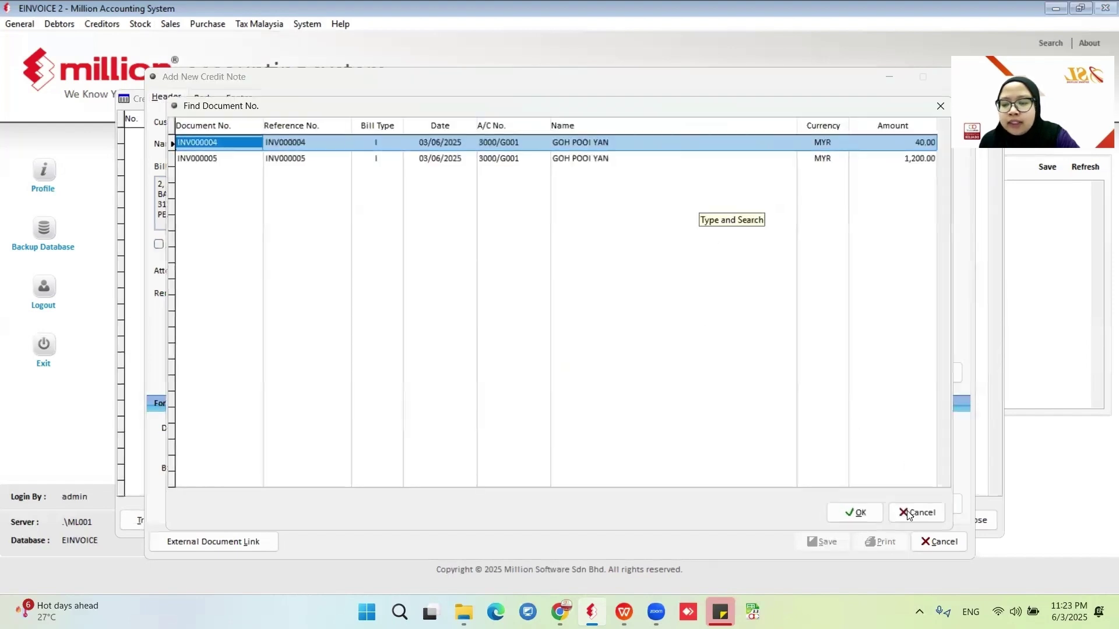
{"action": "left_click", "coordinate": [909, 513]}
Generate the credit note's lines from invoice INV000005.
{"action": "left_click", "coordinate": [880, 504]}
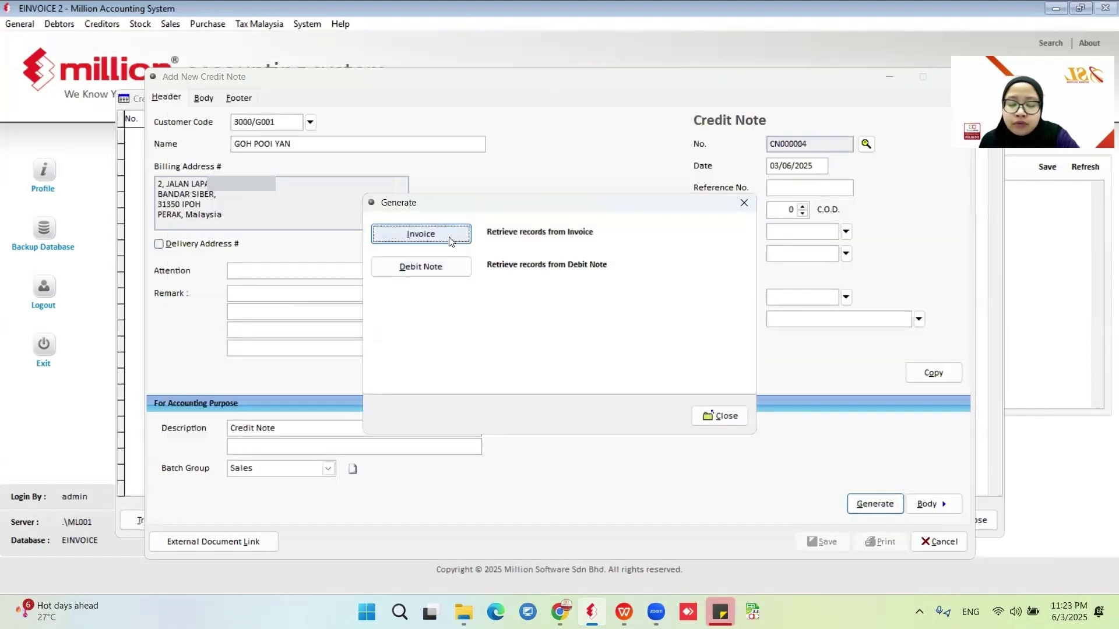
{"action": "left_click", "coordinate": [432, 242]}
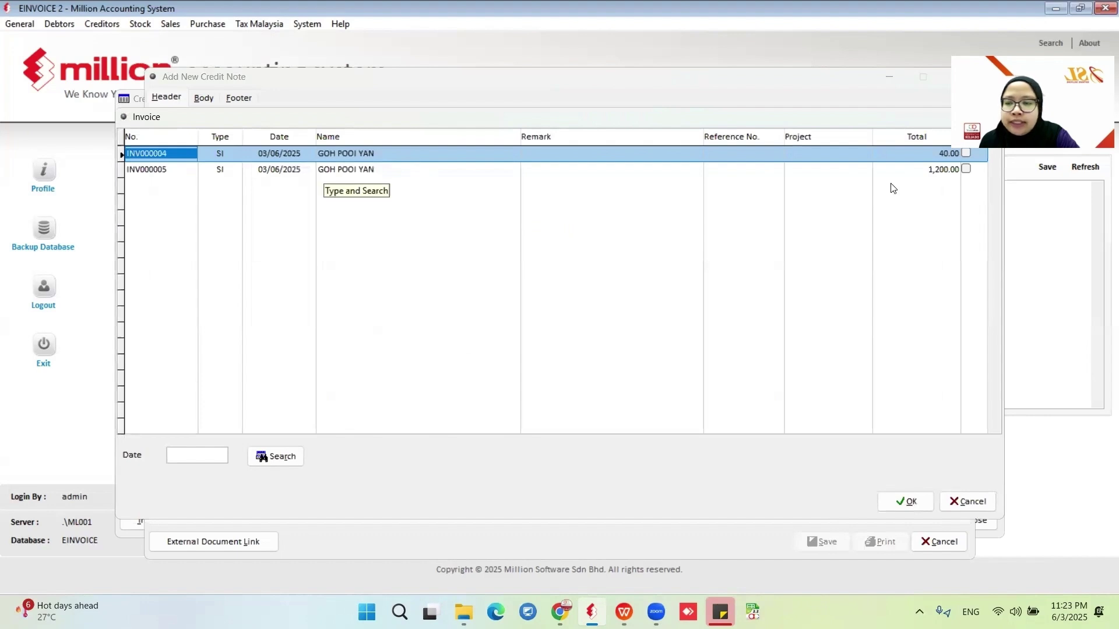
{"action": "left_click", "coordinate": [344, 168]}
{"action": "left_click", "coordinate": [966, 169]}
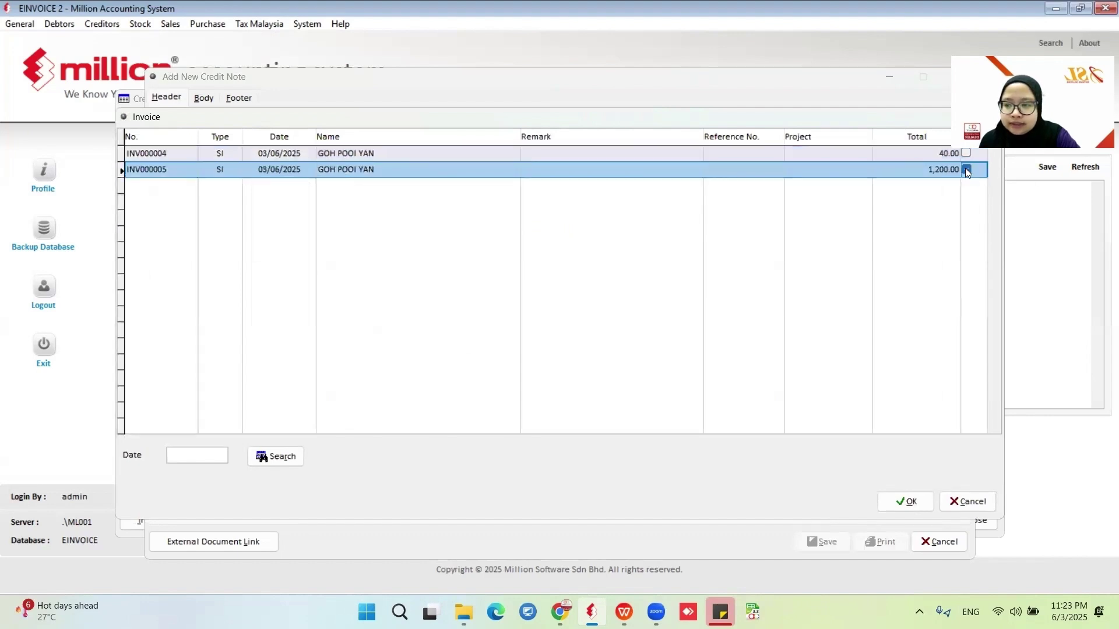
{"action": "left_click", "coordinate": [906, 501]}
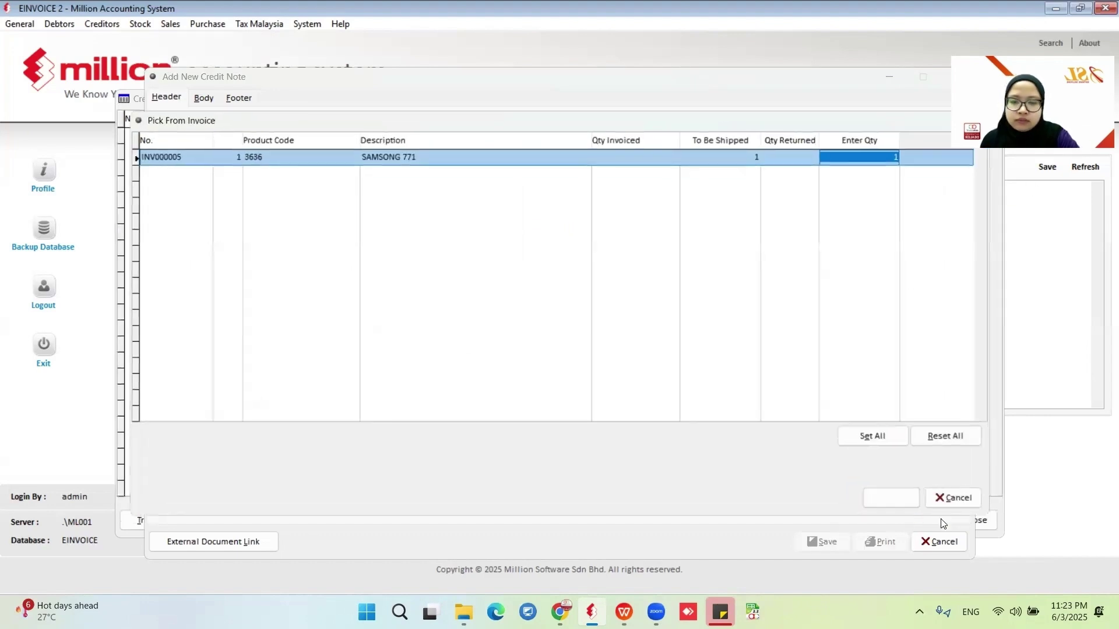
{"action": "left_click", "coordinate": [903, 499]}
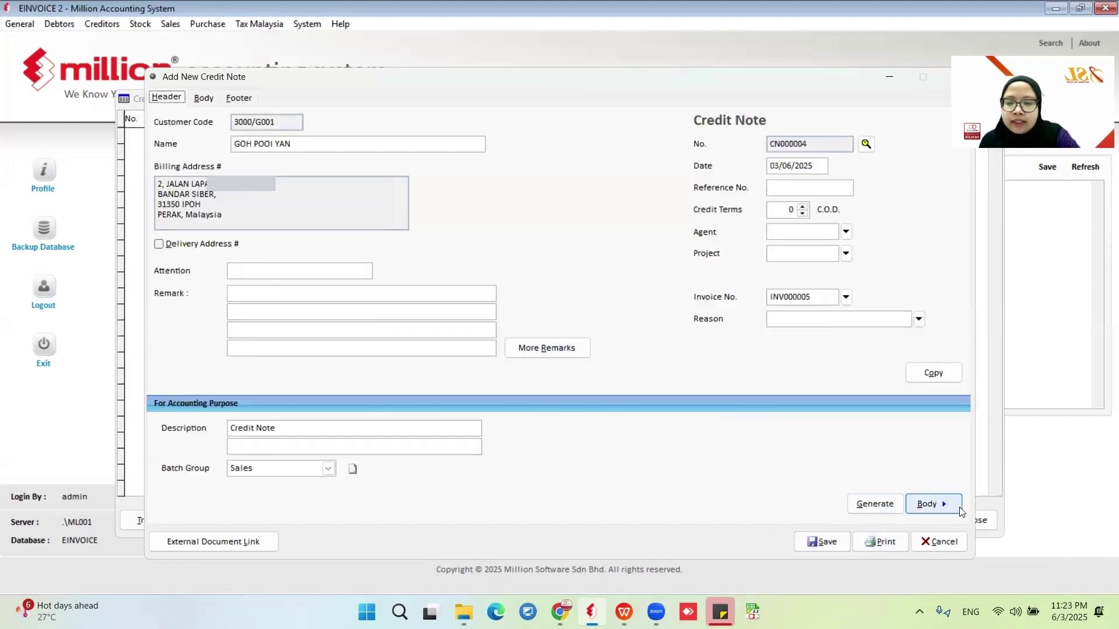
{"action": "left_click", "coordinate": [932, 503]}
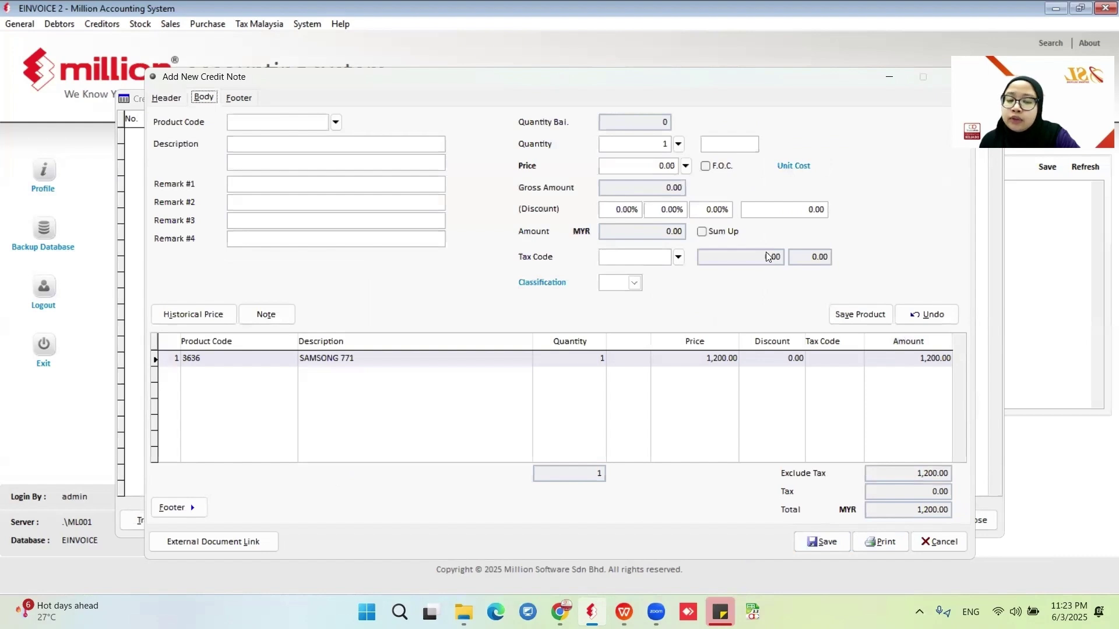
Set the reason to 'Supply of Goods is cancelled' and save credit note CN000004.
{"action": "left_click", "coordinate": [170, 98]}
{"action": "left_click", "coordinate": [918, 320]}
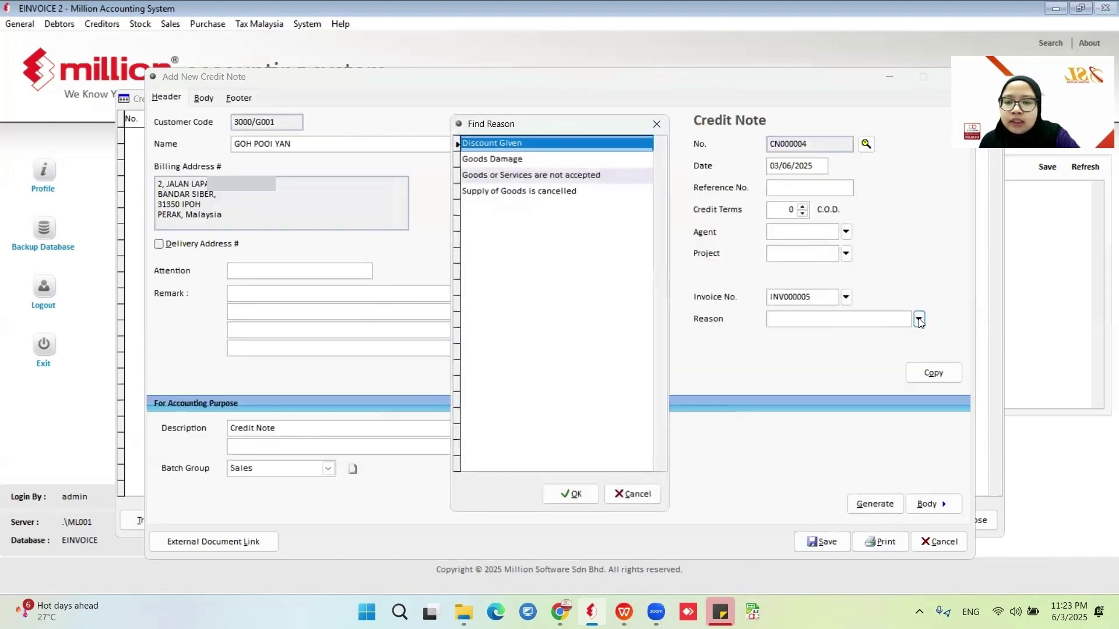
{"action": "left_click", "coordinate": [503, 193]}
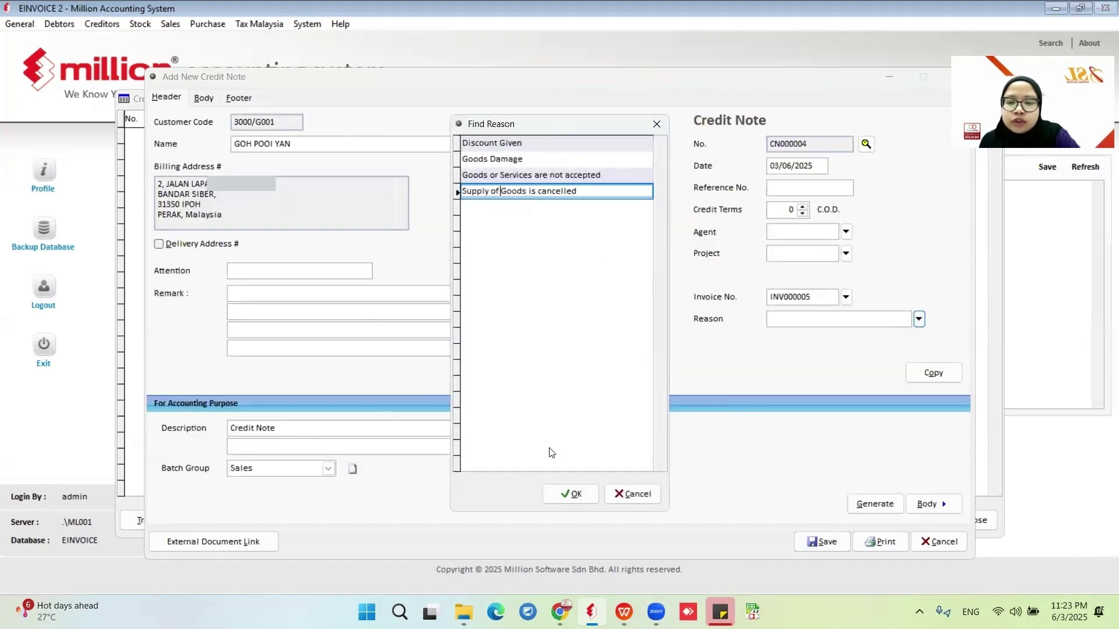
{"action": "left_click", "coordinate": [573, 494]}
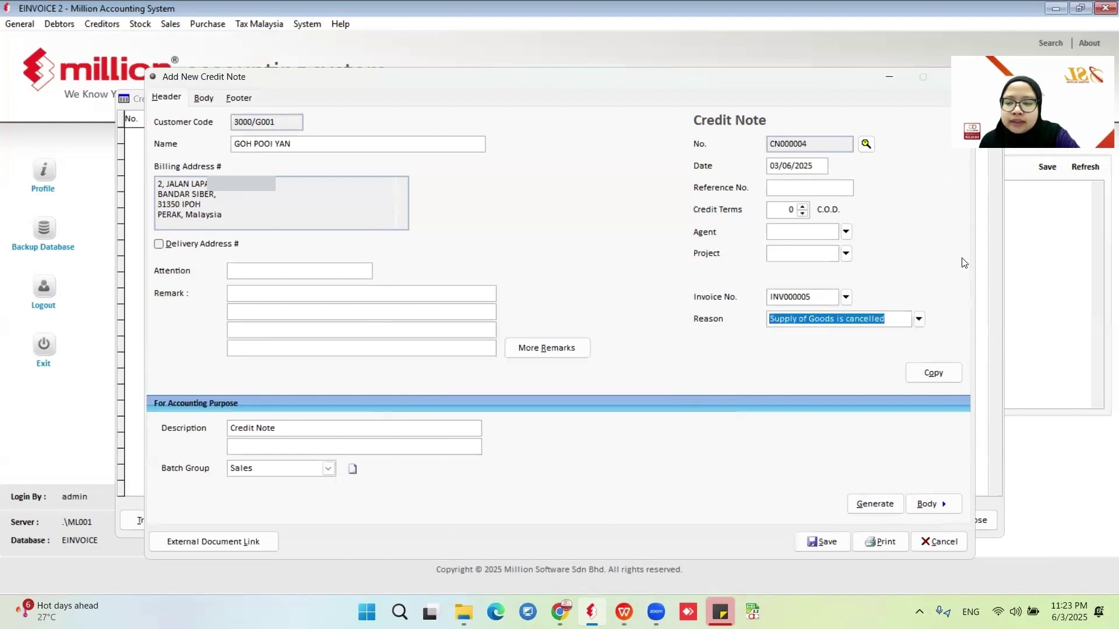
{"action": "left_click", "coordinate": [829, 541]}
{"action": "left_click", "coordinate": [669, 366]}
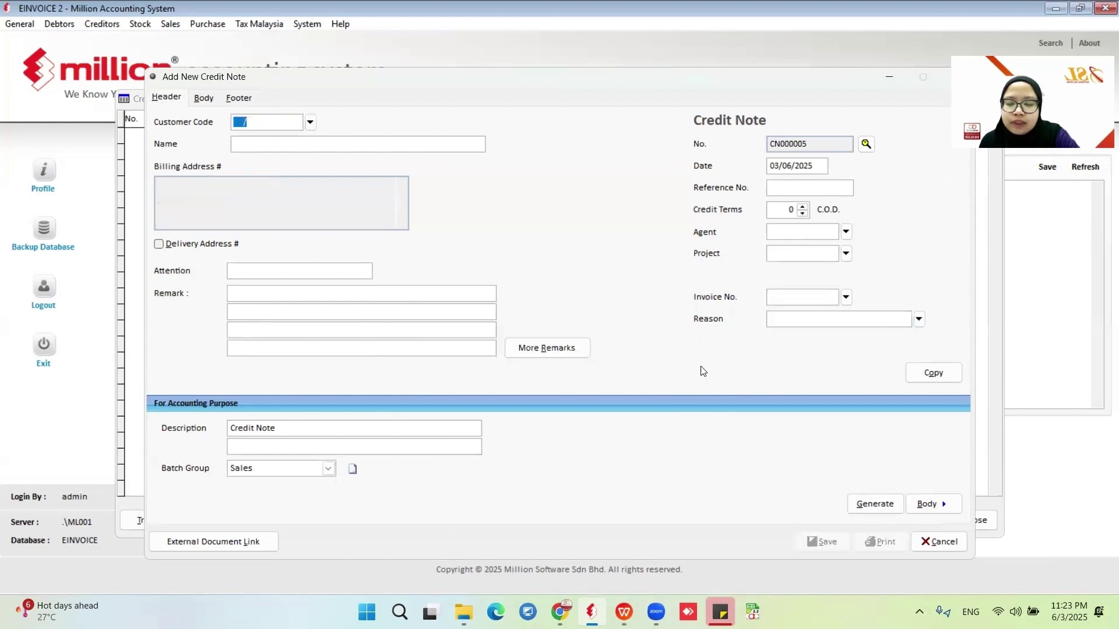
{"action": "left_click", "coordinate": [945, 542]}
Review CN000004's 1,200.00 knock-off against INV000005, then close the credit note list.
{"action": "left_click", "coordinate": [233, 522]}
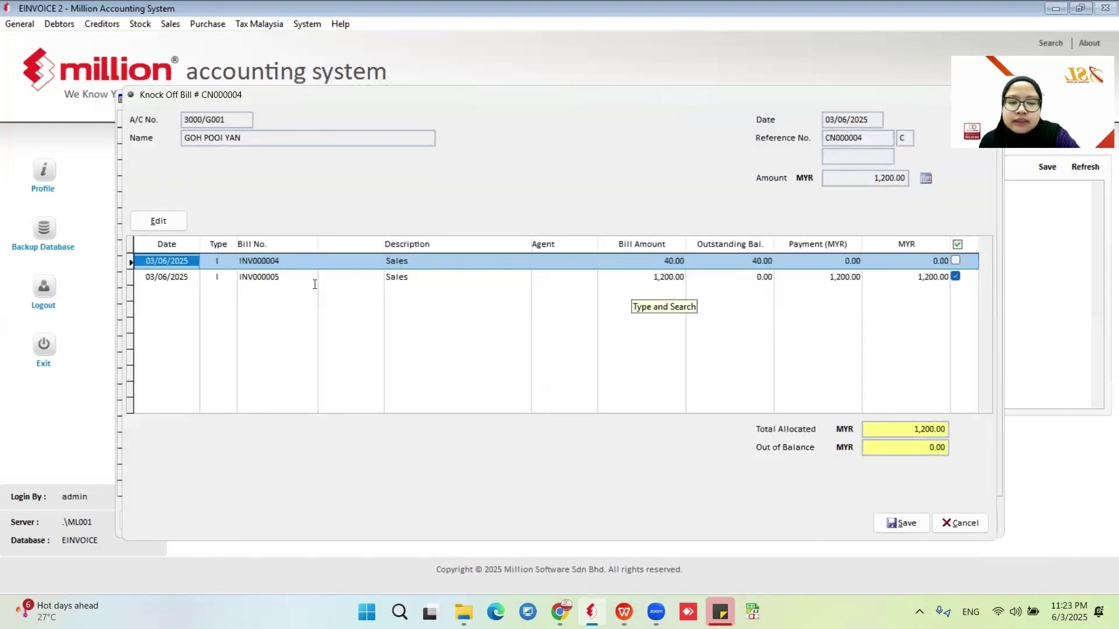
{"action": "left_click", "coordinate": [739, 278]}
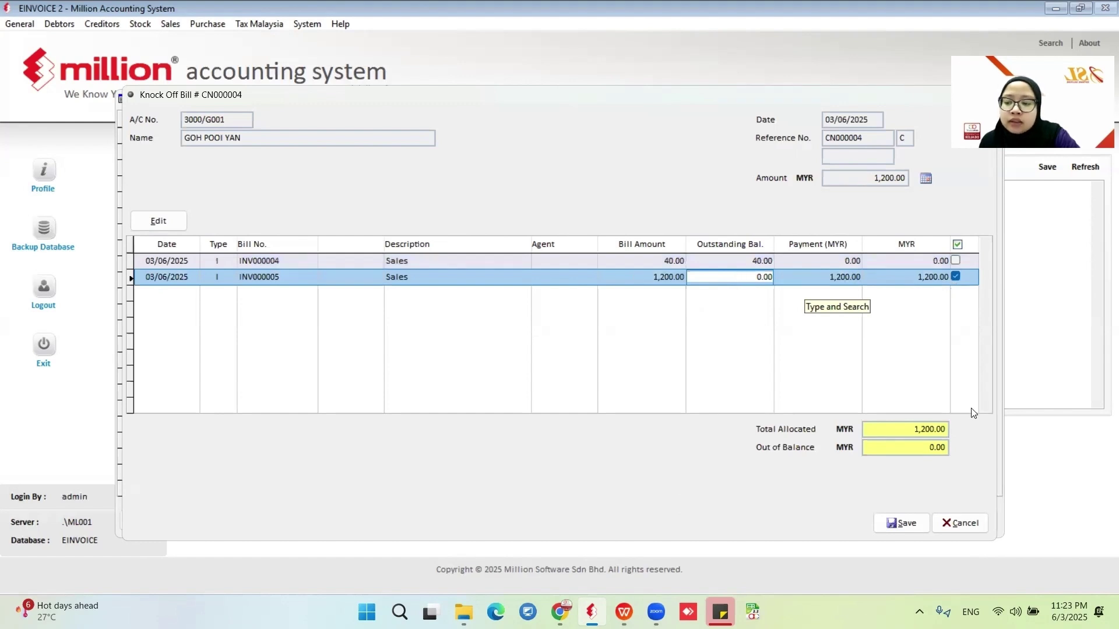
{"action": "left_click", "coordinate": [970, 519]}
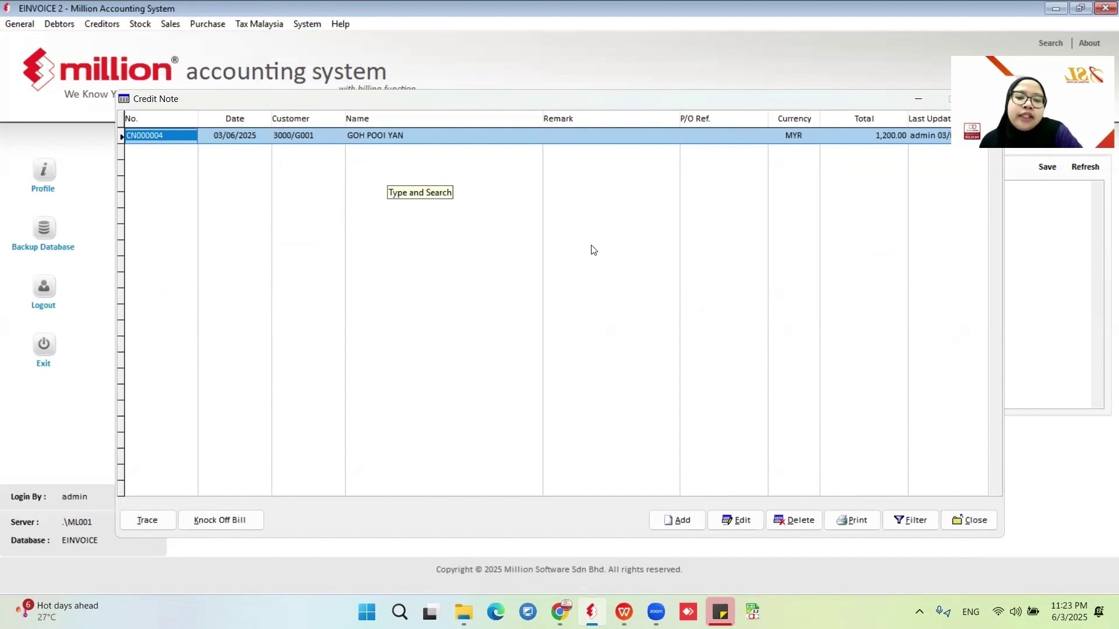
{"action": "left_click", "coordinate": [968, 520]}
Send credit note CN000004 as an e-invoice from the e-Invoice - Documents report.
{"action": "left_click", "coordinate": [171, 26]}
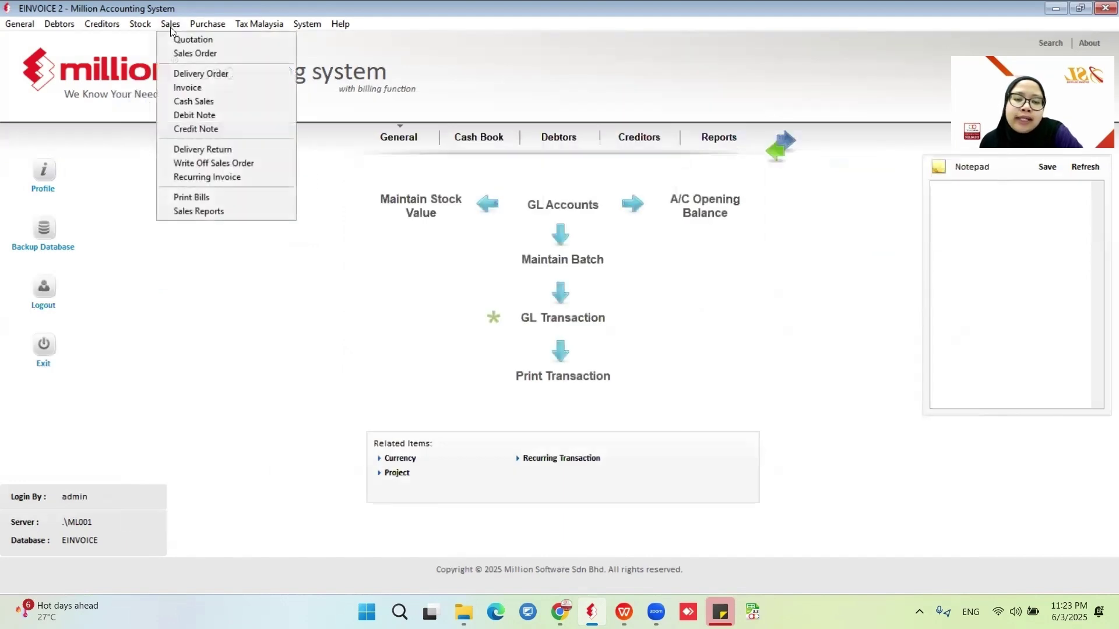
{"action": "left_click", "coordinate": [203, 211]}
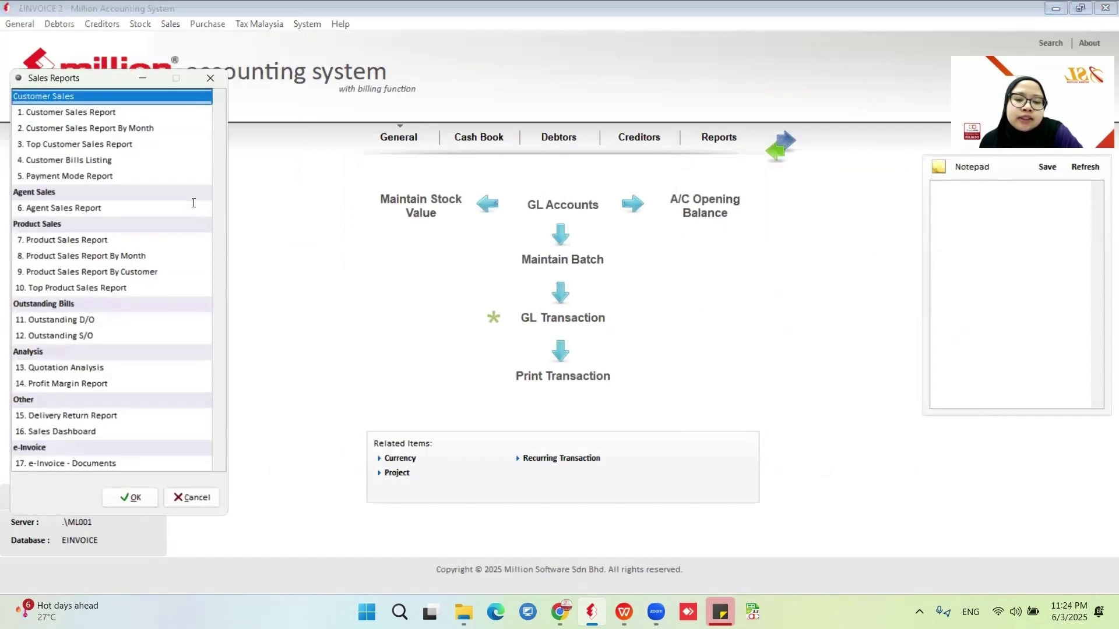
{"action": "left_click", "coordinate": [76, 448]}
{"action": "left_click", "coordinate": [132, 500]}
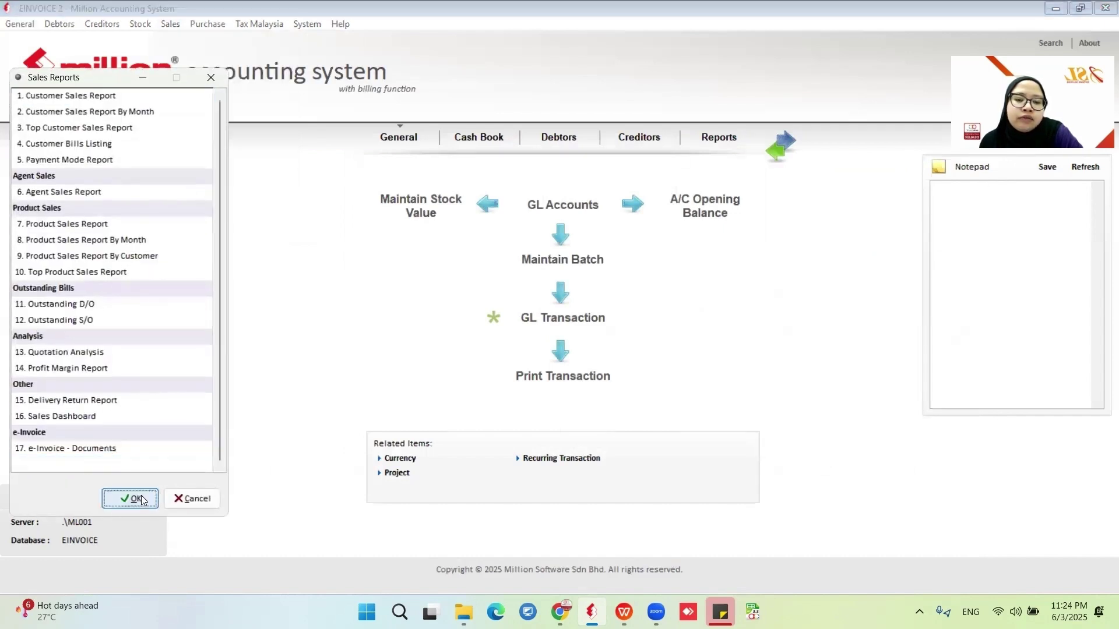
{"action": "left_click", "coordinate": [285, 110]}
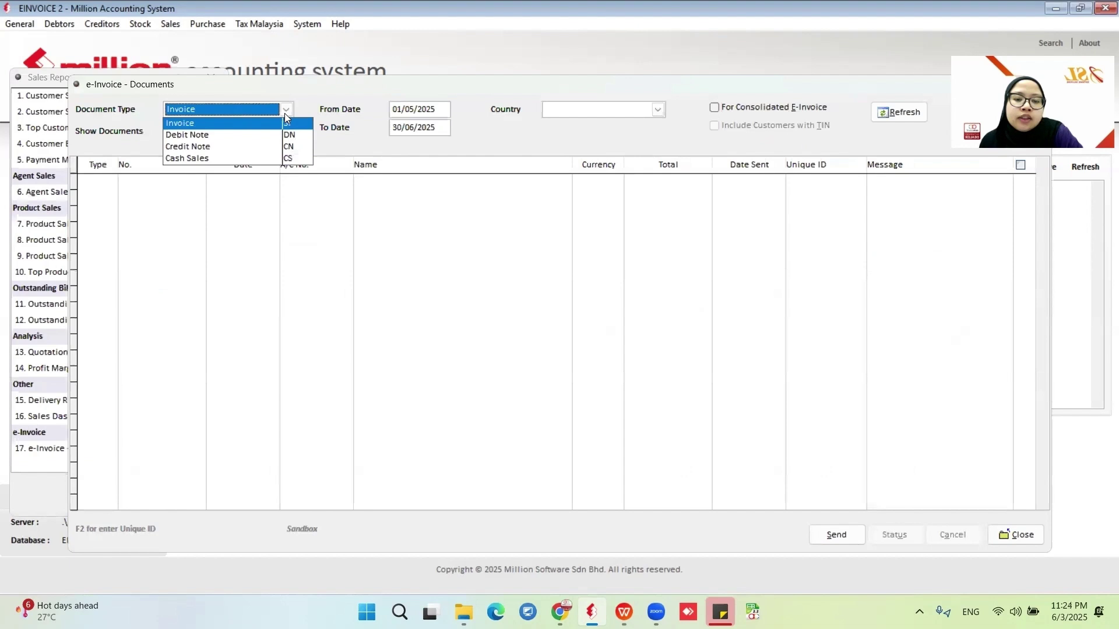
{"action": "left_click", "coordinate": [218, 146]}
{"action": "left_click", "coordinate": [899, 112]}
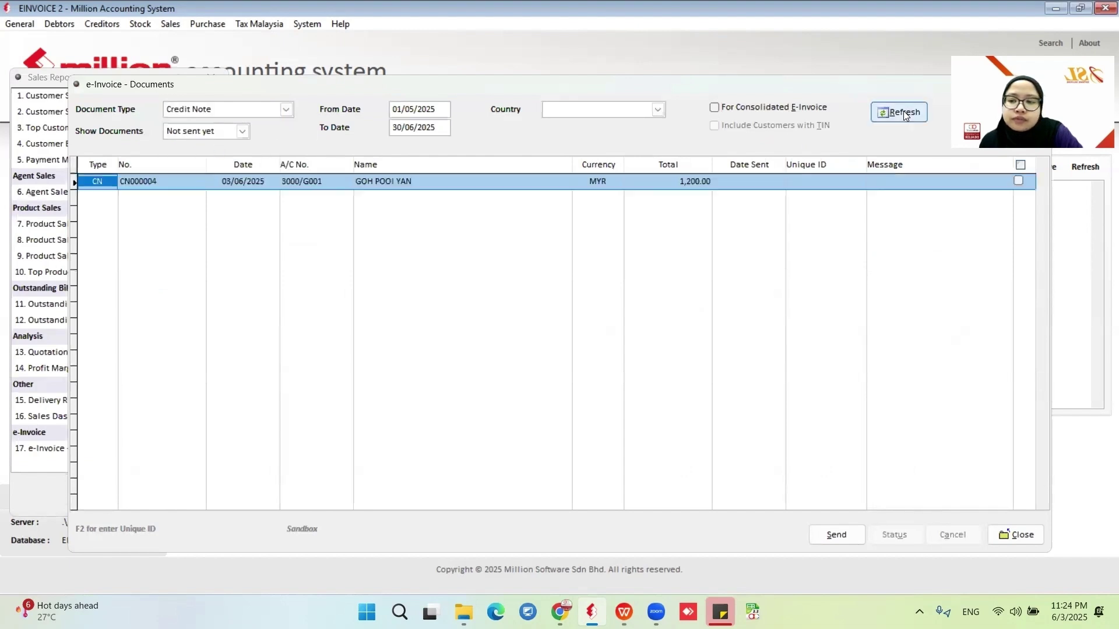
{"action": "left_click", "coordinate": [1018, 181]}
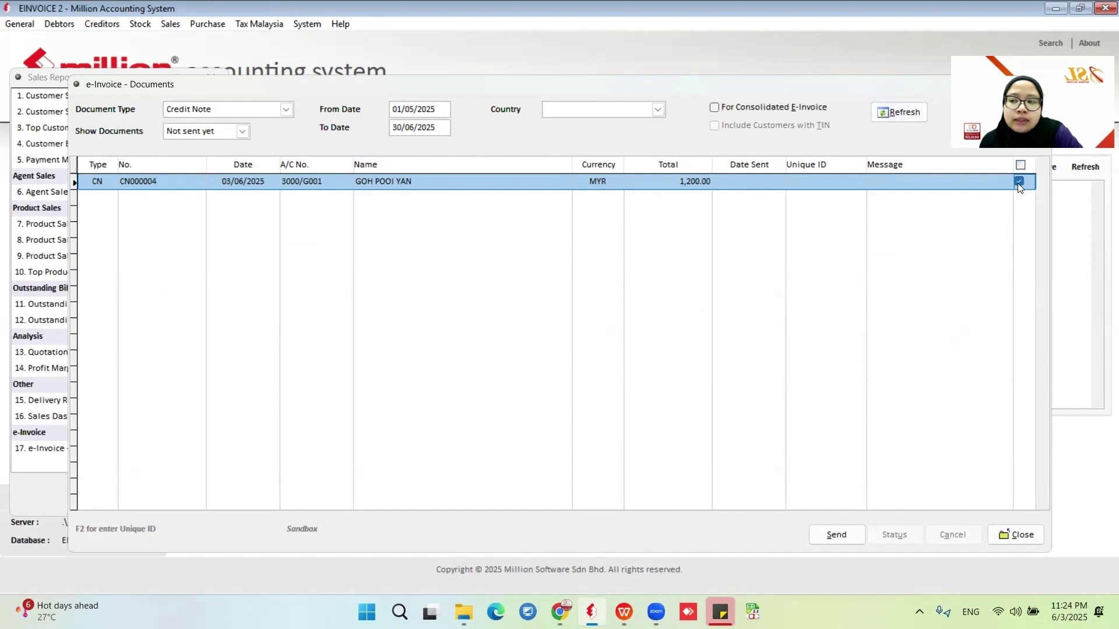
{"action": "left_click", "coordinate": [839, 533]}
{"action": "left_click", "coordinate": [554, 351]}
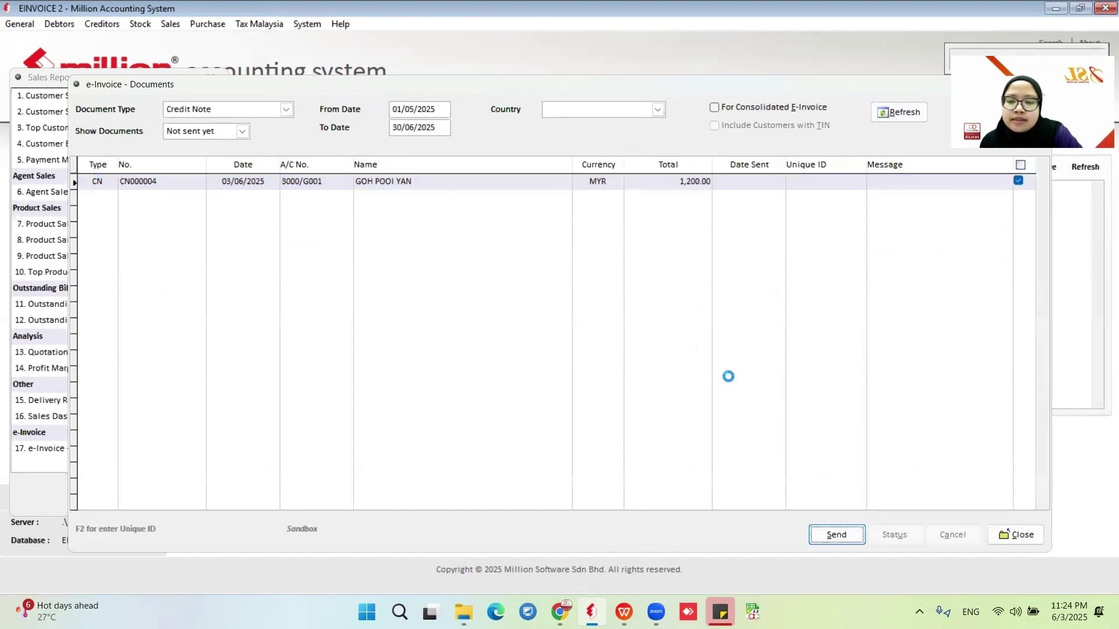
{"action": "left_click", "coordinate": [582, 356]}
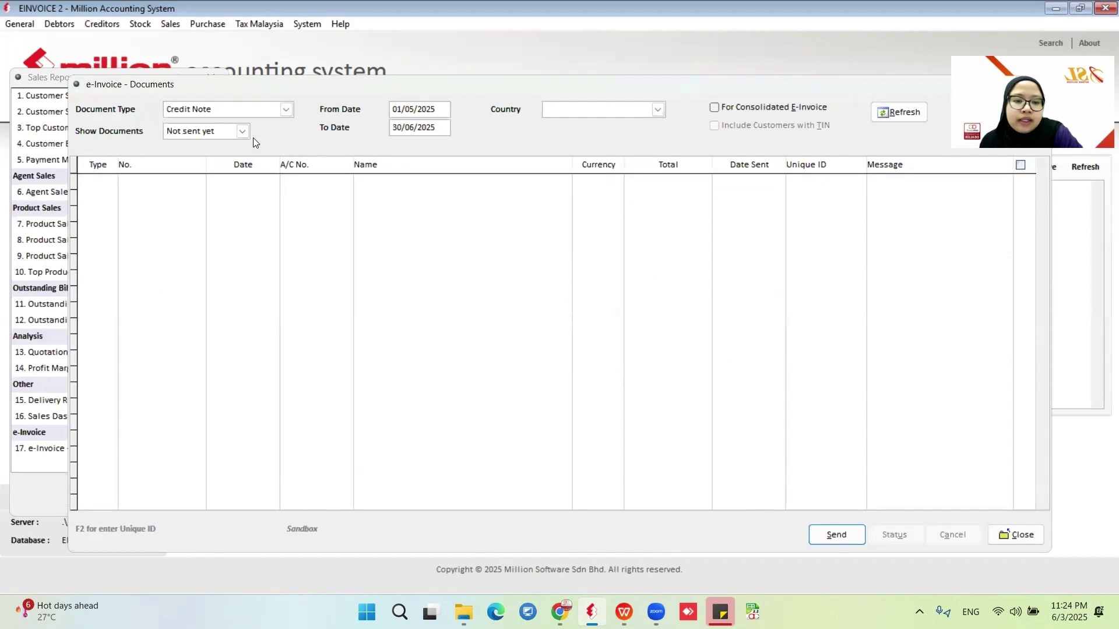
Check the sent CN000004's status shows Valid, then close the documents view.
{"action": "left_click", "coordinate": [242, 131]}
{"action": "left_click", "coordinate": [221, 151]}
{"action": "left_click", "coordinate": [898, 112]}
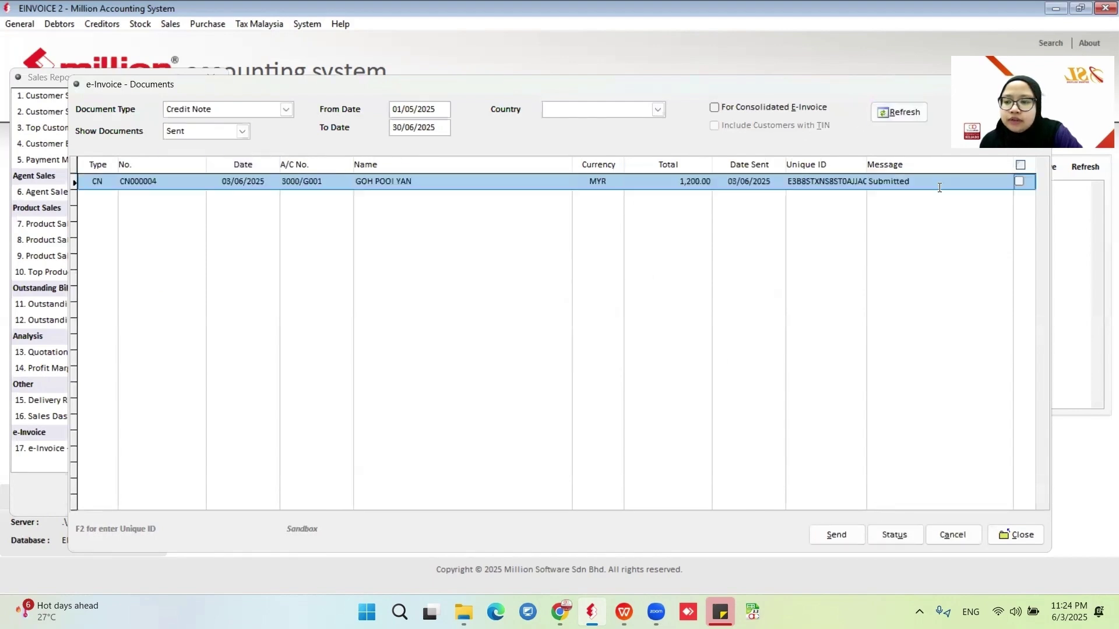
{"action": "left_click", "coordinate": [1018, 181]}
{"action": "left_click", "coordinate": [894, 534]}
{"action": "left_click", "coordinate": [576, 354]}
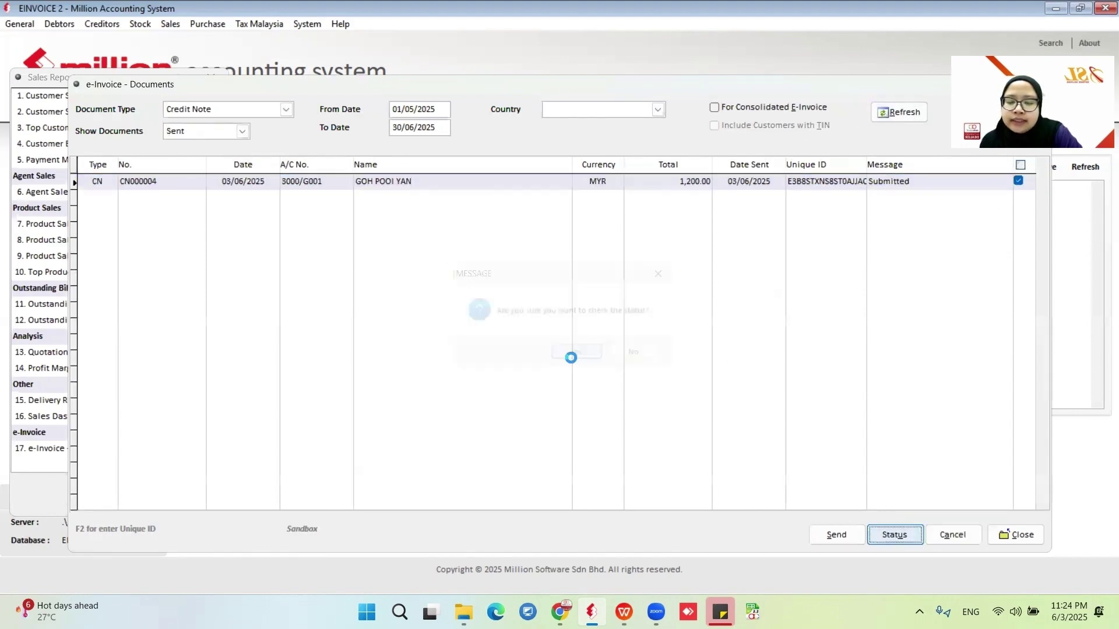
{"action": "left_click", "coordinate": [582, 354]}
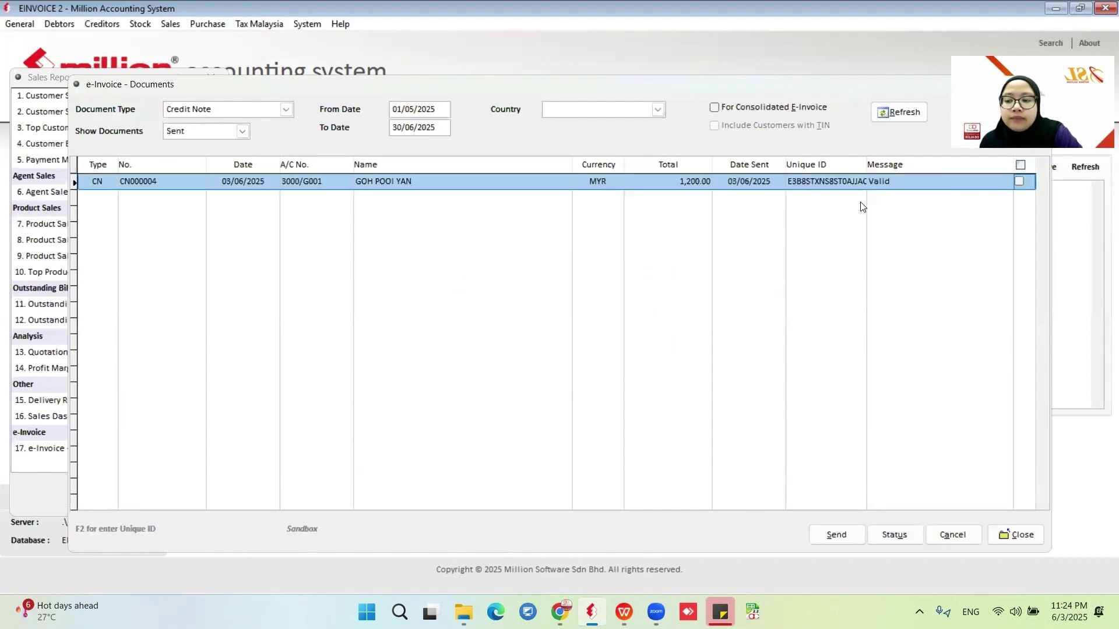
{"action": "left_click", "coordinate": [1014, 534]}
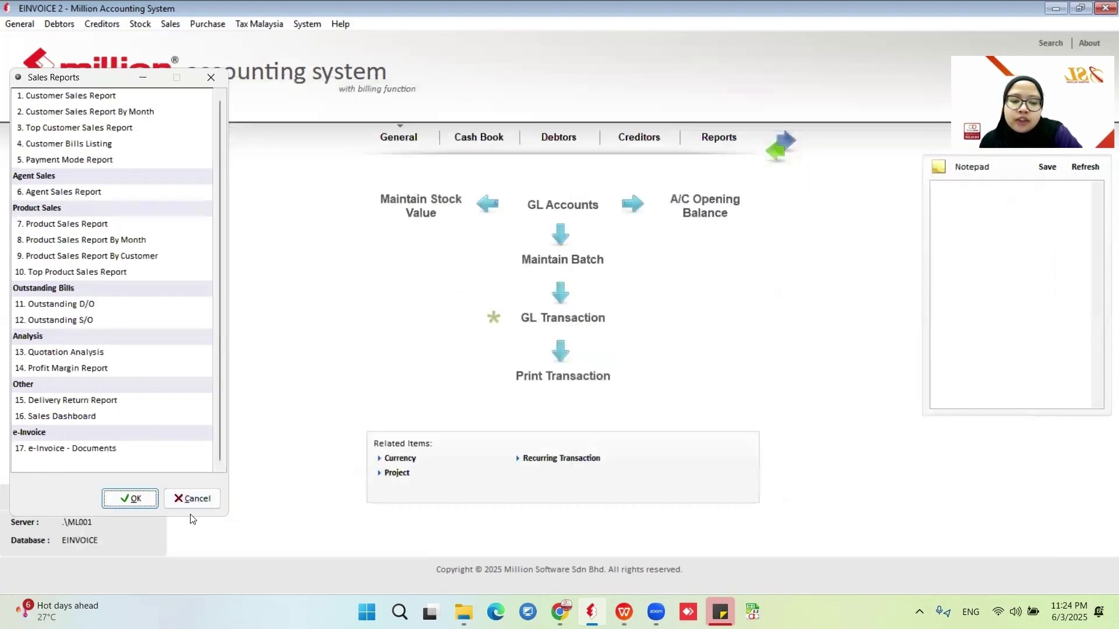
Try previewing CN000004 in Credit Note with GST (e-Invoice) format, dismissing the printer-driver error.
{"action": "left_click", "coordinate": [189, 497]}
{"action": "left_click", "coordinate": [170, 23]}
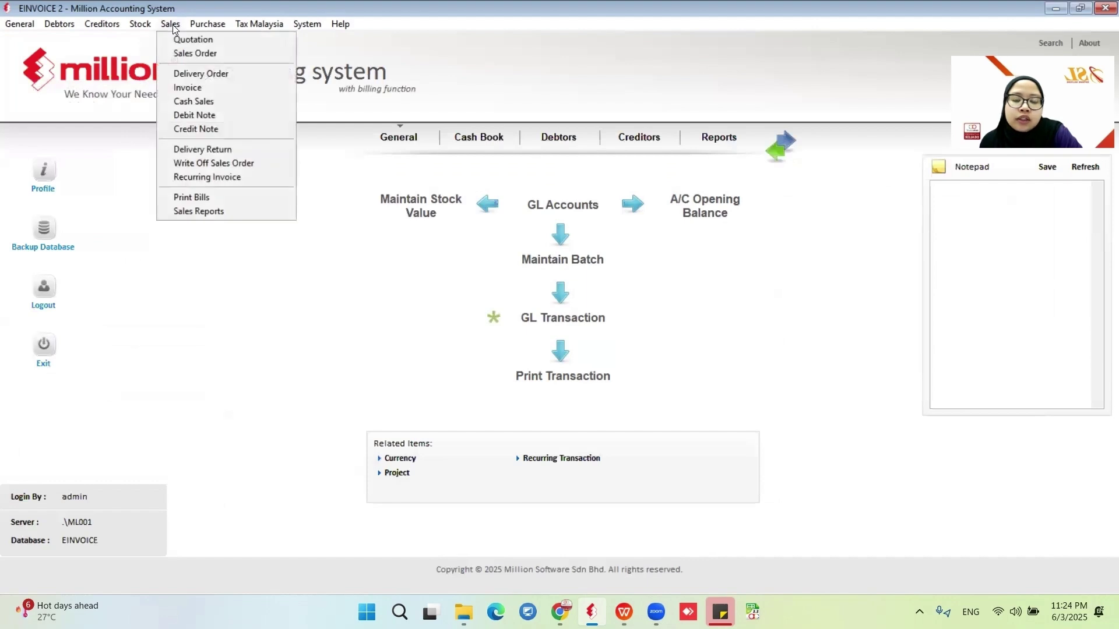
{"action": "left_click", "coordinate": [172, 124]}
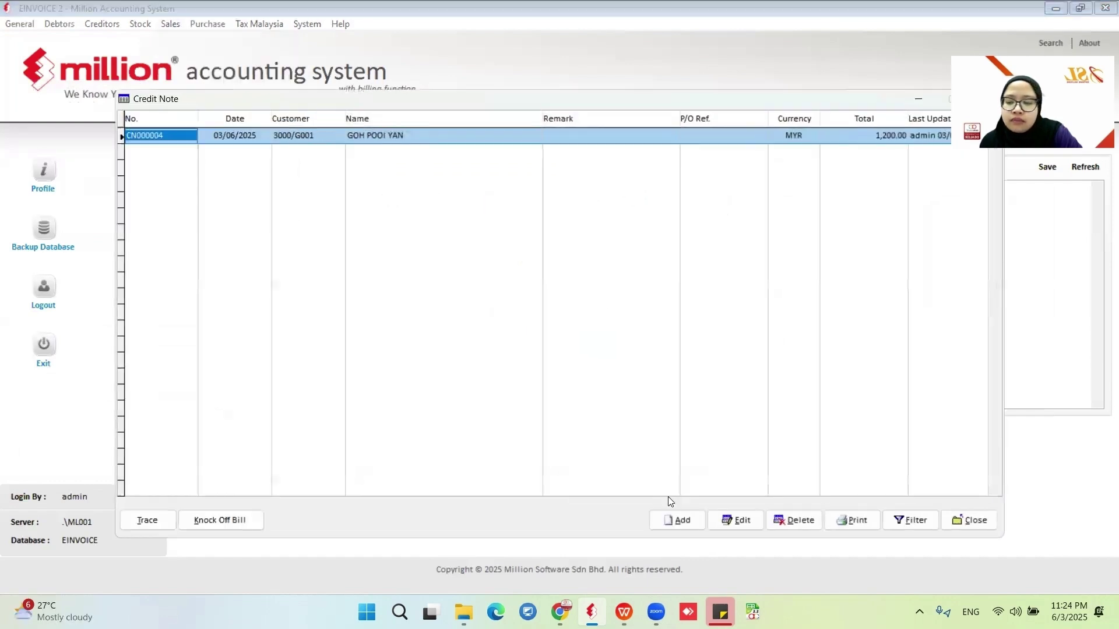
{"action": "left_click", "coordinate": [850, 520]}
{"action": "left_click", "coordinate": [392, 234]}
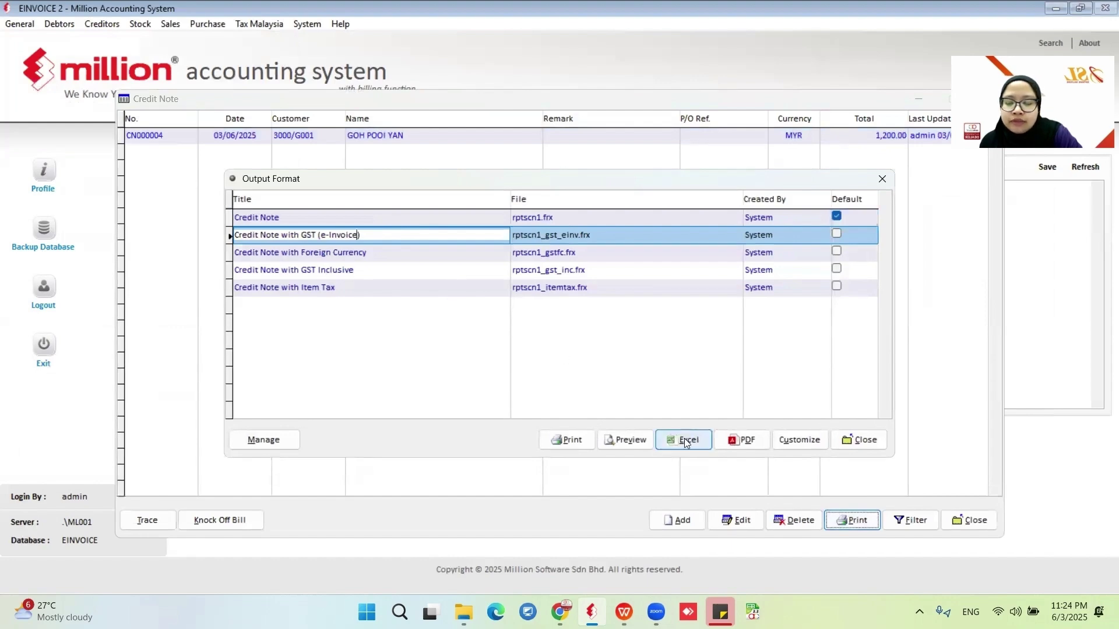
{"action": "left_click", "coordinate": [618, 438]}
{"action": "left_click", "coordinate": [635, 359]}
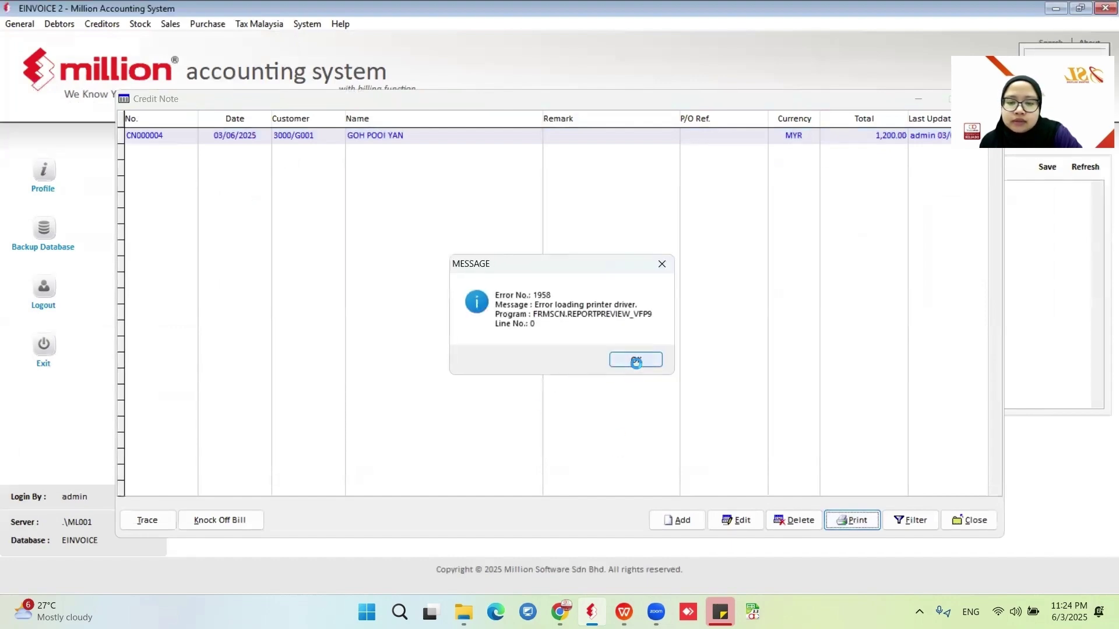
{"action": "left_click", "coordinate": [861, 436]}
{"action": "left_click", "coordinate": [959, 519]}
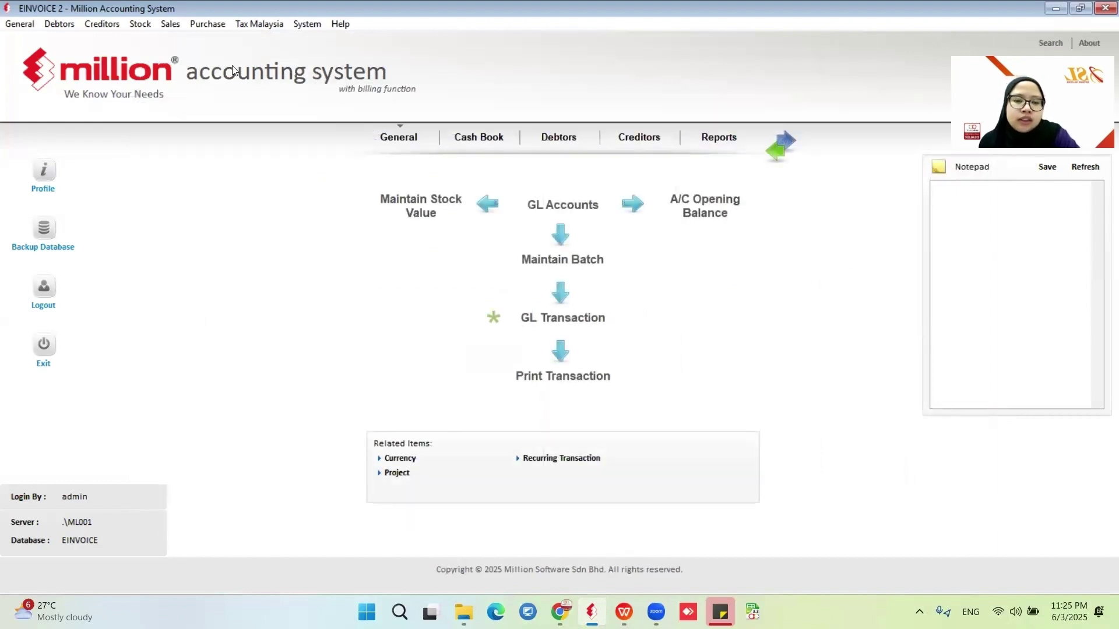
Start a new credit note for customer 3000/S001, SL SOFTWARE SOLUTIONS SDN BHD.
{"action": "left_click", "coordinate": [171, 24]}
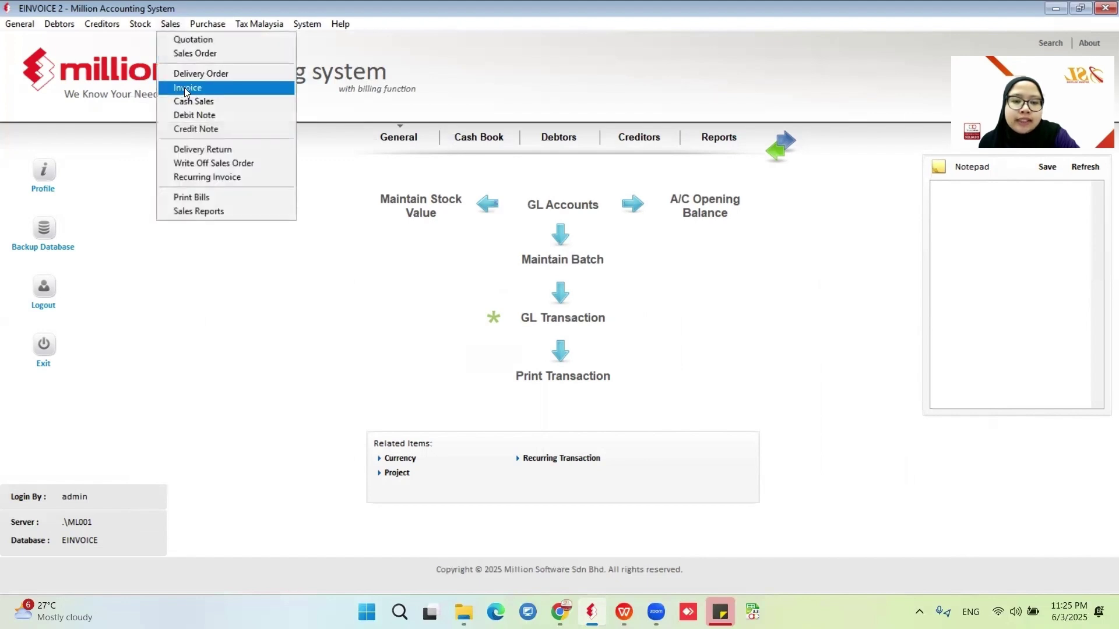
{"action": "left_click", "coordinate": [187, 129]}
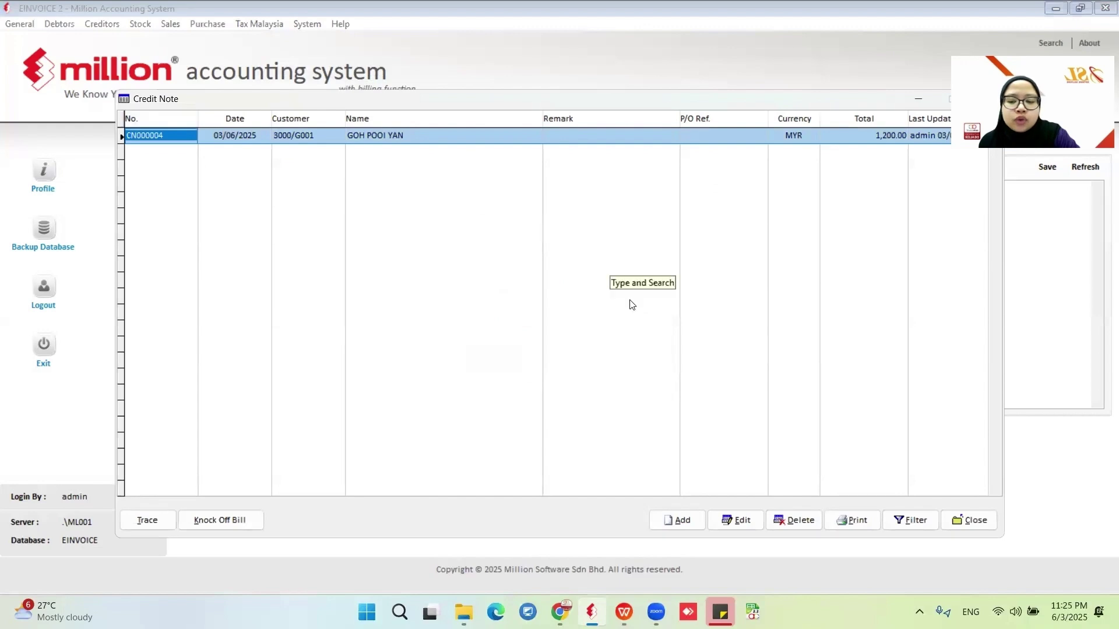
{"action": "left_click", "coordinate": [682, 518]}
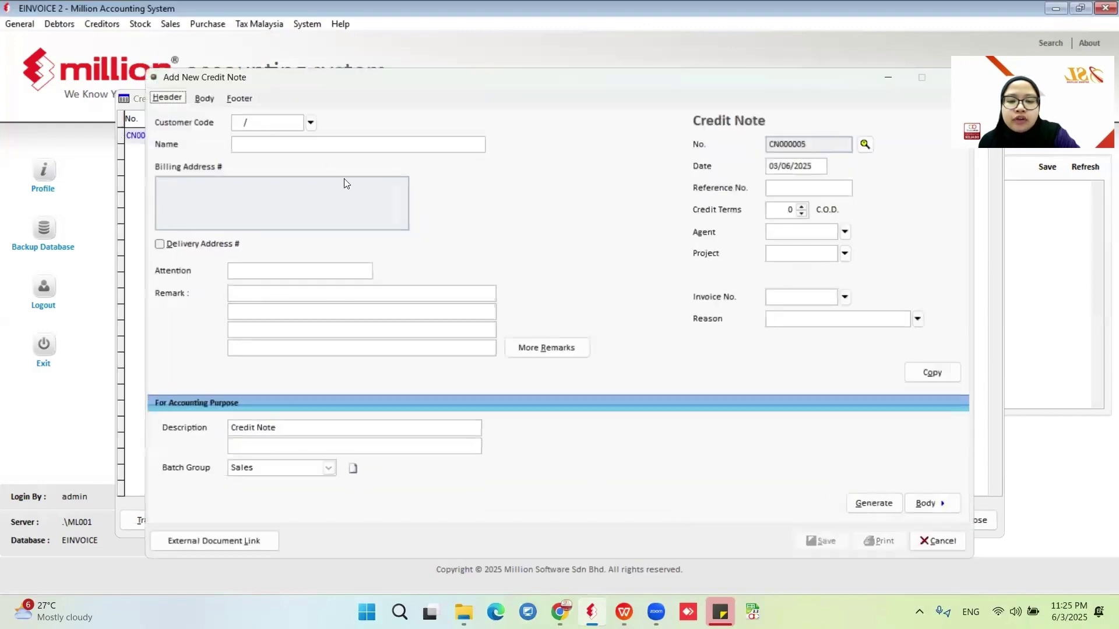
{"action": "left_click", "coordinate": [310, 122]}
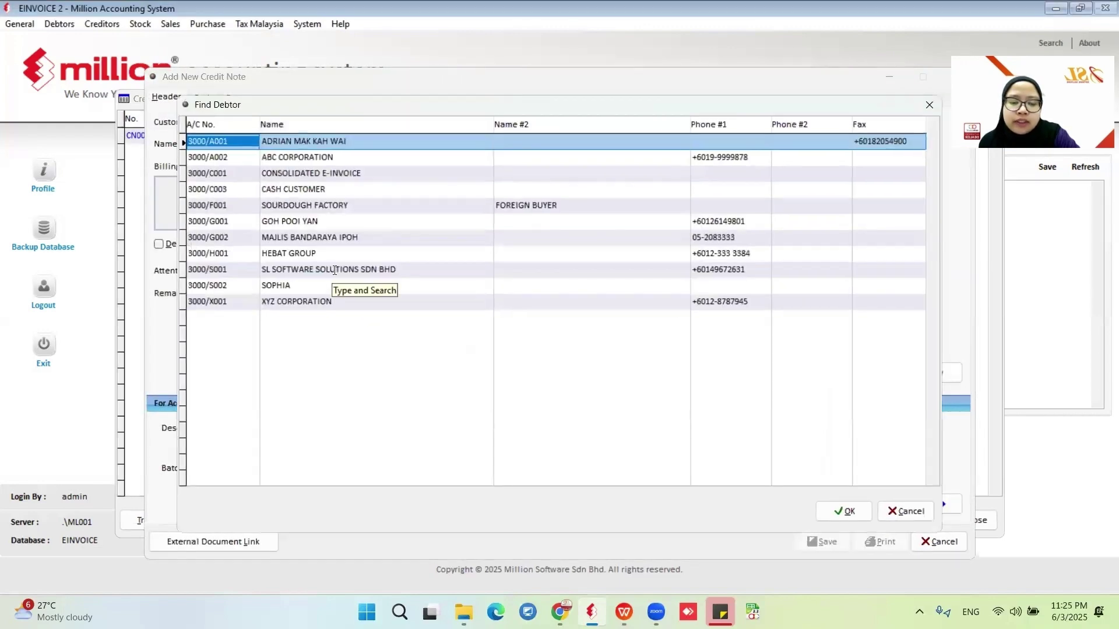
{"action": "left_click", "coordinate": [335, 269]}
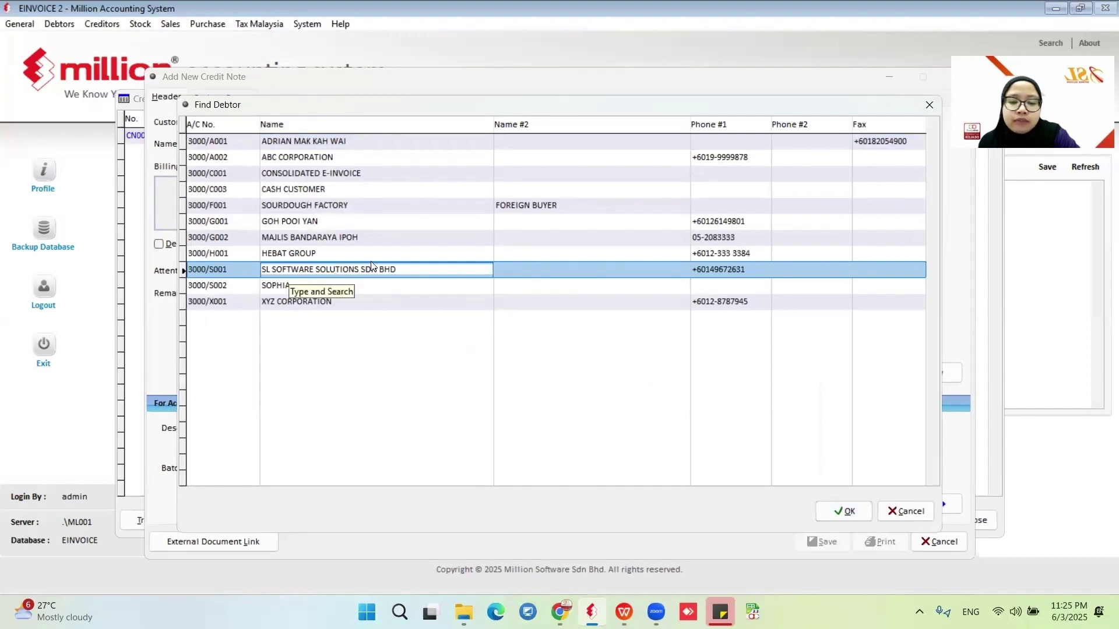
{"action": "left_click", "coordinate": [842, 513]}
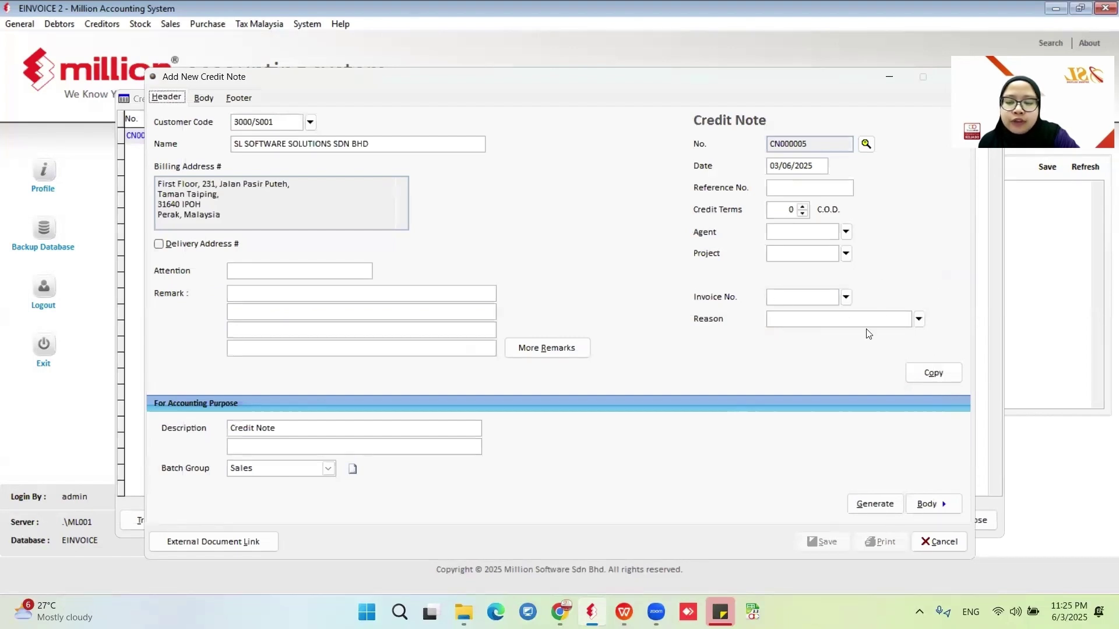
Add a line for 5 SOCKS (1404).
{"action": "left_click", "coordinate": [200, 99]}
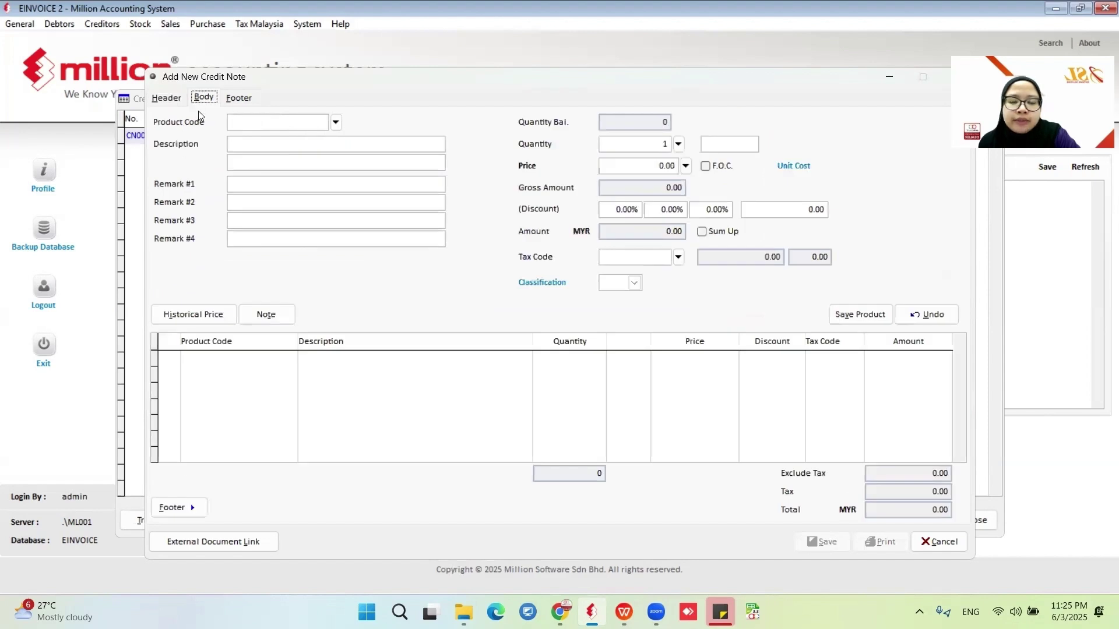
{"action": "left_click", "coordinate": [335, 123]}
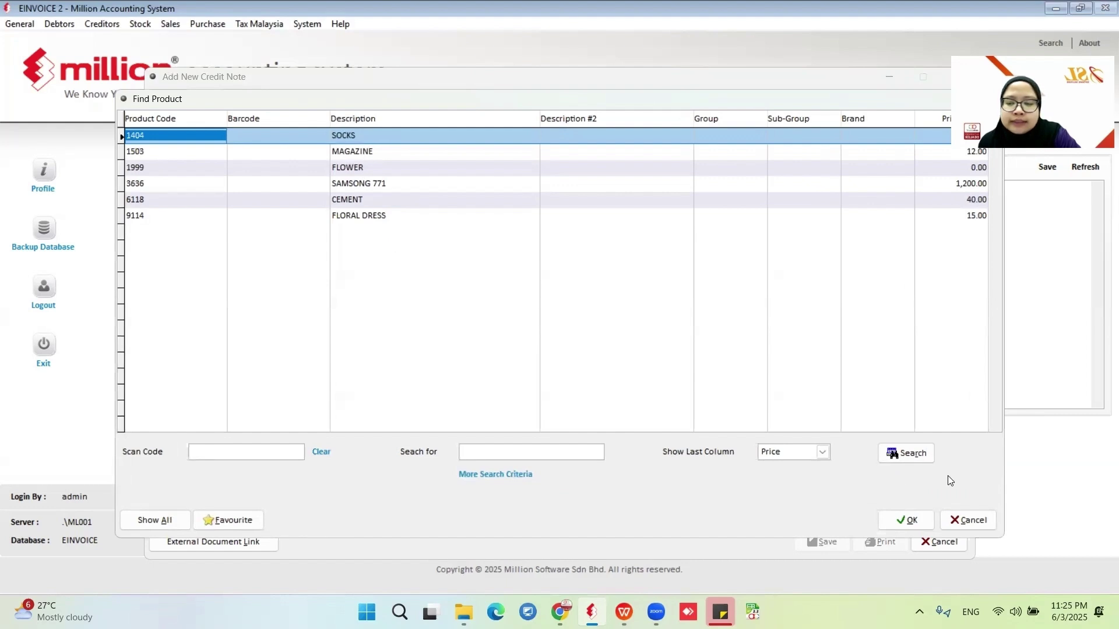
{"action": "left_click", "coordinate": [905, 520]}
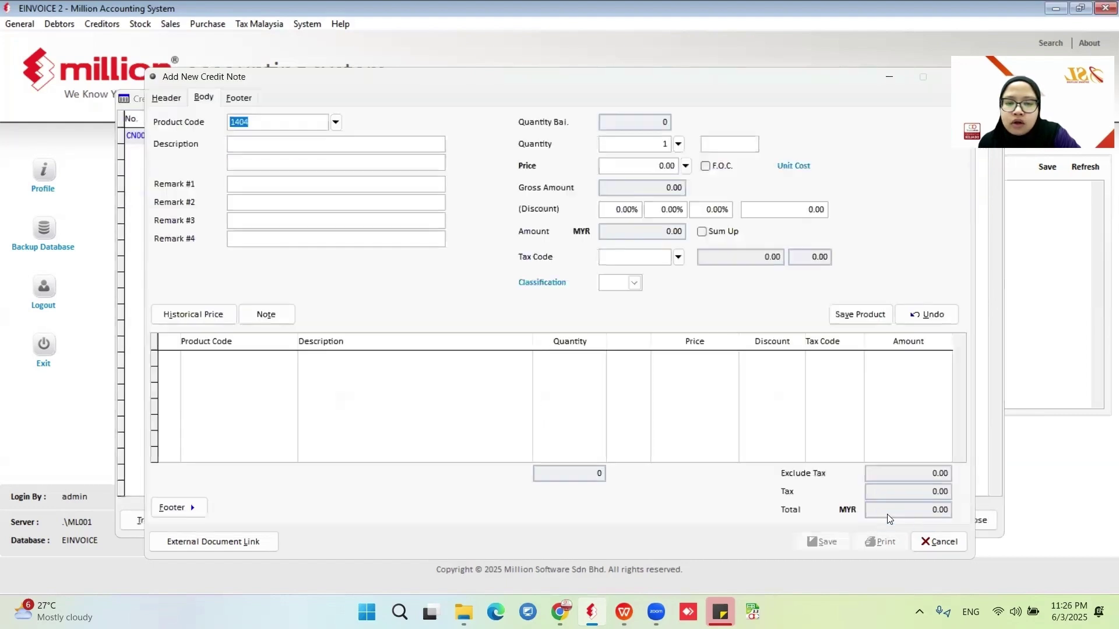
{"action": "left_click", "coordinate": [982, 263]}
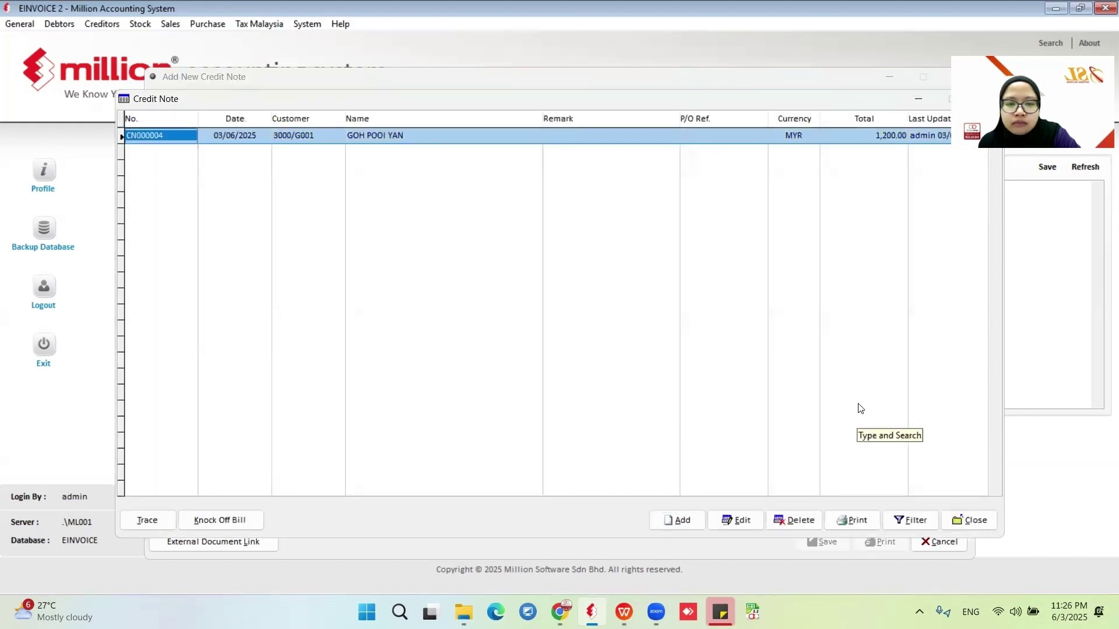
{"action": "left_click", "coordinate": [532, 544]}
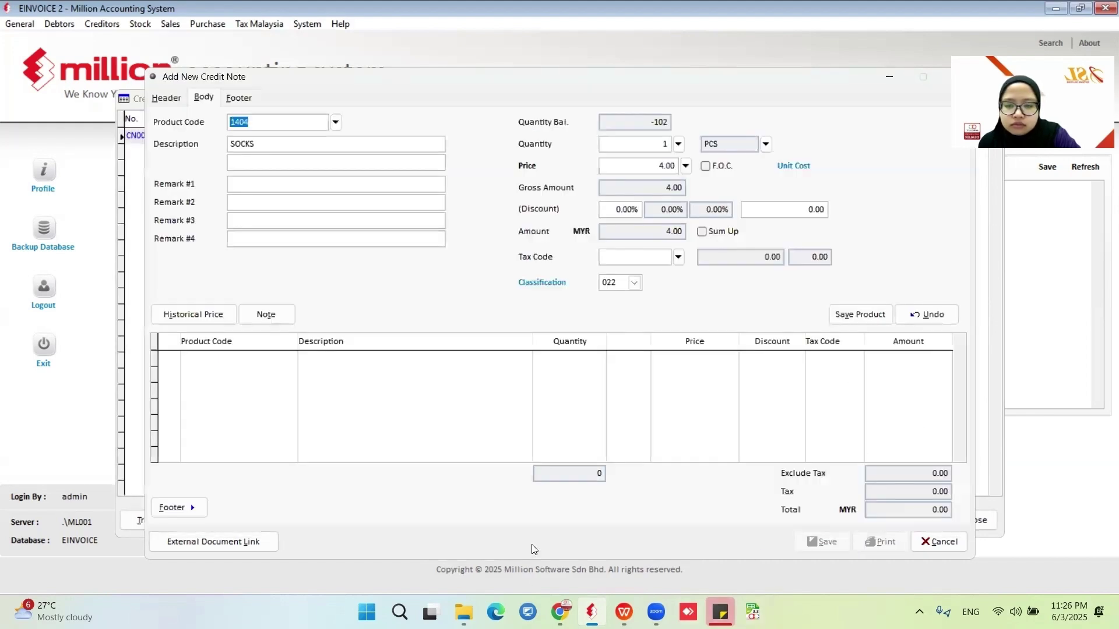
{"action": "left_click", "coordinate": [663, 144]}
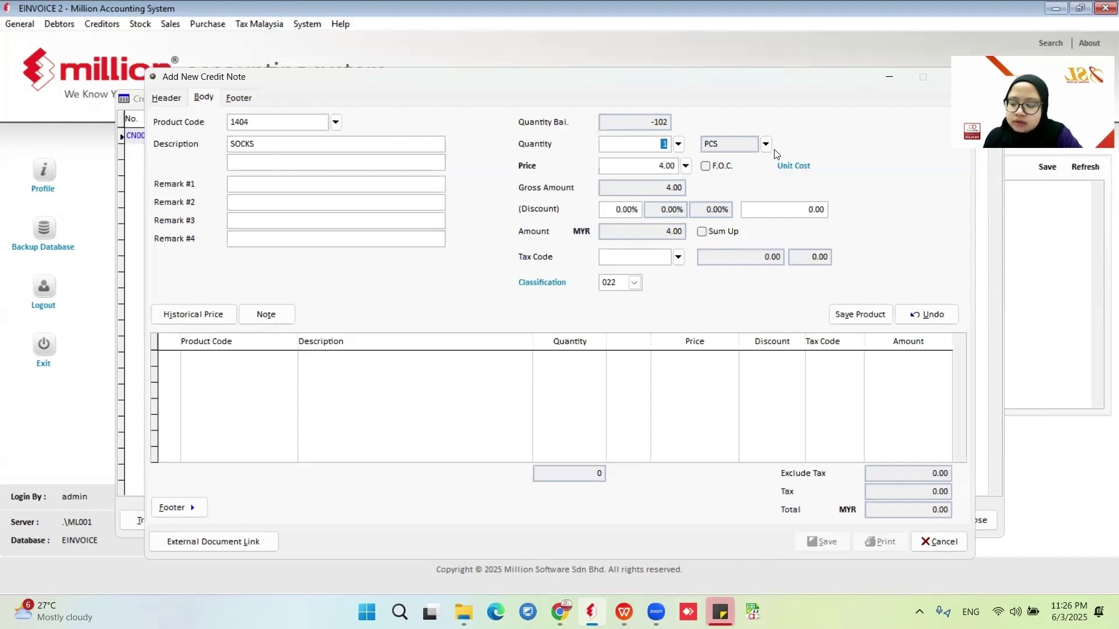
{"action": "type", "text": "1"}
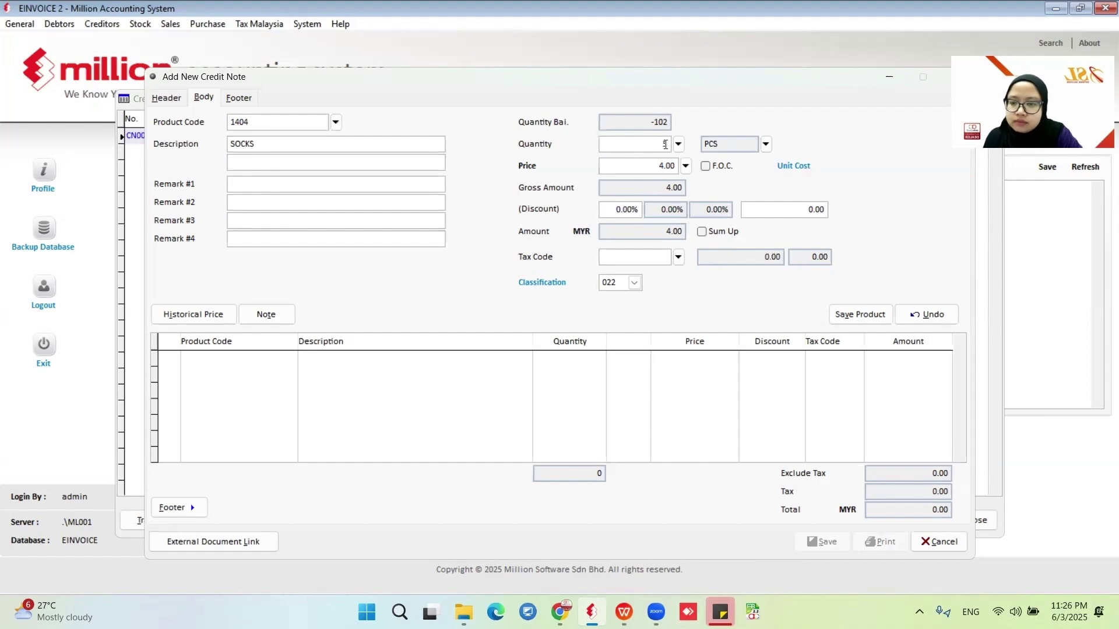
{"action": "left_click", "coordinate": [861, 174]}
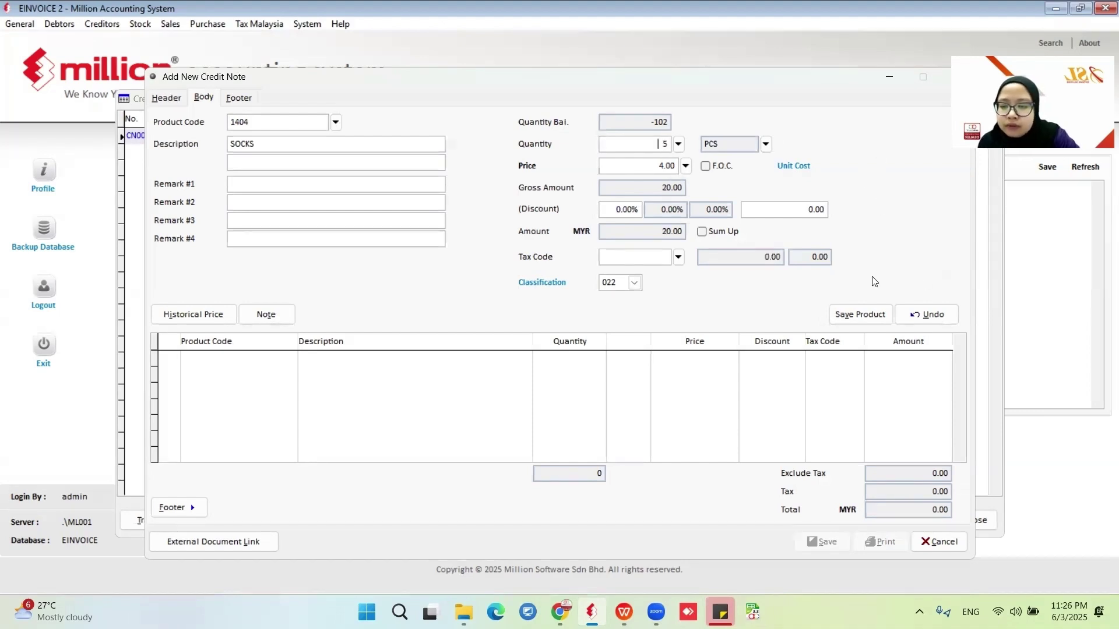
{"action": "left_click", "coordinate": [864, 314]}
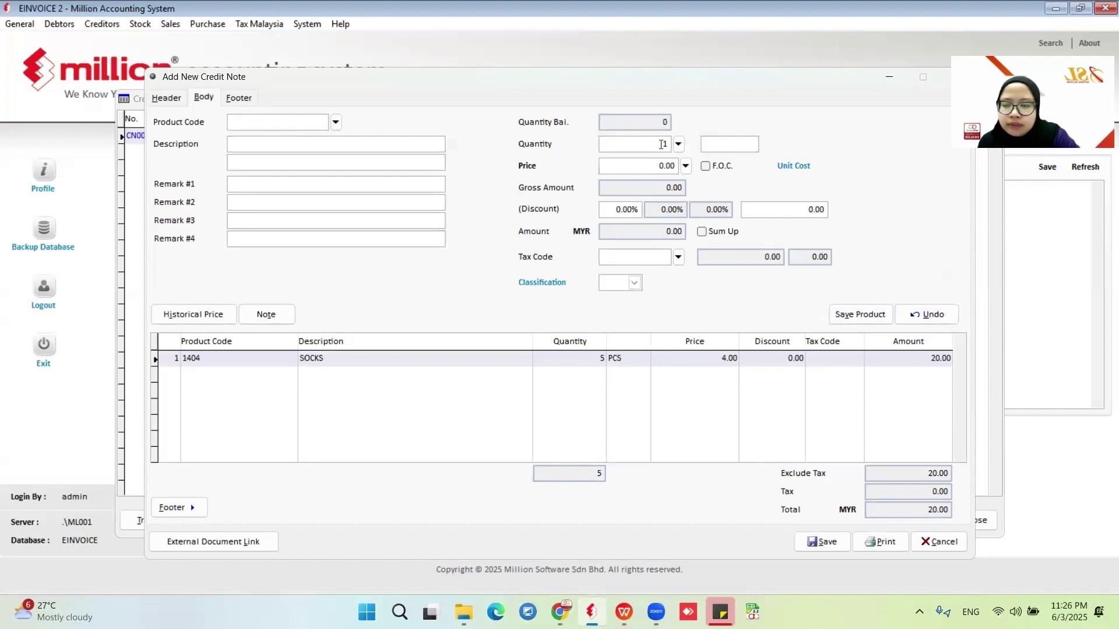
Add a 1503 MAGAZINE line and save the credit note.
{"action": "left_click", "coordinate": [336, 121]}
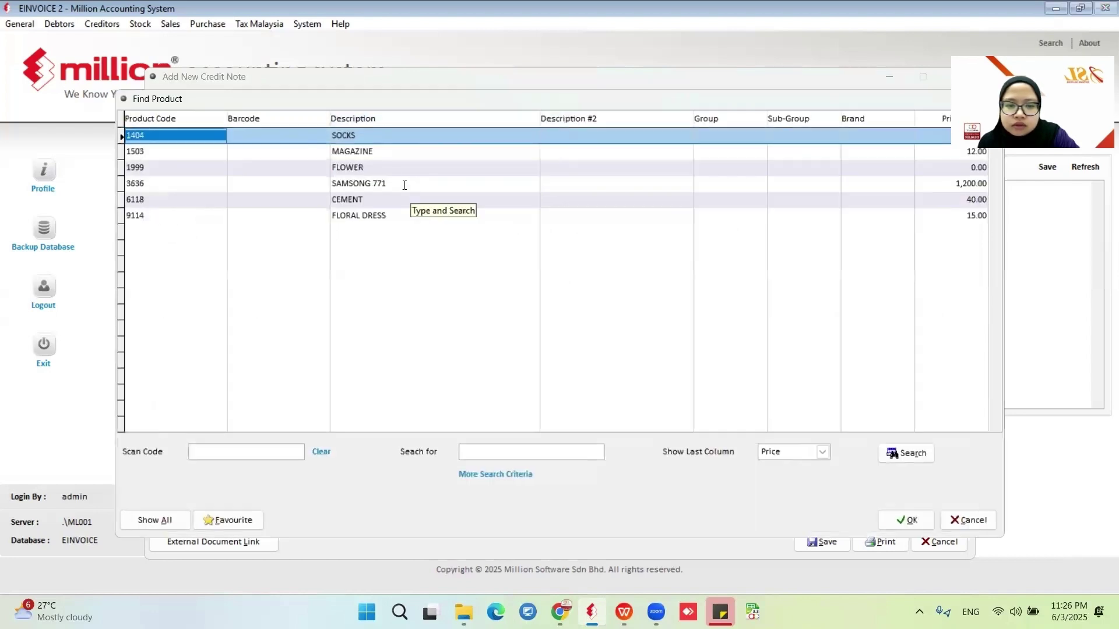
{"action": "left_click", "coordinate": [382, 151]}
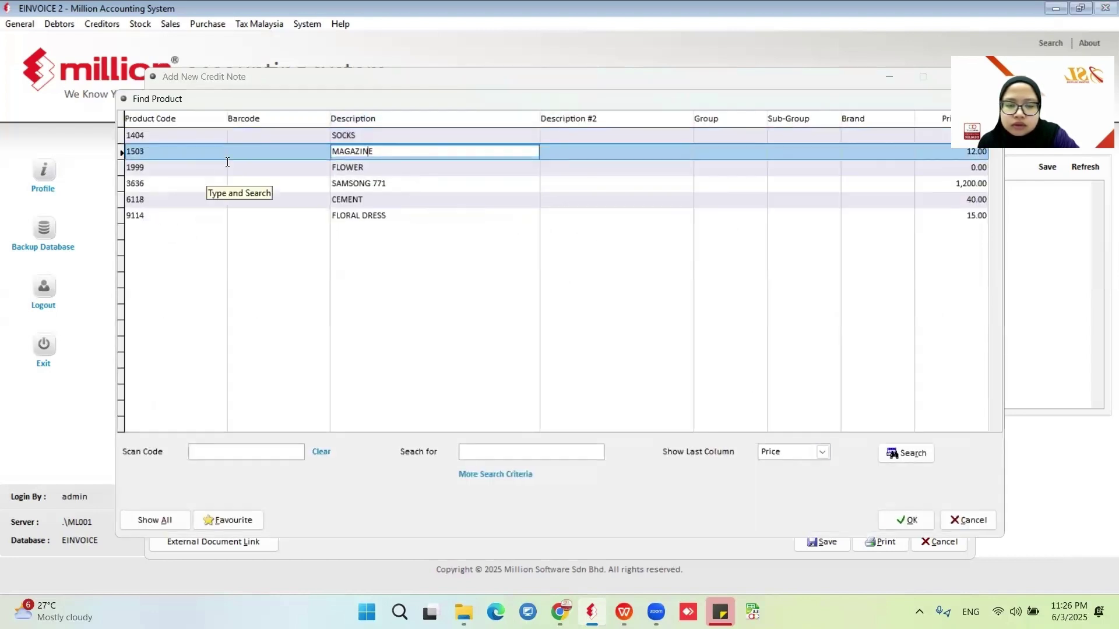
{"action": "left_click", "coordinate": [906, 519]}
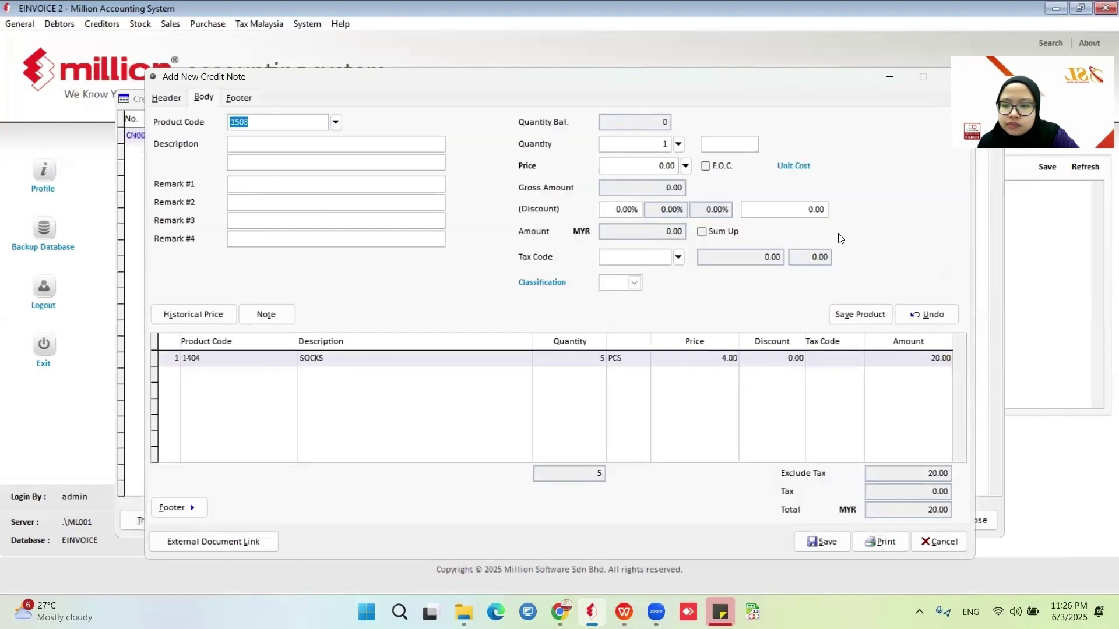
{"action": "left_click", "coordinate": [859, 314]}
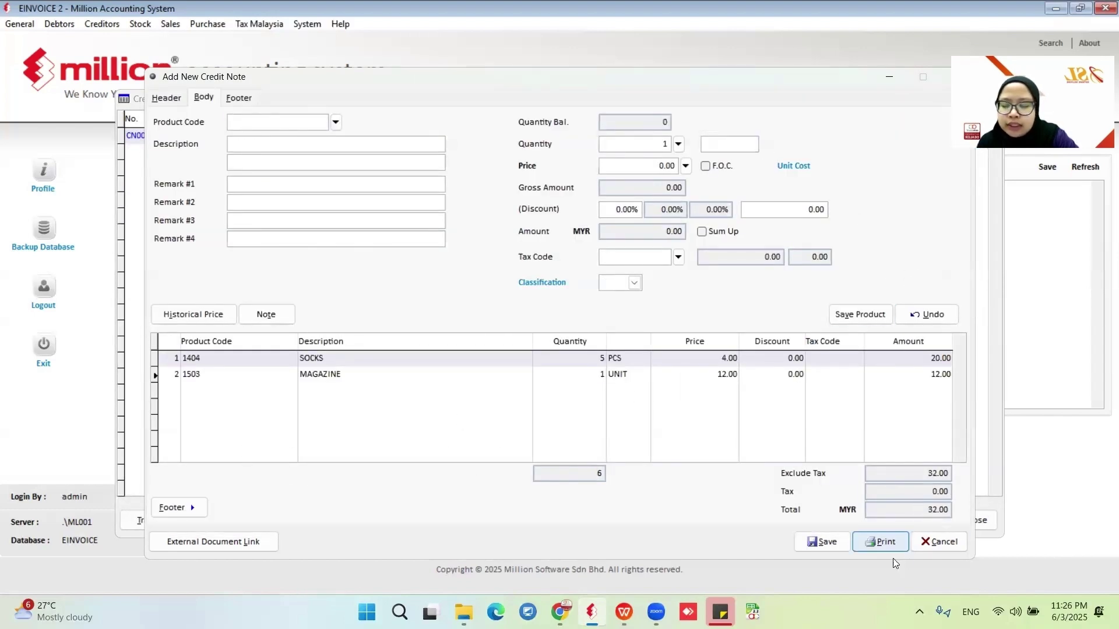
{"action": "left_click", "coordinate": [820, 542]}
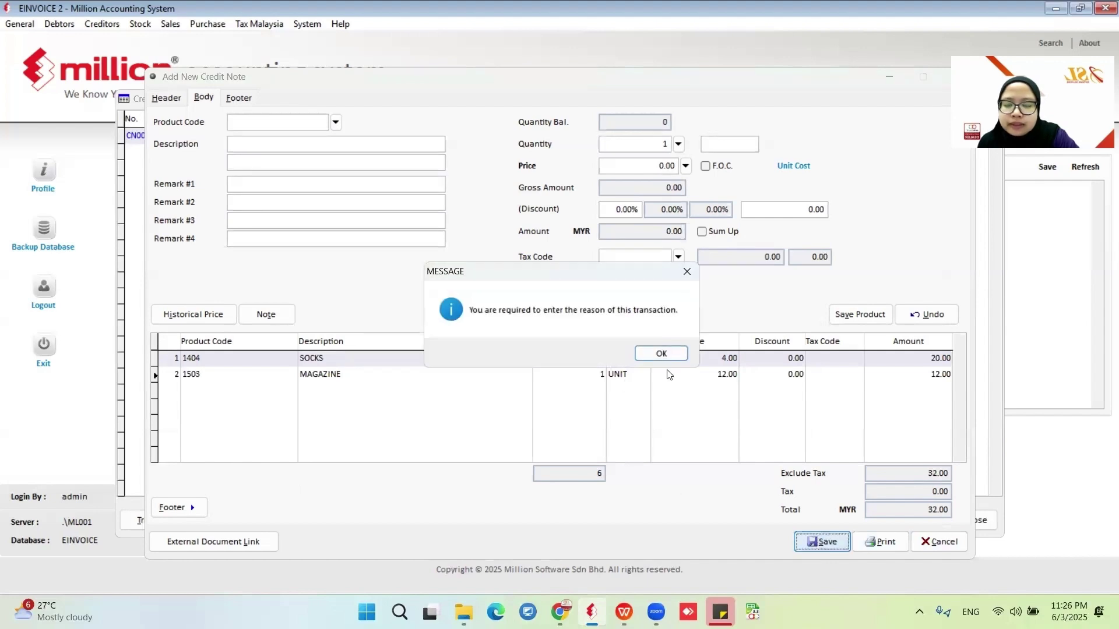
Save CN000005 with reason Discount Given, knocking off 4.00 on INV000002 and 28.00 on INV000003.
{"action": "left_click", "coordinate": [659, 356]}
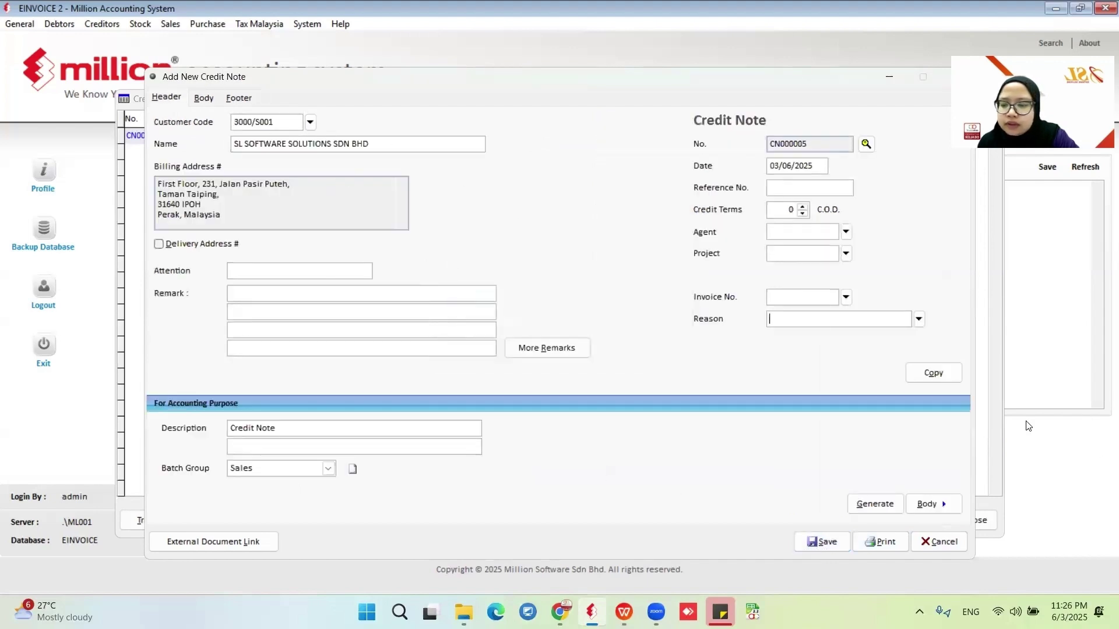
{"action": "left_click", "coordinate": [918, 320]}
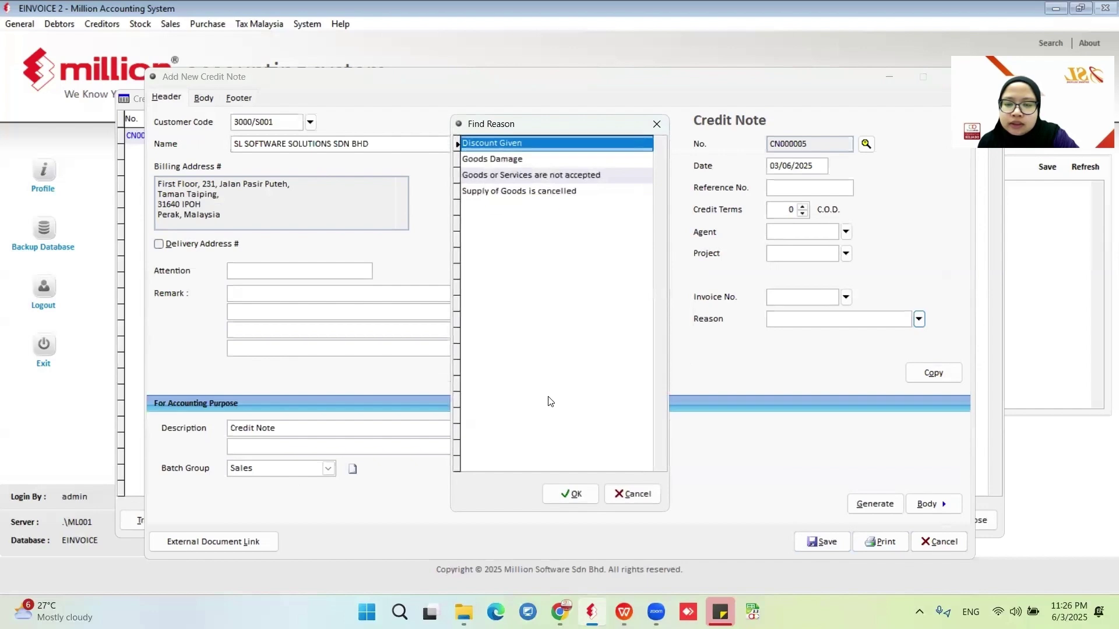
{"action": "left_click", "coordinate": [562, 495]}
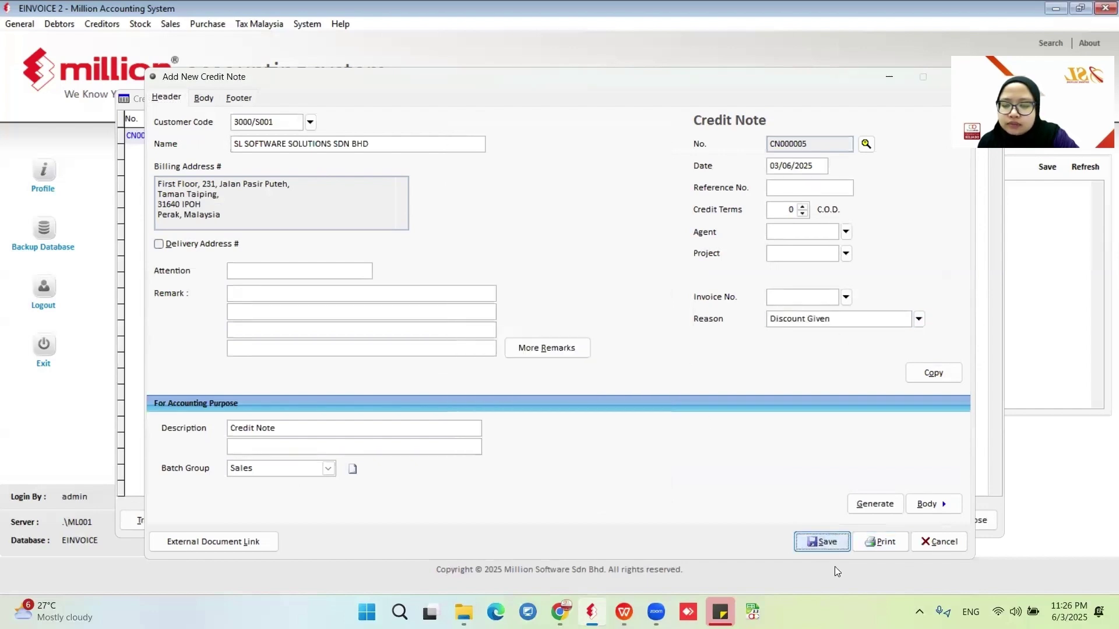
{"action": "left_click", "coordinate": [816, 543]}
{"action": "left_click", "coordinate": [662, 366]}
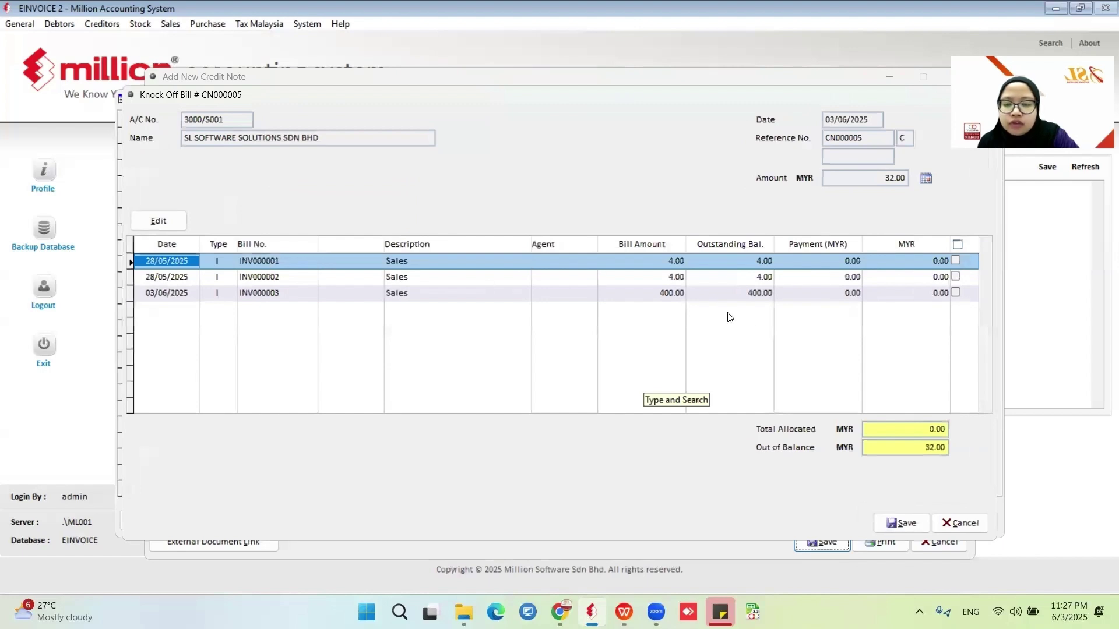
{"action": "left_click", "coordinate": [956, 293]}
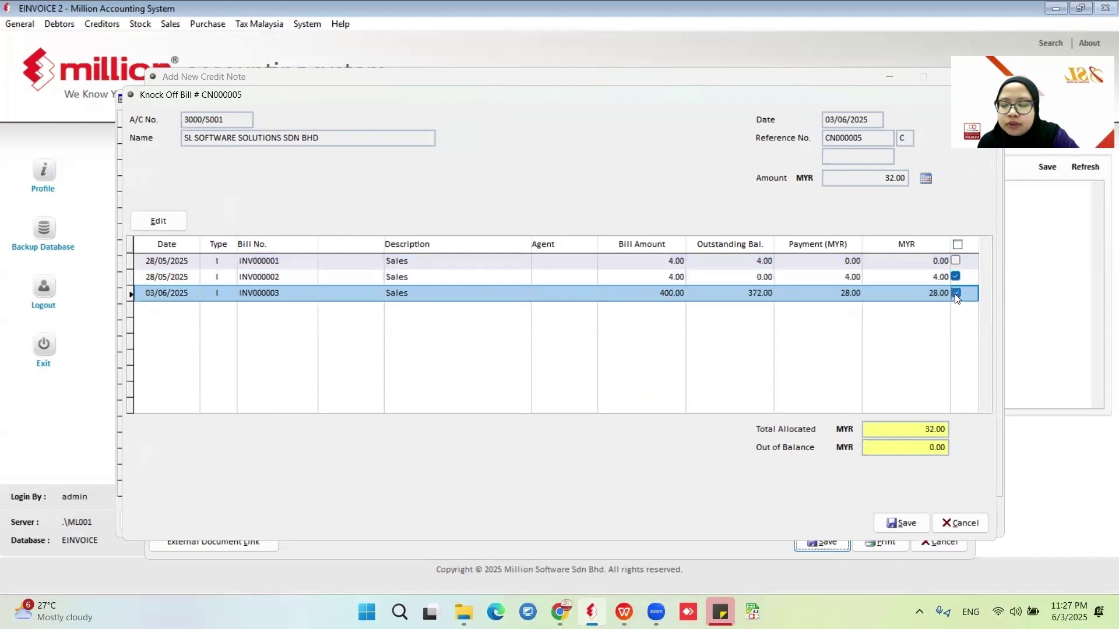
{"action": "left_click", "coordinate": [914, 524]}
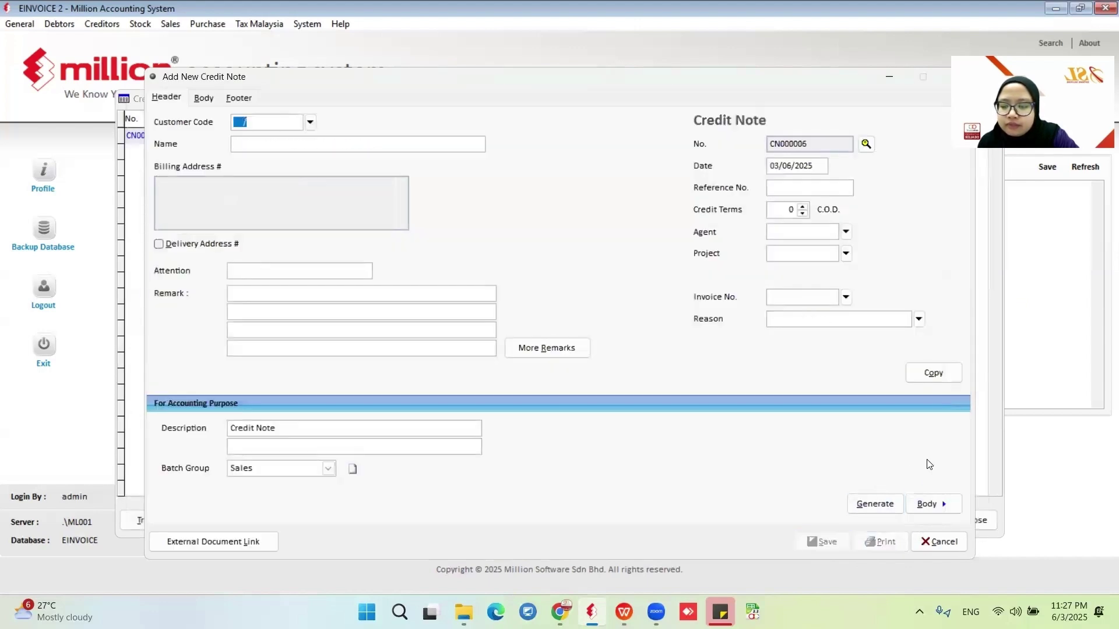
Attempt an e-Invoice preview of CN000005, hit the printer-driver error, and reopen the credit note list.
{"action": "left_click", "coordinate": [922, 541]}
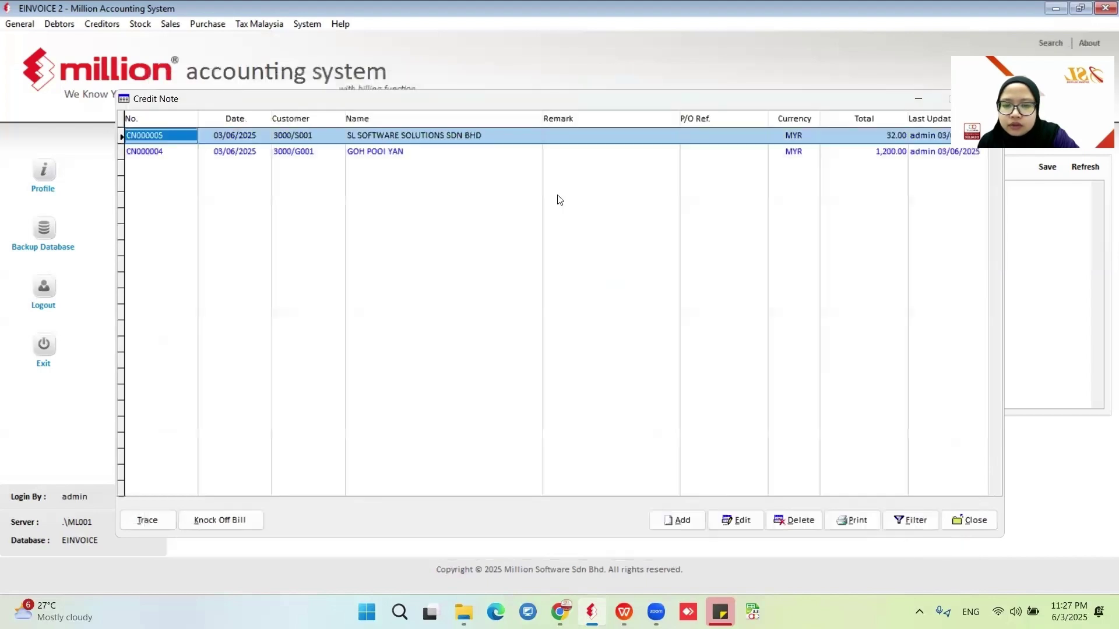
{"action": "left_click", "coordinate": [856, 521]}
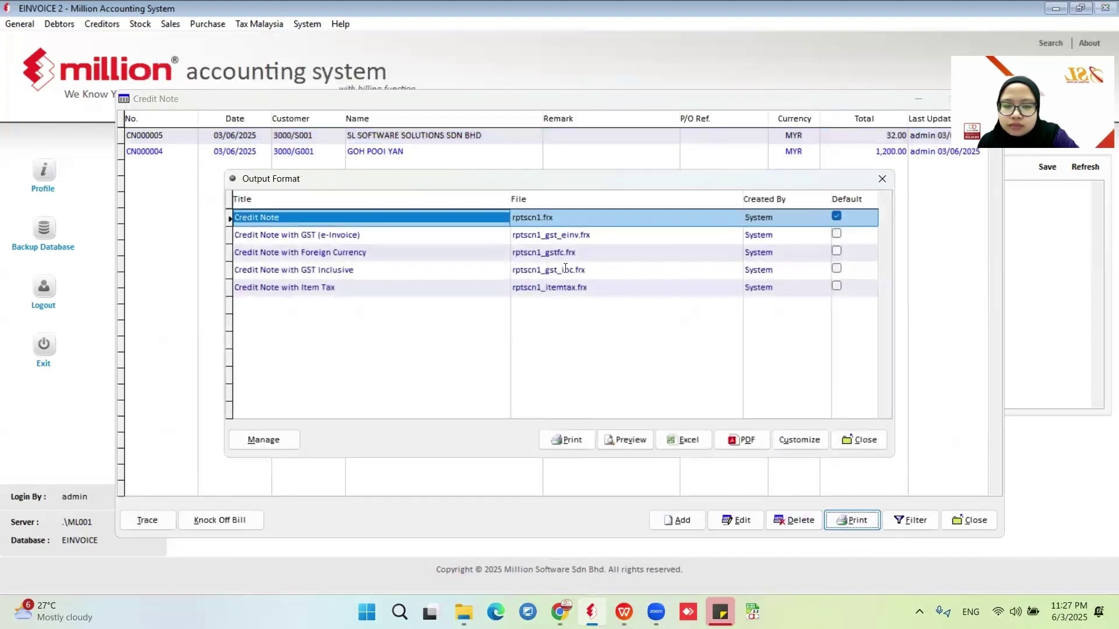
{"action": "left_click", "coordinate": [591, 235]}
{"action": "left_click", "coordinate": [624, 439]}
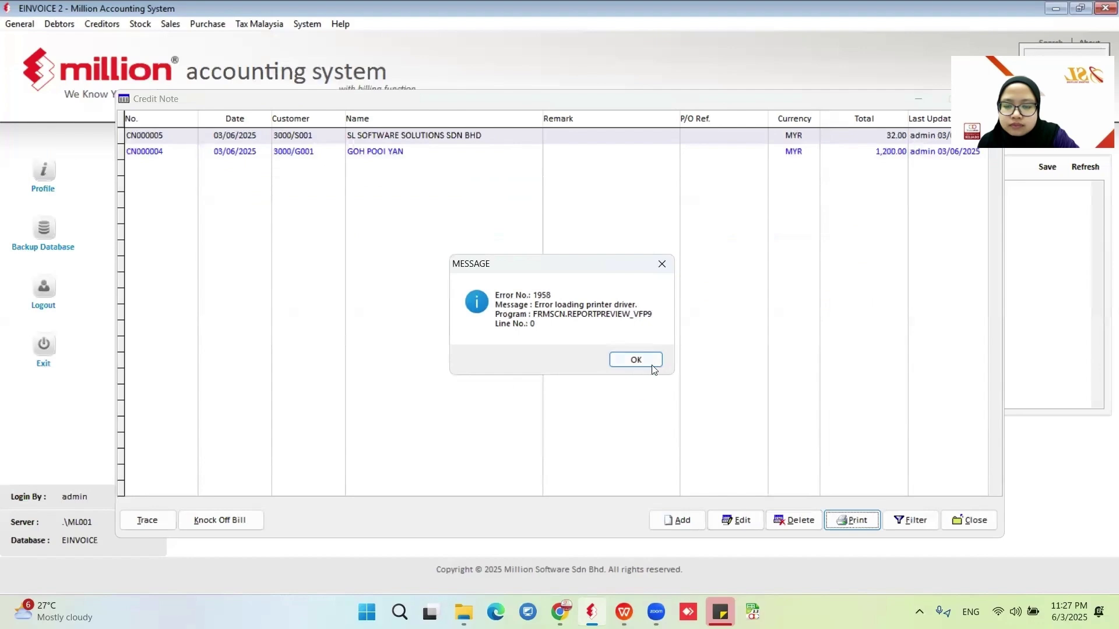
{"action": "left_click", "coordinate": [652, 366]}
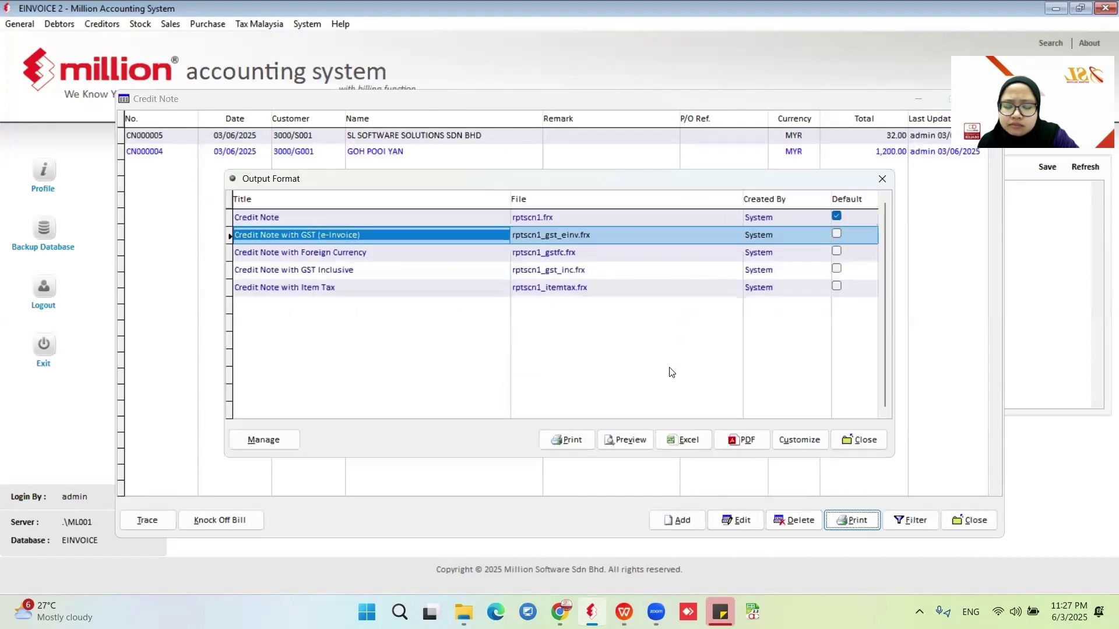
{"action": "mouse_move", "coordinate": [464, 612]}
{"action": "left_click", "coordinate": [972, 521]}
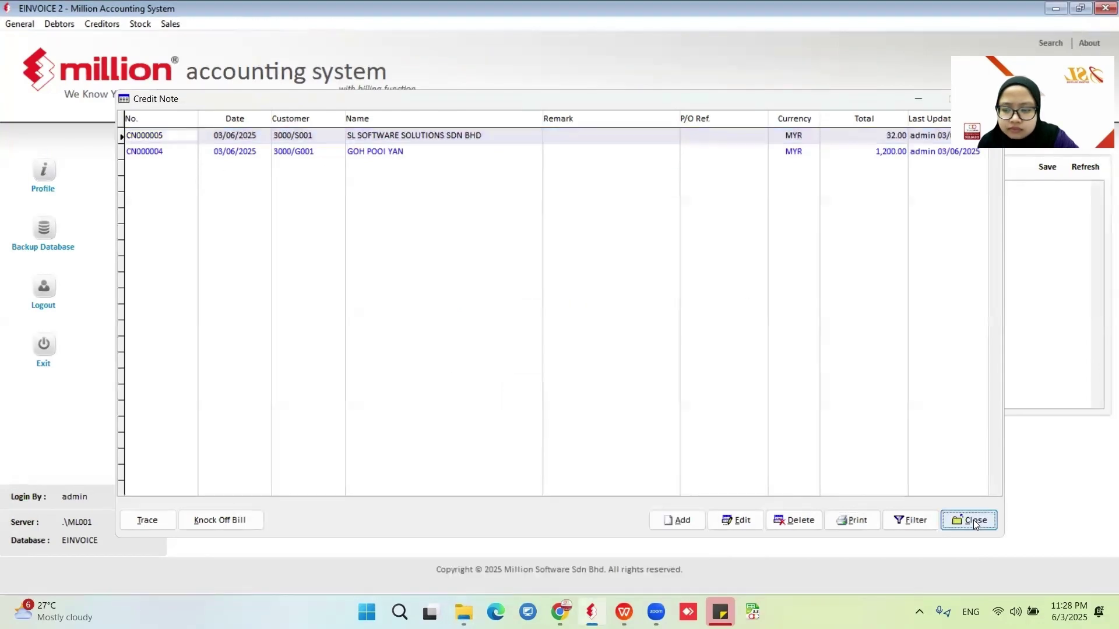
{"action": "left_click", "coordinate": [141, 26]}
{"action": "left_click", "coordinate": [169, 26]}
{"action": "left_click", "coordinate": [174, 25]}
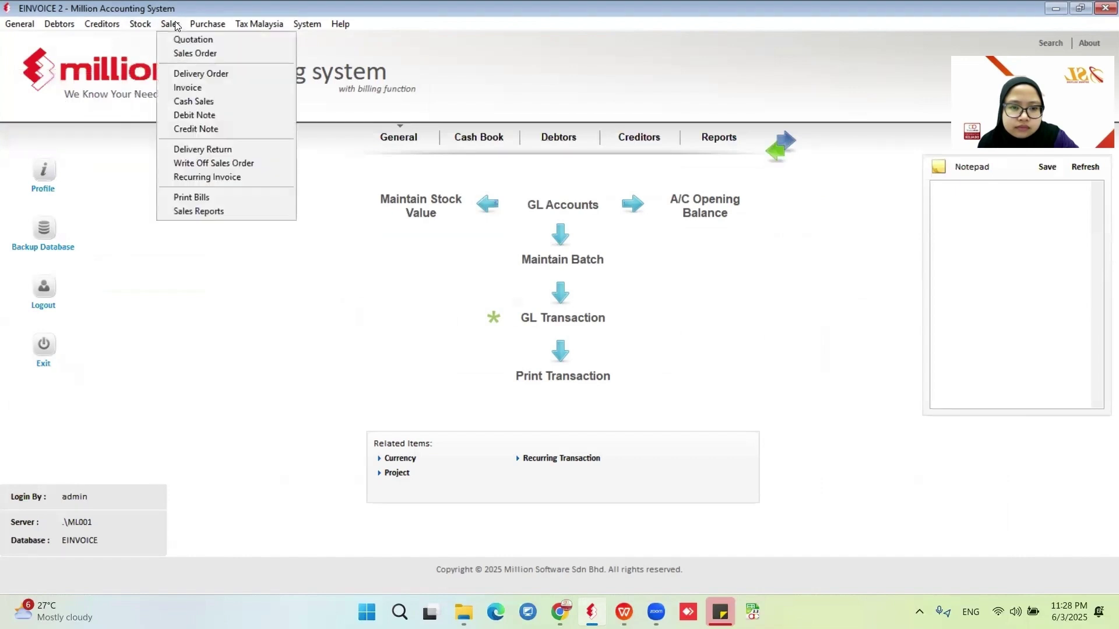
{"action": "left_click", "coordinate": [175, 129]}
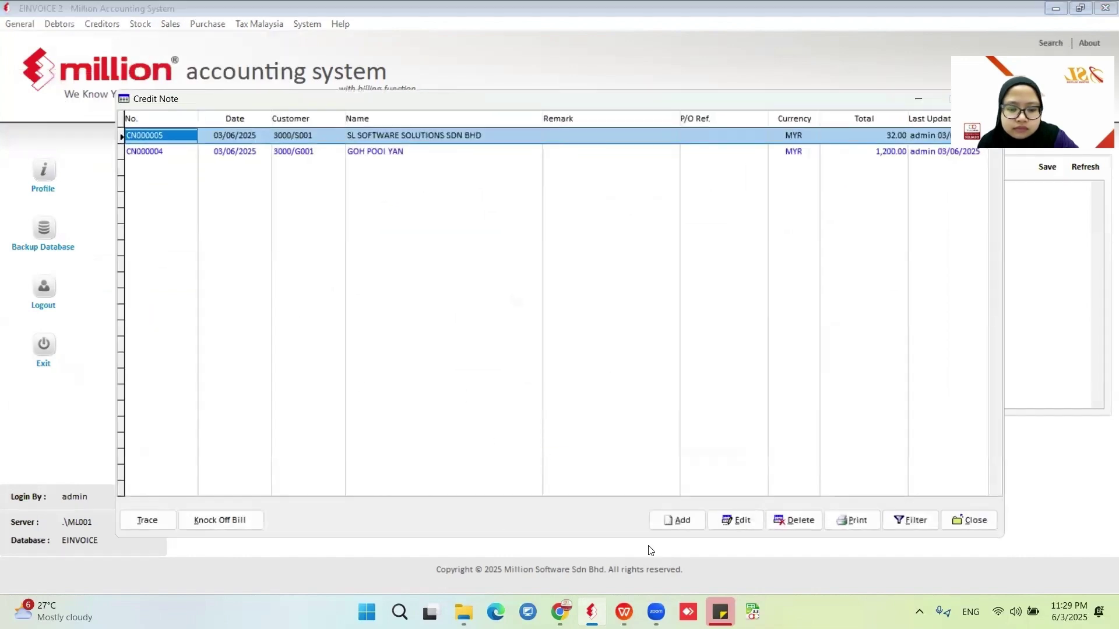
Set the Credit Note with GST (e-Invoice) format to report Version 8, then preview CN000005.
{"action": "left_click", "coordinate": [852, 520]}
{"action": "left_click", "coordinate": [456, 296]}
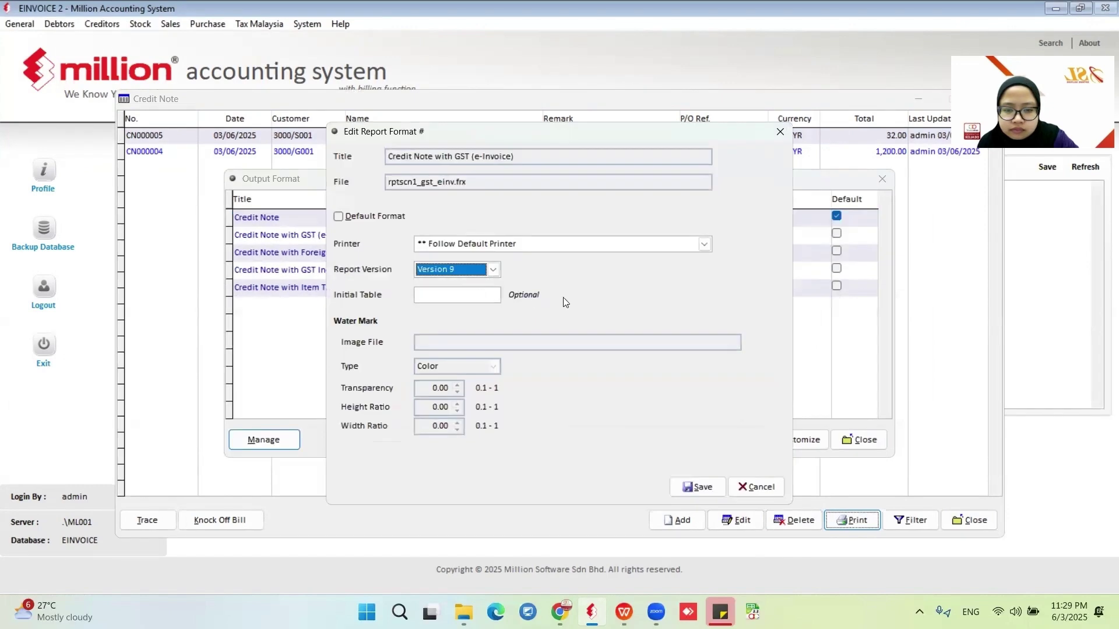
{"action": "left_click", "coordinate": [493, 269]}
{"action": "left_click", "coordinate": [488, 282]}
{"action": "left_click", "coordinate": [697, 487]}
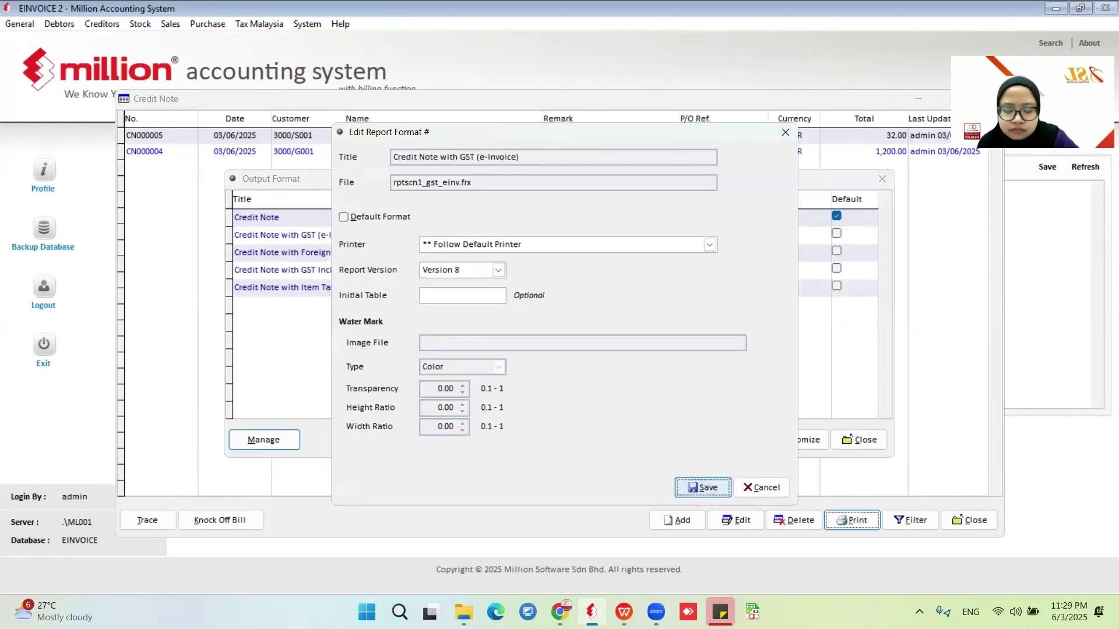
{"action": "left_click", "coordinate": [626, 442]}
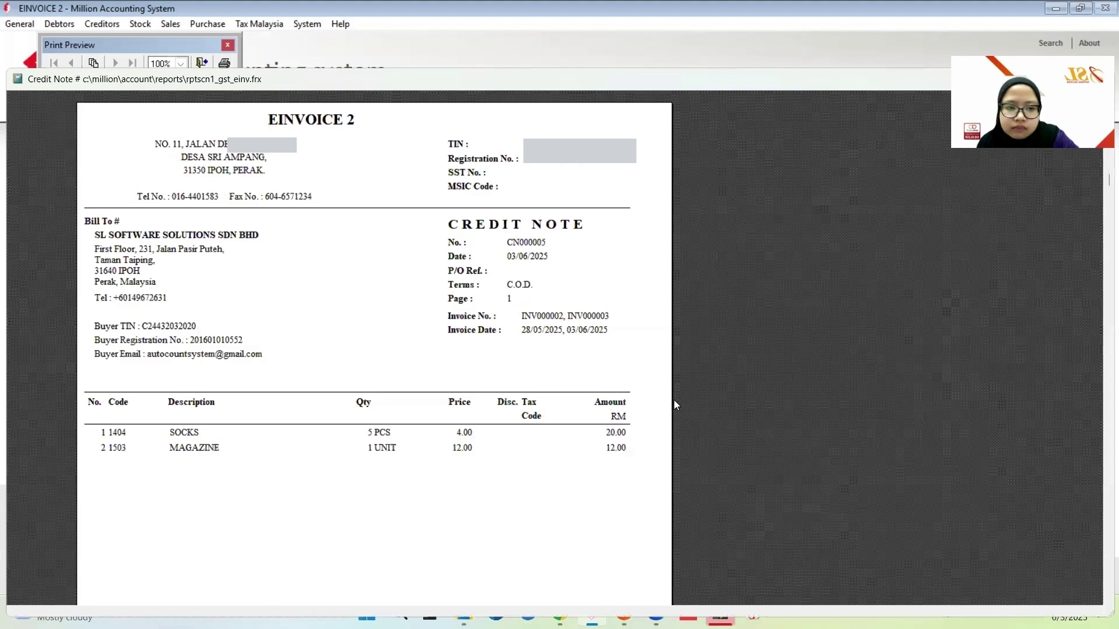
{"action": "key", "text": "Escape"}
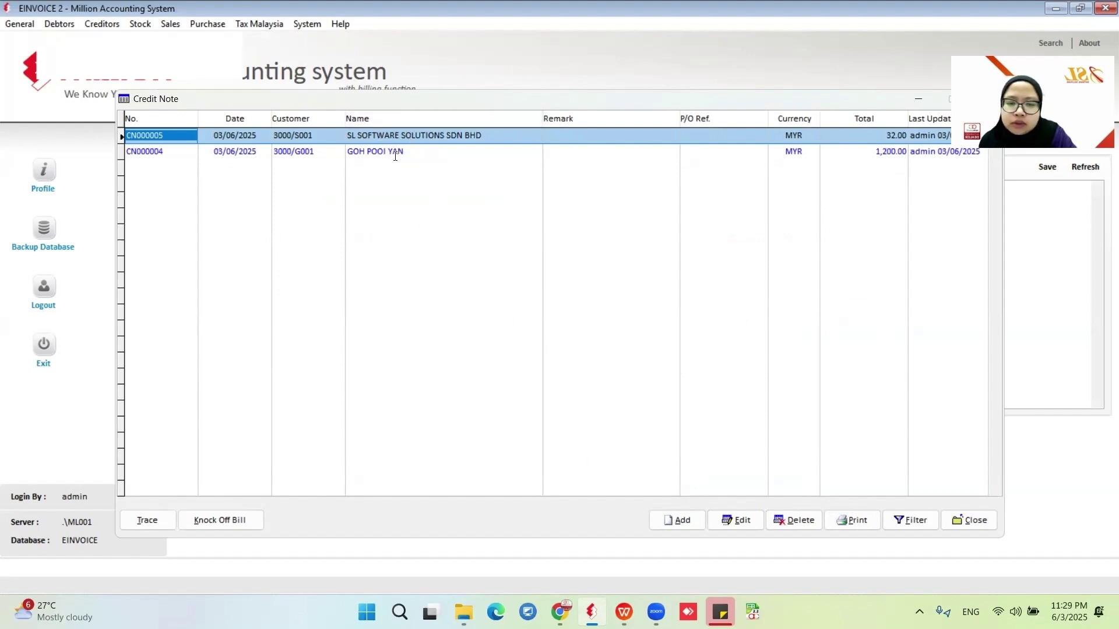
Reselect credit note CN000005, then open the e-Invoice - Documents sales report.
{"action": "left_click", "coordinate": [384, 151]}
{"action": "left_click", "coordinate": [366, 136]}
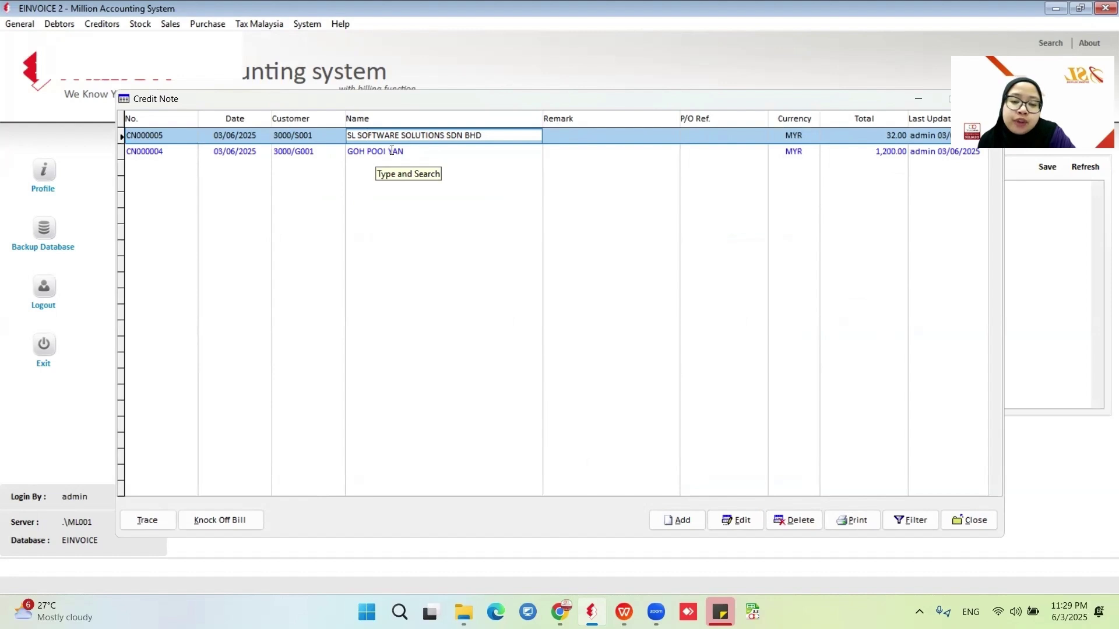
{"action": "left_click", "coordinate": [967, 520]}
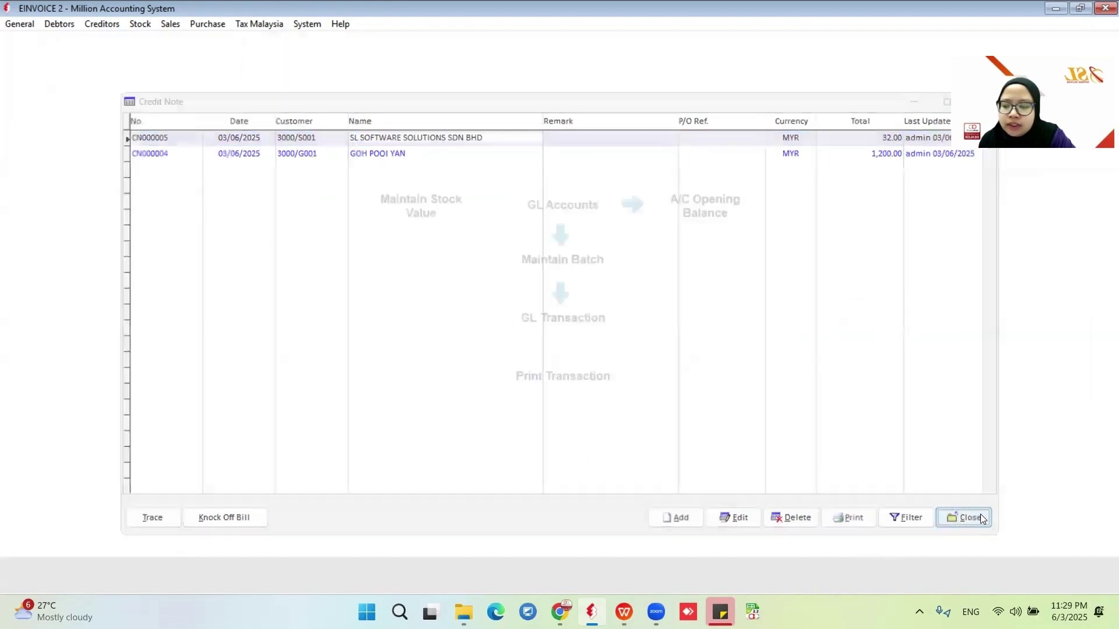
{"action": "left_click", "coordinate": [170, 25]}
{"action": "left_click", "coordinate": [244, 210]}
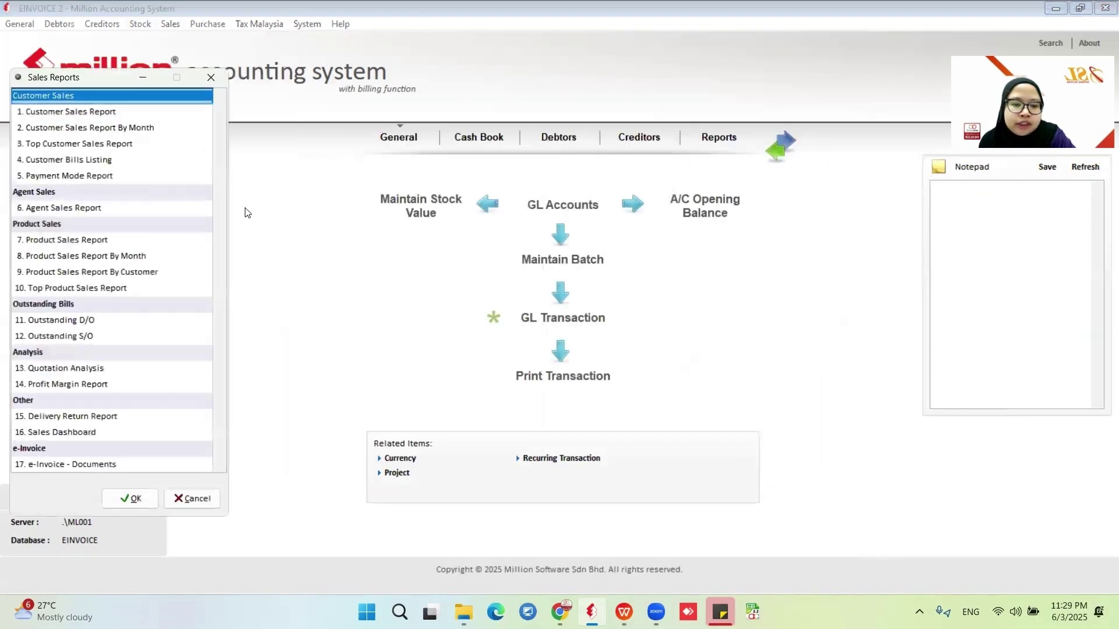
{"action": "left_click", "coordinate": [63, 463]}
{"action": "left_click", "coordinate": [130, 498]}
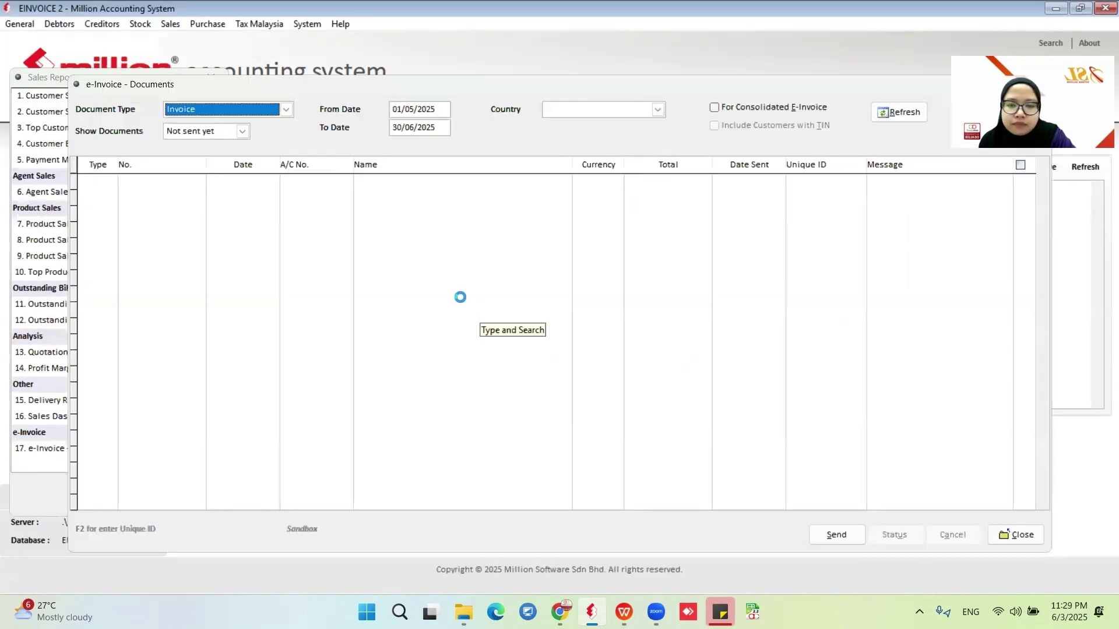
List unsent Credit Note documents and submit CN000005 as an e-invoice.
{"action": "left_click", "coordinate": [241, 132]}
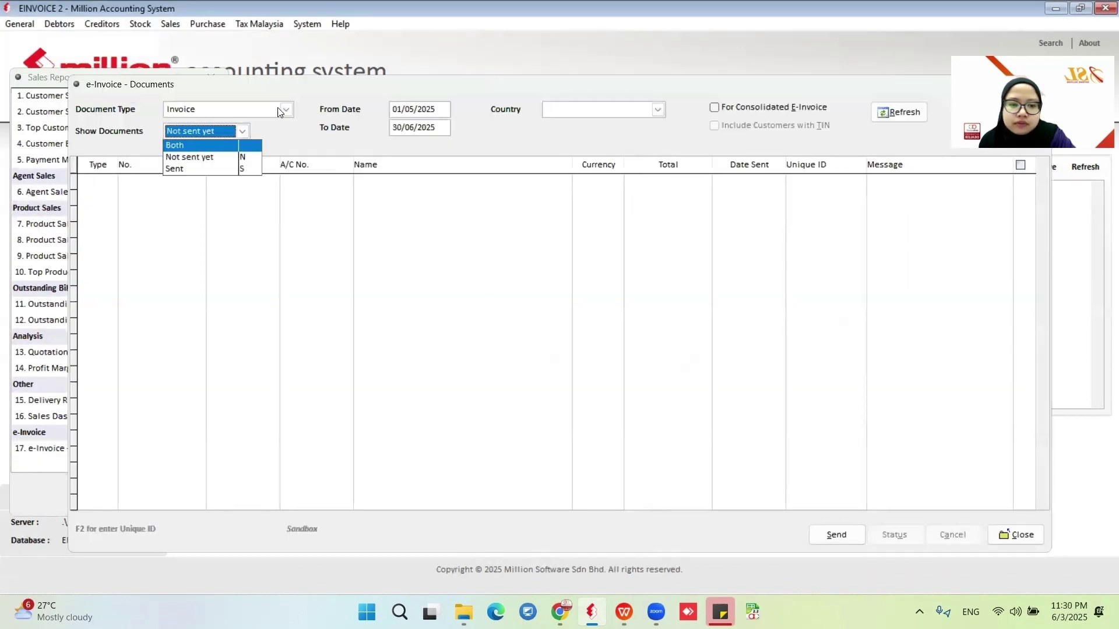
{"action": "left_click", "coordinate": [280, 109]}
{"action": "left_click", "coordinate": [284, 110]}
{"action": "left_click", "coordinate": [237, 147]}
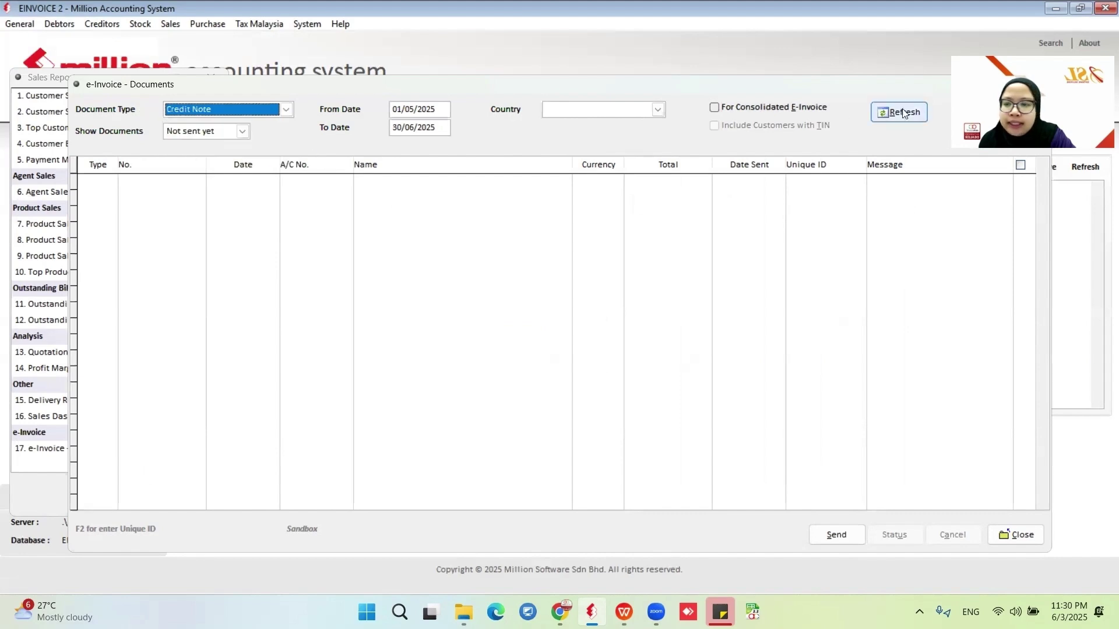
{"action": "left_click", "coordinate": [899, 111]}
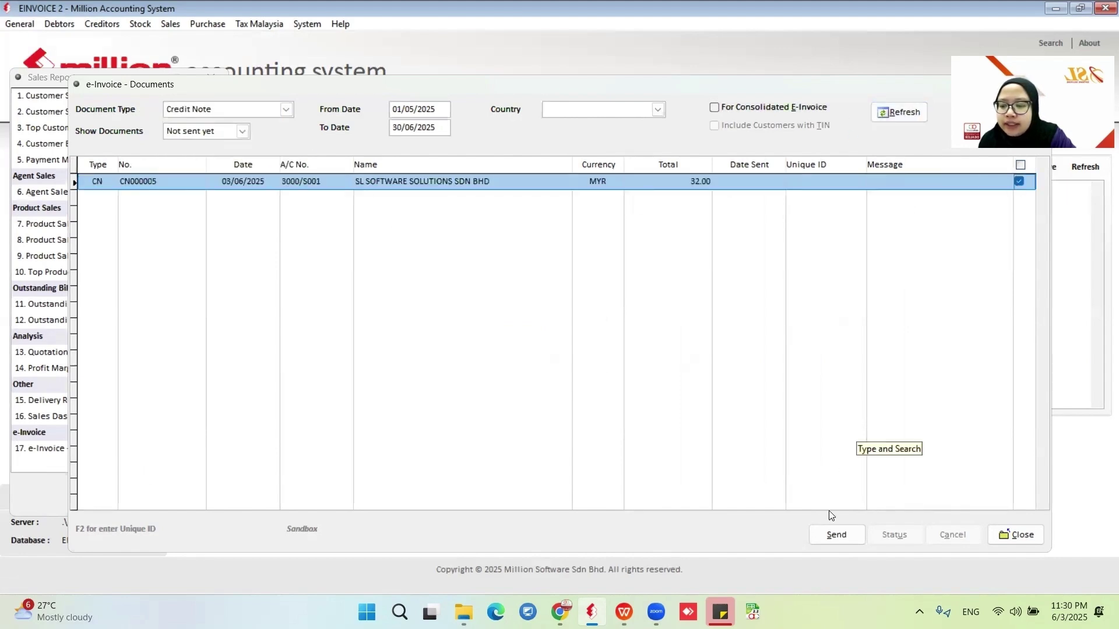
{"action": "left_click", "coordinate": [836, 534]}
{"action": "left_click", "coordinate": [552, 352]}
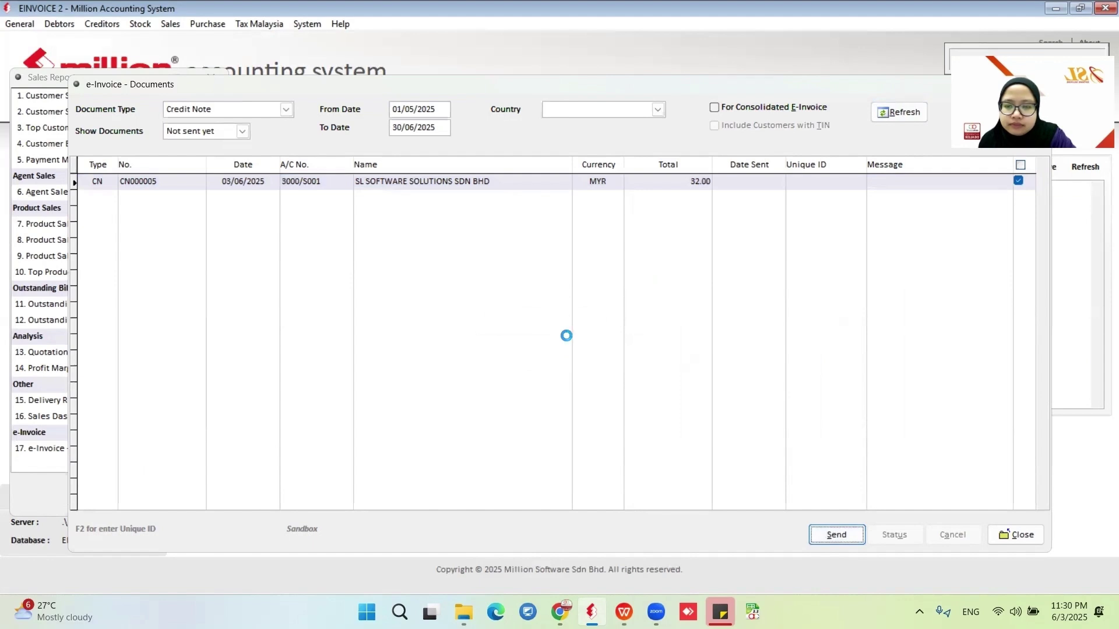
{"action": "left_click", "coordinate": [576, 353]}
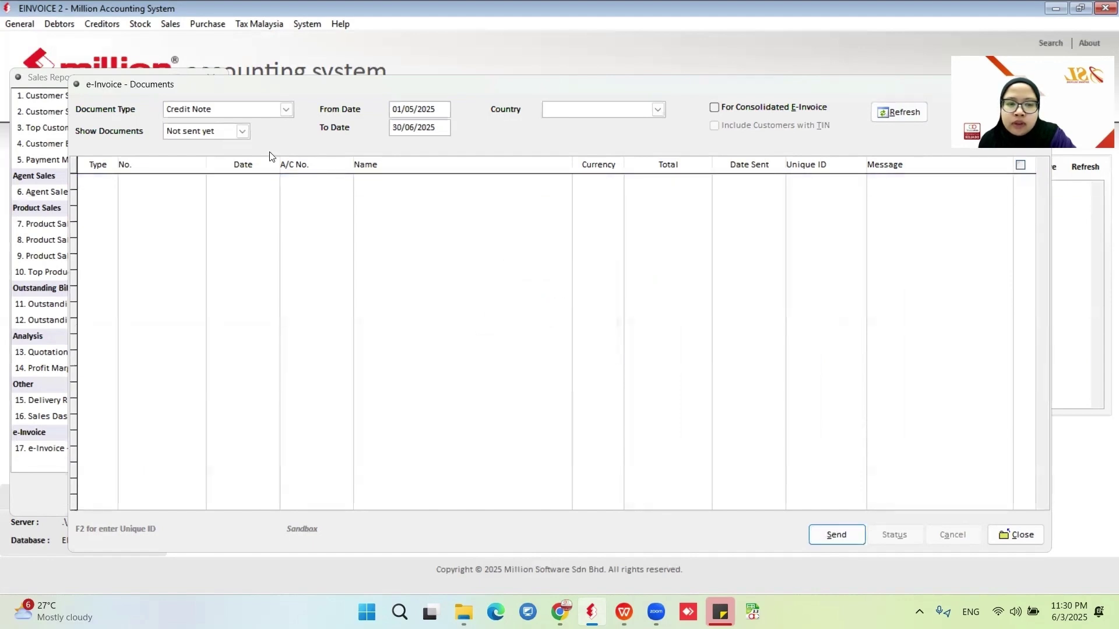
Show sent documents and check CN000005's e-invoice status, which reads Valid, then close the reports.
{"action": "left_click", "coordinate": [242, 132]}
{"action": "left_click", "coordinate": [230, 164]}
{"action": "left_click", "coordinate": [906, 112]}
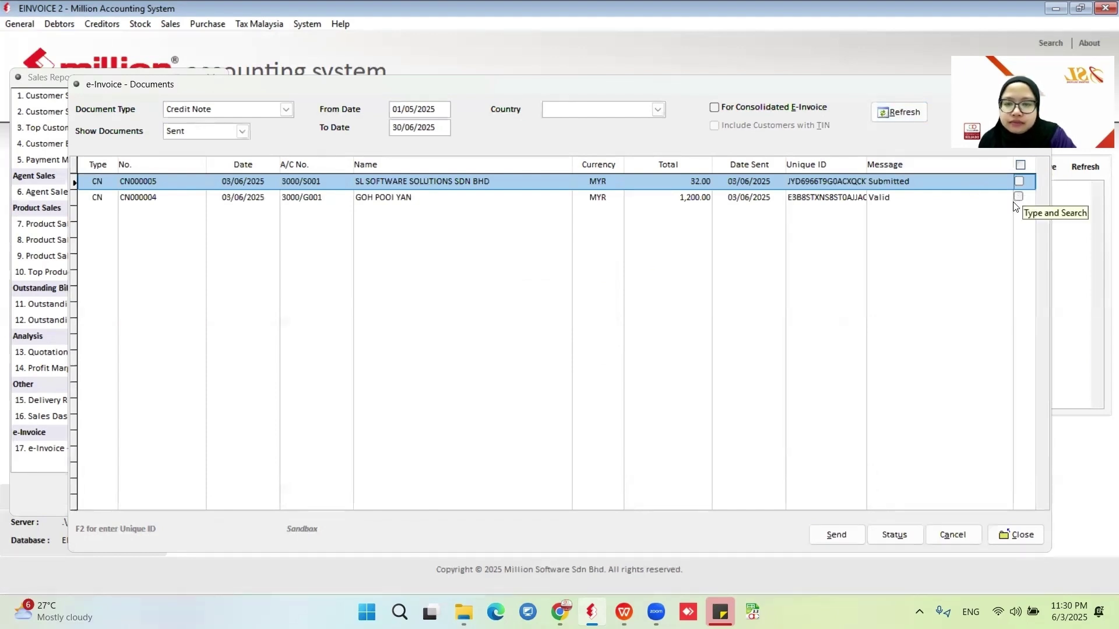
{"action": "left_click", "coordinate": [1018, 181]}
{"action": "left_click", "coordinate": [894, 534]}
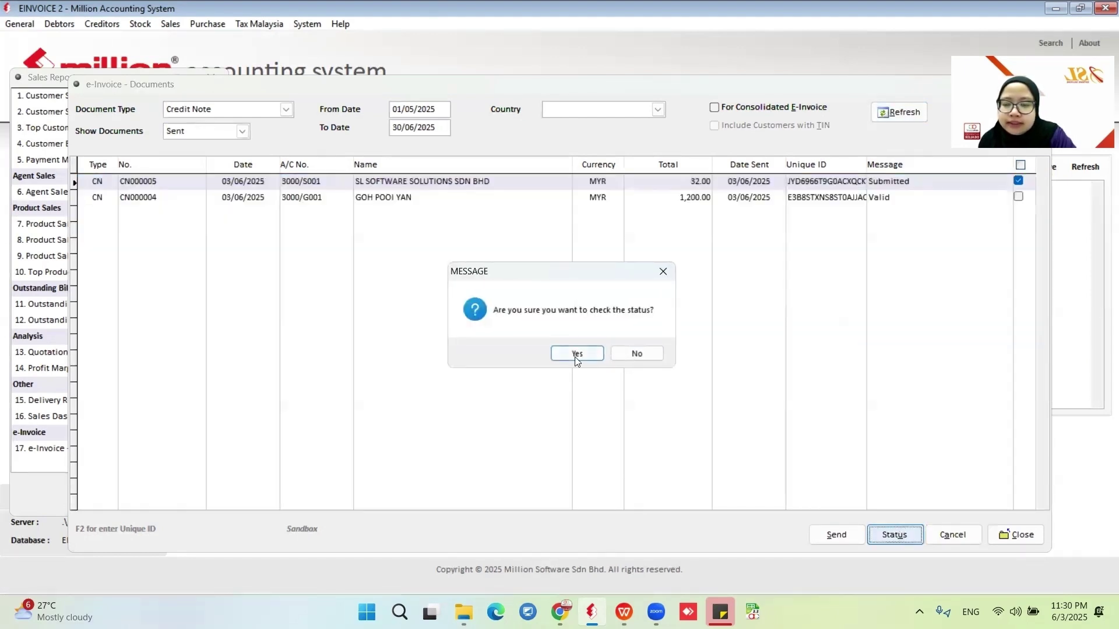
{"action": "left_click", "coordinate": [577, 354]}
{"action": "left_click", "coordinate": [593, 351]}
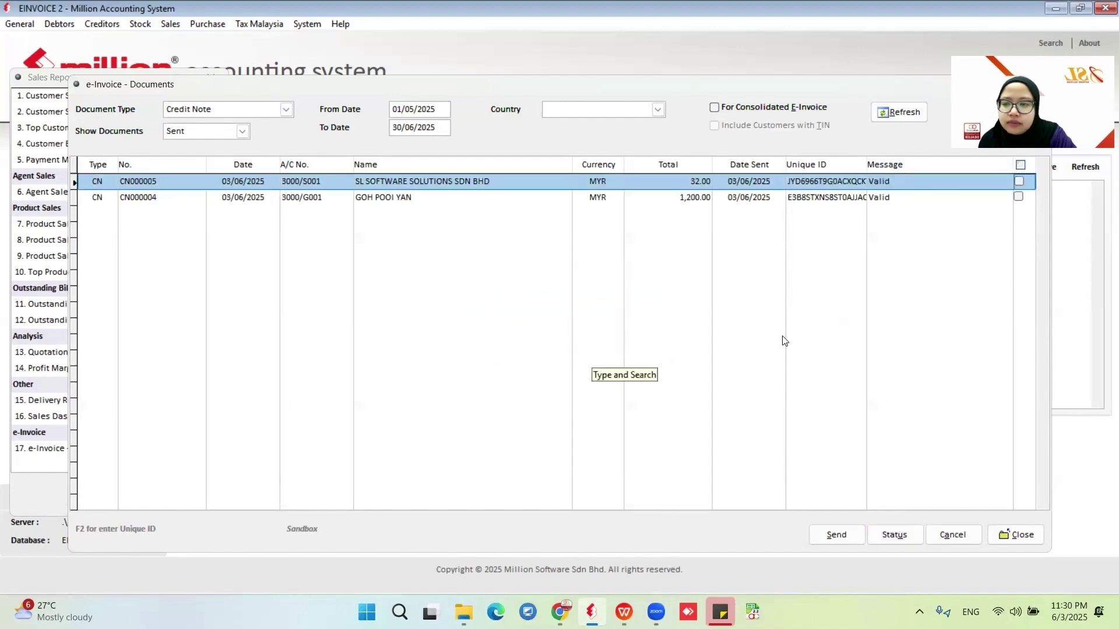
{"action": "left_click", "coordinate": [1014, 534]}
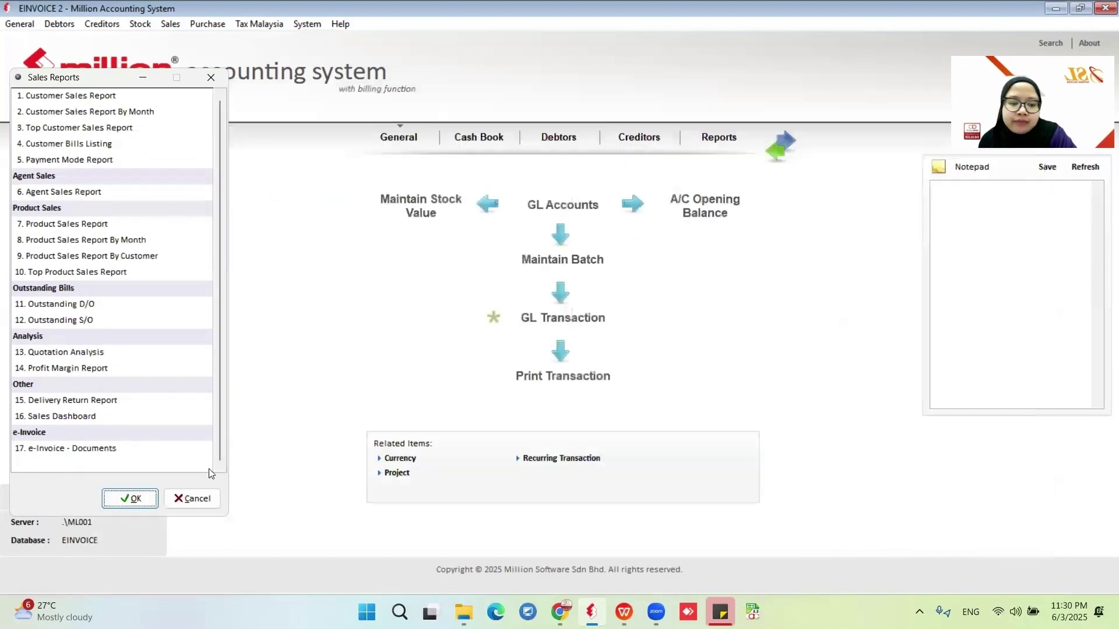
{"action": "left_click", "coordinate": [205, 498]}
Preview CN000005 in Credit Note with GST (e-Invoice) format down to its UUID and QR code, then close.
{"action": "left_click", "coordinate": [178, 24]}
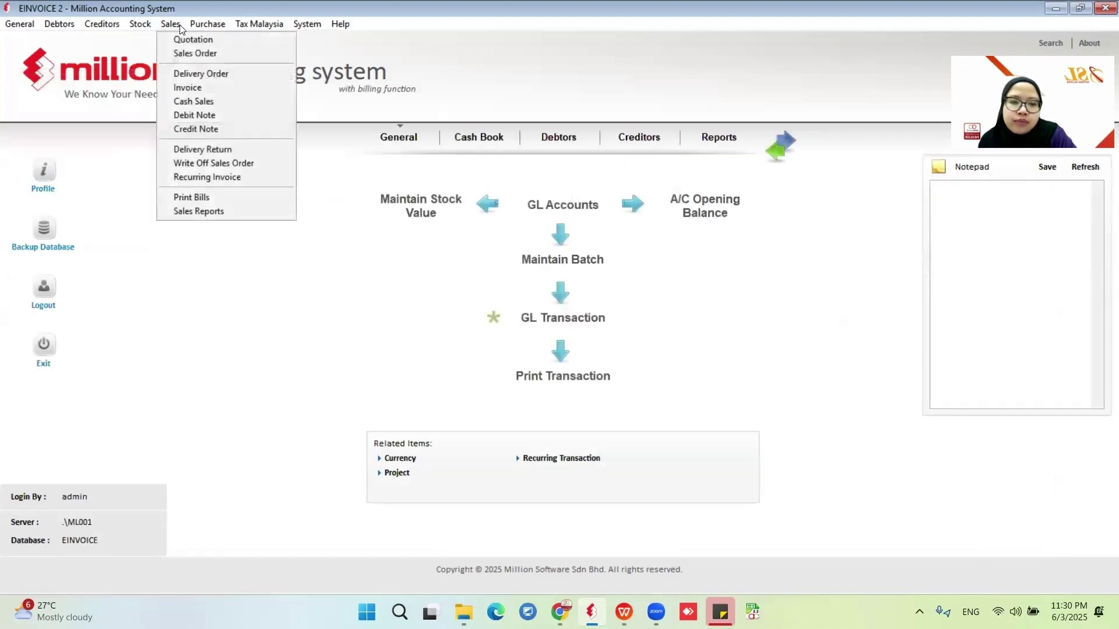
{"action": "left_click", "coordinate": [211, 129]}
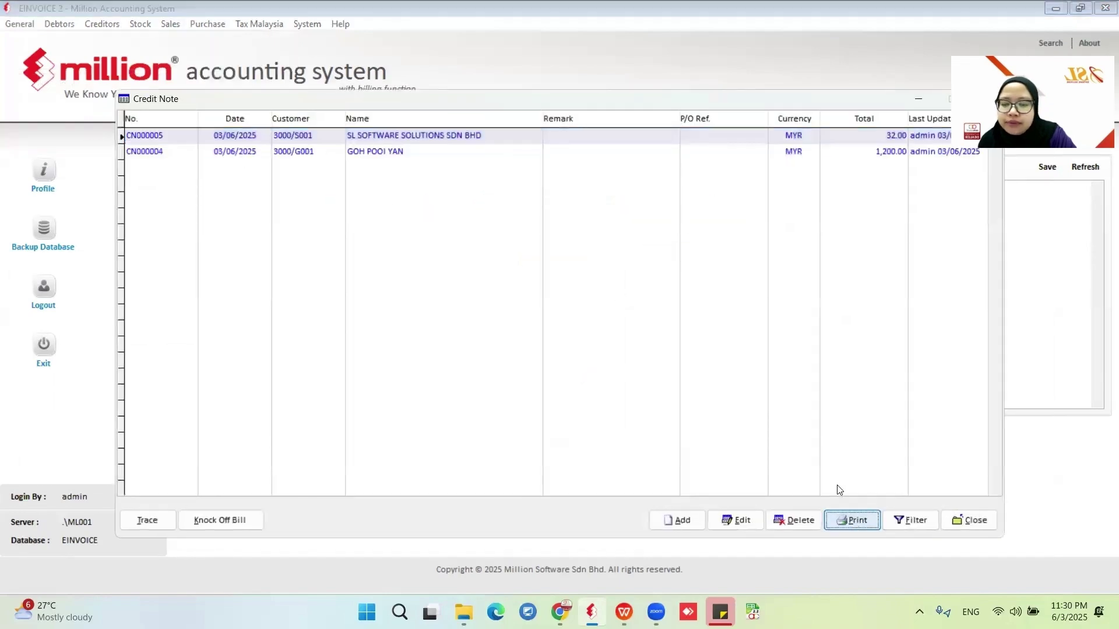
{"action": "left_click", "coordinate": [446, 236]}
{"action": "left_click", "coordinate": [622, 438]}
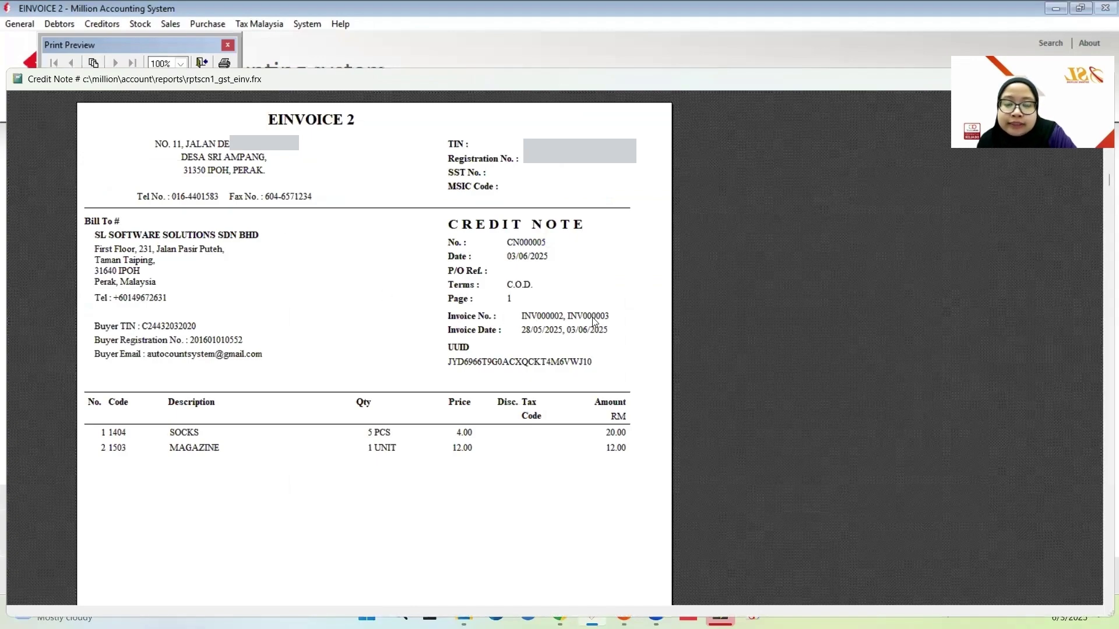
{"action": "left_click", "coordinate": [452, 322]}
{"action": "left_click", "coordinate": [670, 246]}
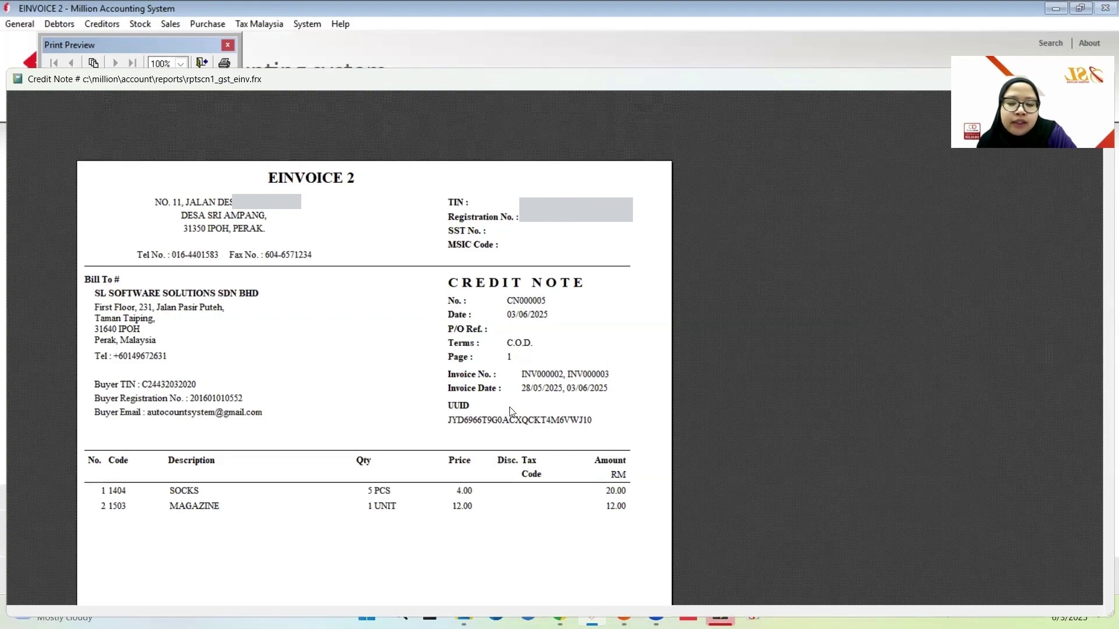
{"action": "scroll", "coordinate": [466, 396], "scroll_direction": "down", "scroll_amount": 3}
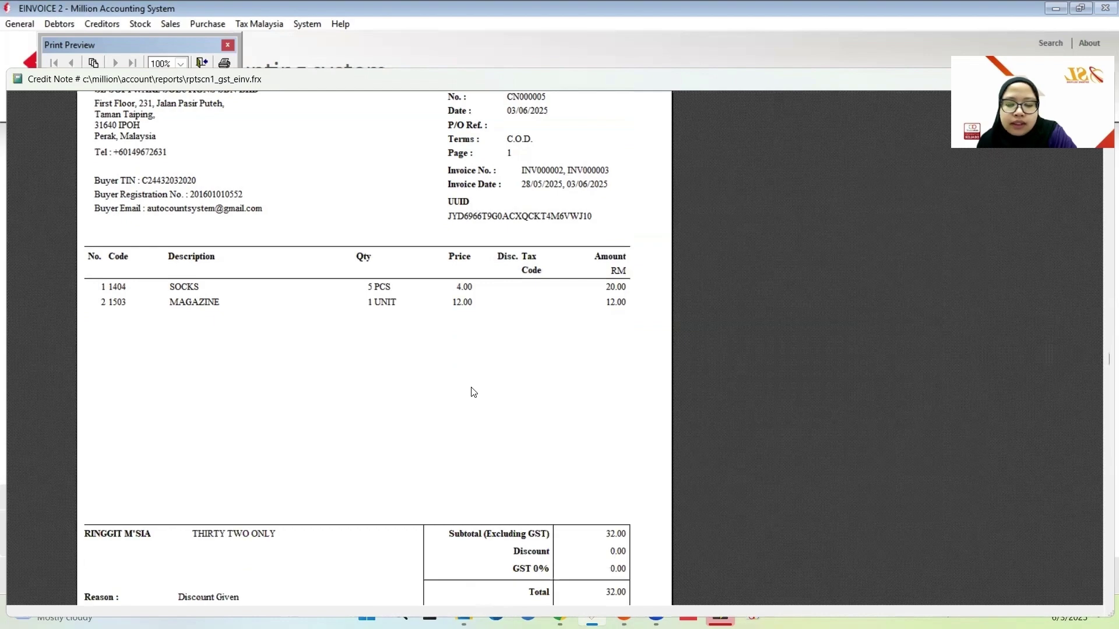
{"action": "scroll", "coordinate": [490, 408], "scroll_direction": "down", "scroll_amount": 3}
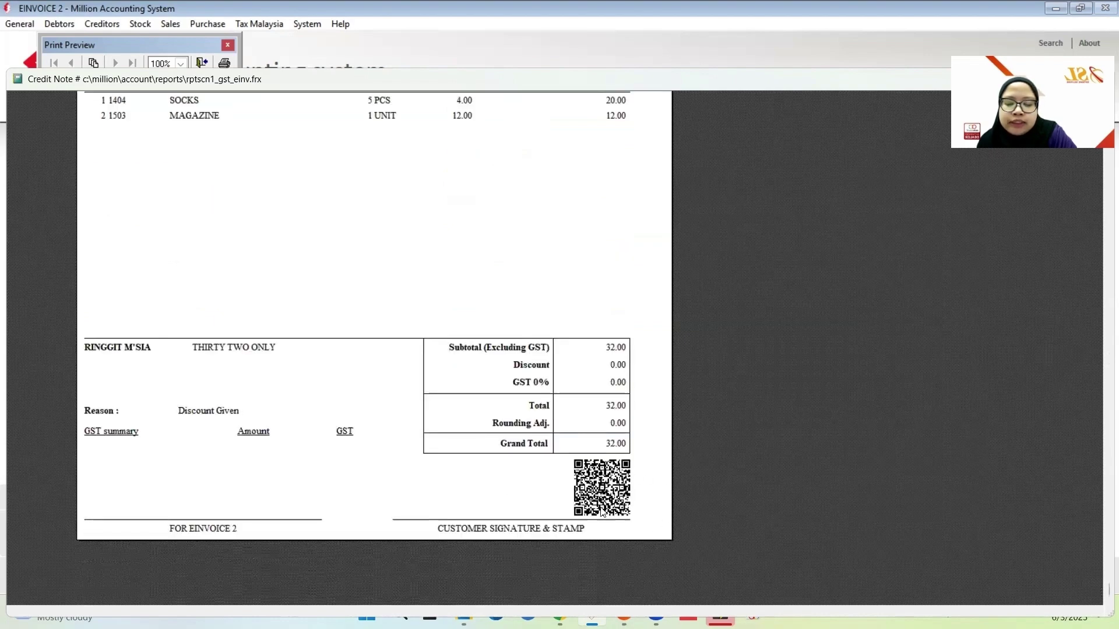
{"action": "double_click", "coordinate": [785, 86]}
{"action": "left_click", "coordinate": [794, 434]}
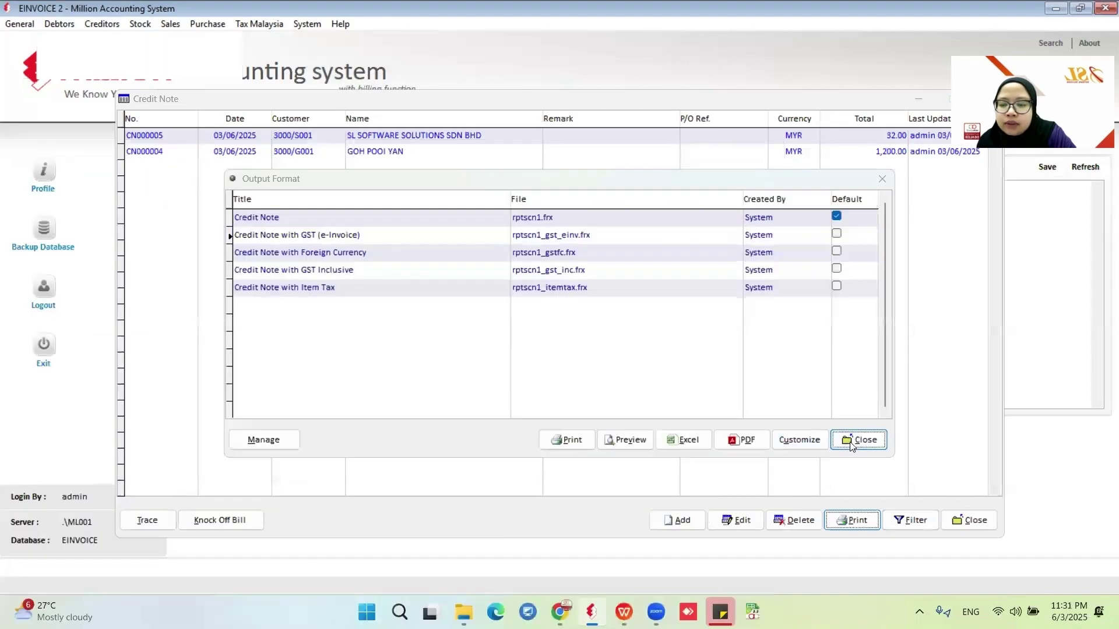
{"action": "left_click", "coordinate": [855, 439]}
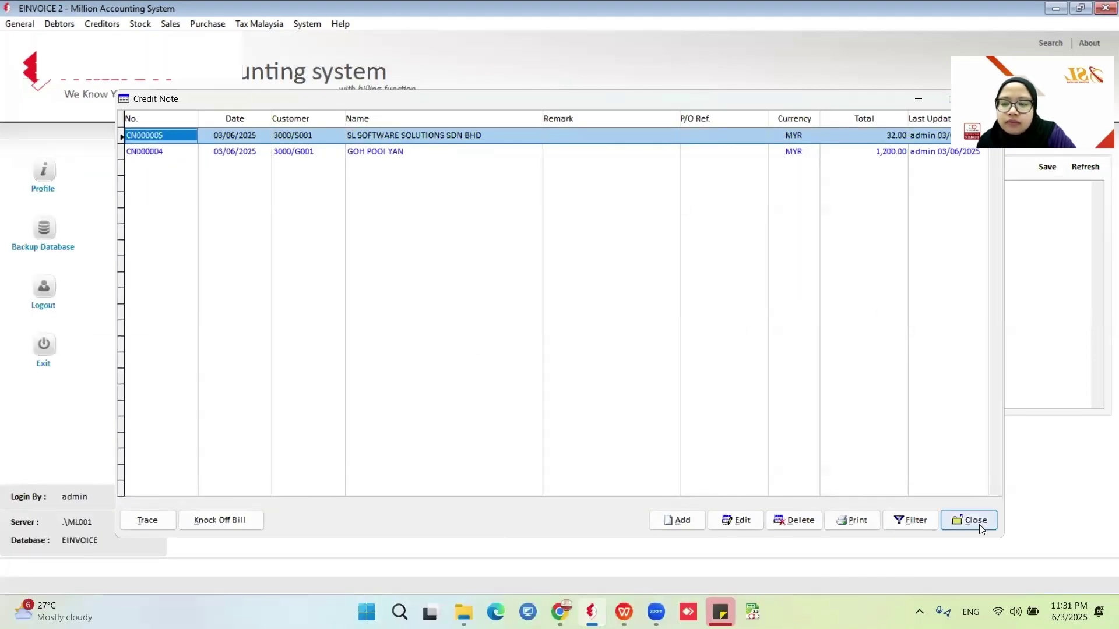
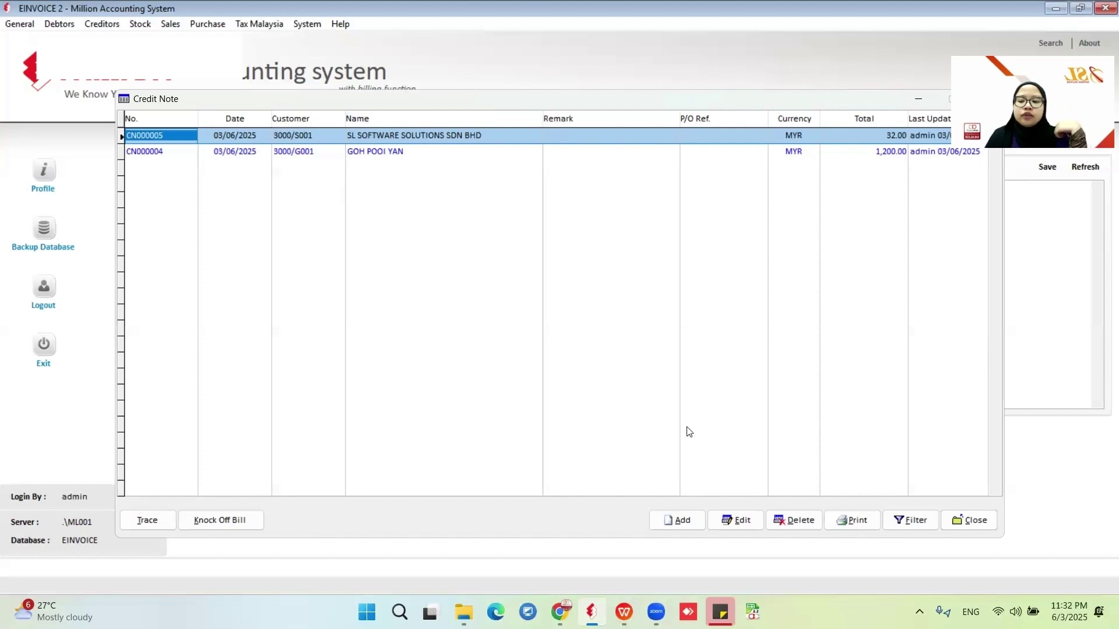
Discard a blank new credit note and review CN000005's knock-off allocation without changes.
{"action": "left_click", "coordinate": [679, 520]}
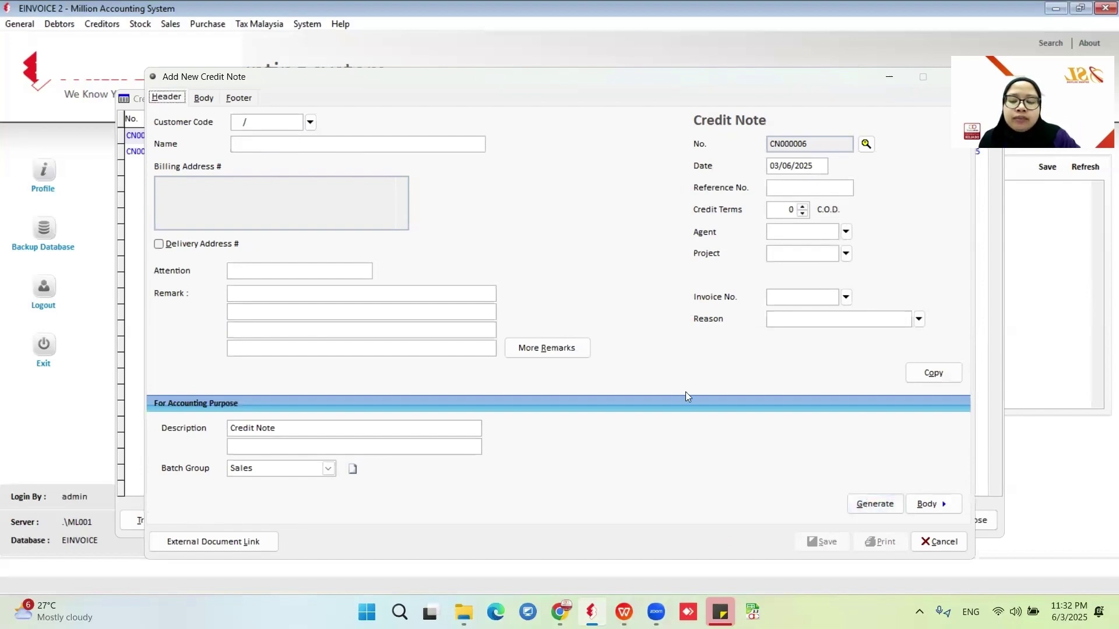
{"action": "left_click", "coordinate": [202, 97]}
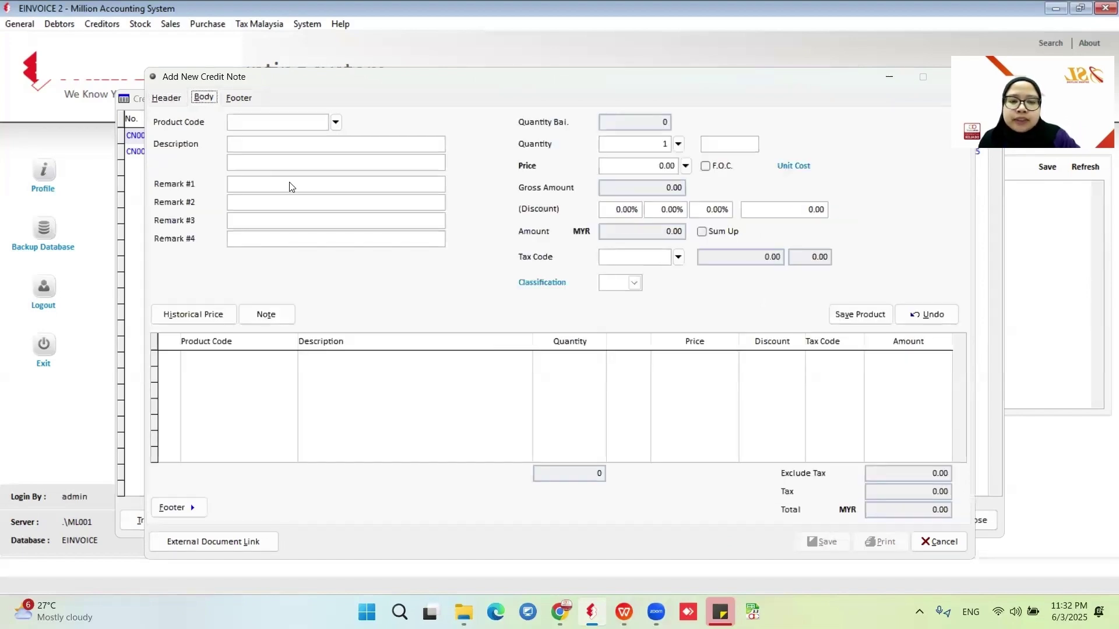
{"action": "left_click", "coordinate": [957, 542]}
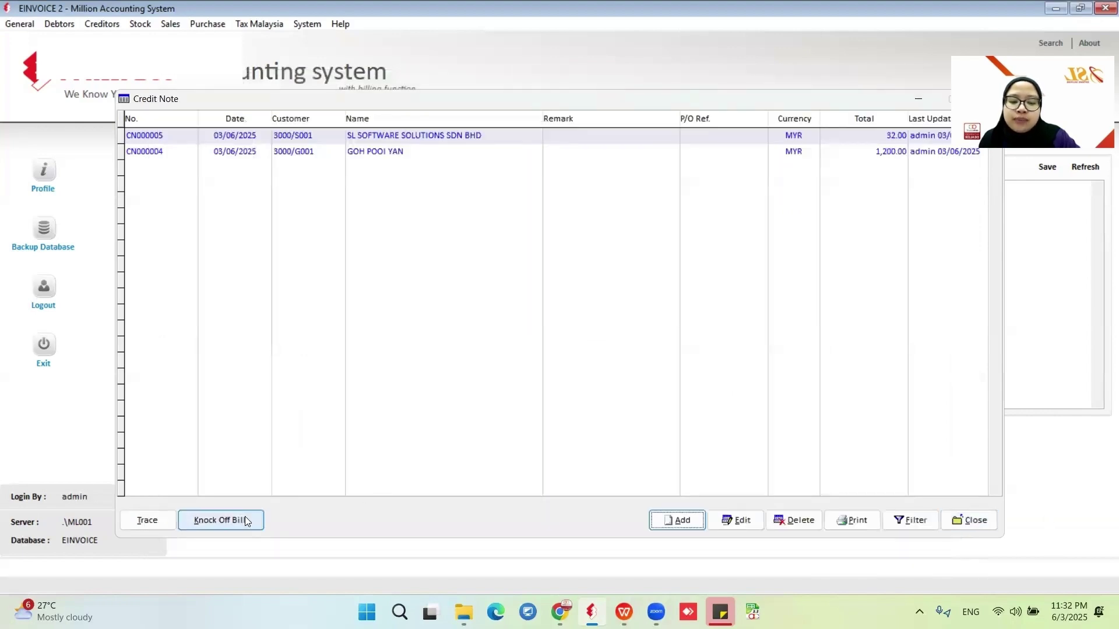
{"action": "left_click", "coordinate": [220, 519]}
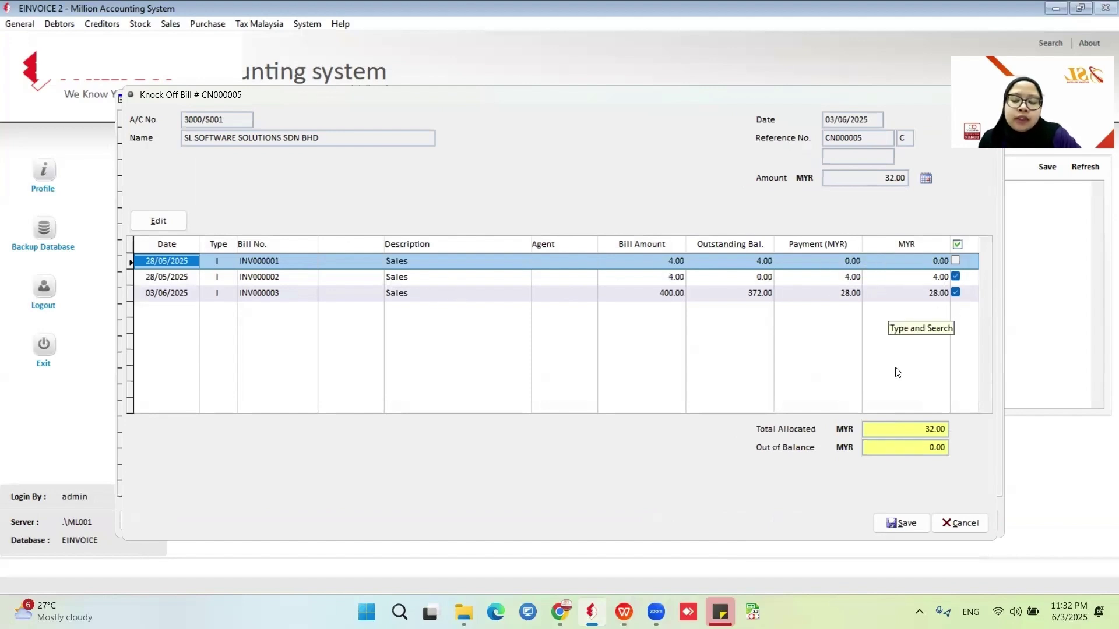
{"action": "left_click", "coordinate": [958, 523]}
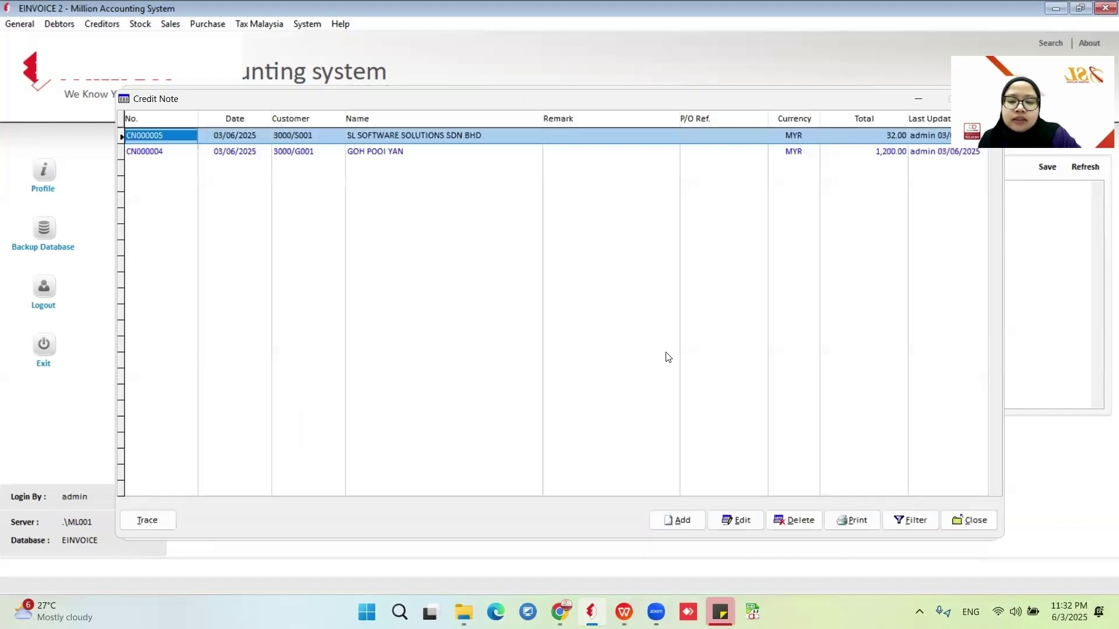
Start a new credit note for SL Software Solutions with reason Discount Given.
{"action": "left_click", "coordinate": [660, 521]}
{"action": "left_click", "coordinate": [310, 120]}
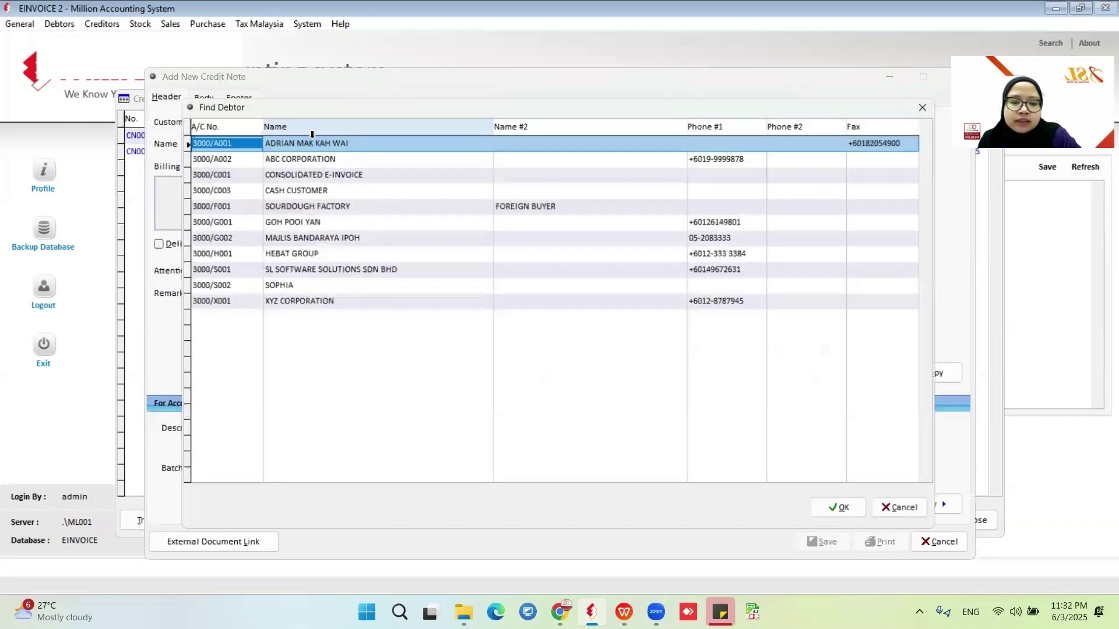
{"action": "left_click", "coordinate": [305, 269]}
{"action": "left_click", "coordinate": [843, 511]}
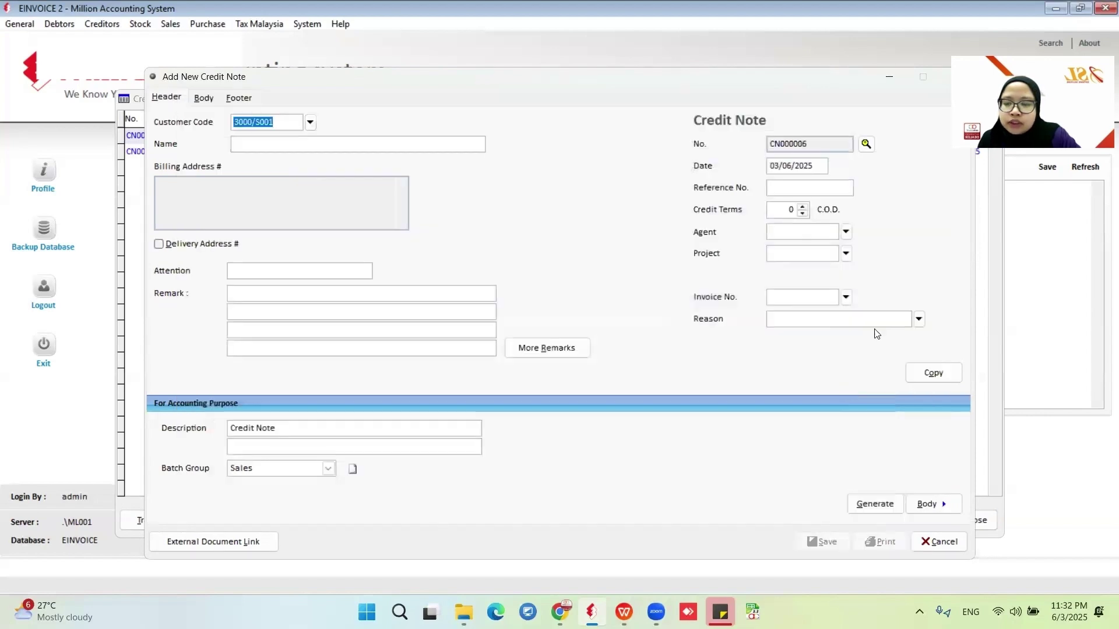
{"action": "left_click", "coordinate": [919, 319]}
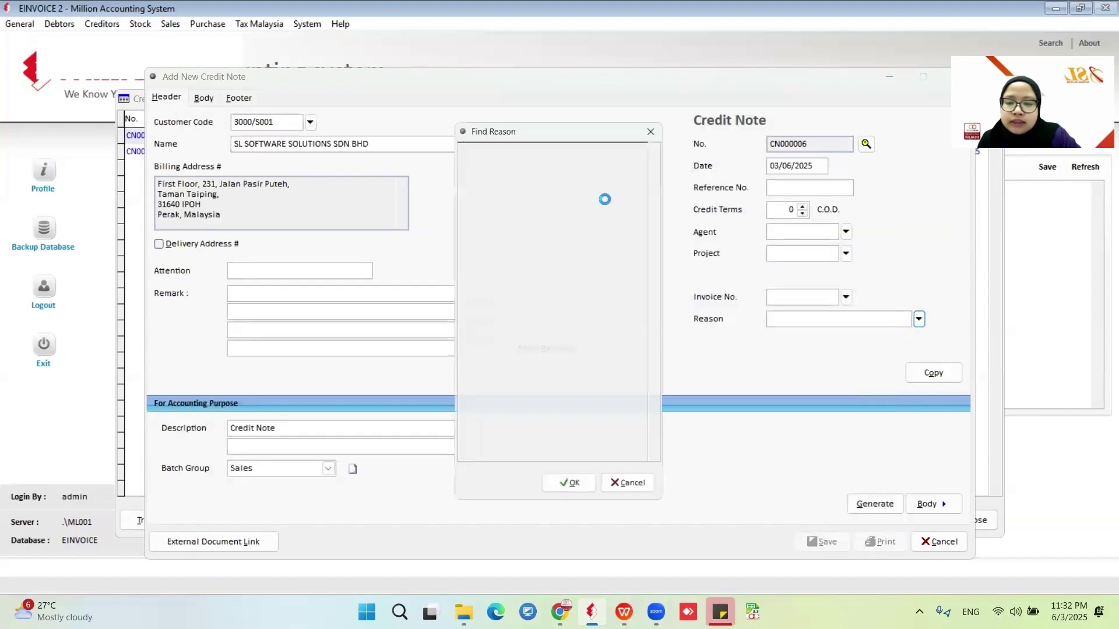
{"action": "left_click", "coordinate": [567, 489]}
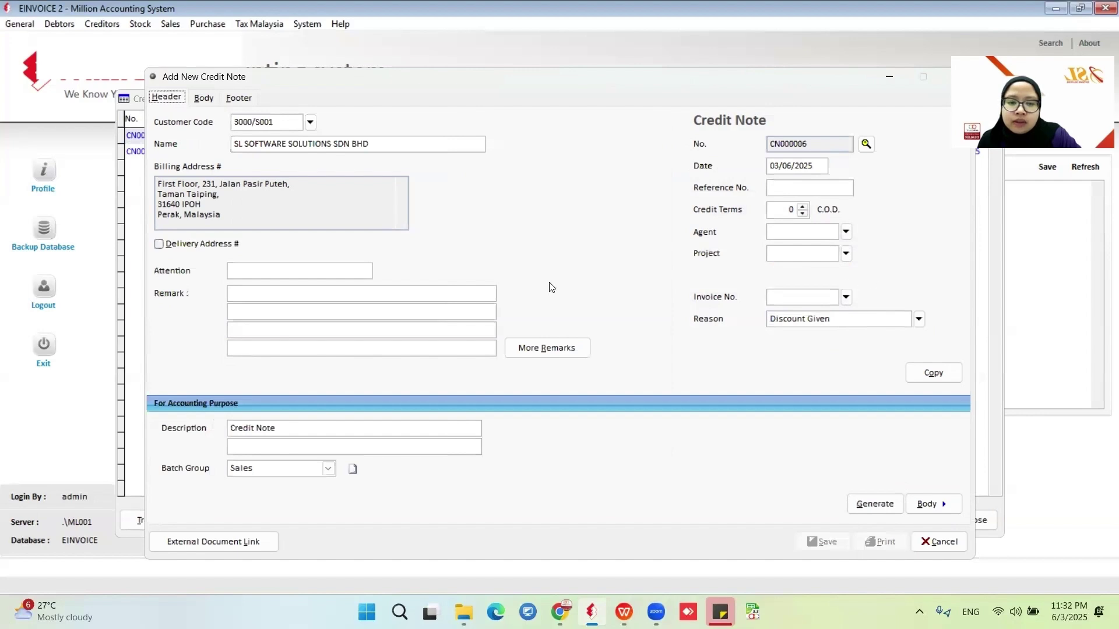
Add product 1404 SOCKS, 1 PCS at 4.00, as the credit note's line.
{"action": "left_click", "coordinate": [204, 98]}
{"action": "left_click", "coordinate": [335, 122]}
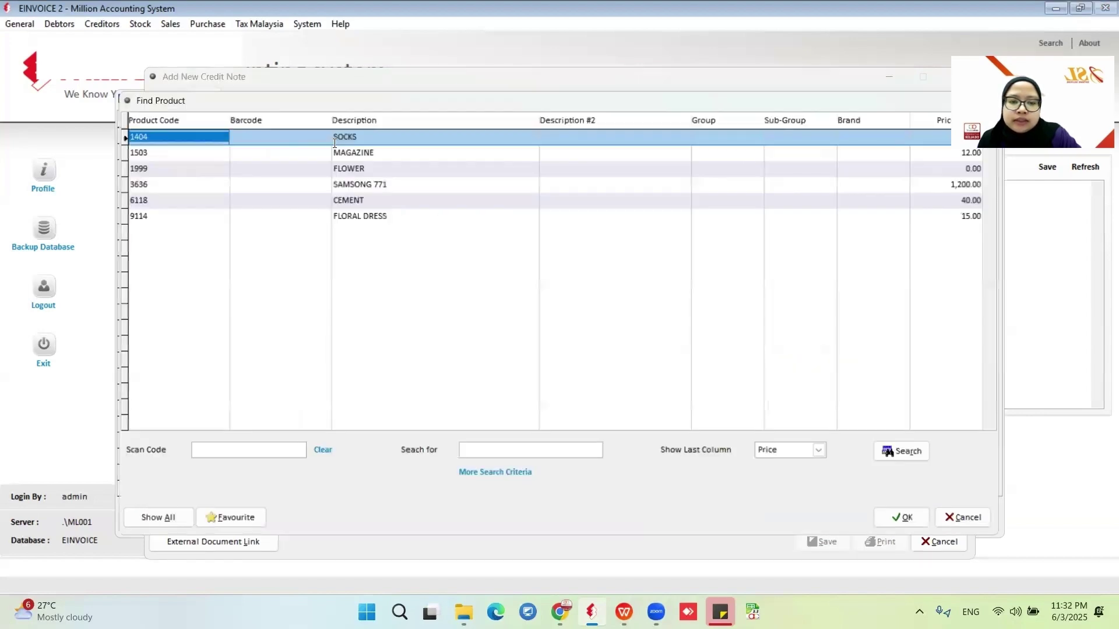
{"action": "left_click", "coordinate": [911, 520]}
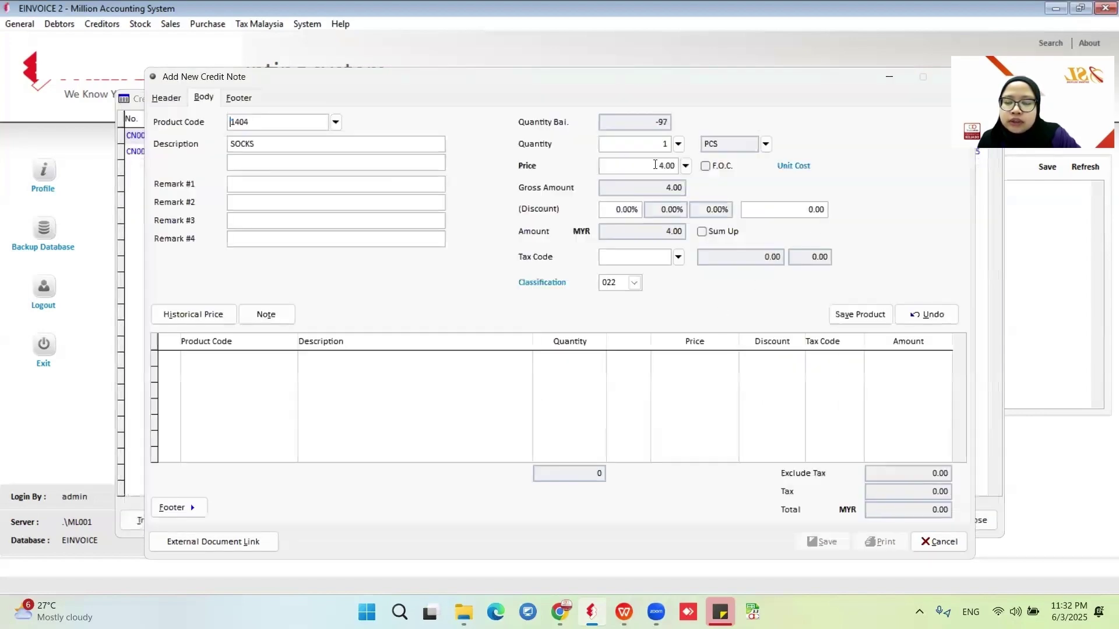
{"action": "mouse_move", "coordinate": [782, 172]}
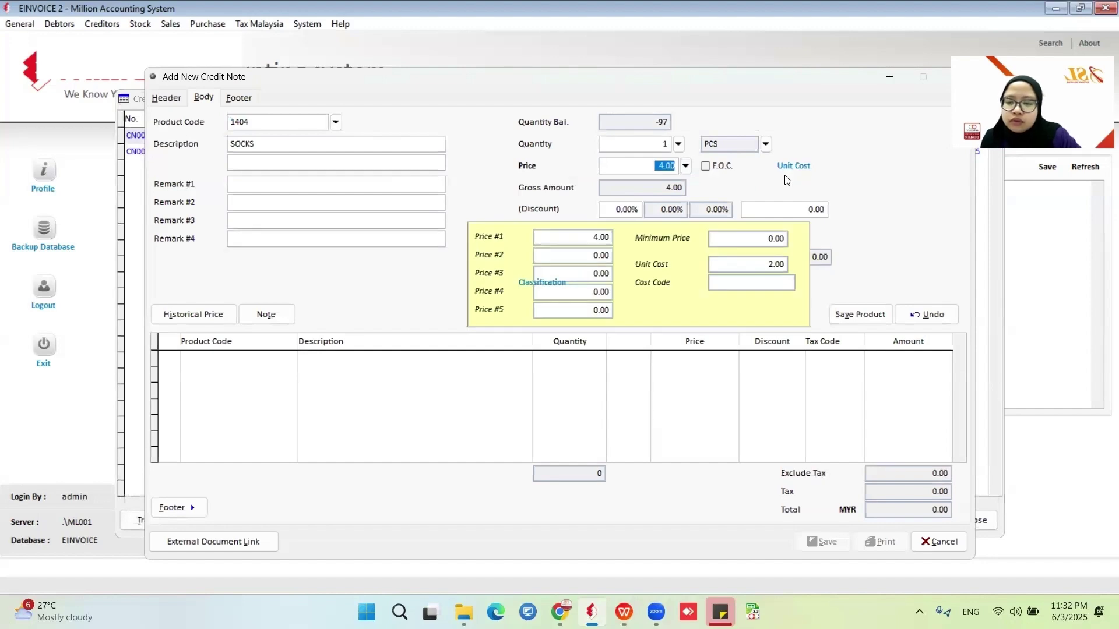
{"action": "left_click", "coordinate": [859, 314]}
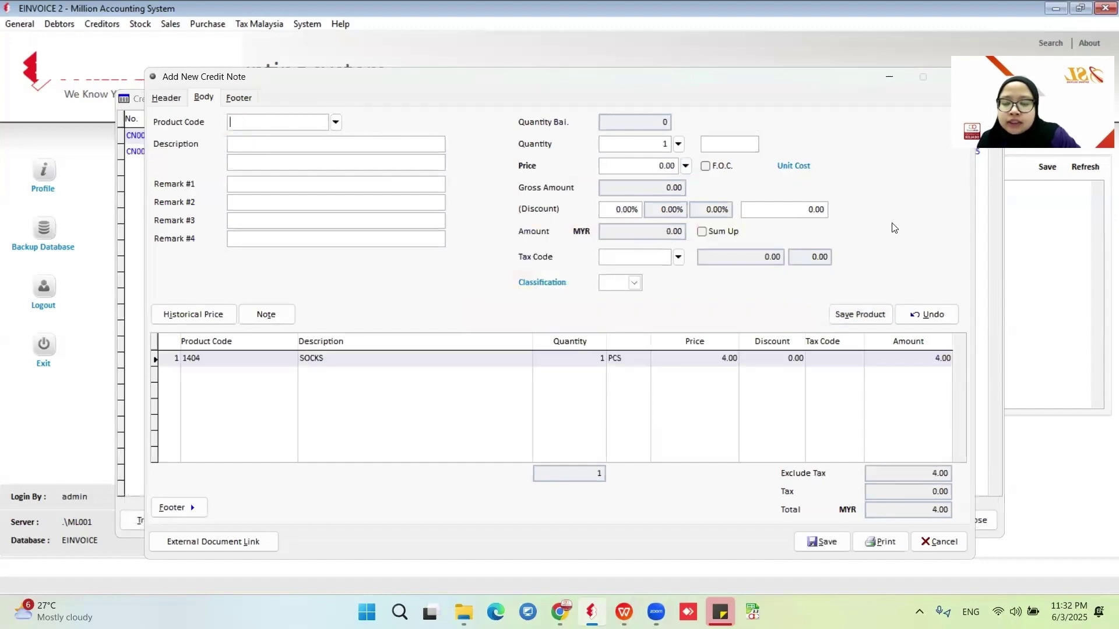
Save CN000006, knocking off 2.00 each against INV000001 and INV000003, and close the entry form.
{"action": "left_click", "coordinate": [823, 541]}
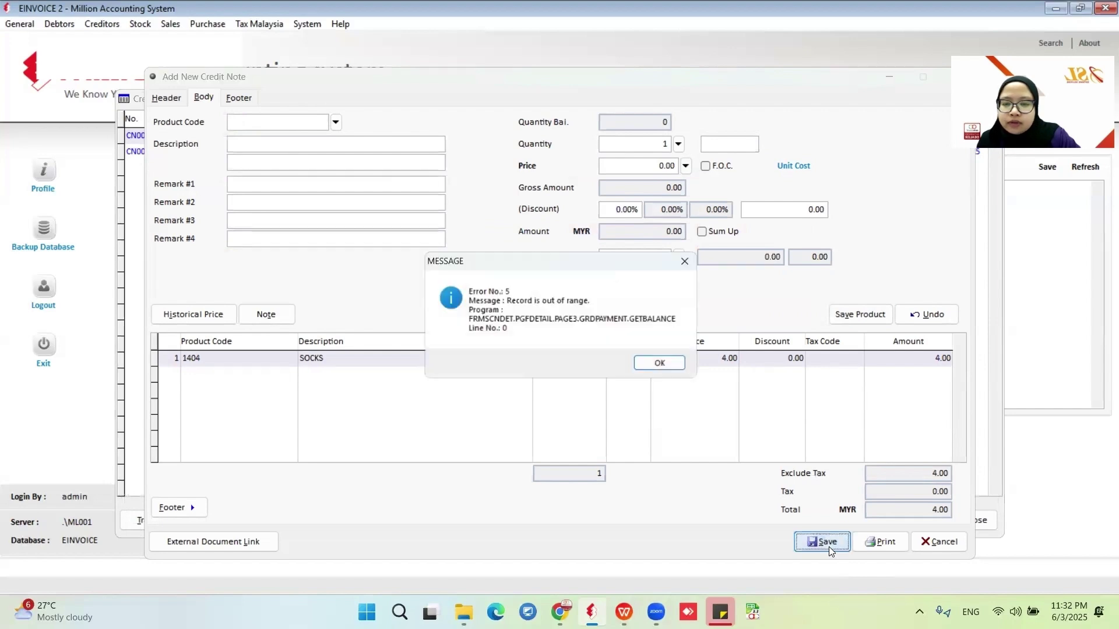
{"action": "key", "text": "Return"}
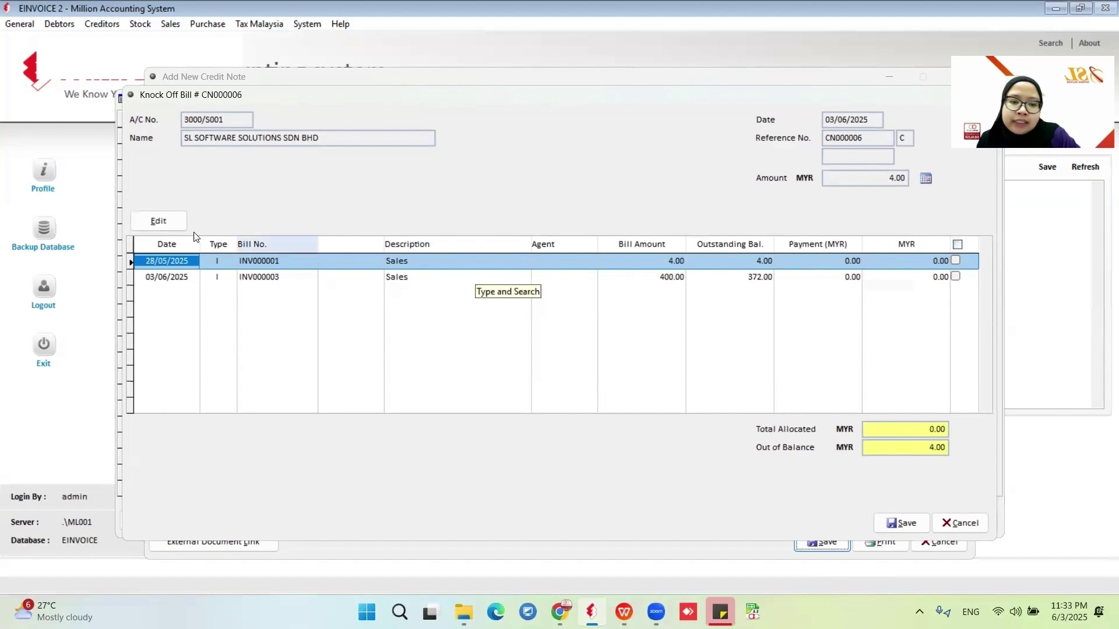
{"action": "left_click", "coordinate": [170, 226]}
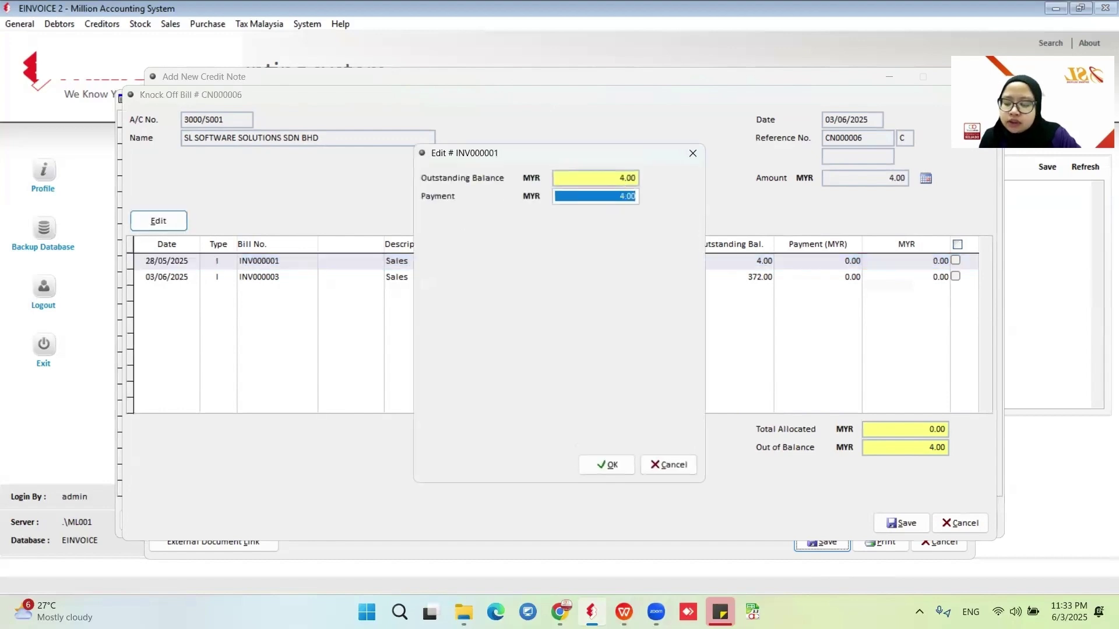
{"action": "type", "text": "2"}
{"action": "left_click", "coordinate": [606, 464]}
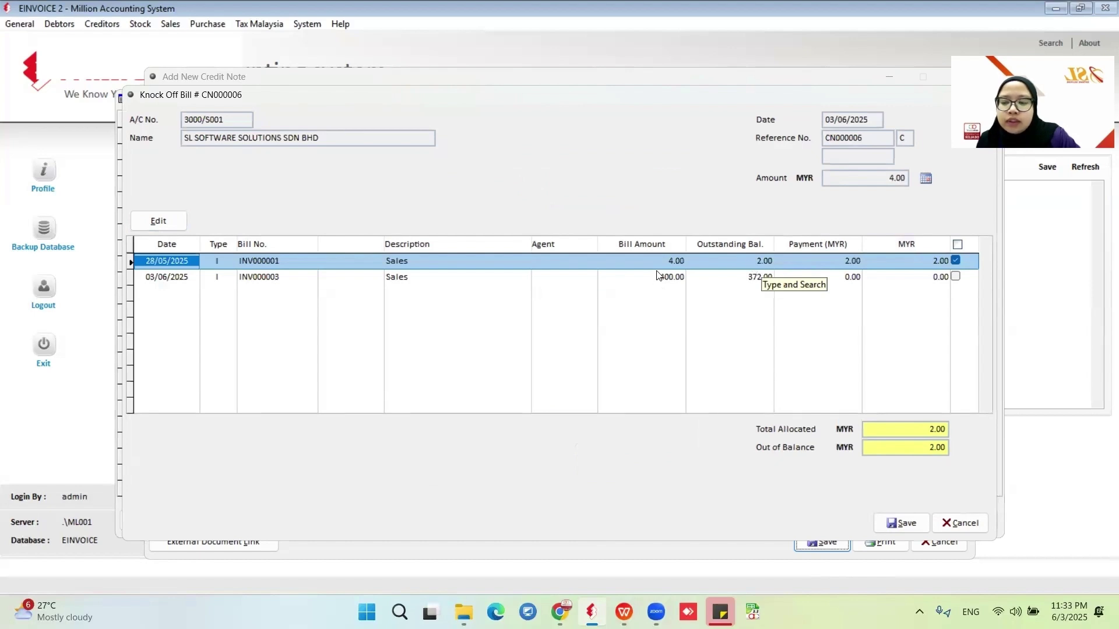
{"action": "left_click", "coordinate": [955, 276]}
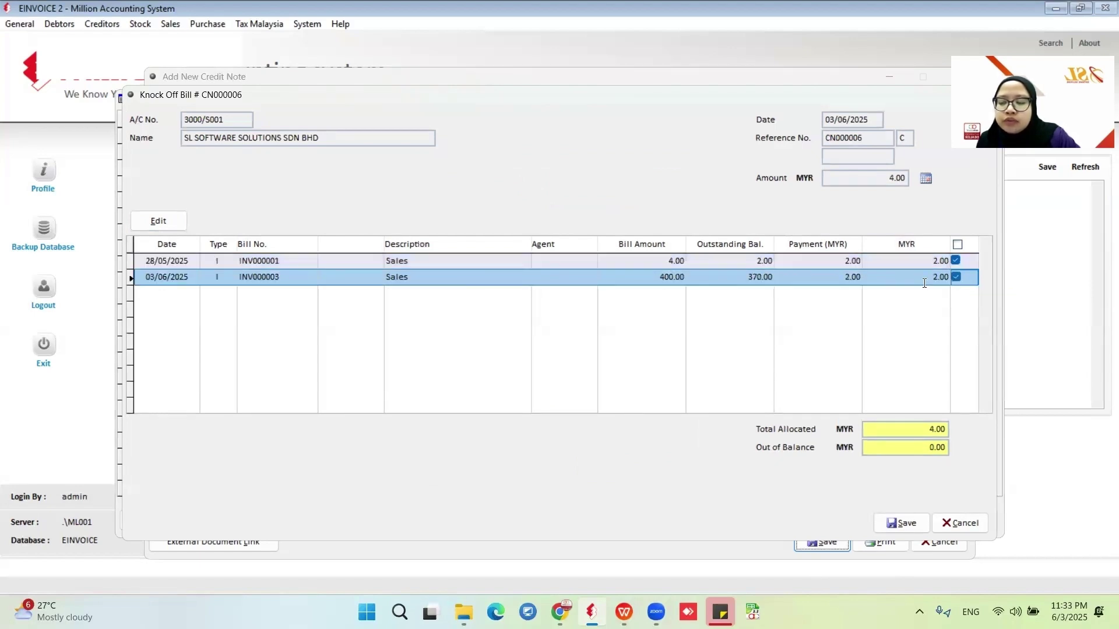
{"action": "left_click", "coordinate": [907, 527]}
{"action": "left_click", "coordinate": [928, 540]}
Close the credit note list and open the e-Invoice - Documents report from Sales.
{"action": "left_click", "coordinate": [968, 520]}
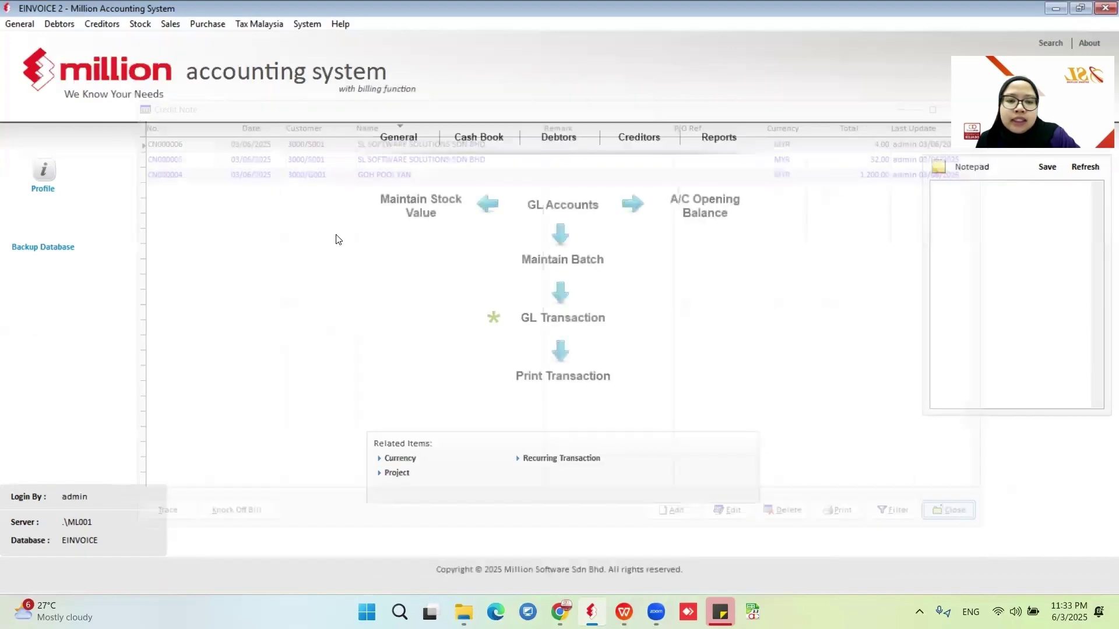
{"action": "left_click", "coordinate": [170, 24]}
{"action": "left_click", "coordinate": [232, 208]}
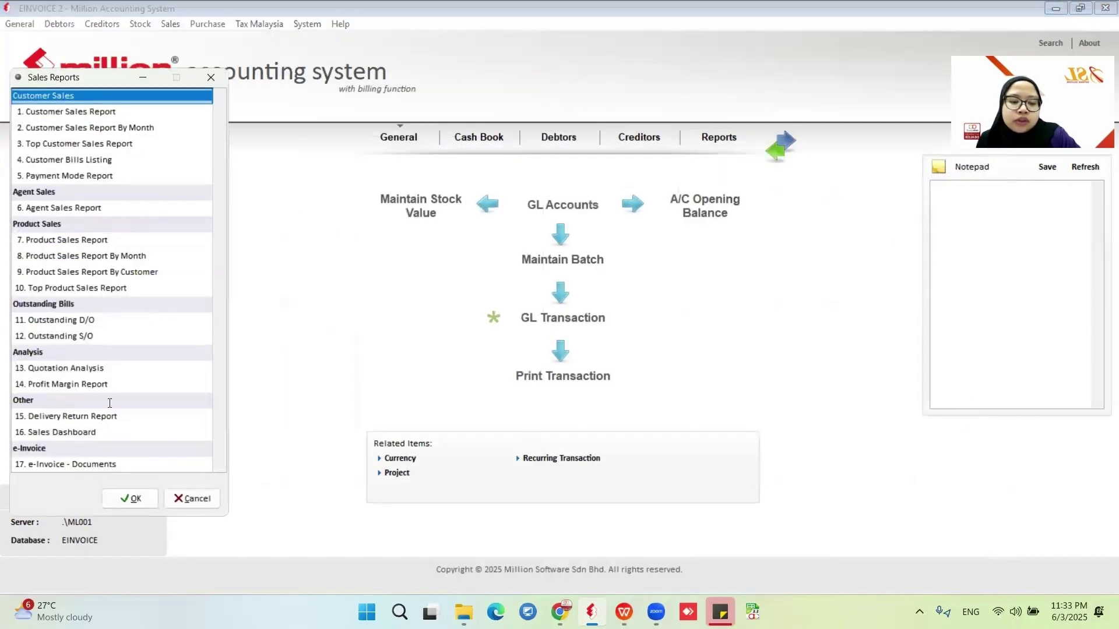
{"action": "left_click", "coordinate": [66, 464]}
{"action": "left_click", "coordinate": [130, 498]}
List unsent credit notes and send CN000006 as an e-invoice.
{"action": "left_click", "coordinate": [208, 110]}
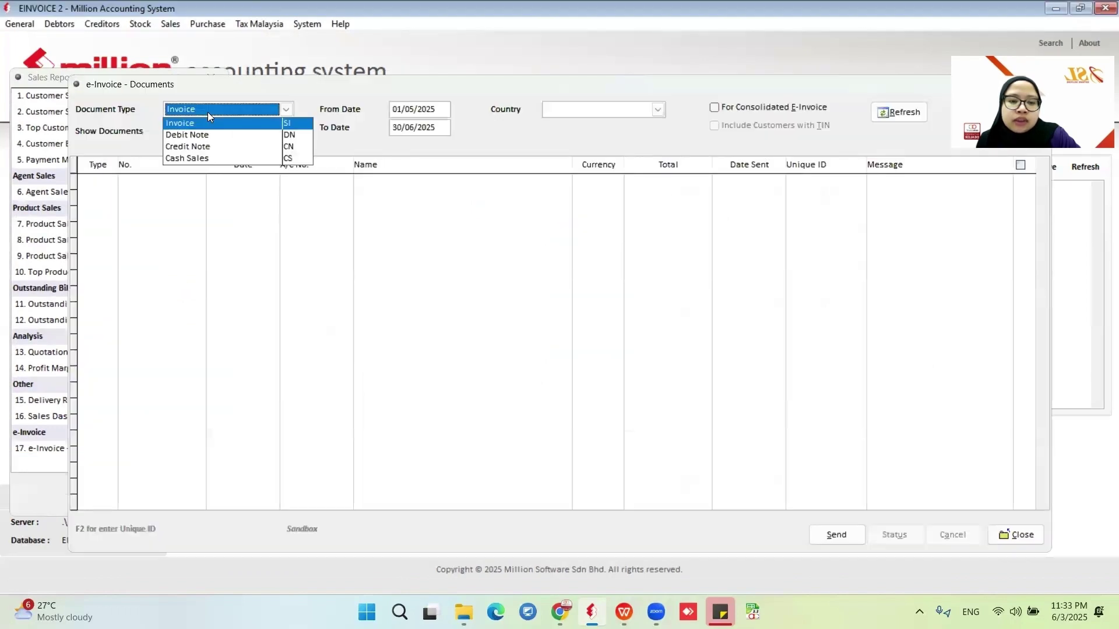
{"action": "left_click", "coordinate": [208, 112]}
{"action": "left_click", "coordinate": [214, 108]}
{"action": "left_click", "coordinate": [291, 147]}
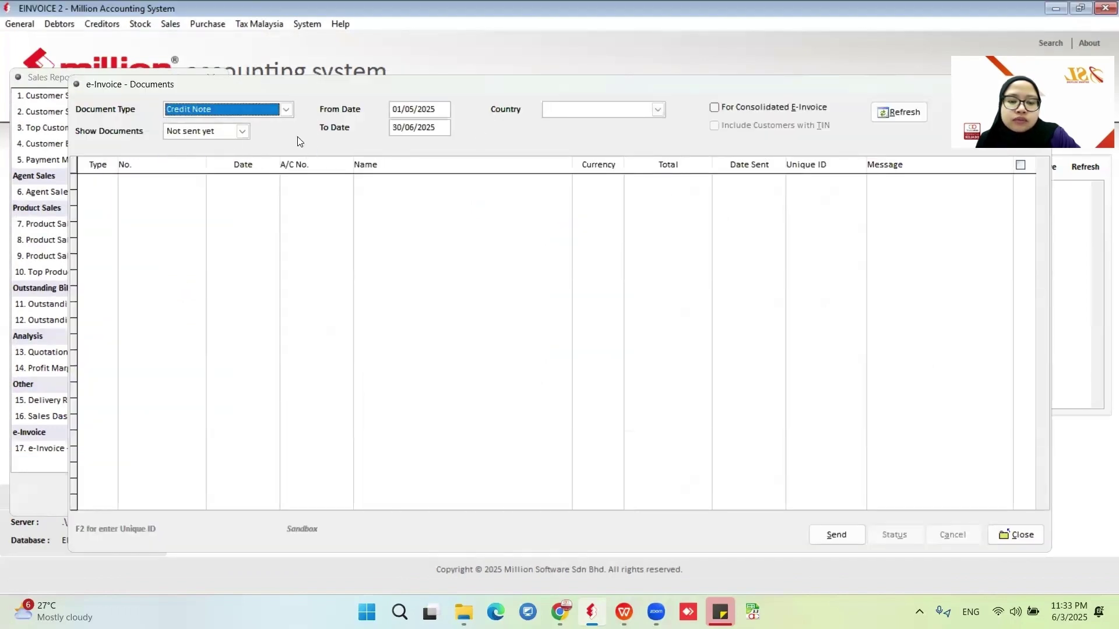
{"action": "left_click", "coordinate": [898, 112]}
{"action": "left_click", "coordinate": [1018, 181]}
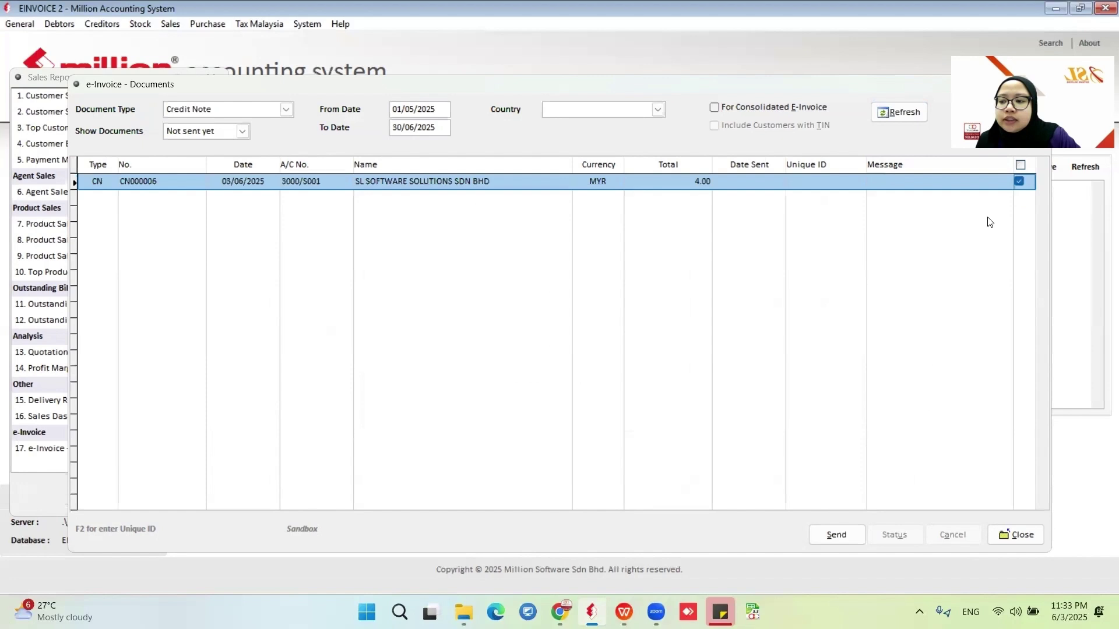
{"action": "left_click", "coordinate": [827, 540]}
{"action": "left_click", "coordinate": [551, 352]}
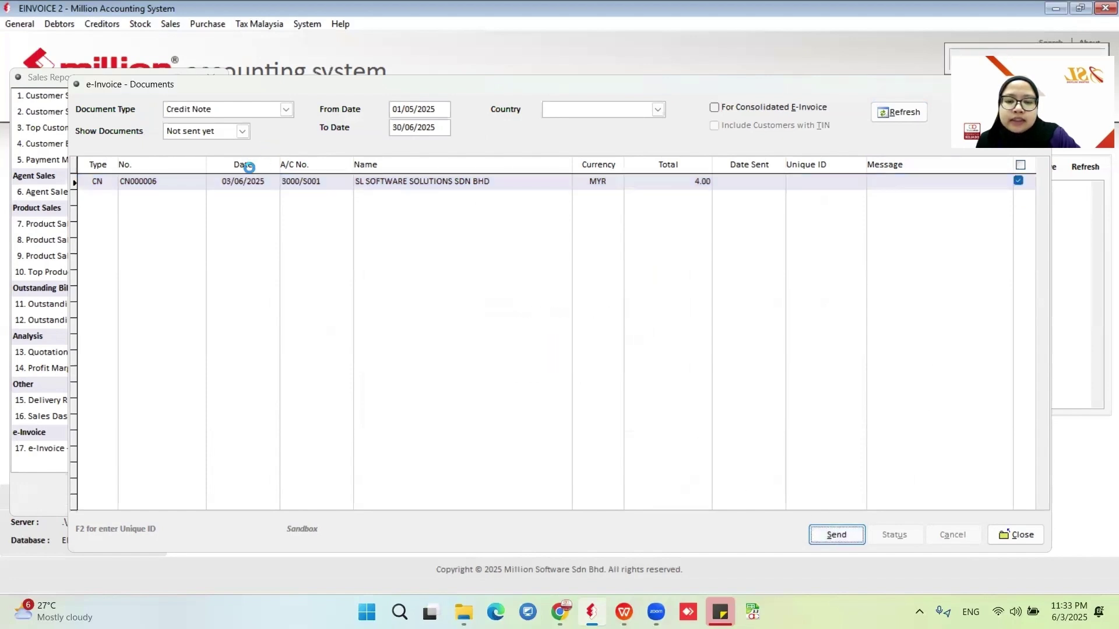
List sent credit notes and run the e-invoice status check on CN000006 twice.
{"action": "left_click", "coordinate": [606, 361]}
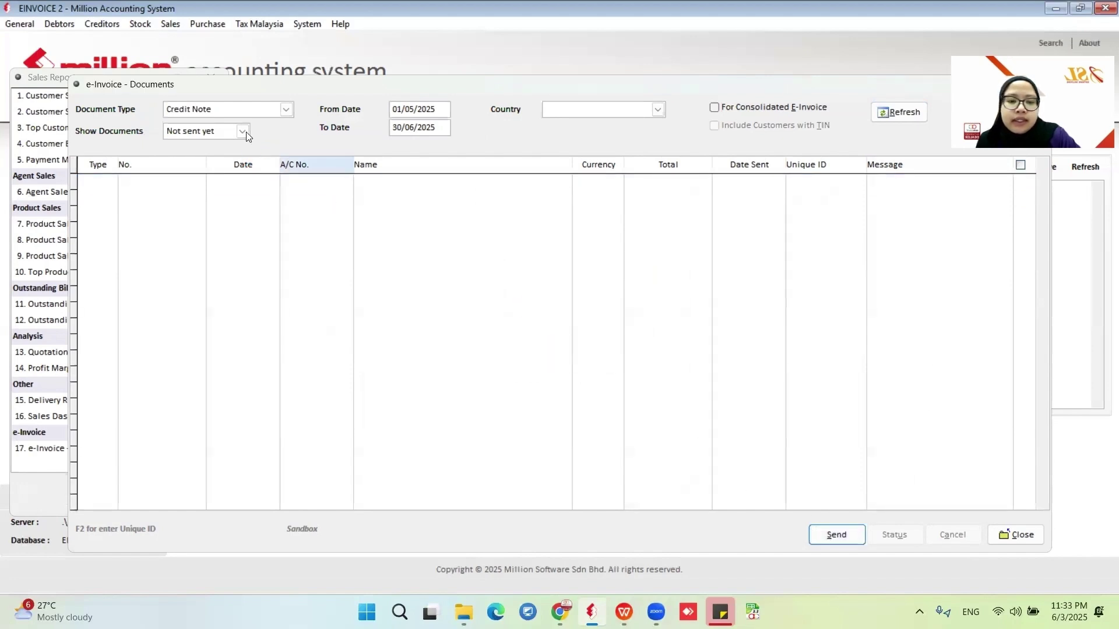
{"action": "left_click", "coordinate": [241, 131]}
{"action": "left_click", "coordinate": [233, 166]}
{"action": "left_click", "coordinate": [898, 112]}
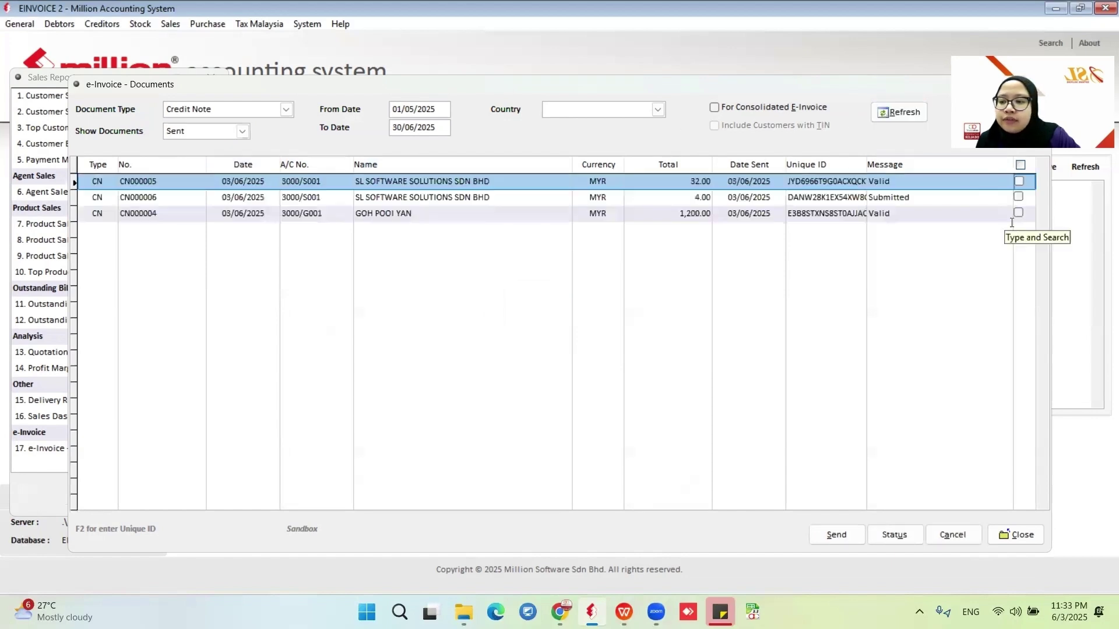
{"action": "left_click", "coordinate": [1018, 197]}
{"action": "left_click", "coordinate": [893, 534]}
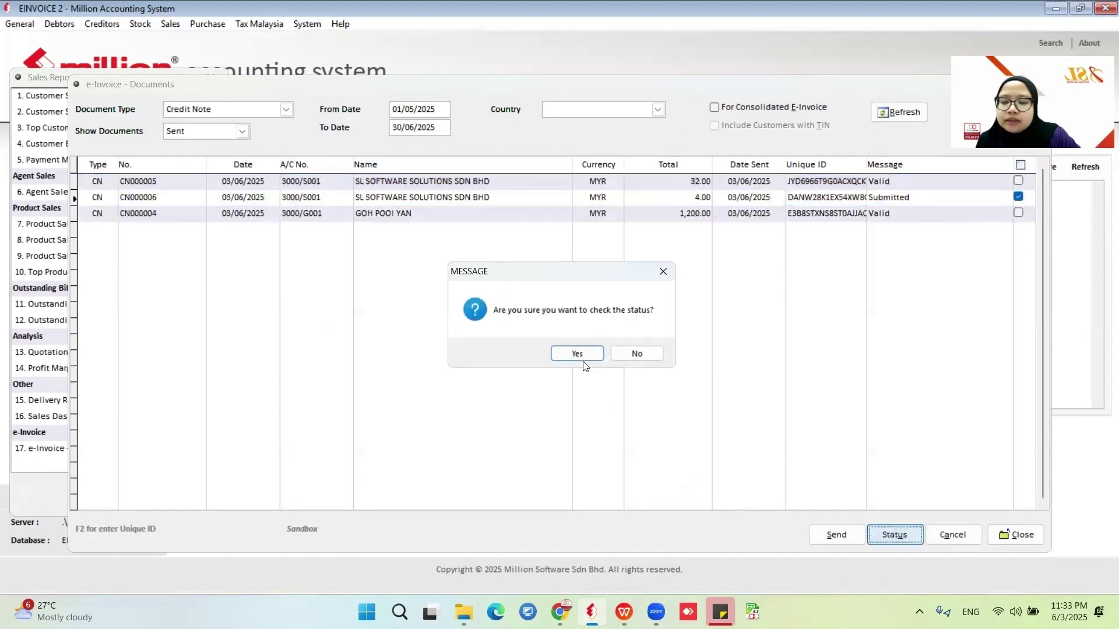
{"action": "left_click", "coordinate": [577, 351]}
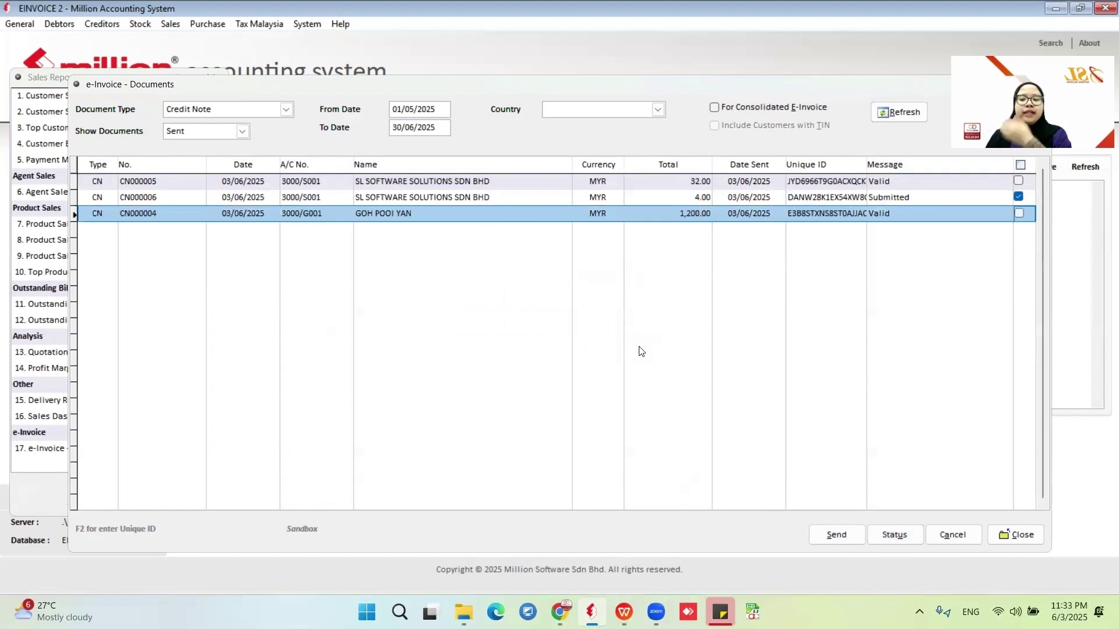
{"action": "left_click", "coordinate": [891, 535]}
{"action": "left_click", "coordinate": [577, 353]}
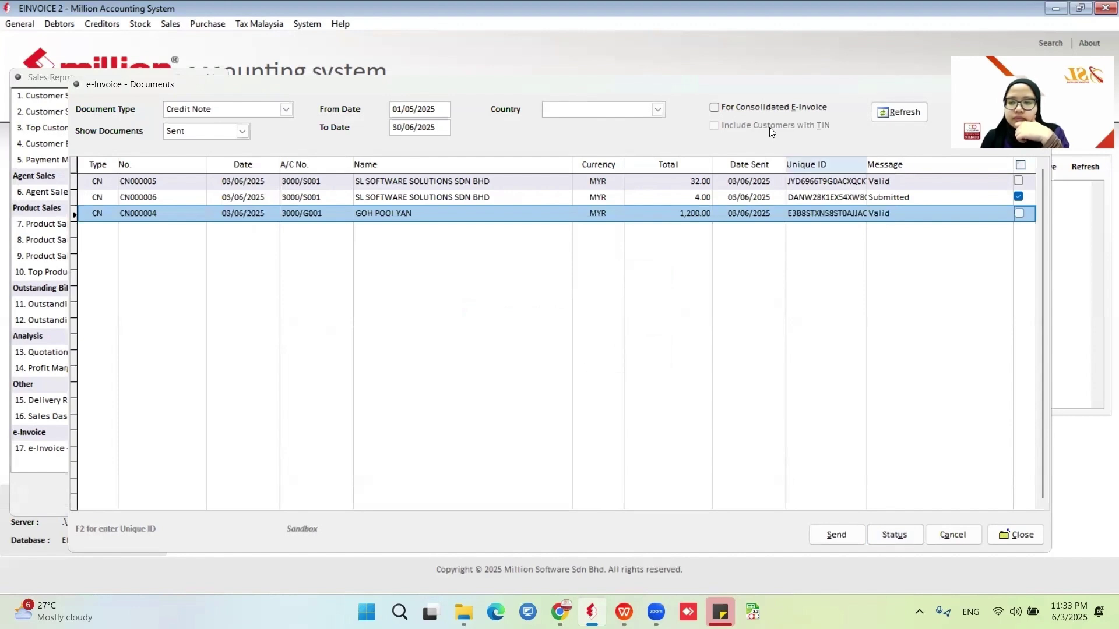
Tick CN000004 and CN000005 instead of CN000006, then close e-Invoice Documents and Sales Reports.
{"action": "left_click", "coordinate": [1018, 214]}
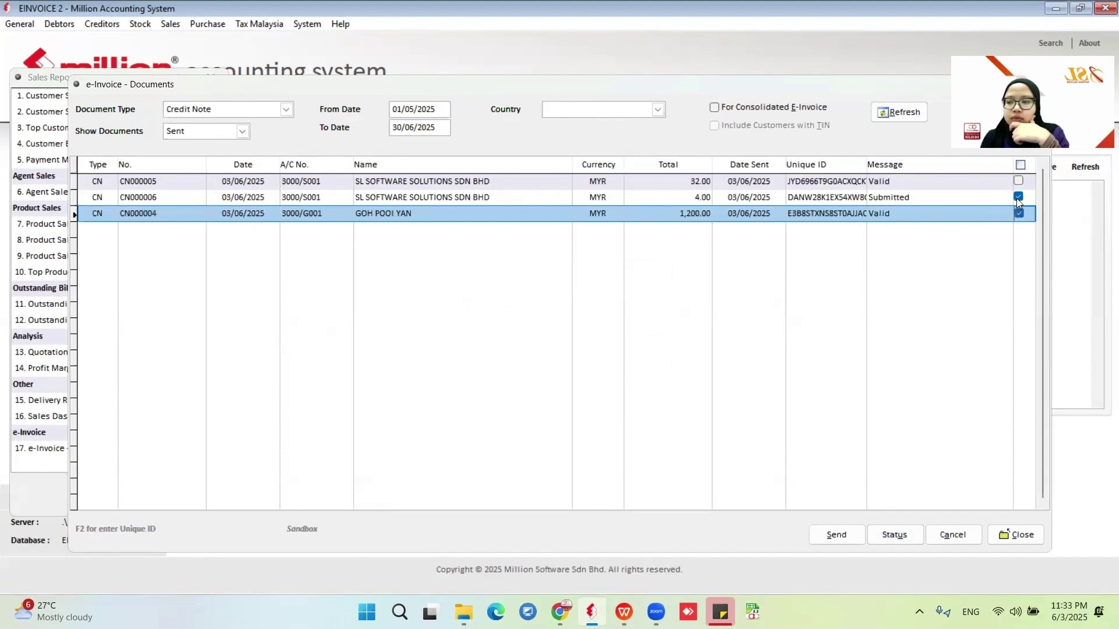
{"action": "left_click", "coordinate": [1018, 197]}
{"action": "left_click", "coordinate": [1018, 180]}
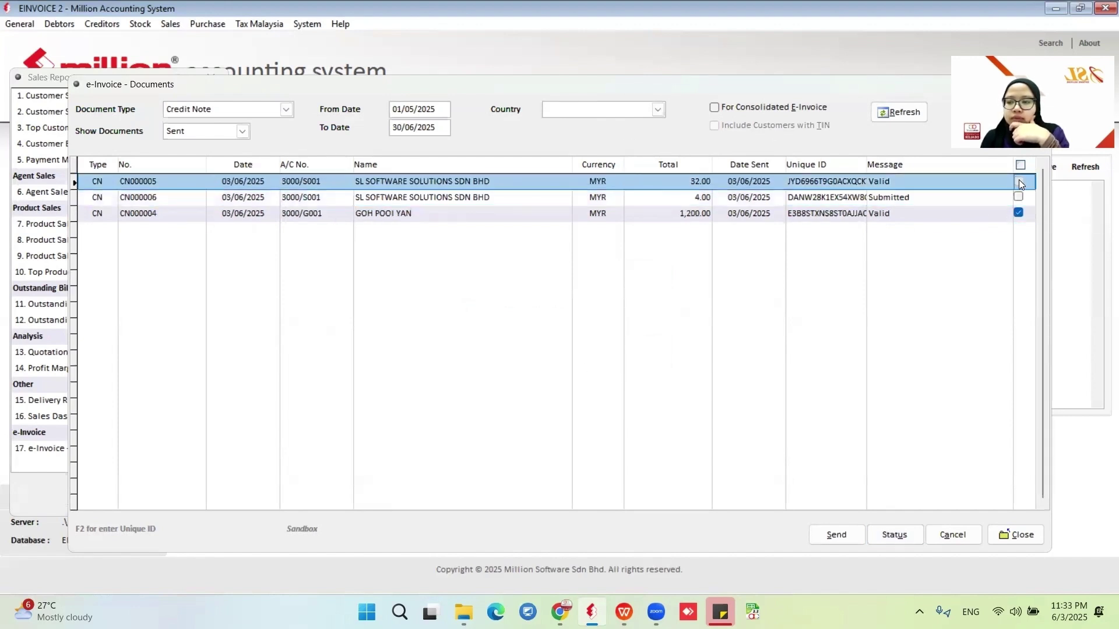
{"action": "left_click", "coordinate": [1016, 535]}
{"action": "left_click", "coordinate": [190, 500]}
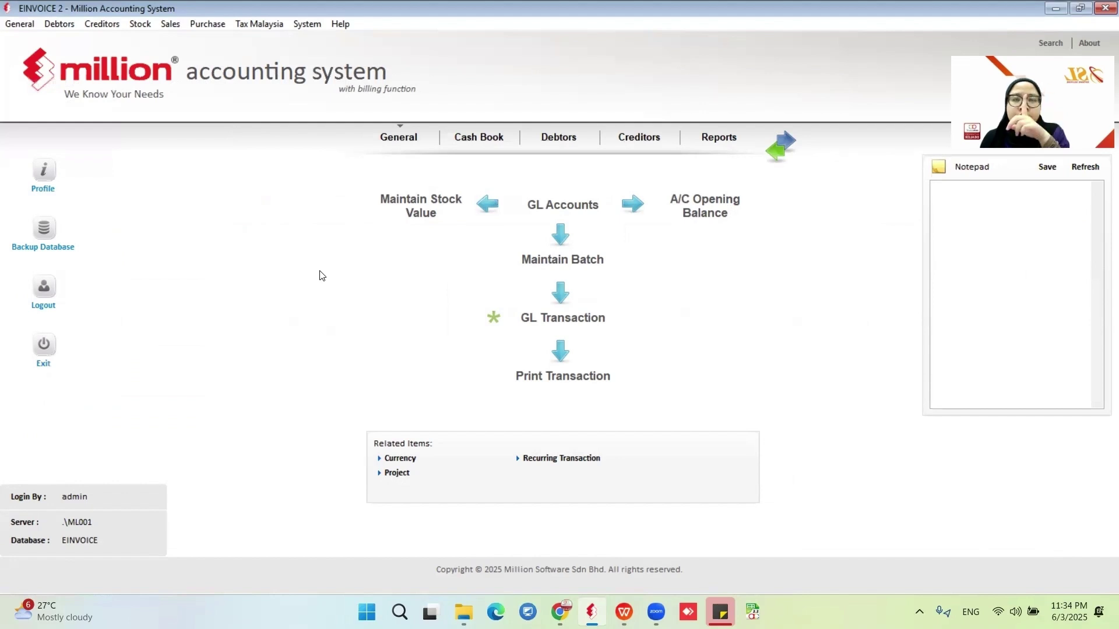
Start a new sales invoice for customer SL Software Solutions SDN BHD.
{"action": "left_click", "coordinate": [177, 26]}
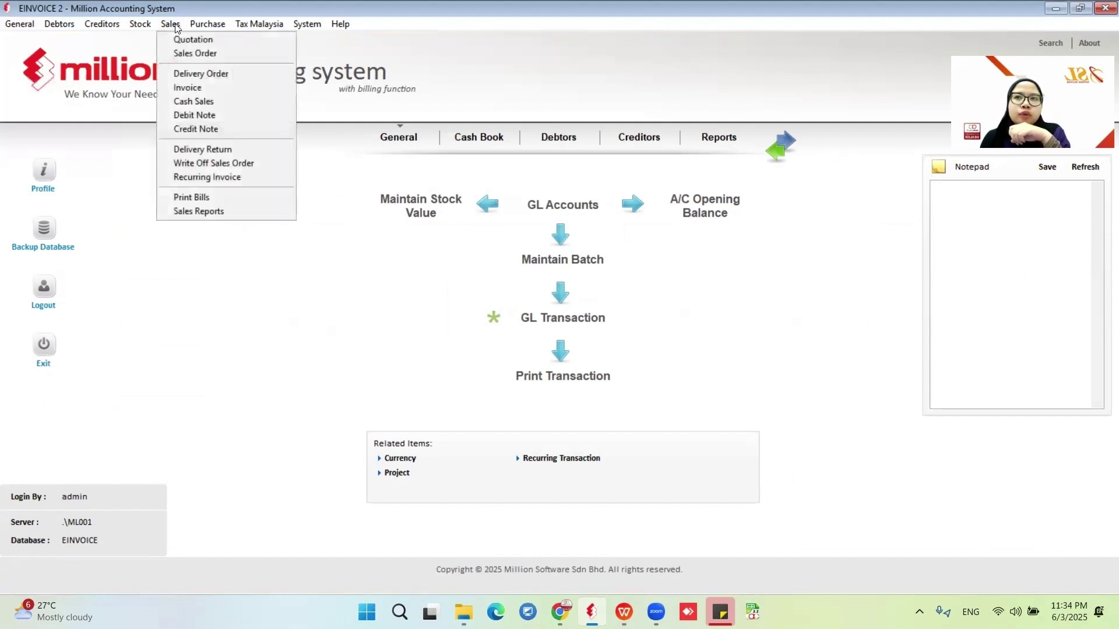
{"action": "left_click", "coordinate": [199, 88]}
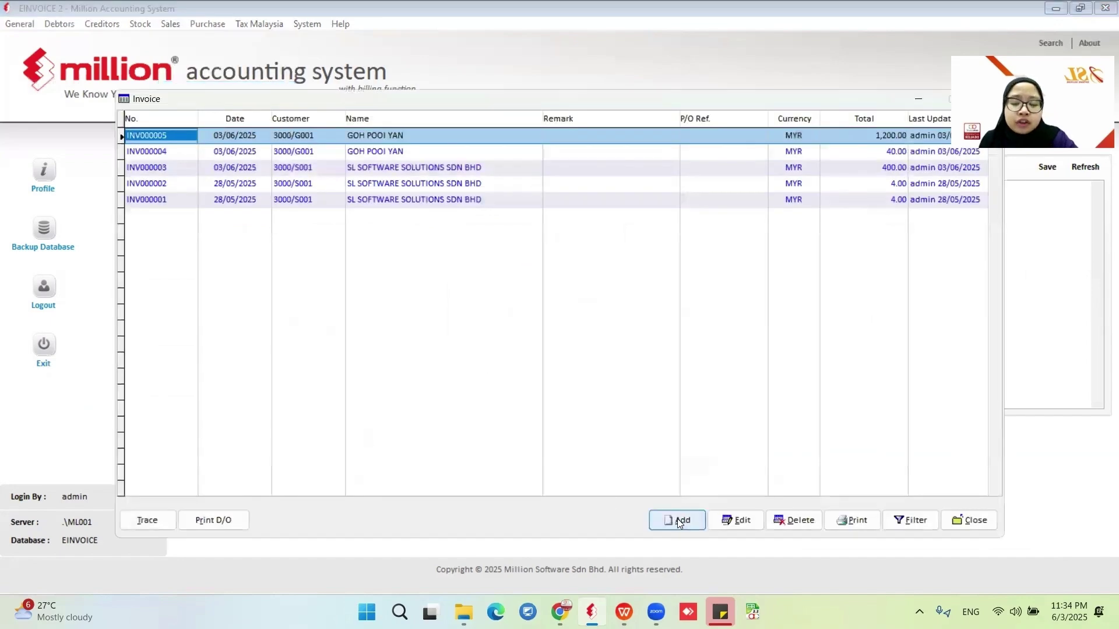
{"action": "left_click", "coordinate": [677, 519]}
{"action": "left_click", "coordinate": [311, 122]}
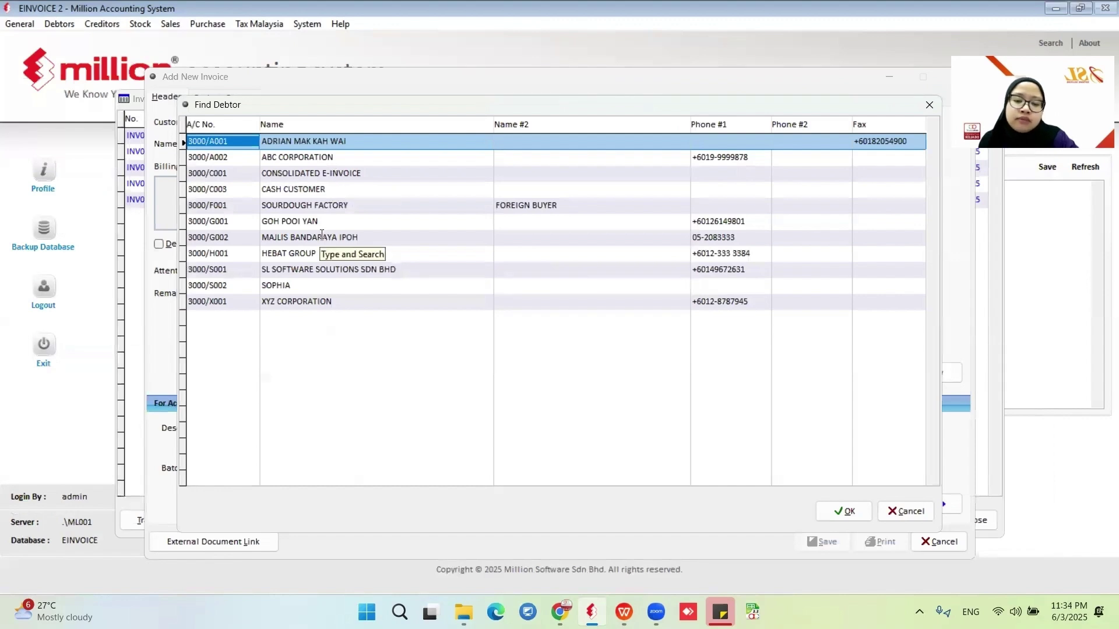
{"action": "left_click", "coordinate": [320, 270]}
{"action": "left_click", "coordinate": [844, 511]}
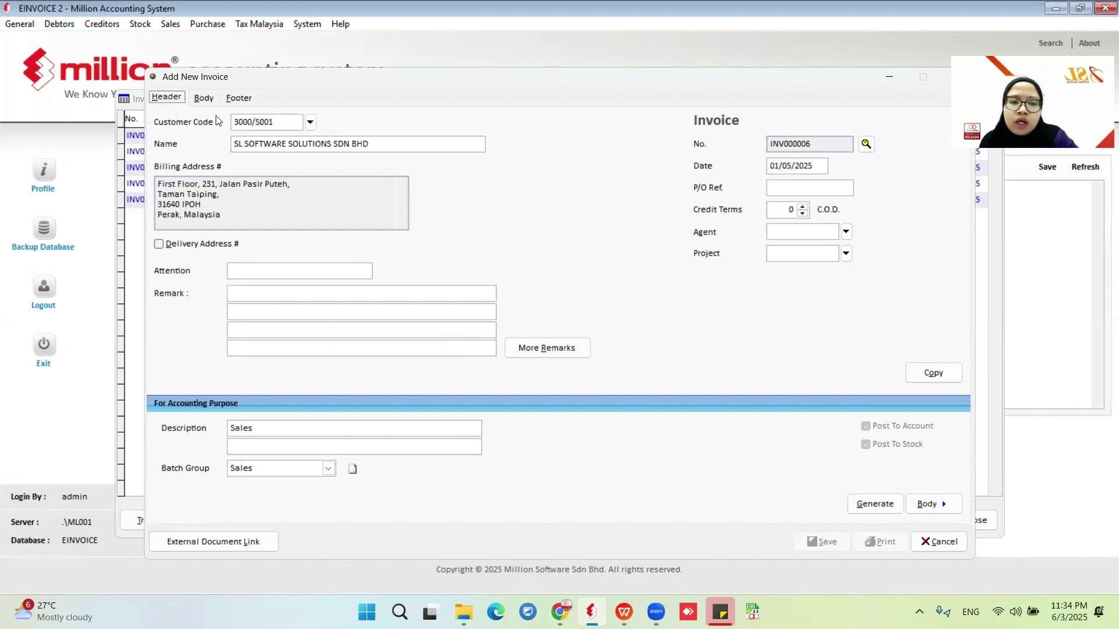
Add a FLORAL DRESS line at 15.00, save INV000006, and close the invoice list.
{"action": "left_click", "coordinate": [204, 99]}
{"action": "left_click", "coordinate": [332, 126]}
{"action": "left_click", "coordinate": [372, 215]}
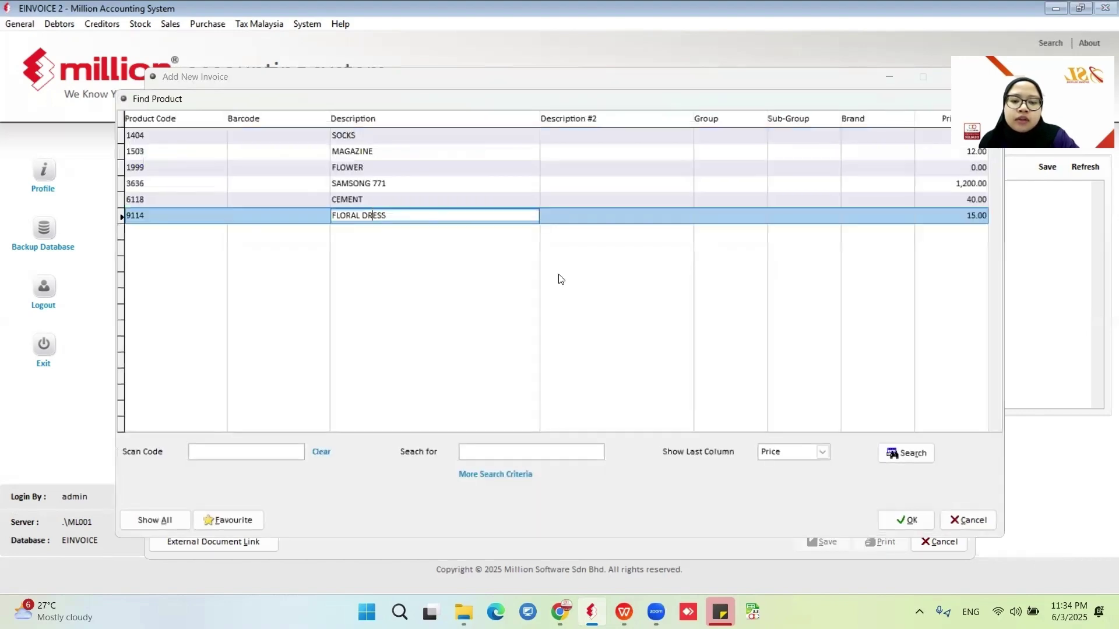
{"action": "left_click", "coordinate": [906, 520]}
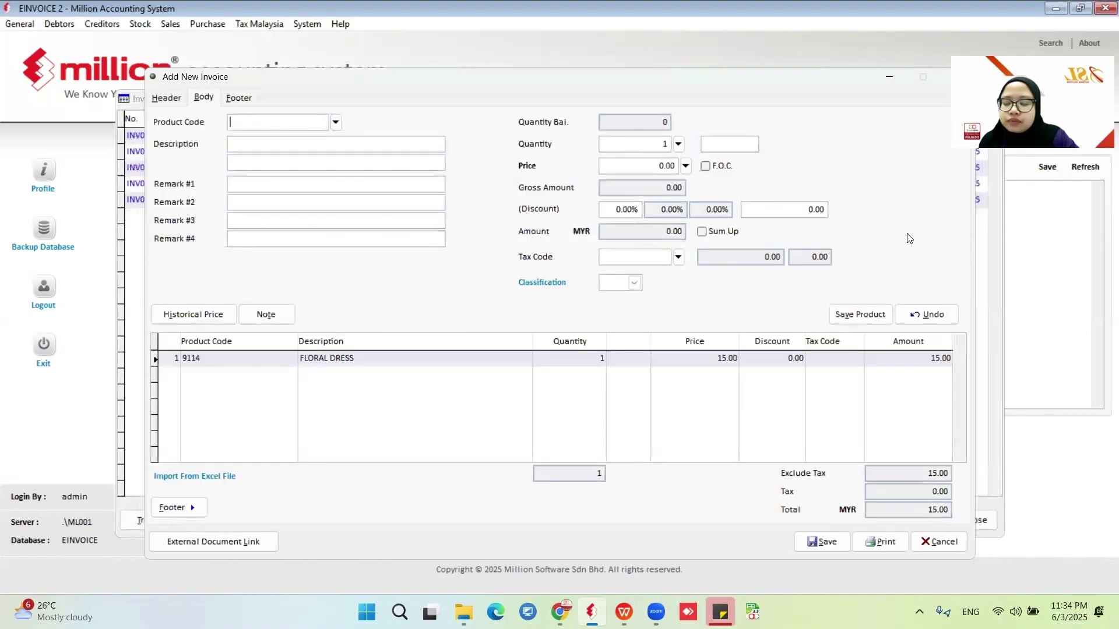
{"action": "left_click", "coordinate": [827, 541]}
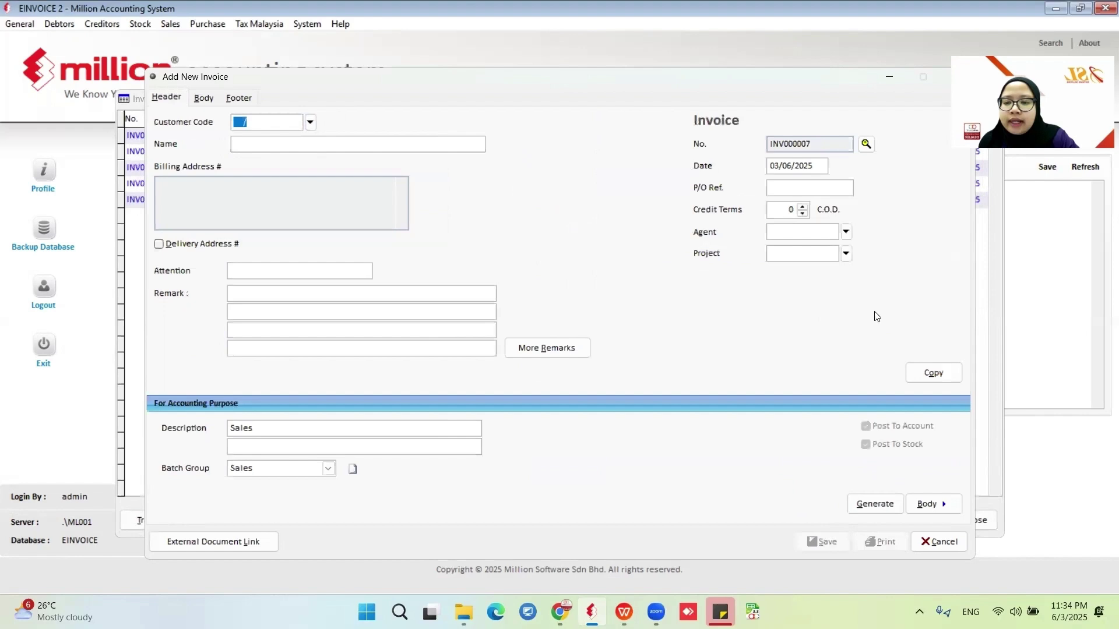
{"action": "left_click", "coordinate": [937, 541]}
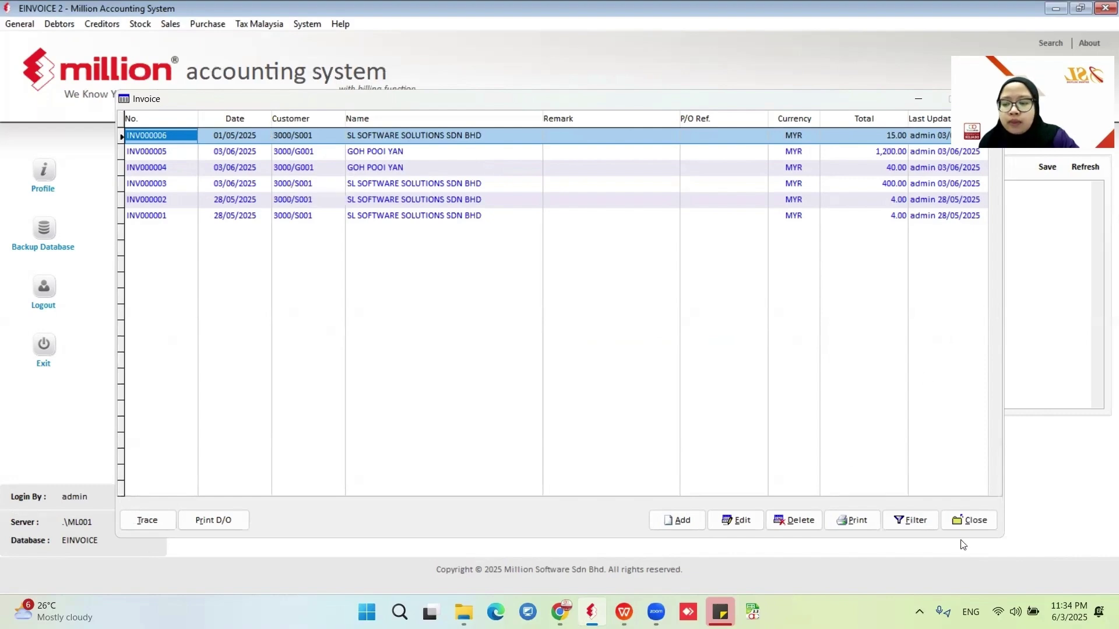
{"action": "left_click", "coordinate": [961, 522]}
Open e-Invoice Documents and list the invoices not yet sent.
{"action": "left_click", "coordinate": [170, 24]}
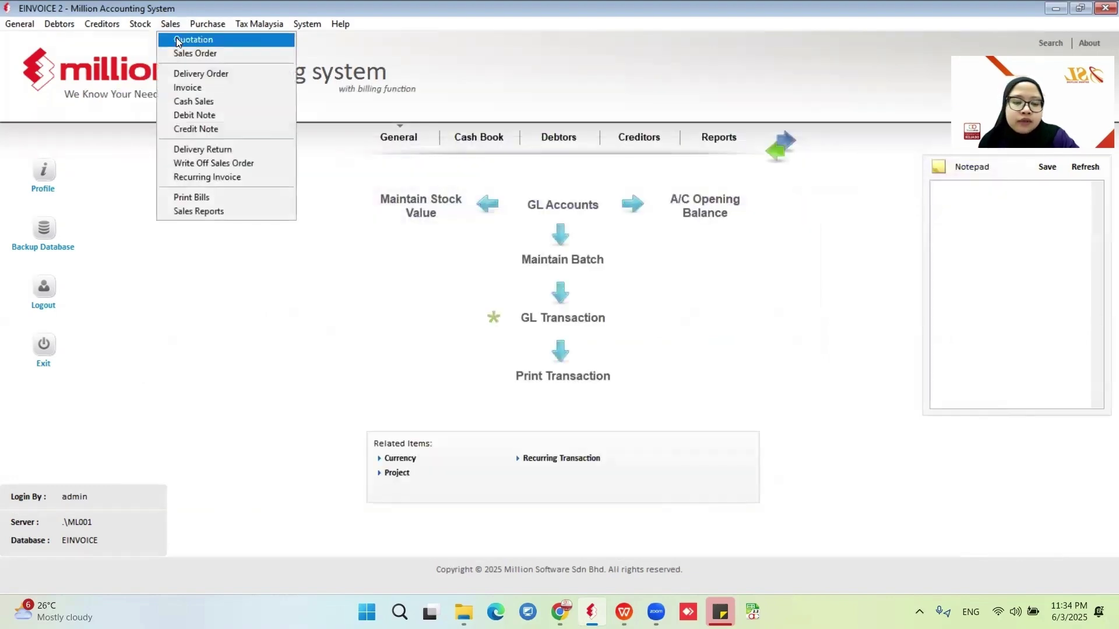
{"action": "left_click", "coordinate": [192, 211]}
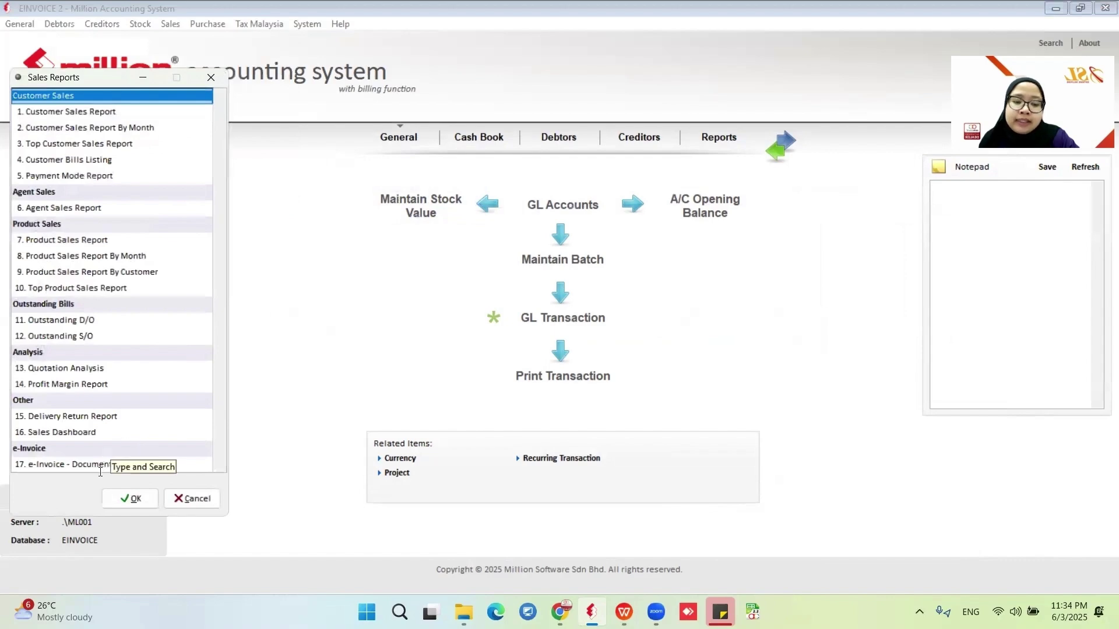
{"action": "left_click", "coordinate": [140, 464]}
{"action": "left_click", "coordinate": [131, 498]}
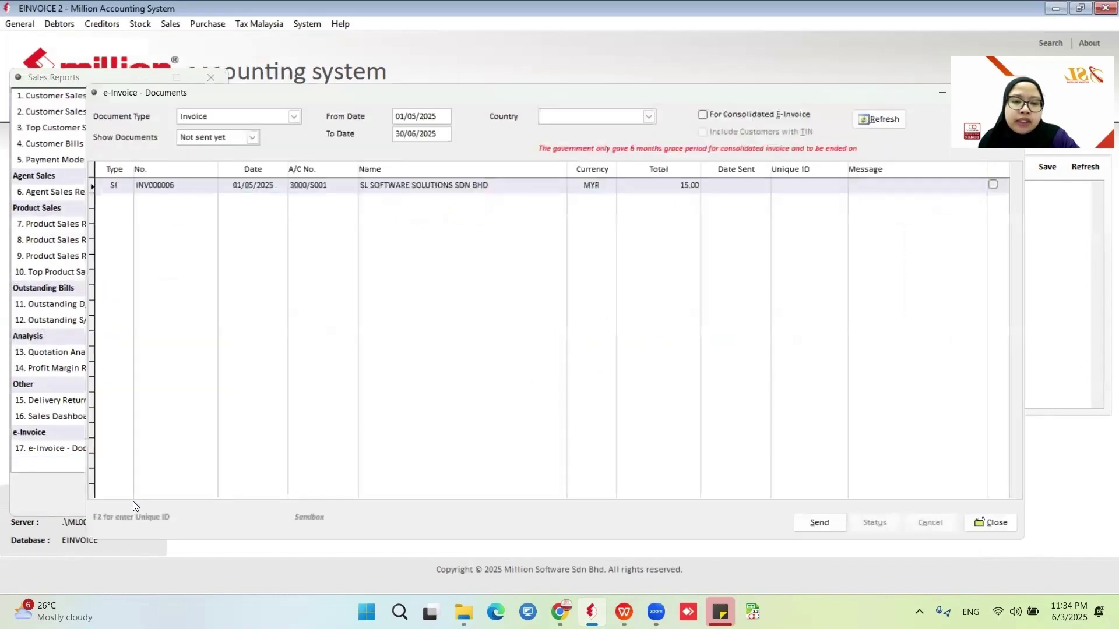
{"action": "left_click", "coordinate": [243, 131]}
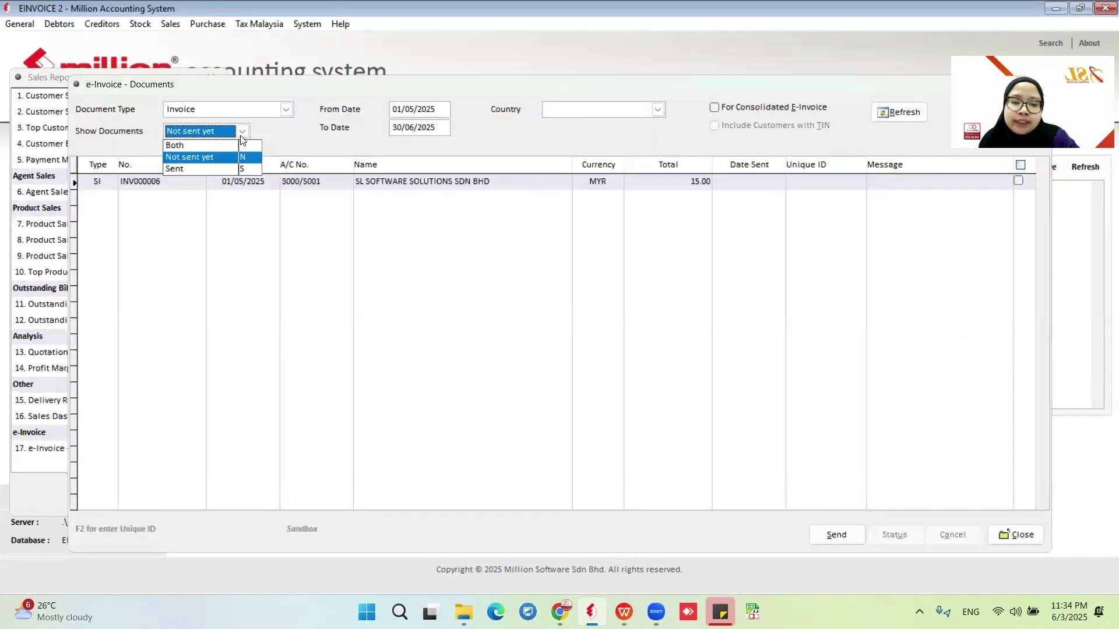
{"action": "left_click", "coordinate": [218, 168]}
{"action": "left_click", "coordinate": [220, 138]}
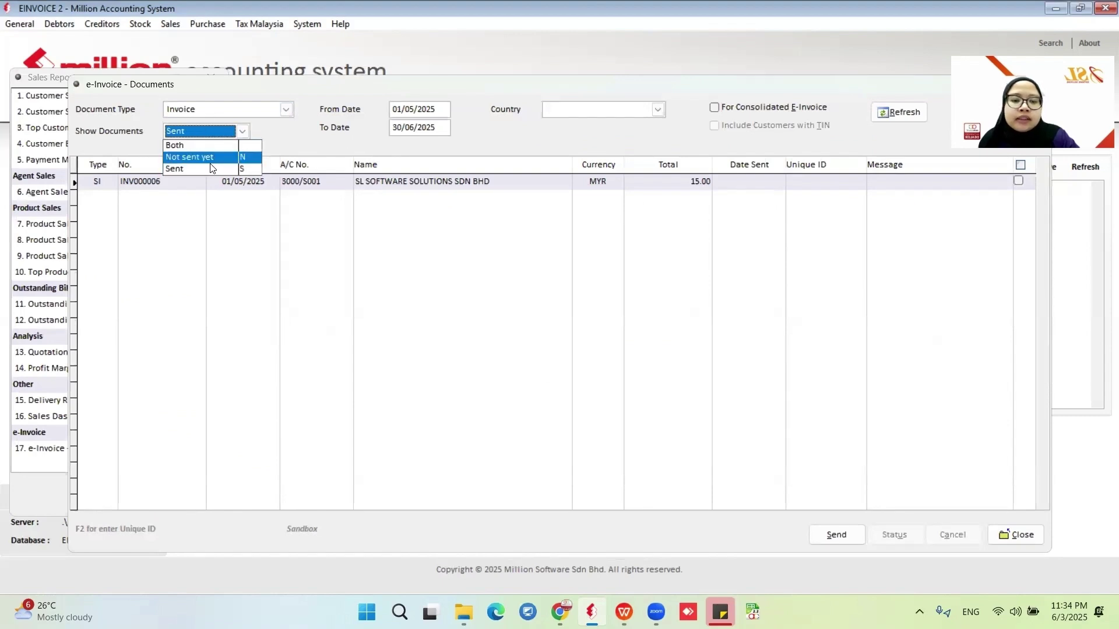
{"action": "left_click", "coordinate": [215, 159]}
{"action": "left_click", "coordinate": [904, 112]}
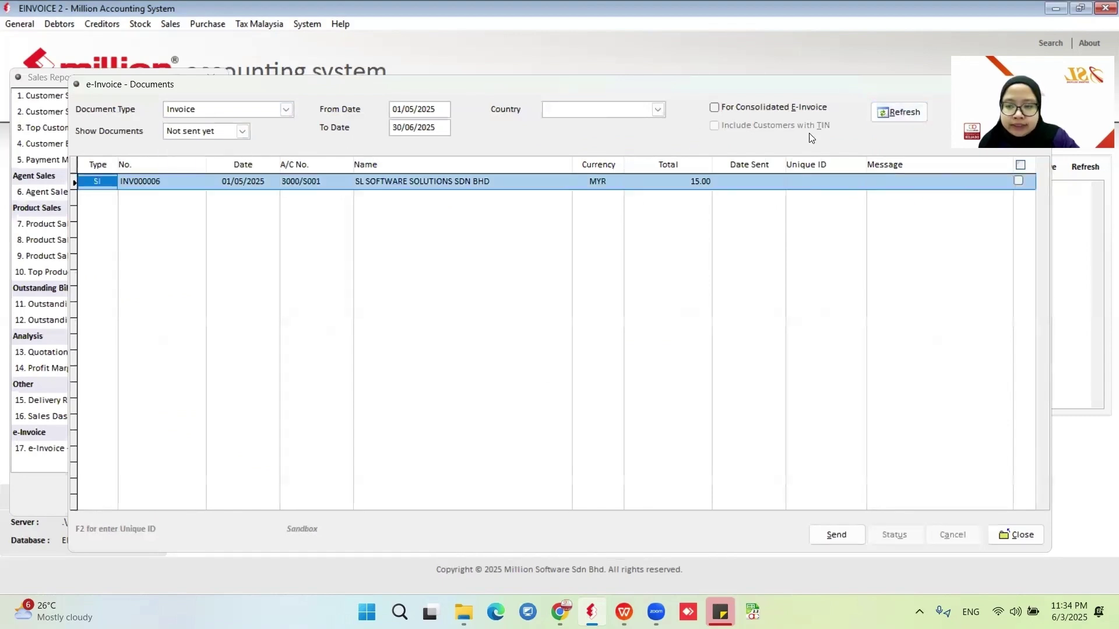
Send INV000006 as an e-invoice, then filter the list to sent documents.
{"action": "left_click", "coordinate": [1018, 181]}
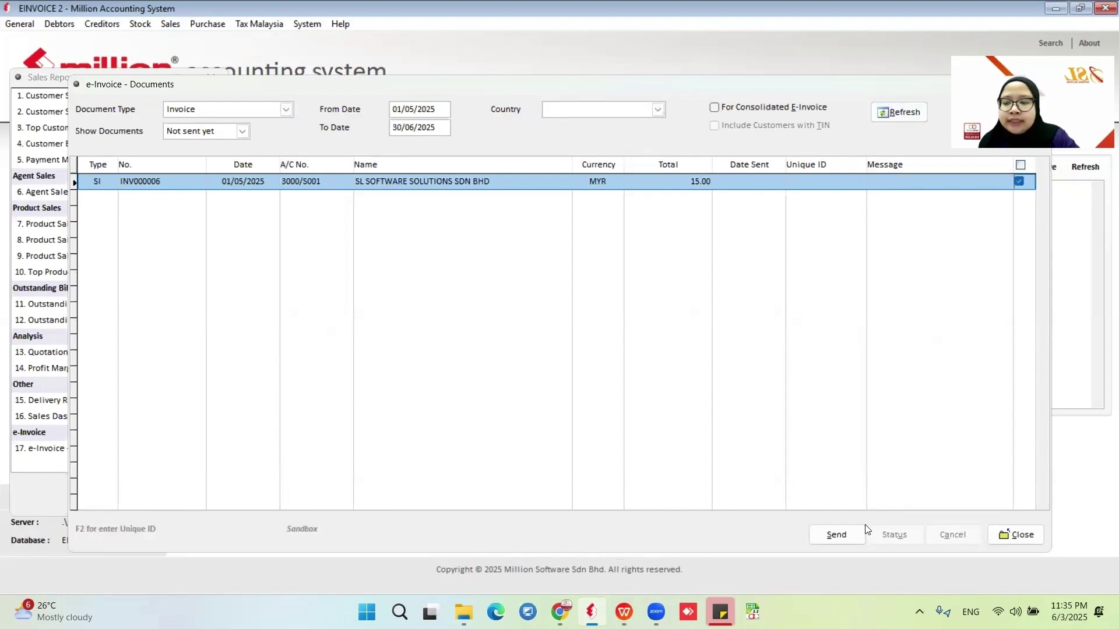
{"action": "left_click", "coordinate": [836, 534]}
{"action": "left_click", "coordinate": [553, 353]}
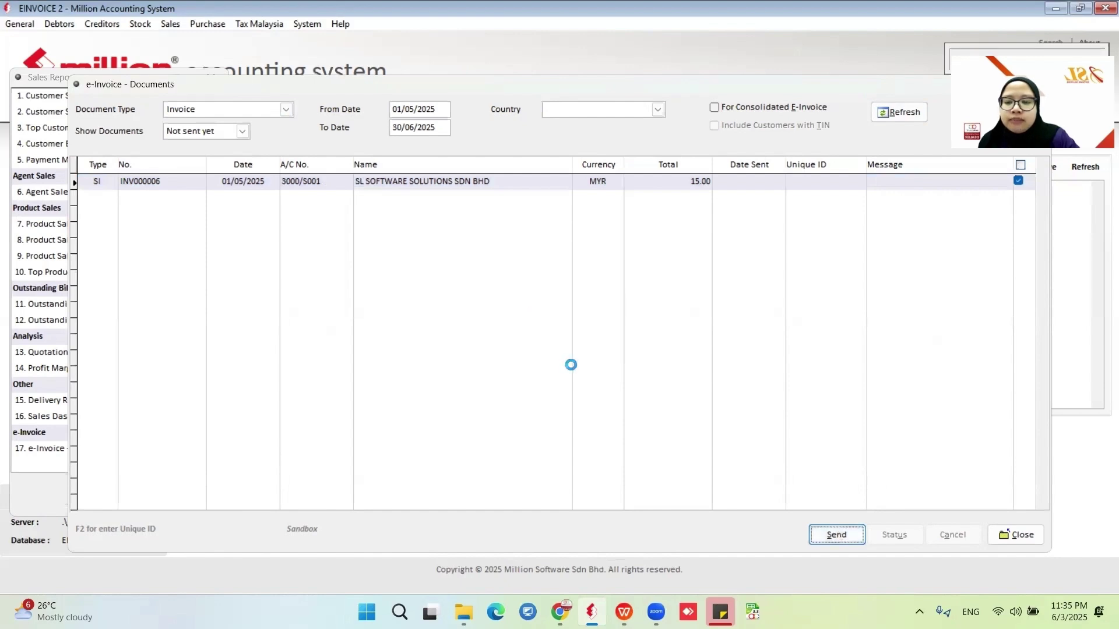
{"action": "left_click", "coordinate": [576, 356]}
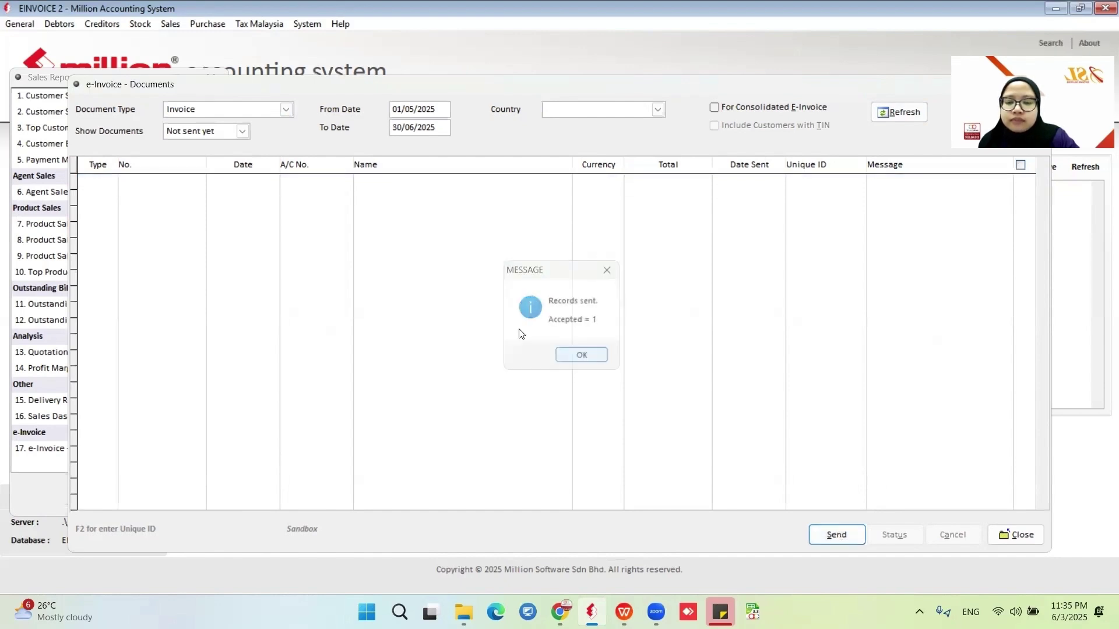
{"action": "left_click", "coordinate": [243, 131]}
{"action": "left_click", "coordinate": [224, 171]}
Reload sent invoices and run a status check on INV000006, which now reads Valid.
{"action": "left_click", "coordinate": [892, 115]}
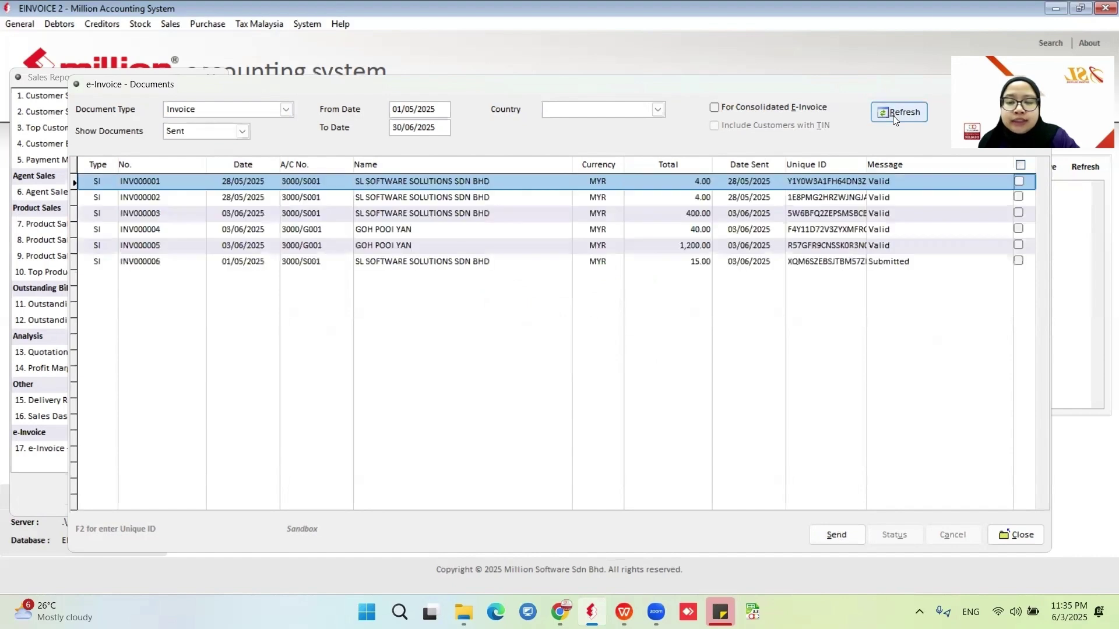
{"action": "left_click", "coordinate": [1018, 260]}
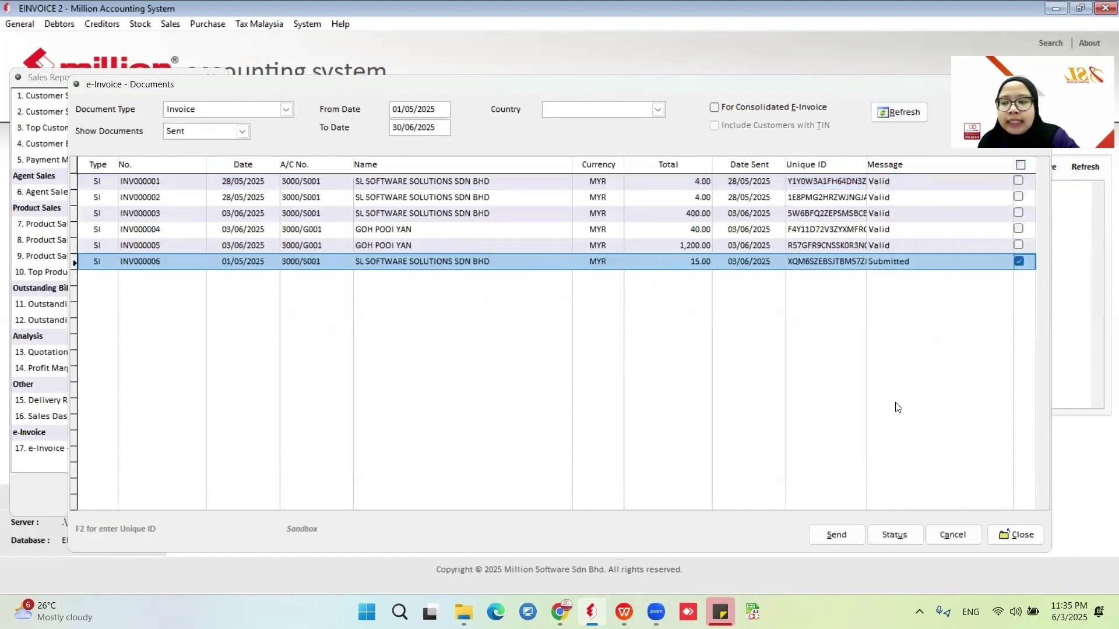
{"action": "left_click", "coordinate": [889, 535]}
{"action": "left_click", "coordinate": [582, 353]}
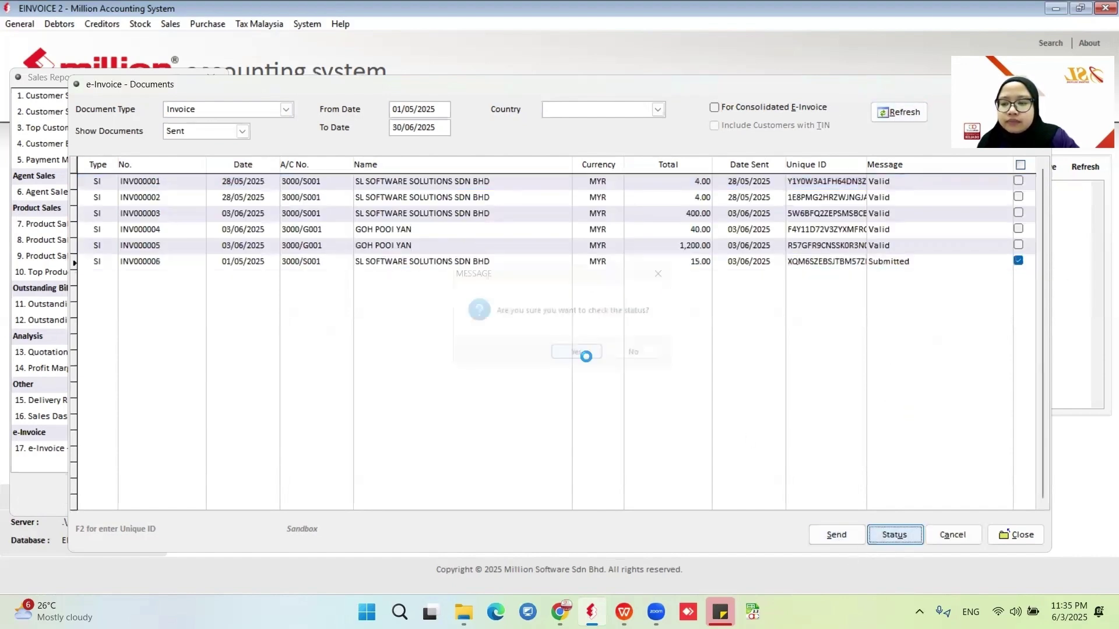
{"action": "left_click", "coordinate": [585, 357]}
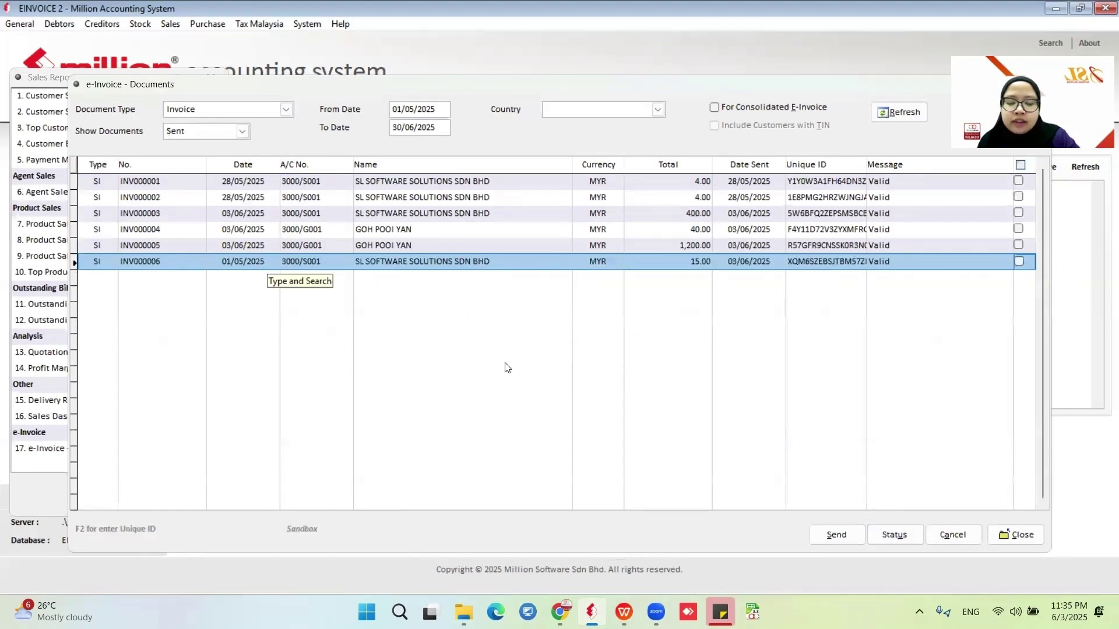
In Chrome's MyTax login, choose No. Kad Pengenalan and submit the identity card number.
{"action": "key", "text": "alt+Tab"}
{"action": "left_click", "coordinate": [233, 18]}
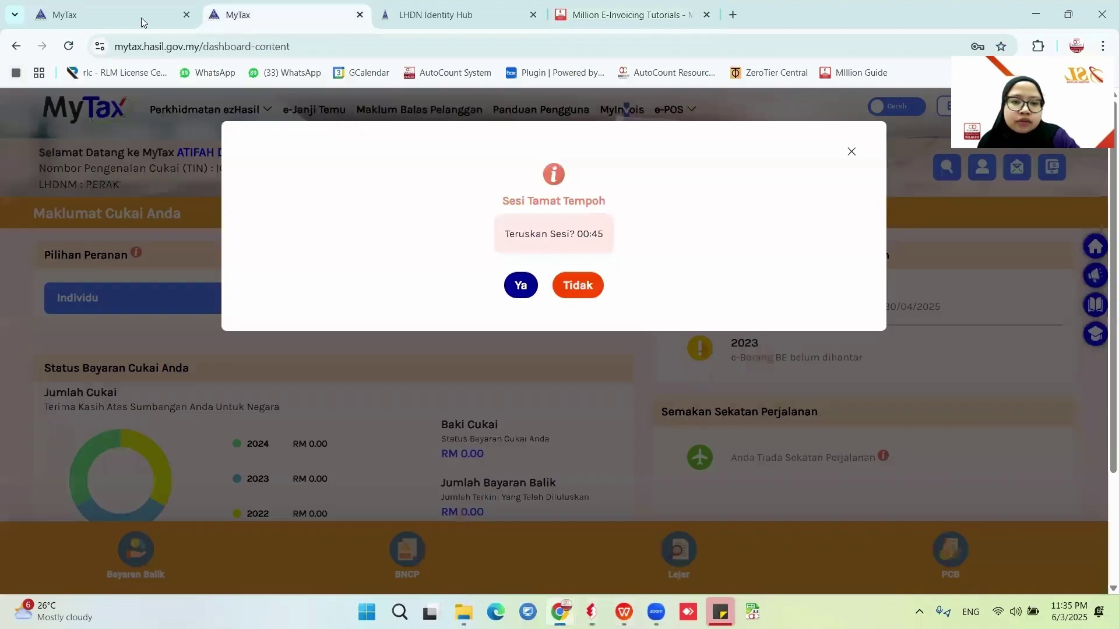
{"action": "left_click", "coordinate": [141, 17]}
{"action": "left_click", "coordinate": [831, 192]}
{"action": "left_click", "coordinate": [822, 236]}
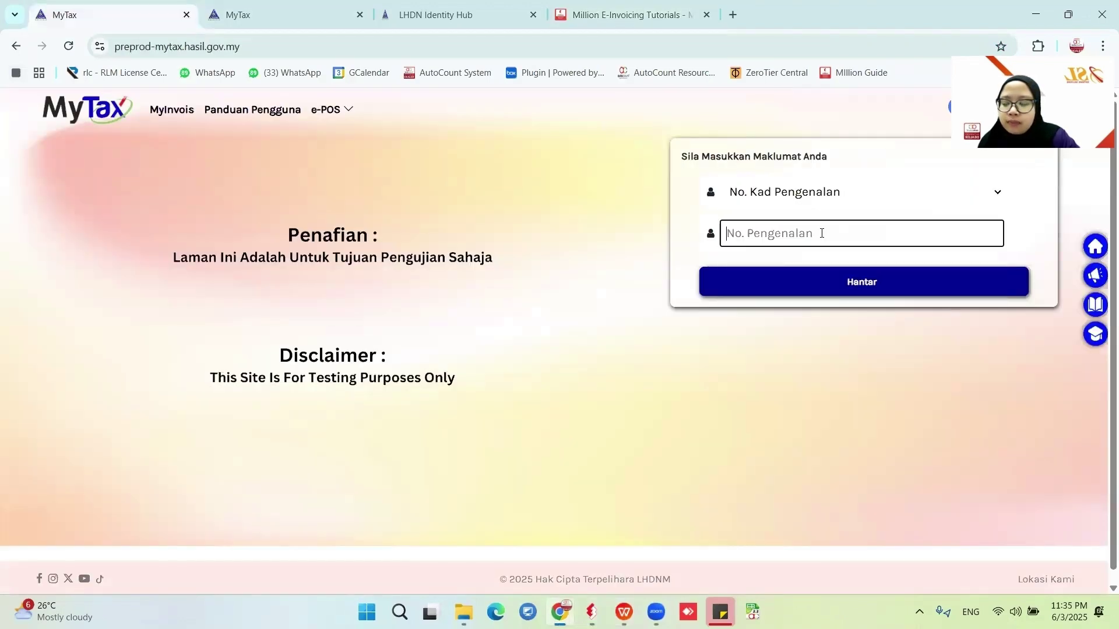
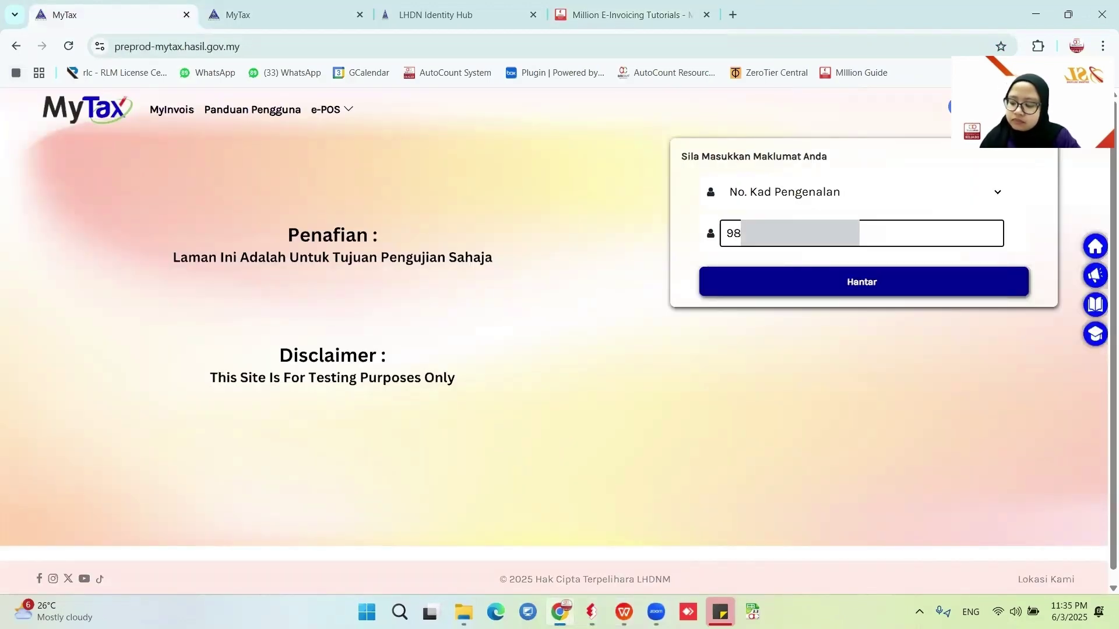
{"action": "left_click", "coordinate": [852, 270]}
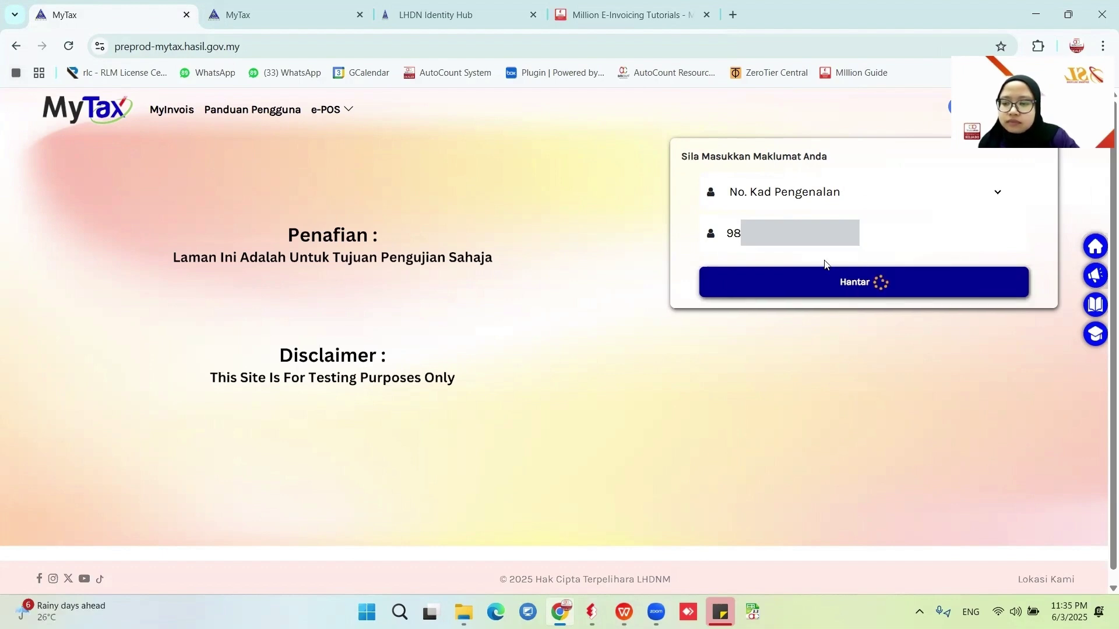
Log in with the account password, skip the password update prompt, and open MyInvois preprod.
{"action": "left_click", "coordinate": [850, 224]}
{"action": "type", "text": "•••"}
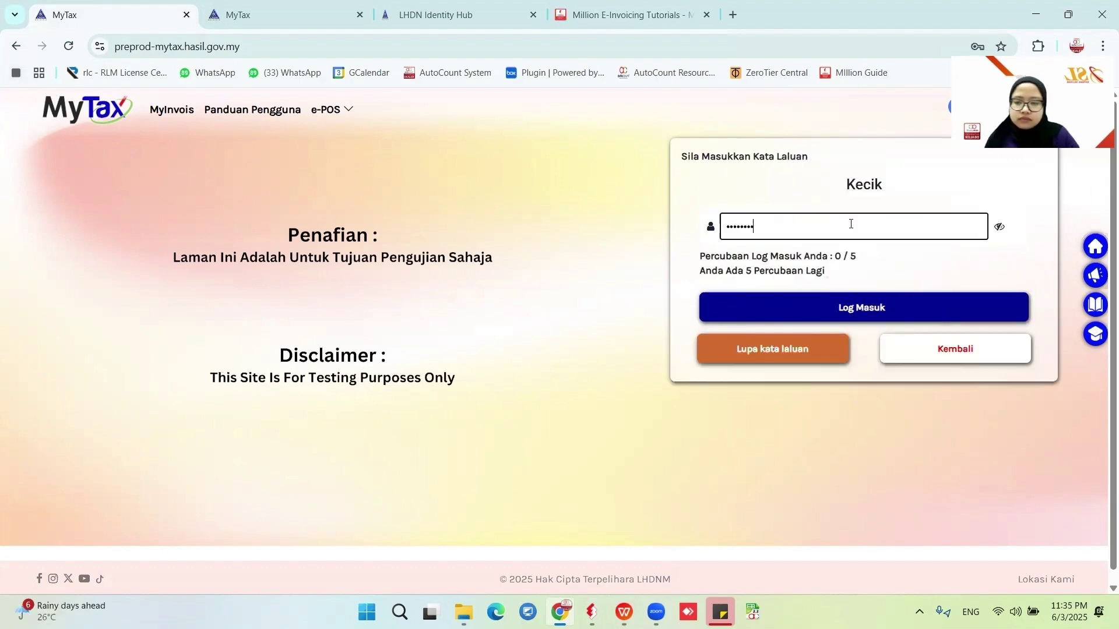
{"action": "left_click", "coordinate": [879, 305]}
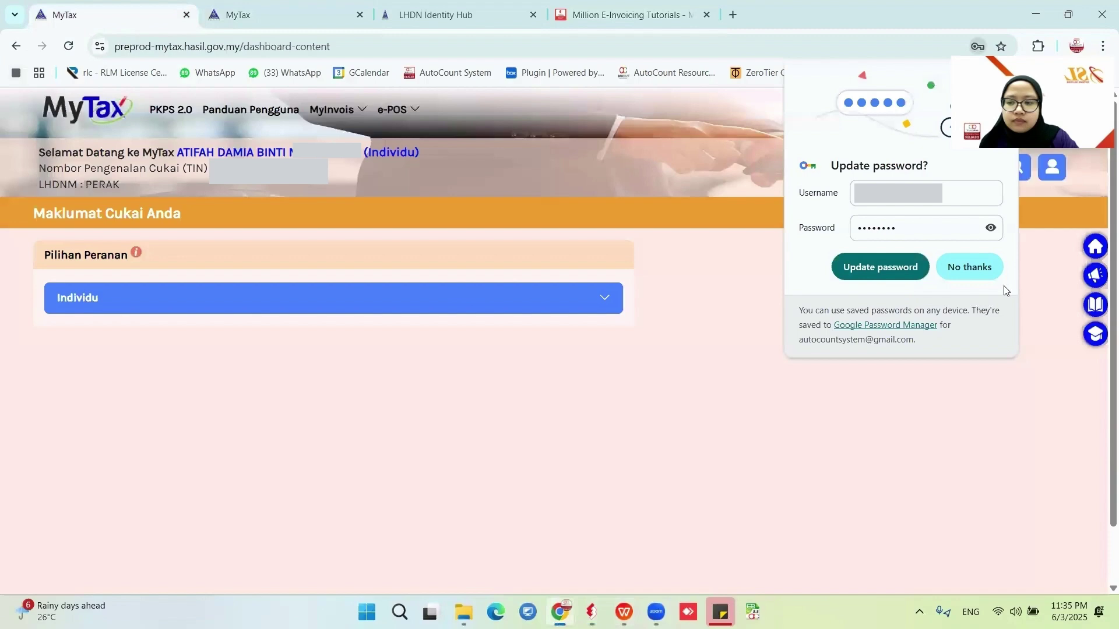
{"action": "left_click", "coordinate": [972, 266]}
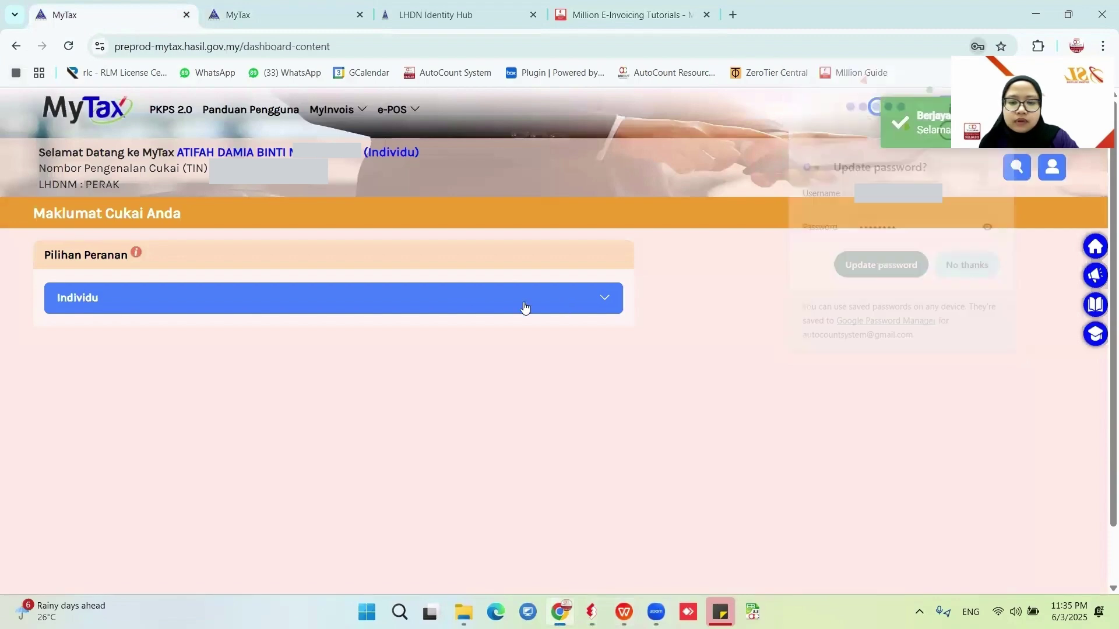
{"action": "mouse_move", "coordinate": [357, 116]}
{"action": "left_click", "coordinate": [335, 140]}
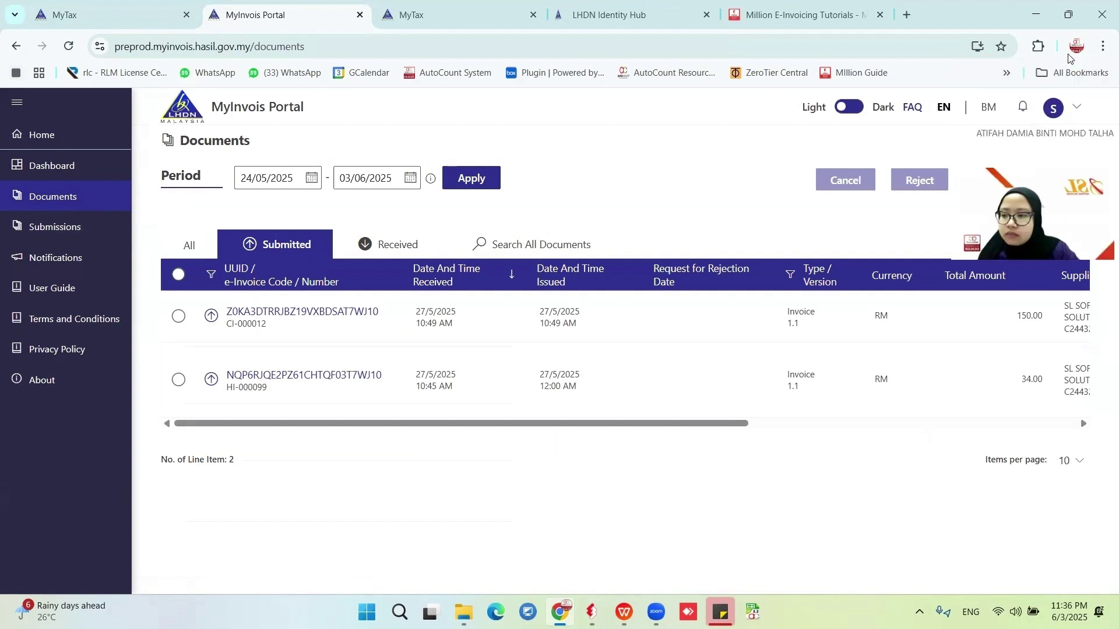
Switch the MyInvois Portal to the individual taxpayer profile.
{"action": "left_click", "coordinate": [1054, 107]}
{"action": "left_click", "coordinate": [939, 187]}
{"action": "left_click", "coordinate": [491, 328]}
{"action": "left_click", "coordinate": [752, 338]}
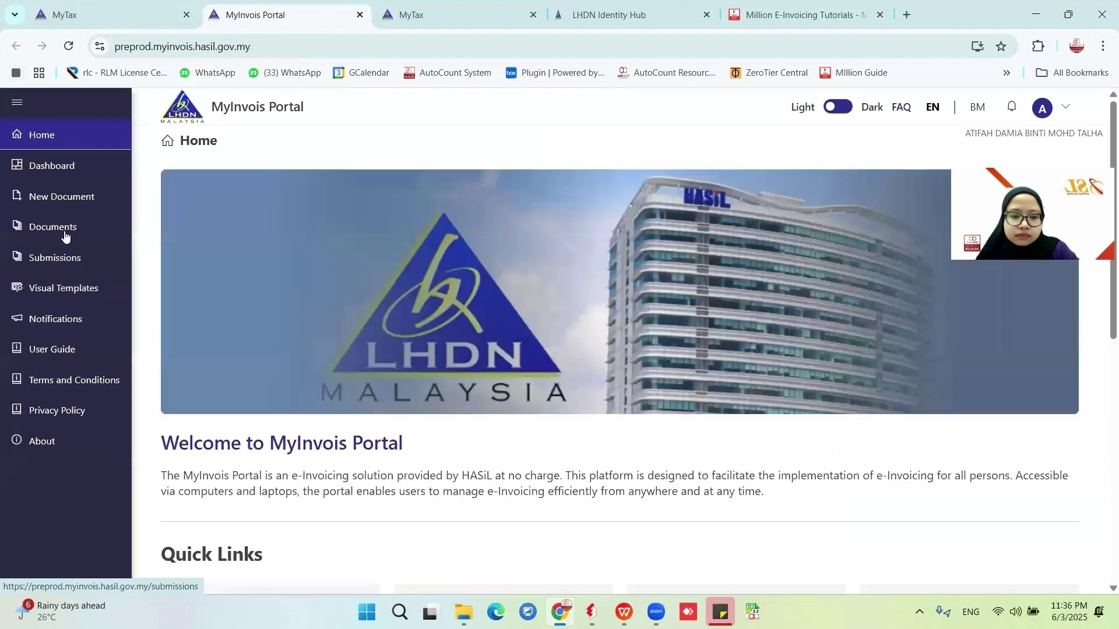
Open INV000006 from Documents to confirm it is Valid, then minimize Chrome.
{"action": "left_click", "coordinate": [58, 227]}
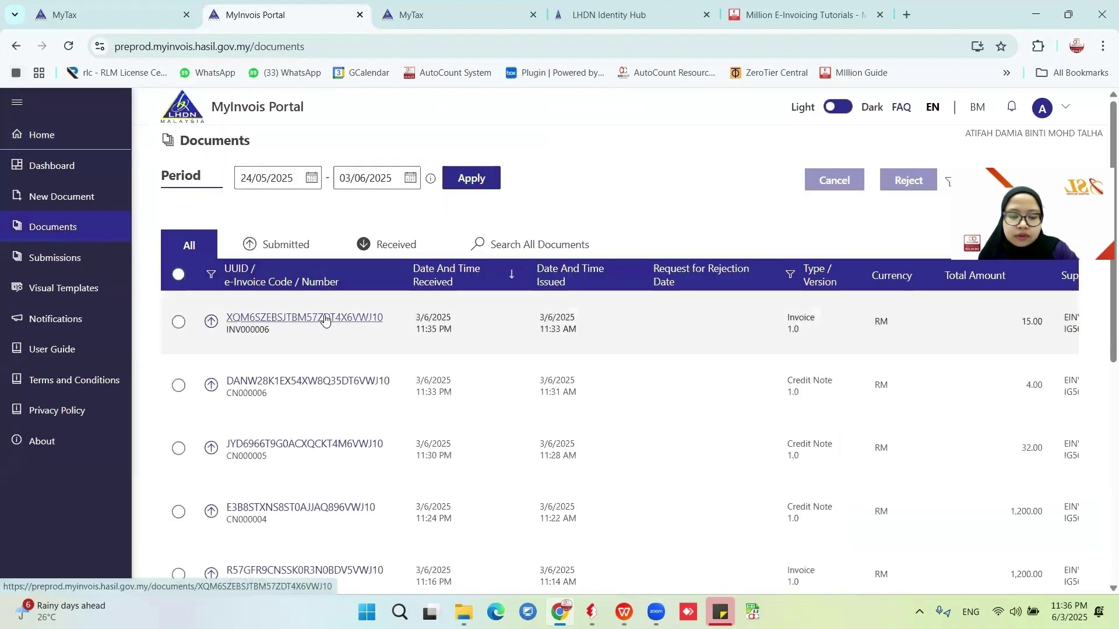
{"action": "left_click", "coordinate": [324, 315]}
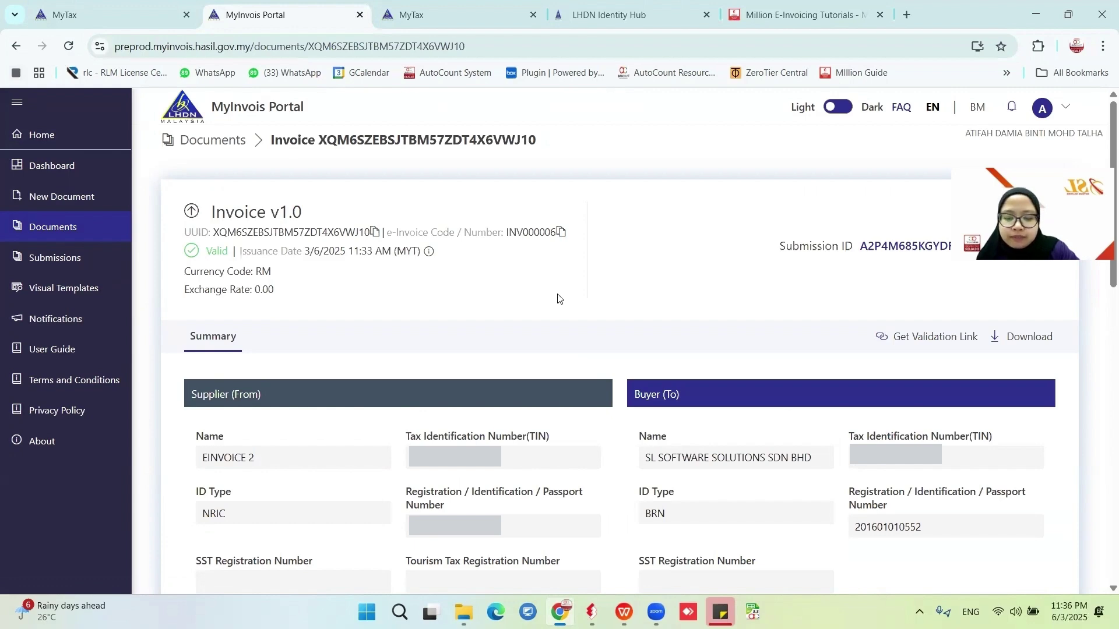
{"action": "left_click", "coordinate": [1035, 21]}
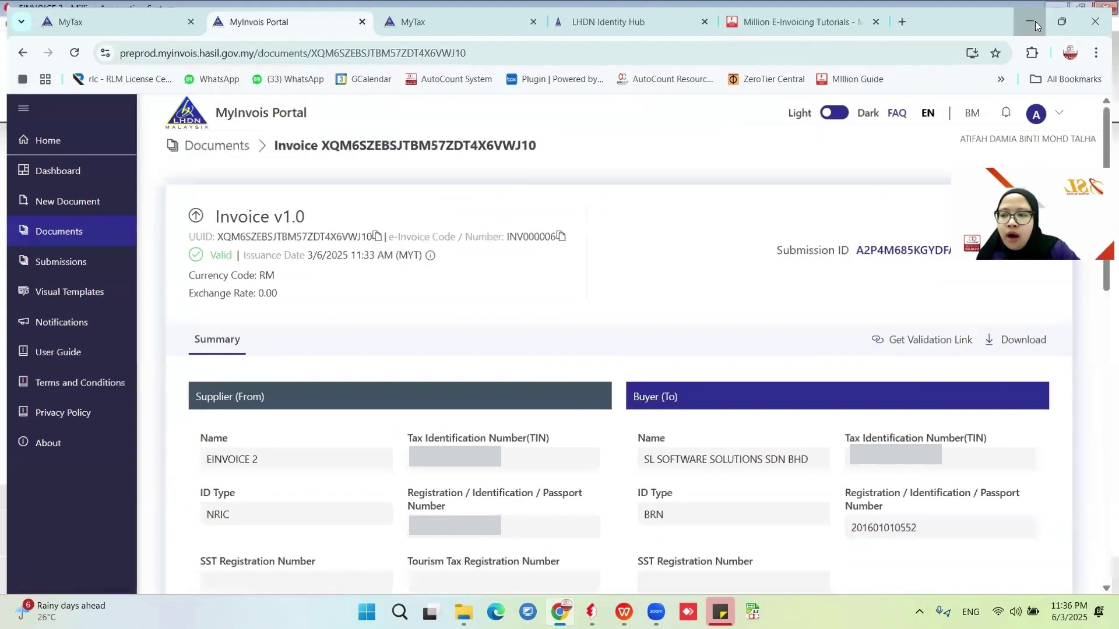